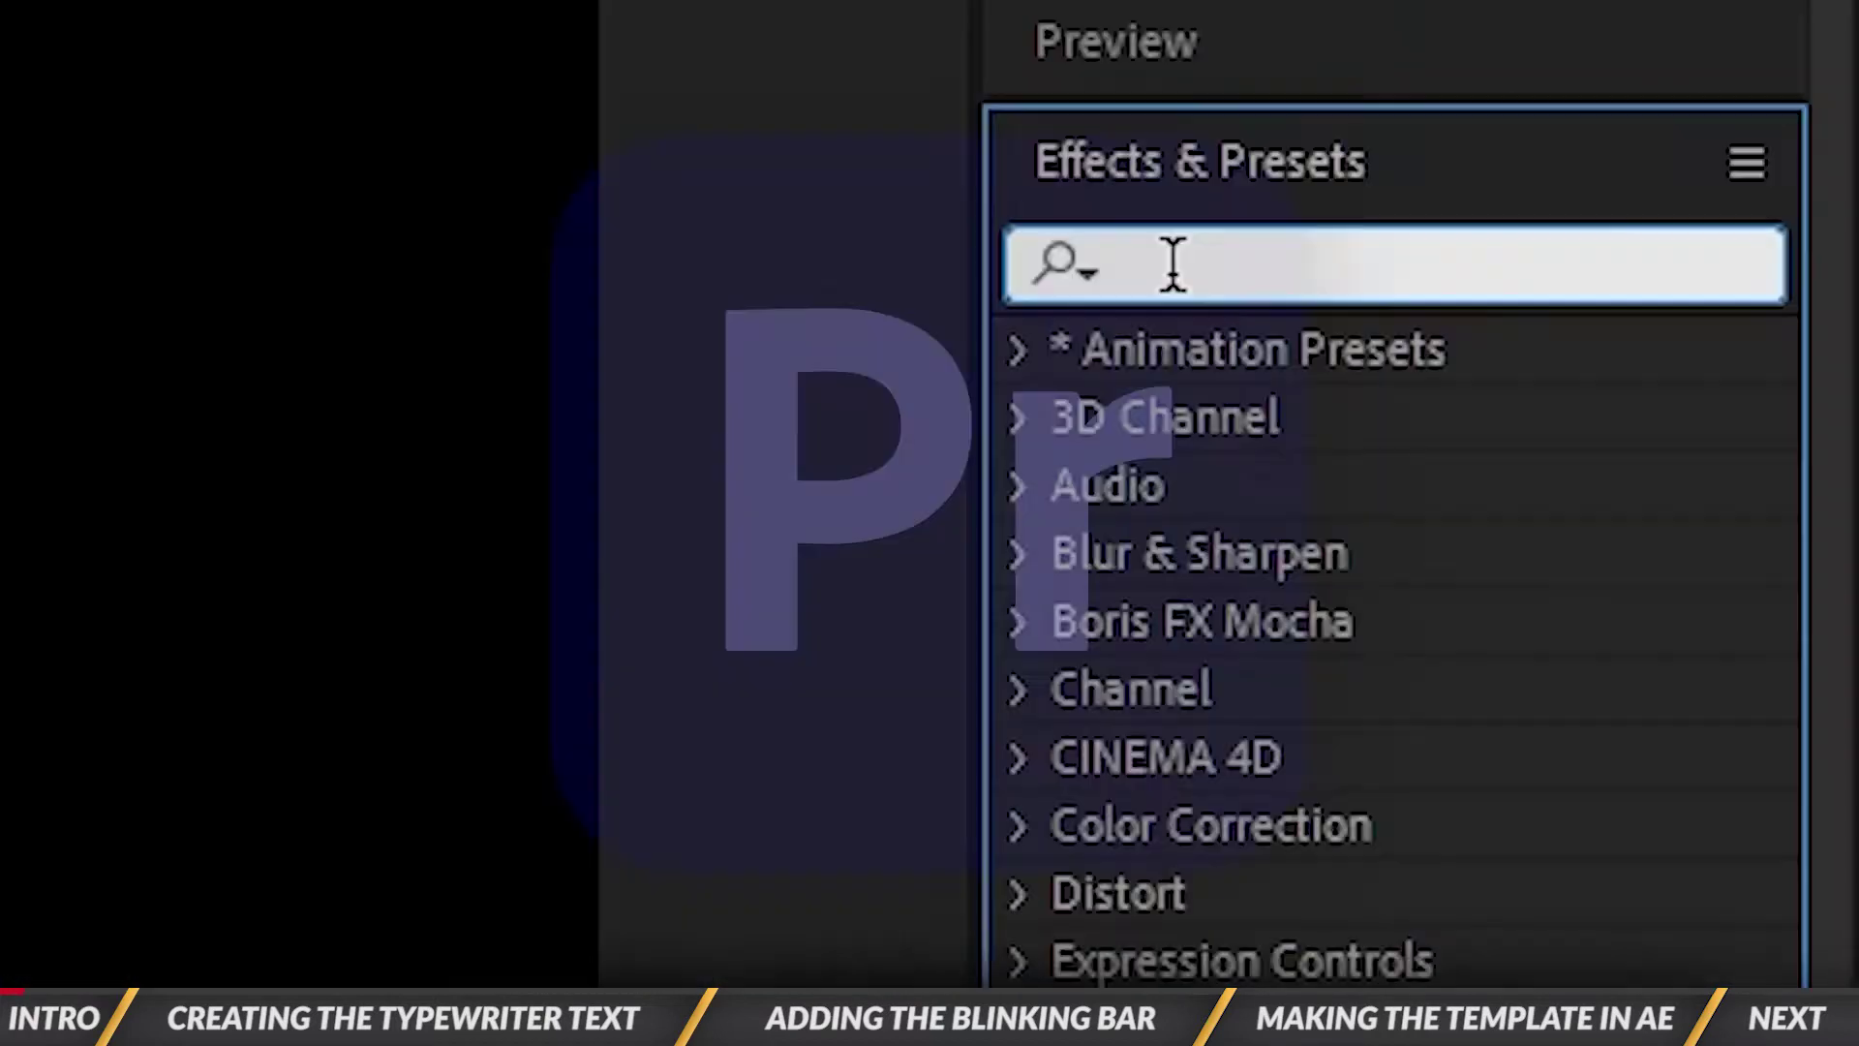
# Create a new sequence named Typewriter from the Project panel
pyautogui.write('typewr')
pyautogui.click(1454, 552)
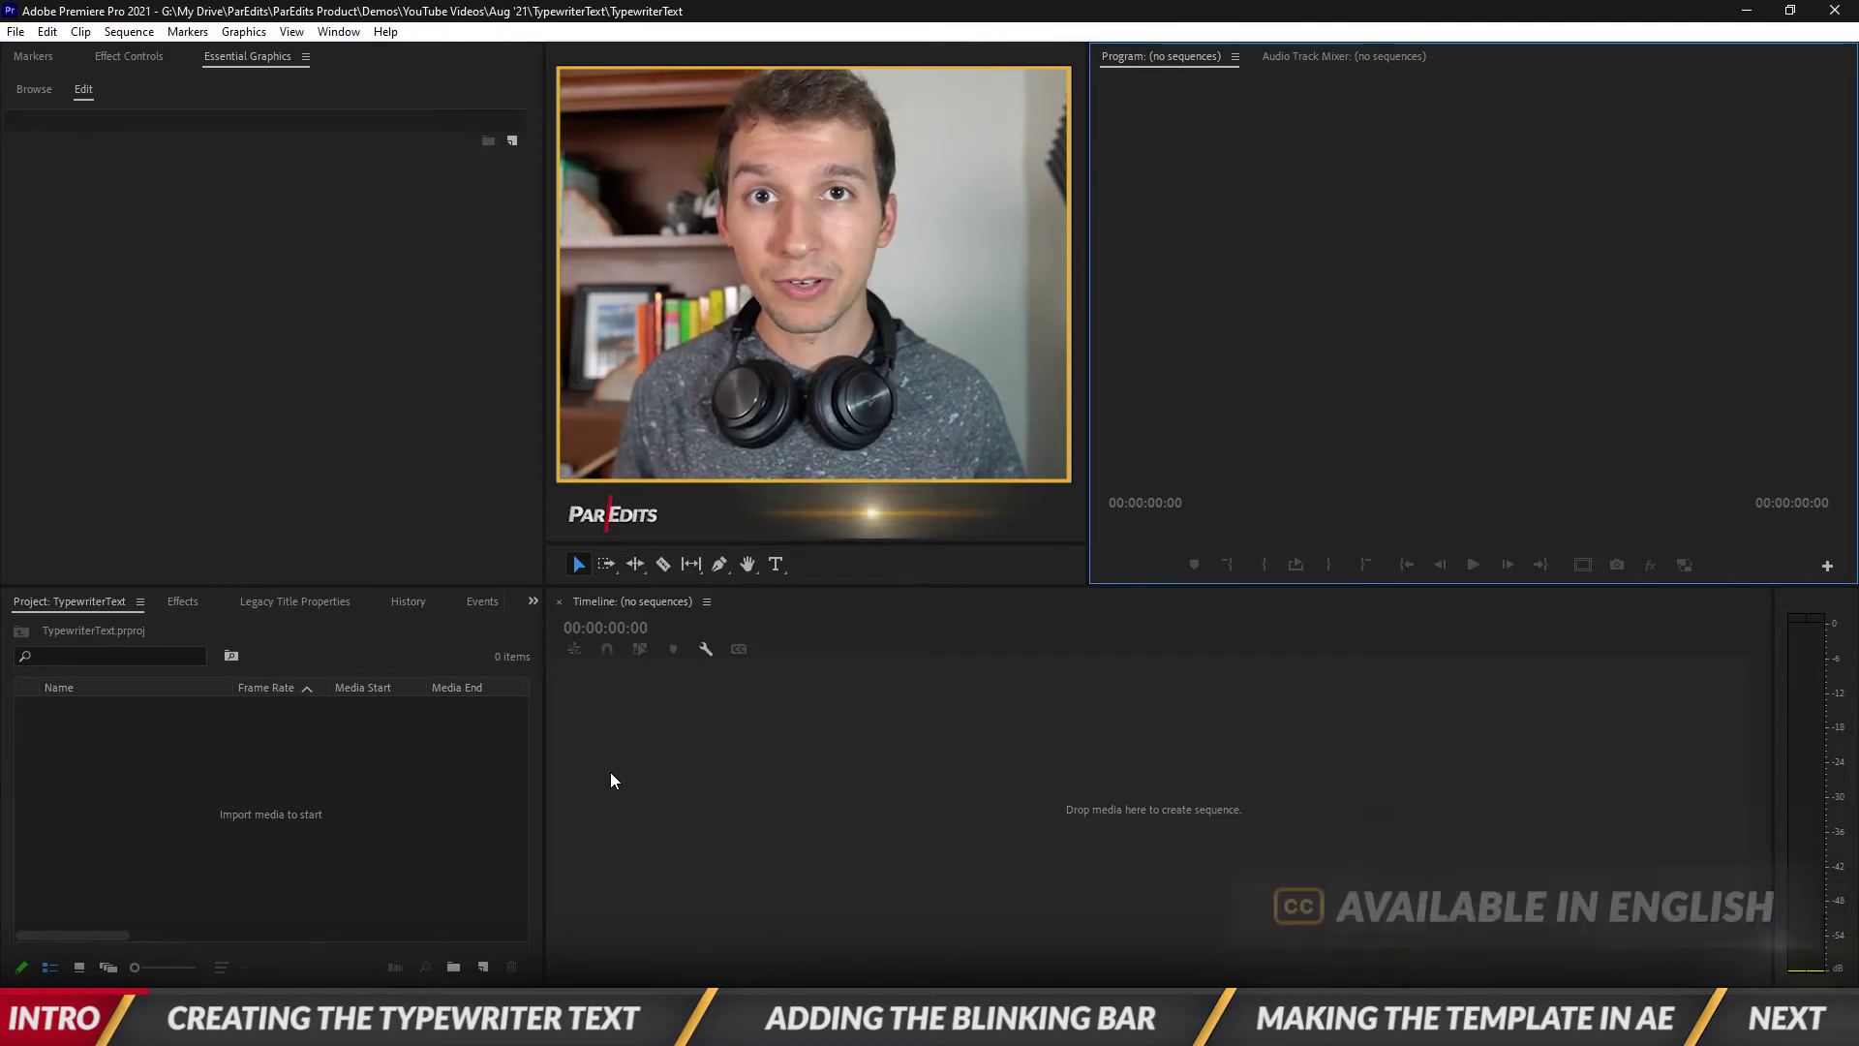
pyautogui.click(483, 967)
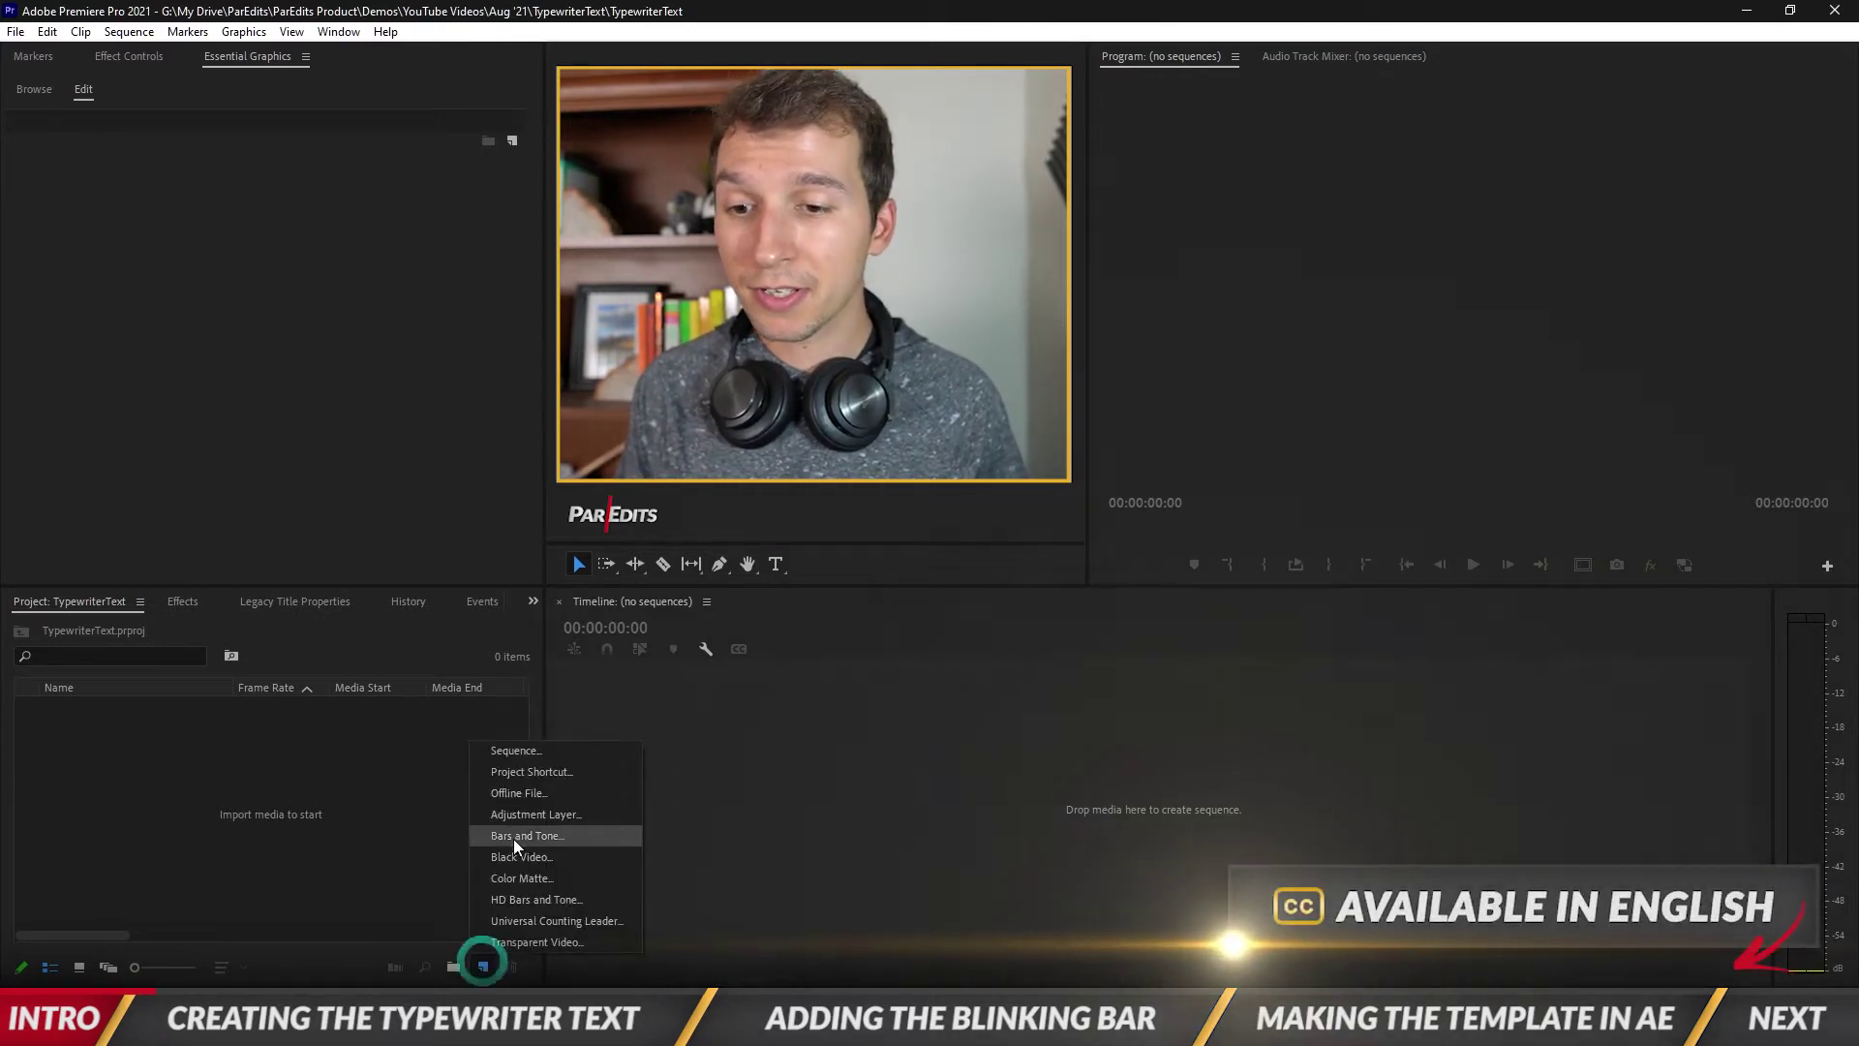
pyautogui.click(523, 754)
pyautogui.write('Typewriter')
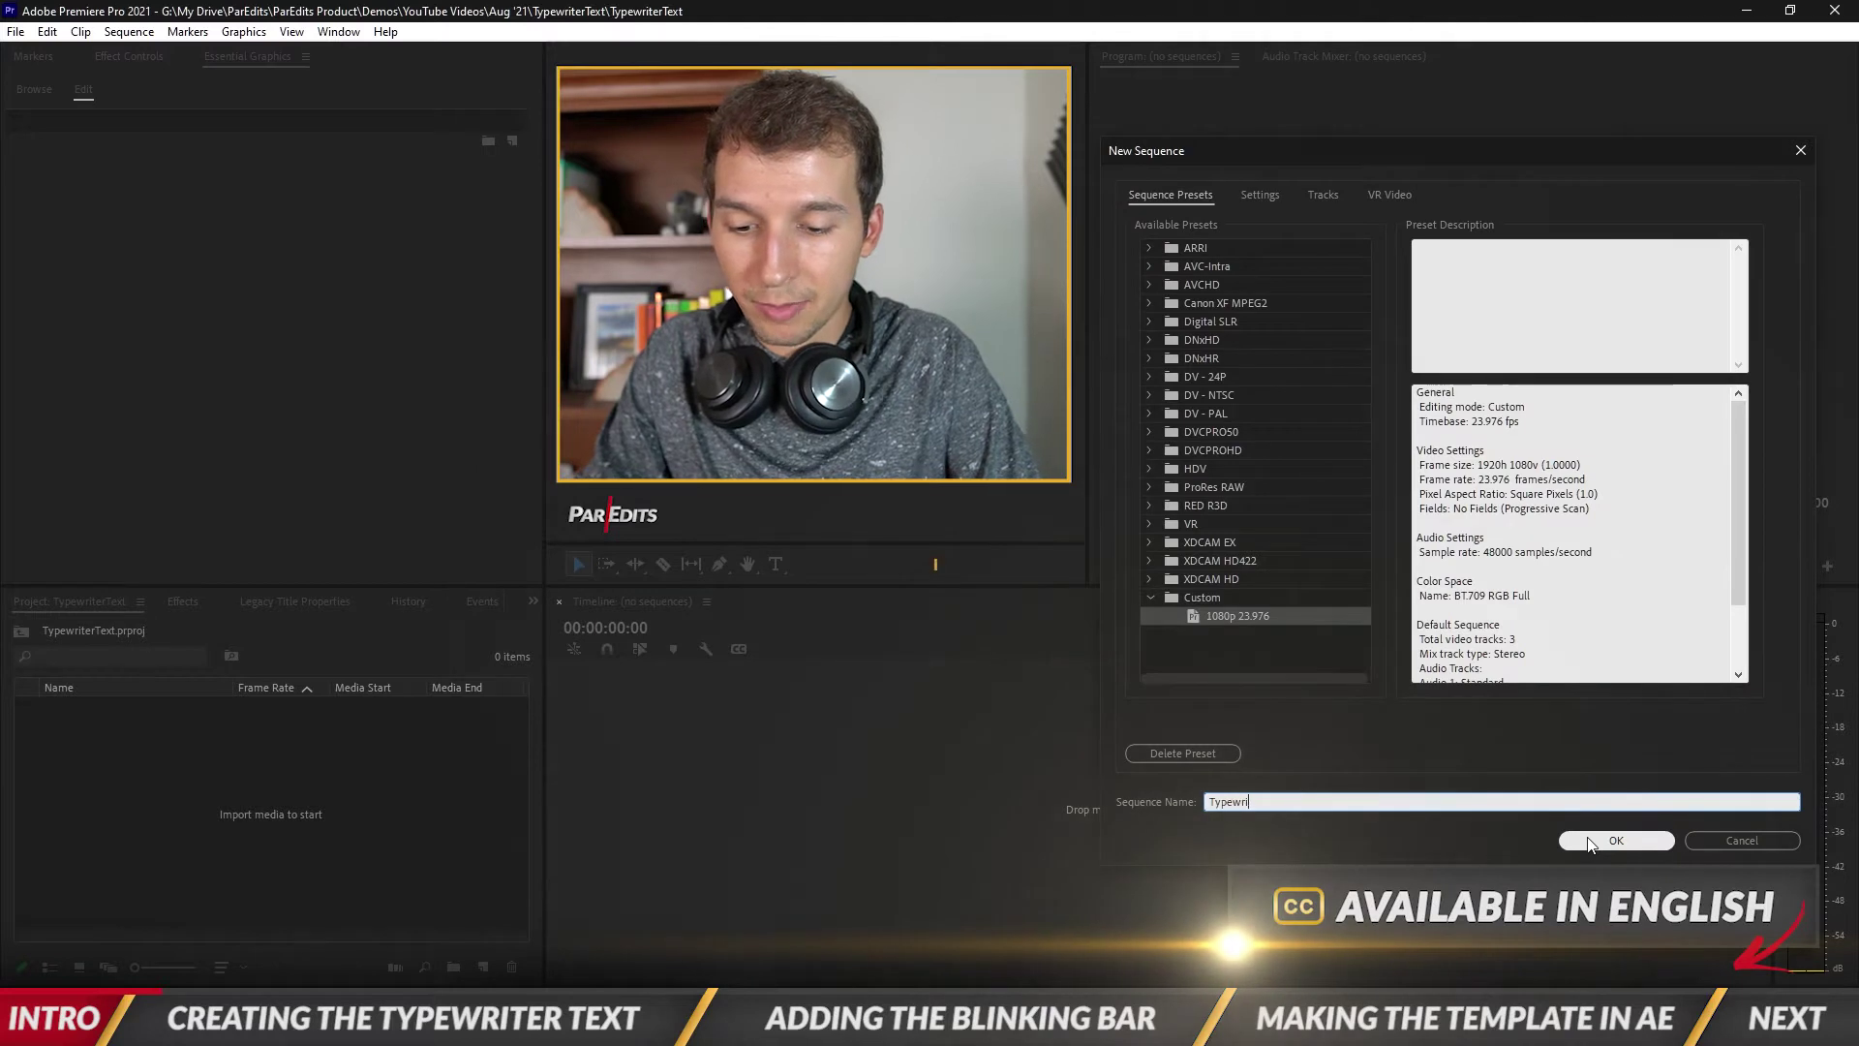
pyautogui.click(1591, 841)
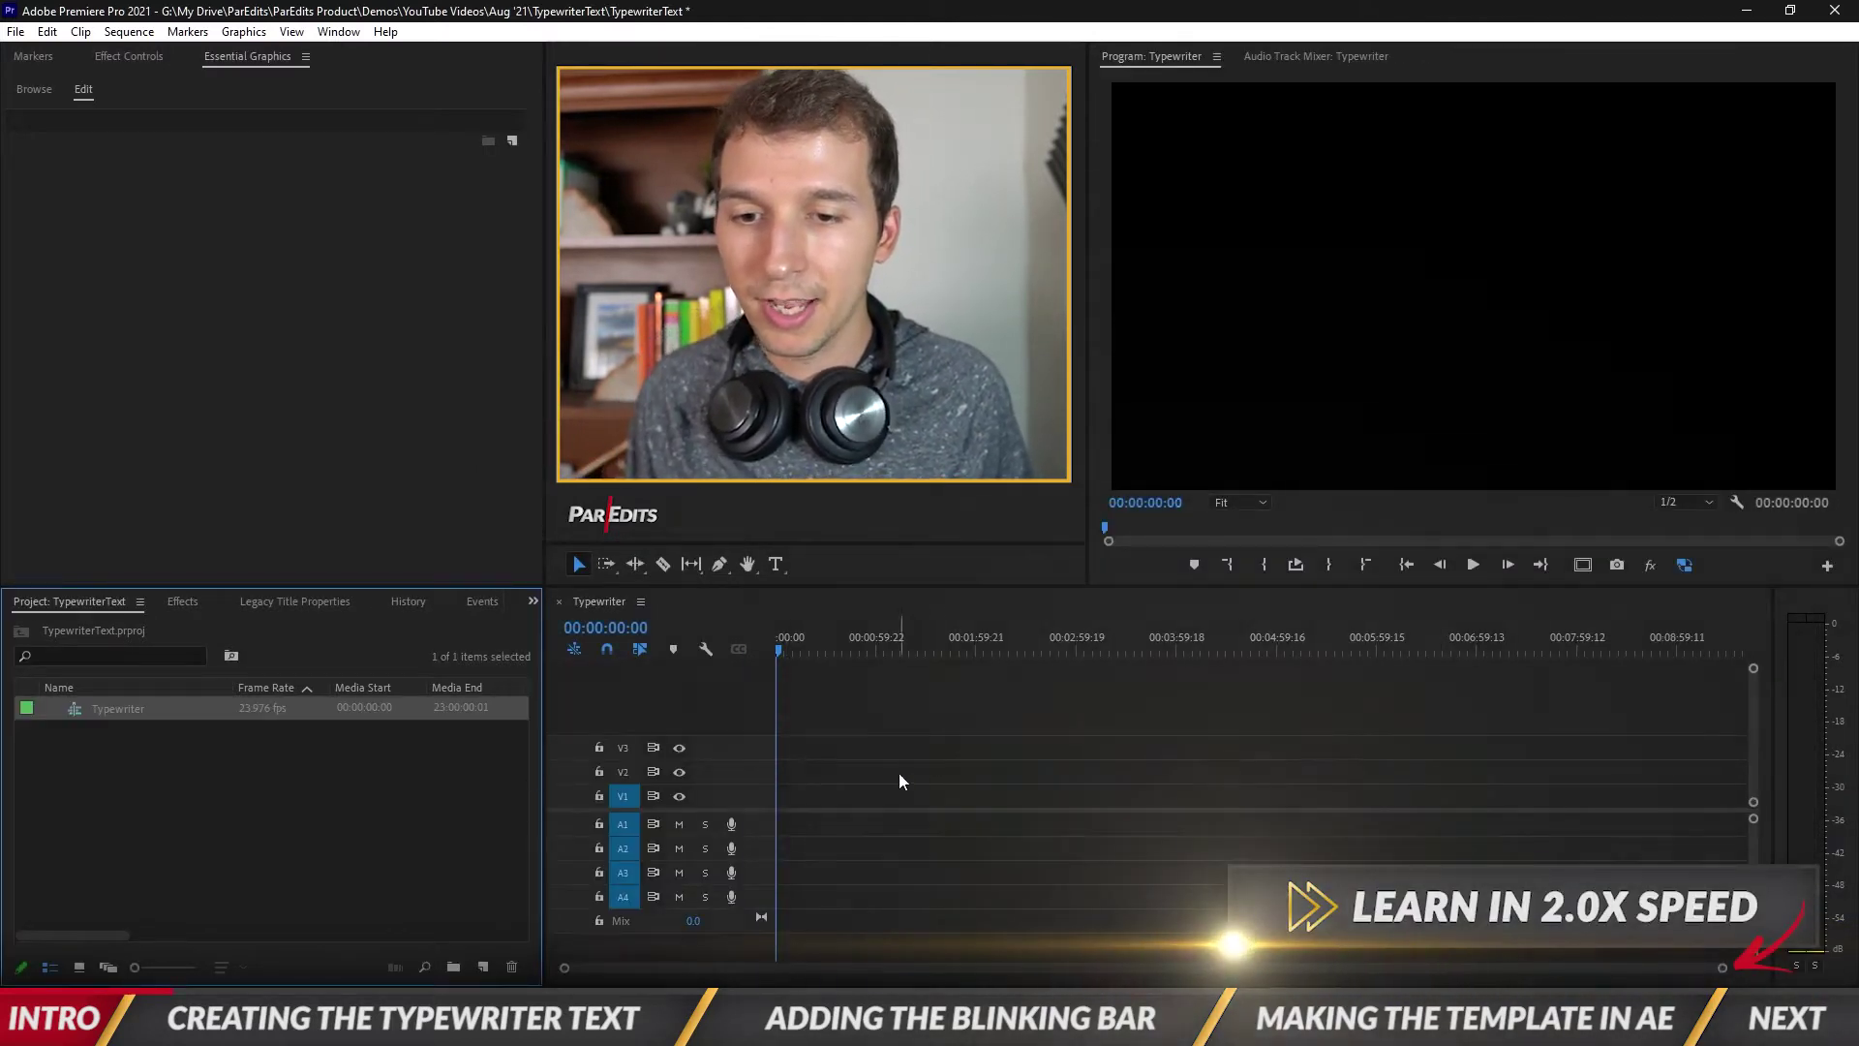
# Add a 'typewriter effect' text clip in the Program monitor and select it on the timeline
pyautogui.click(776, 564)
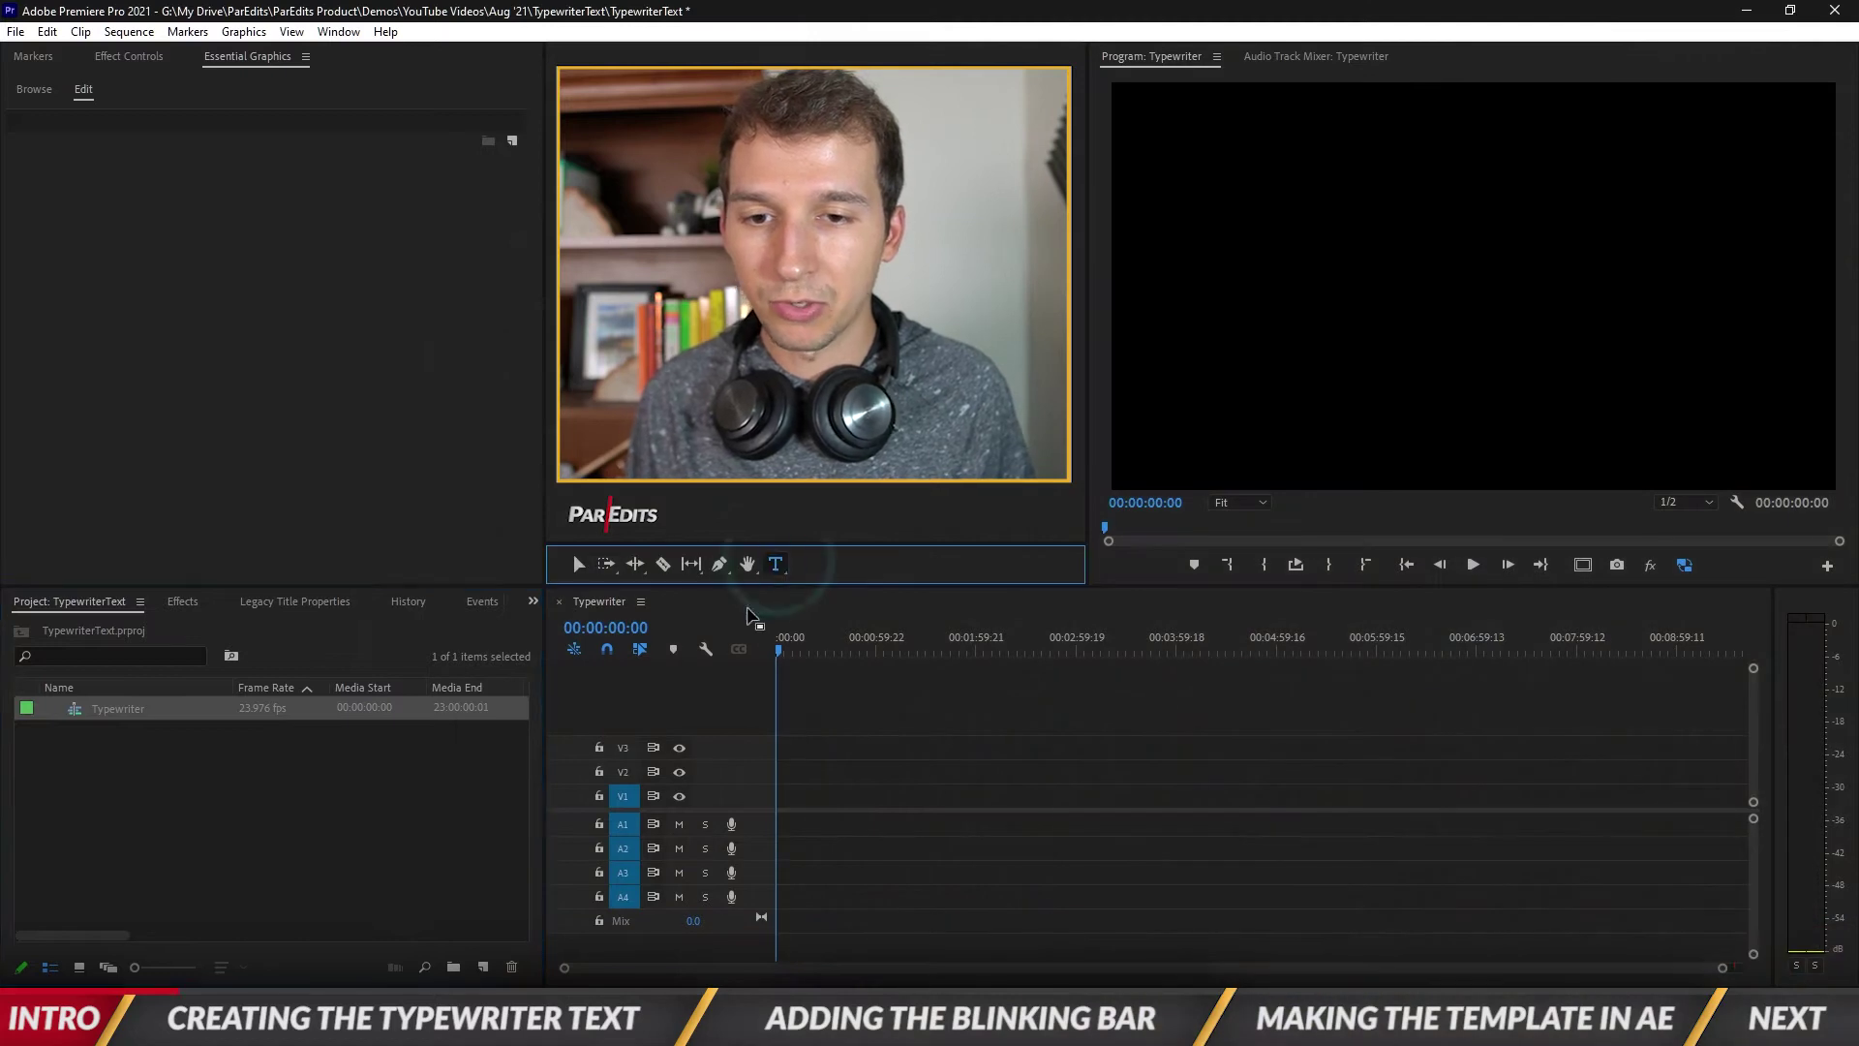
pyautogui.click(1279, 273)
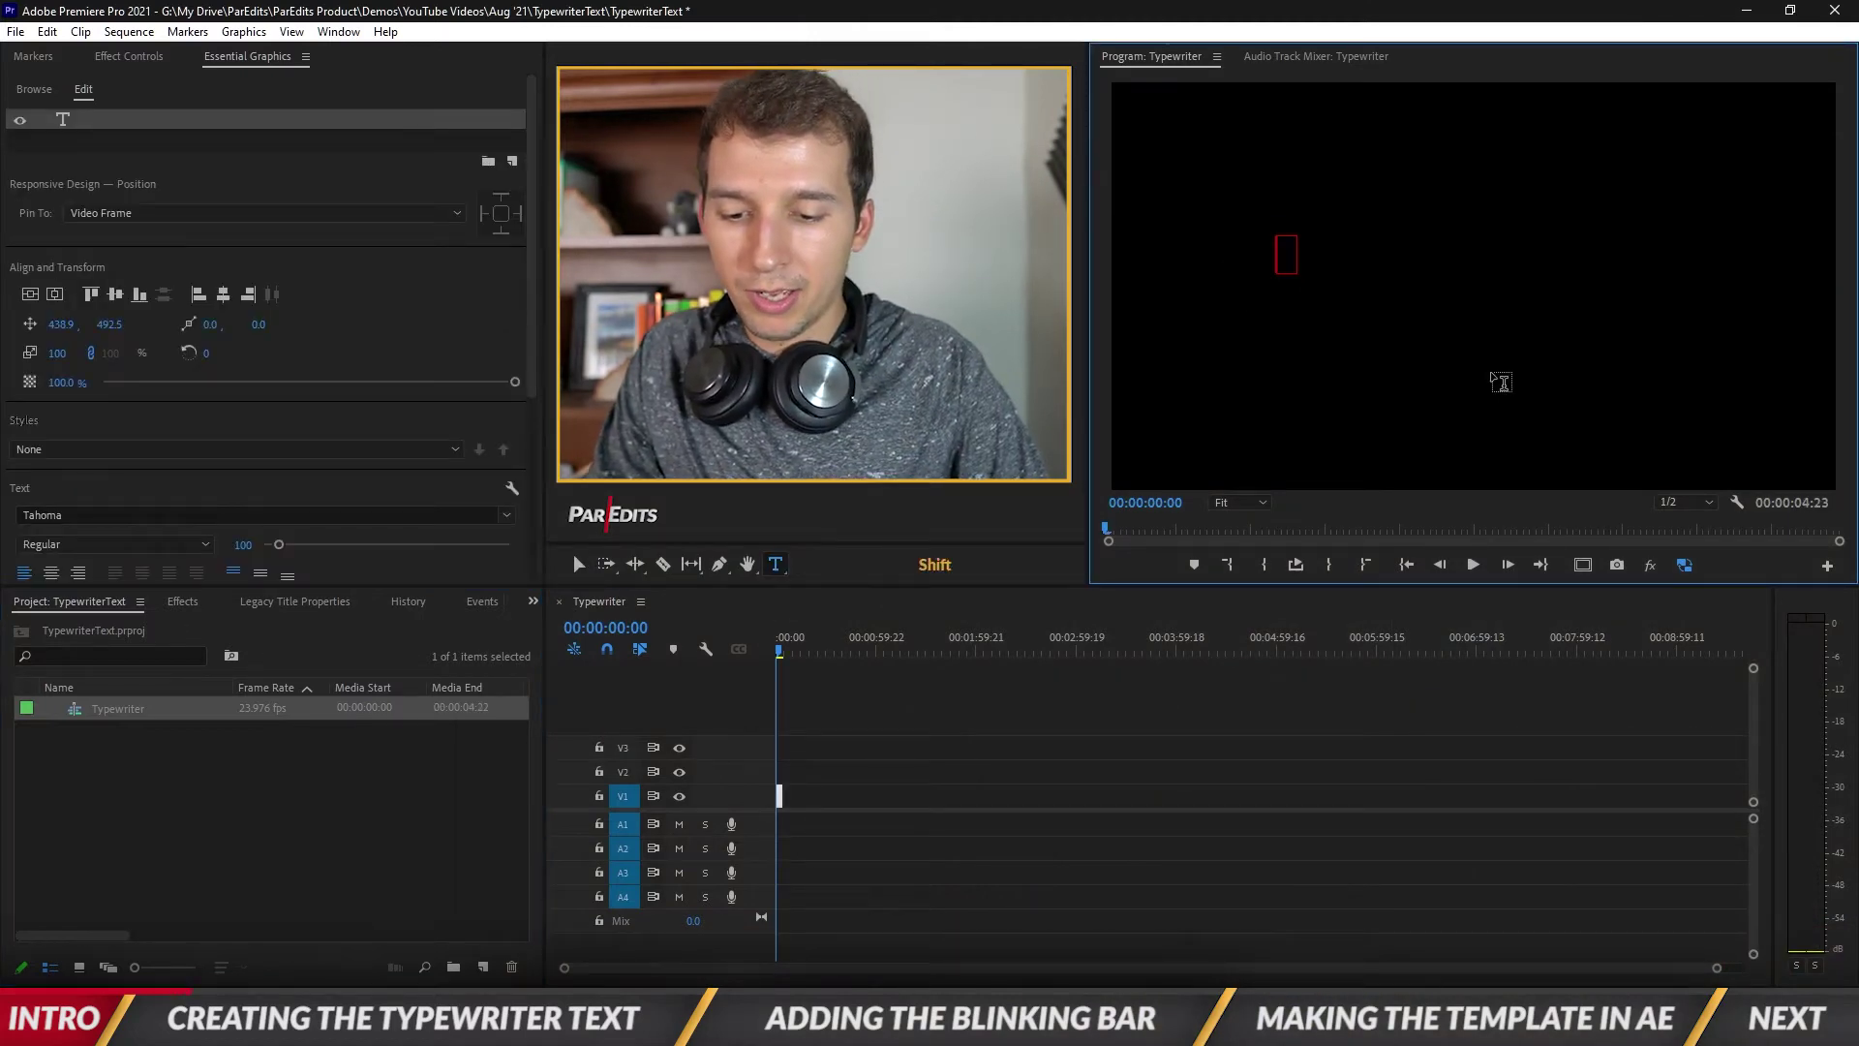
pyautogui.write('typewriter ')
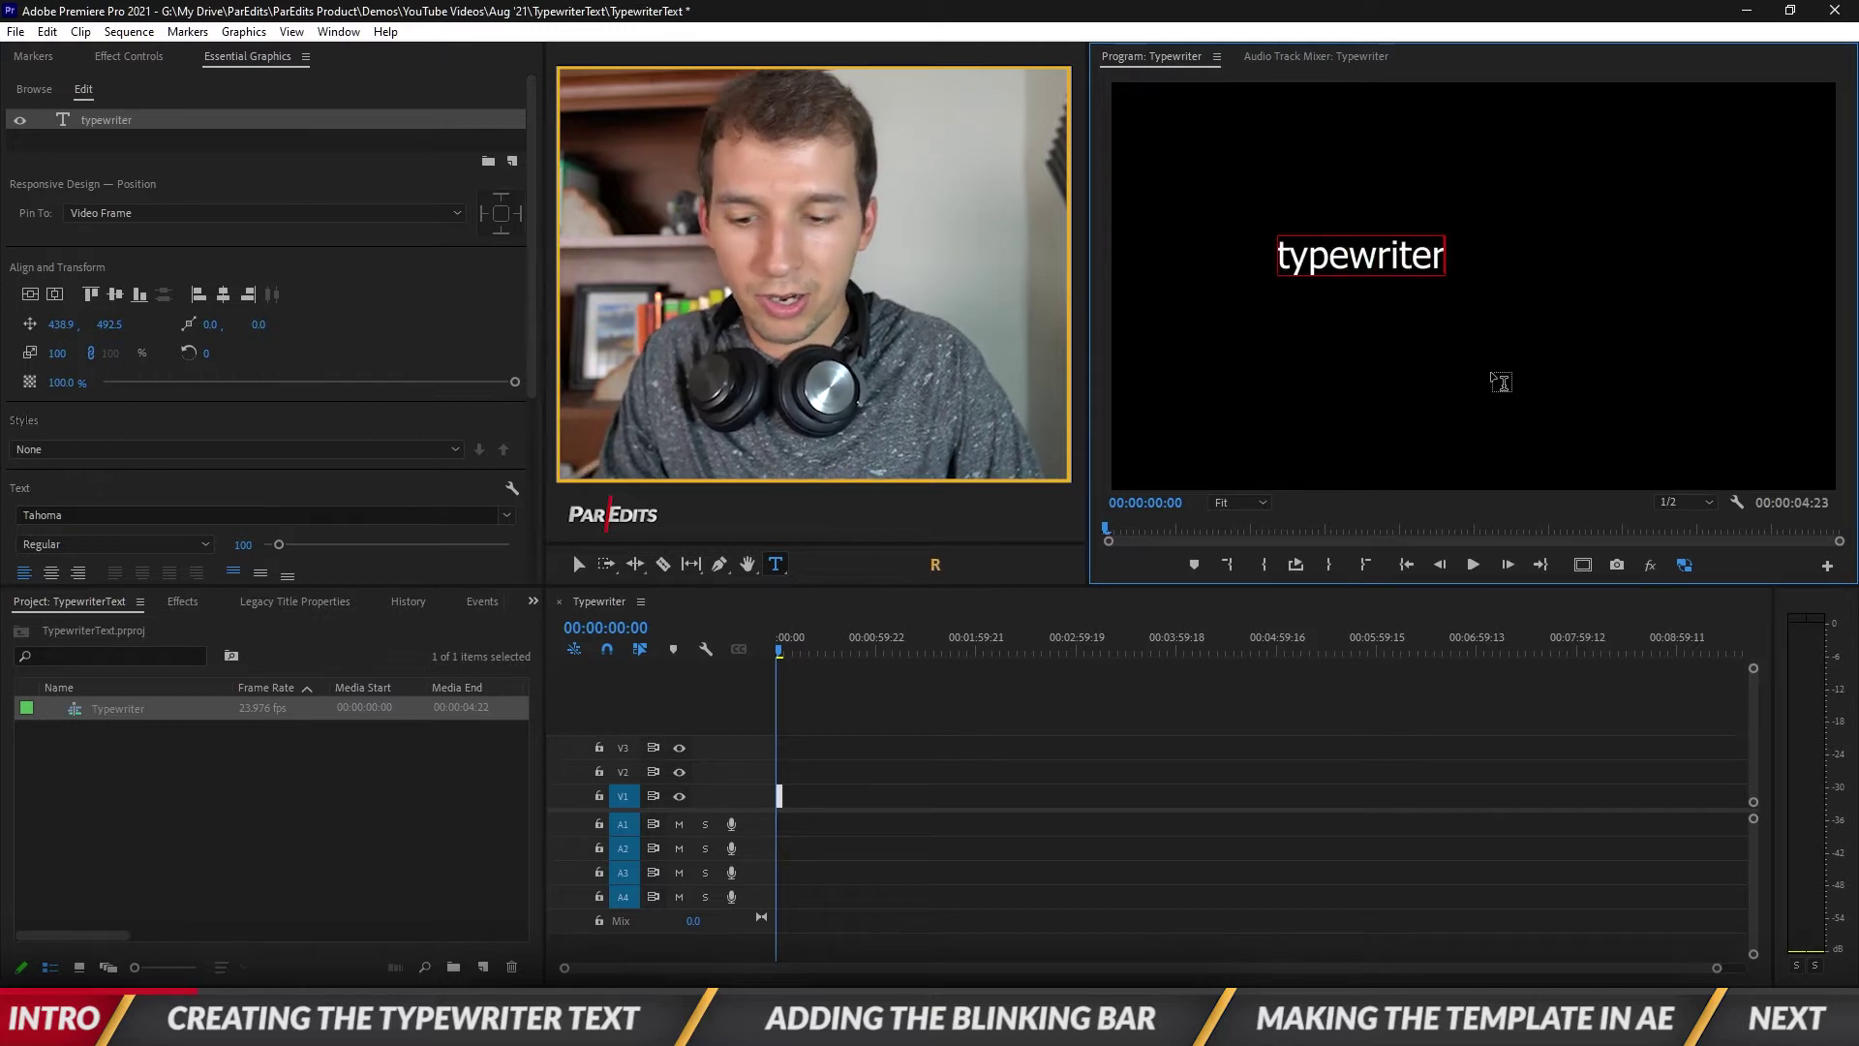
pyautogui.write('effect')
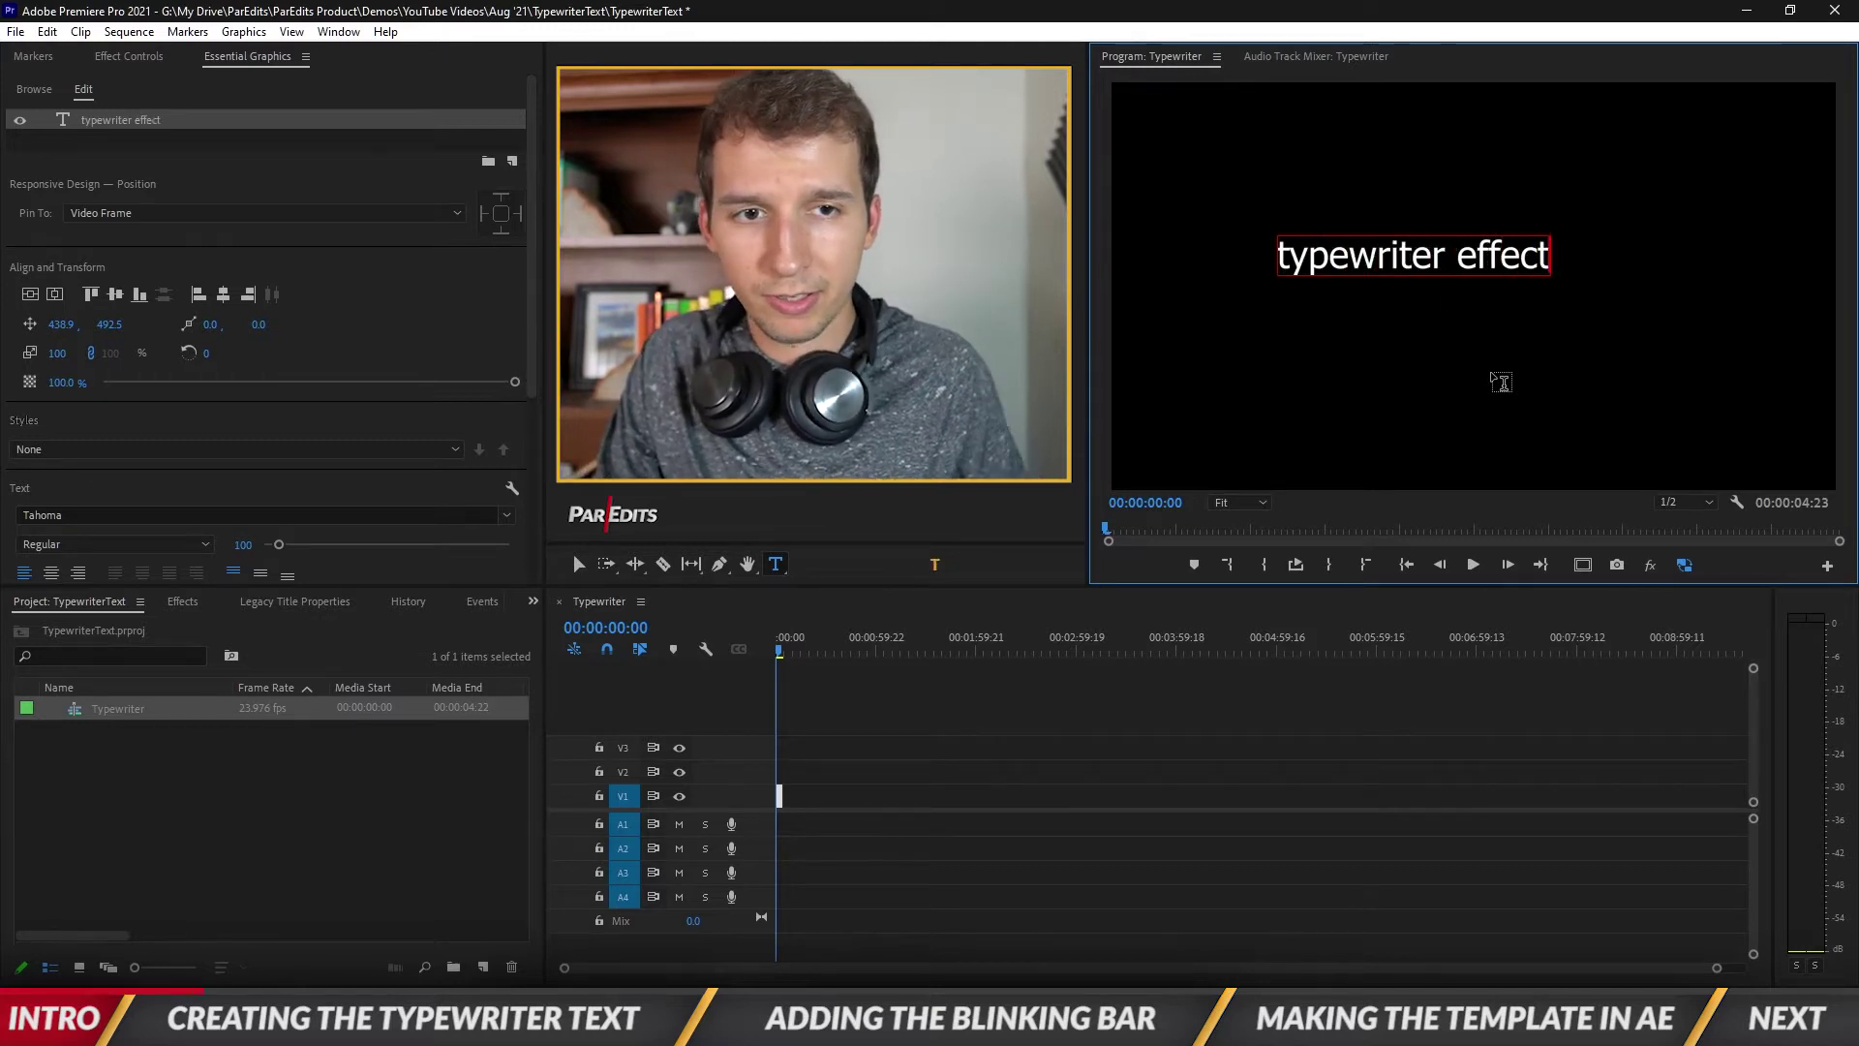
pyautogui.click(1128, 715)
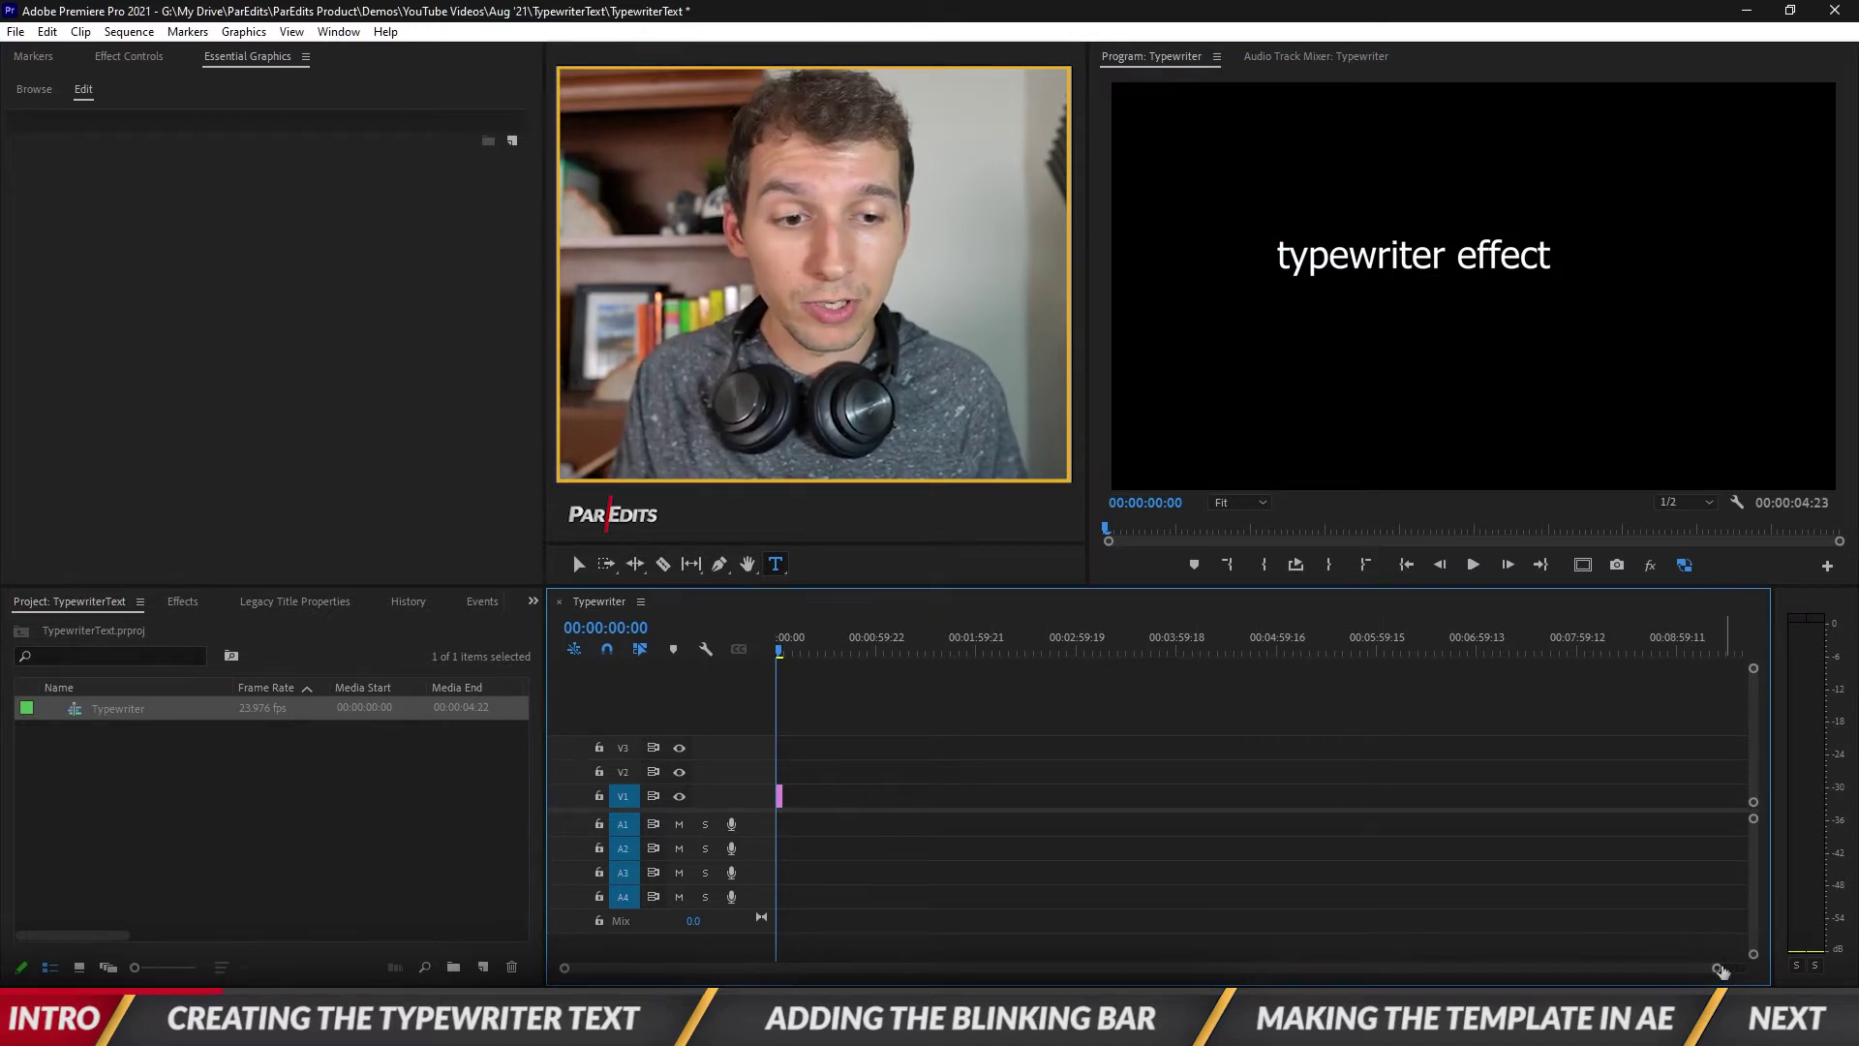
pyautogui.moveTo(1719, 968); pyautogui.dragTo(623, 968)
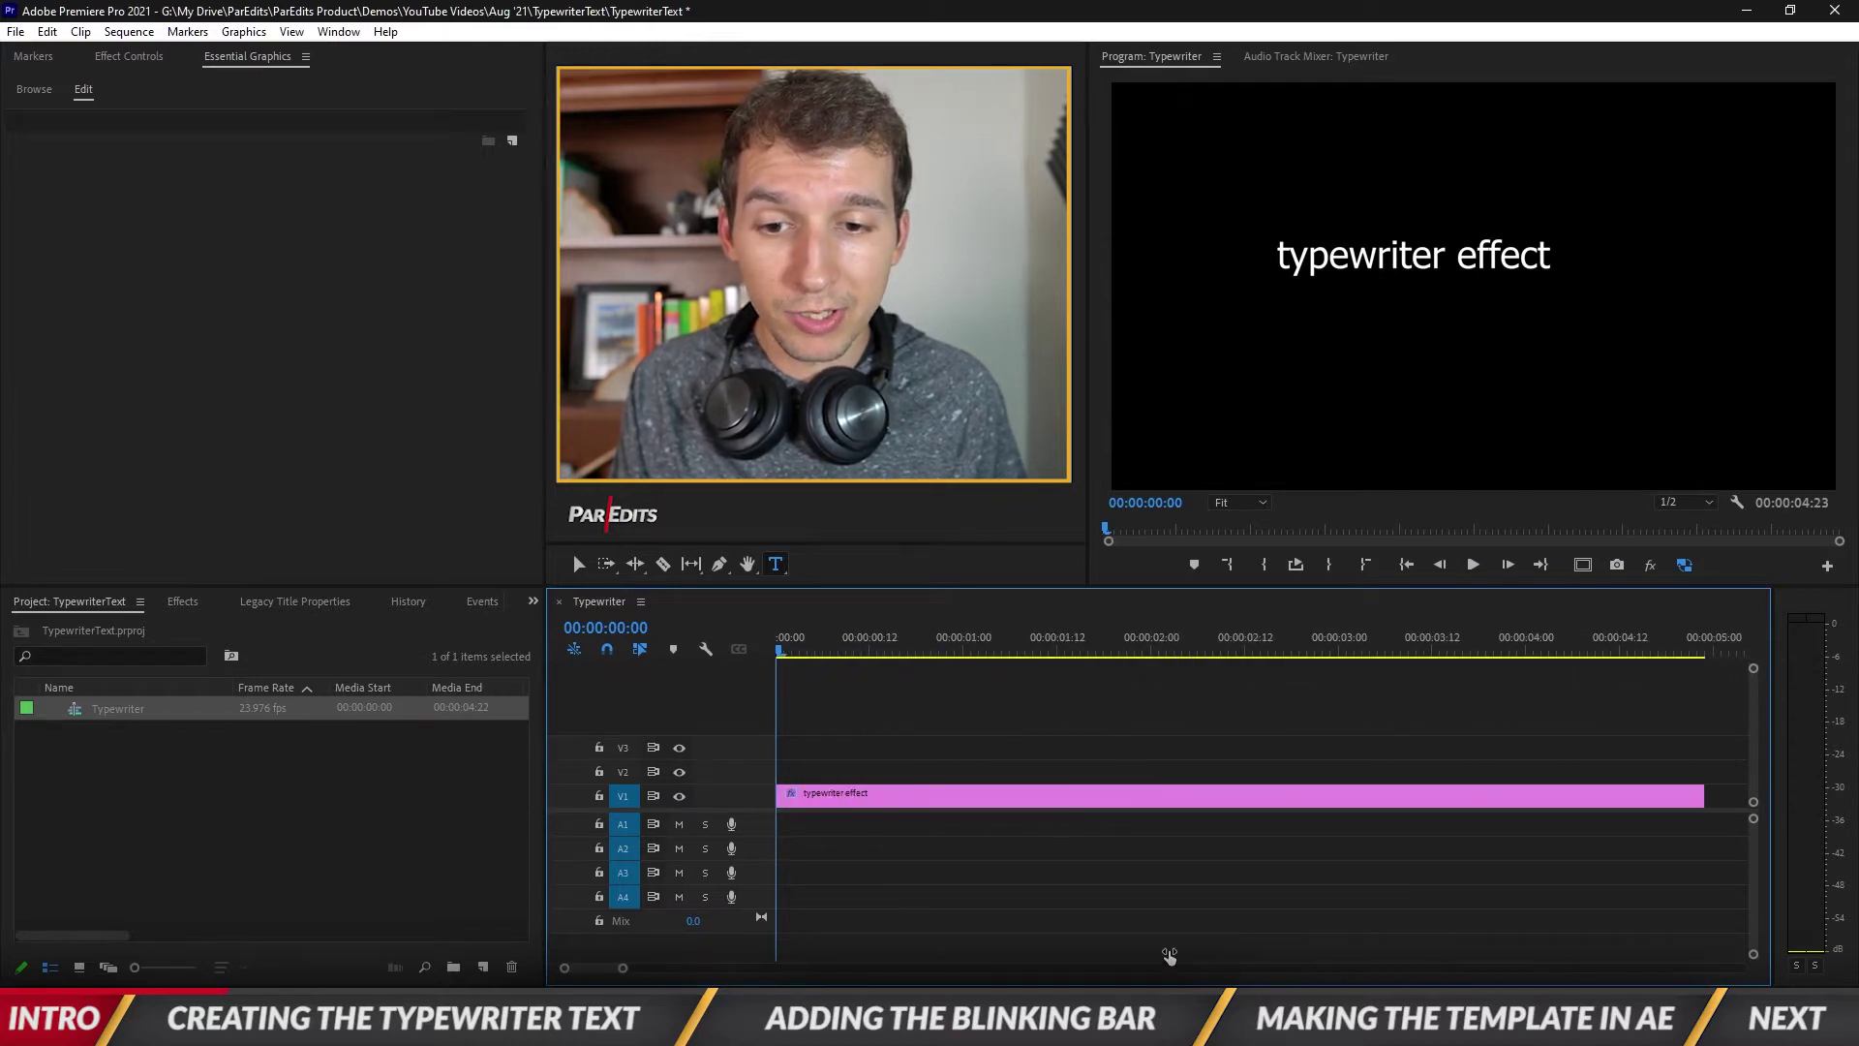
pyautogui.click(1520, 796)
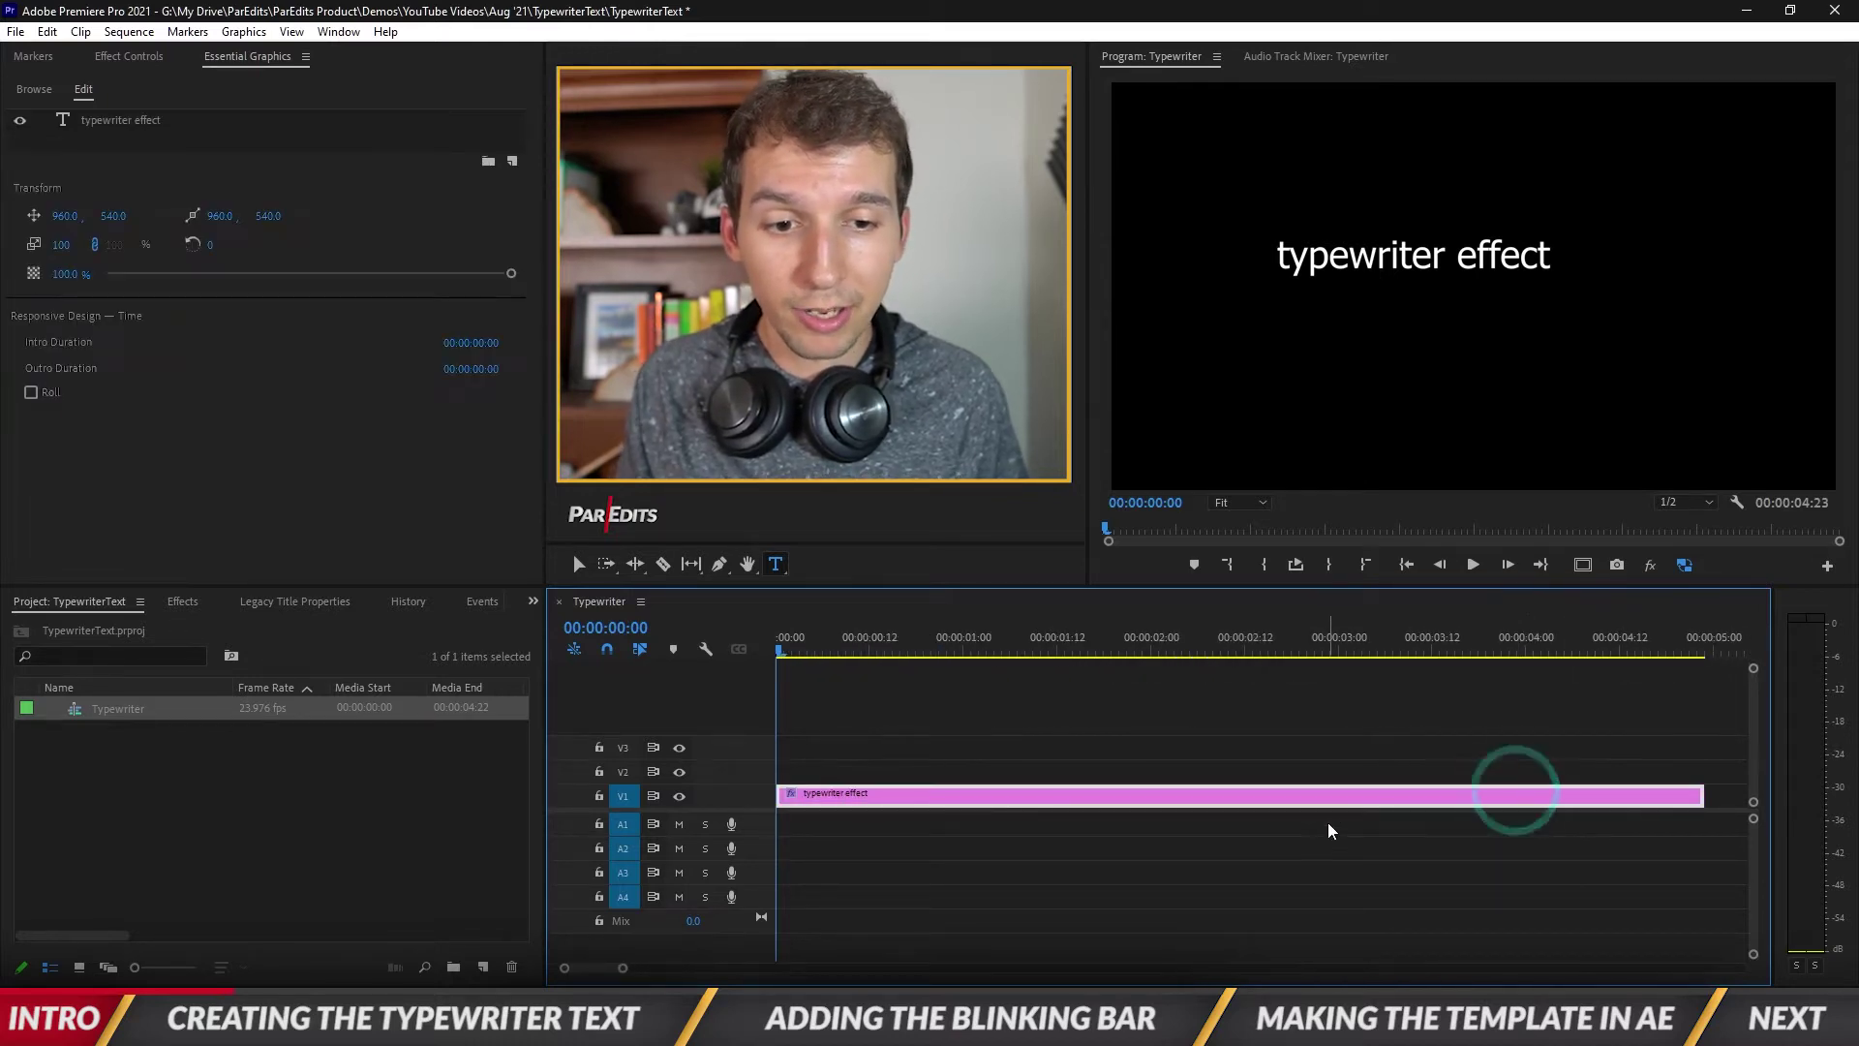
pyautogui.rightClick(1337, 796)
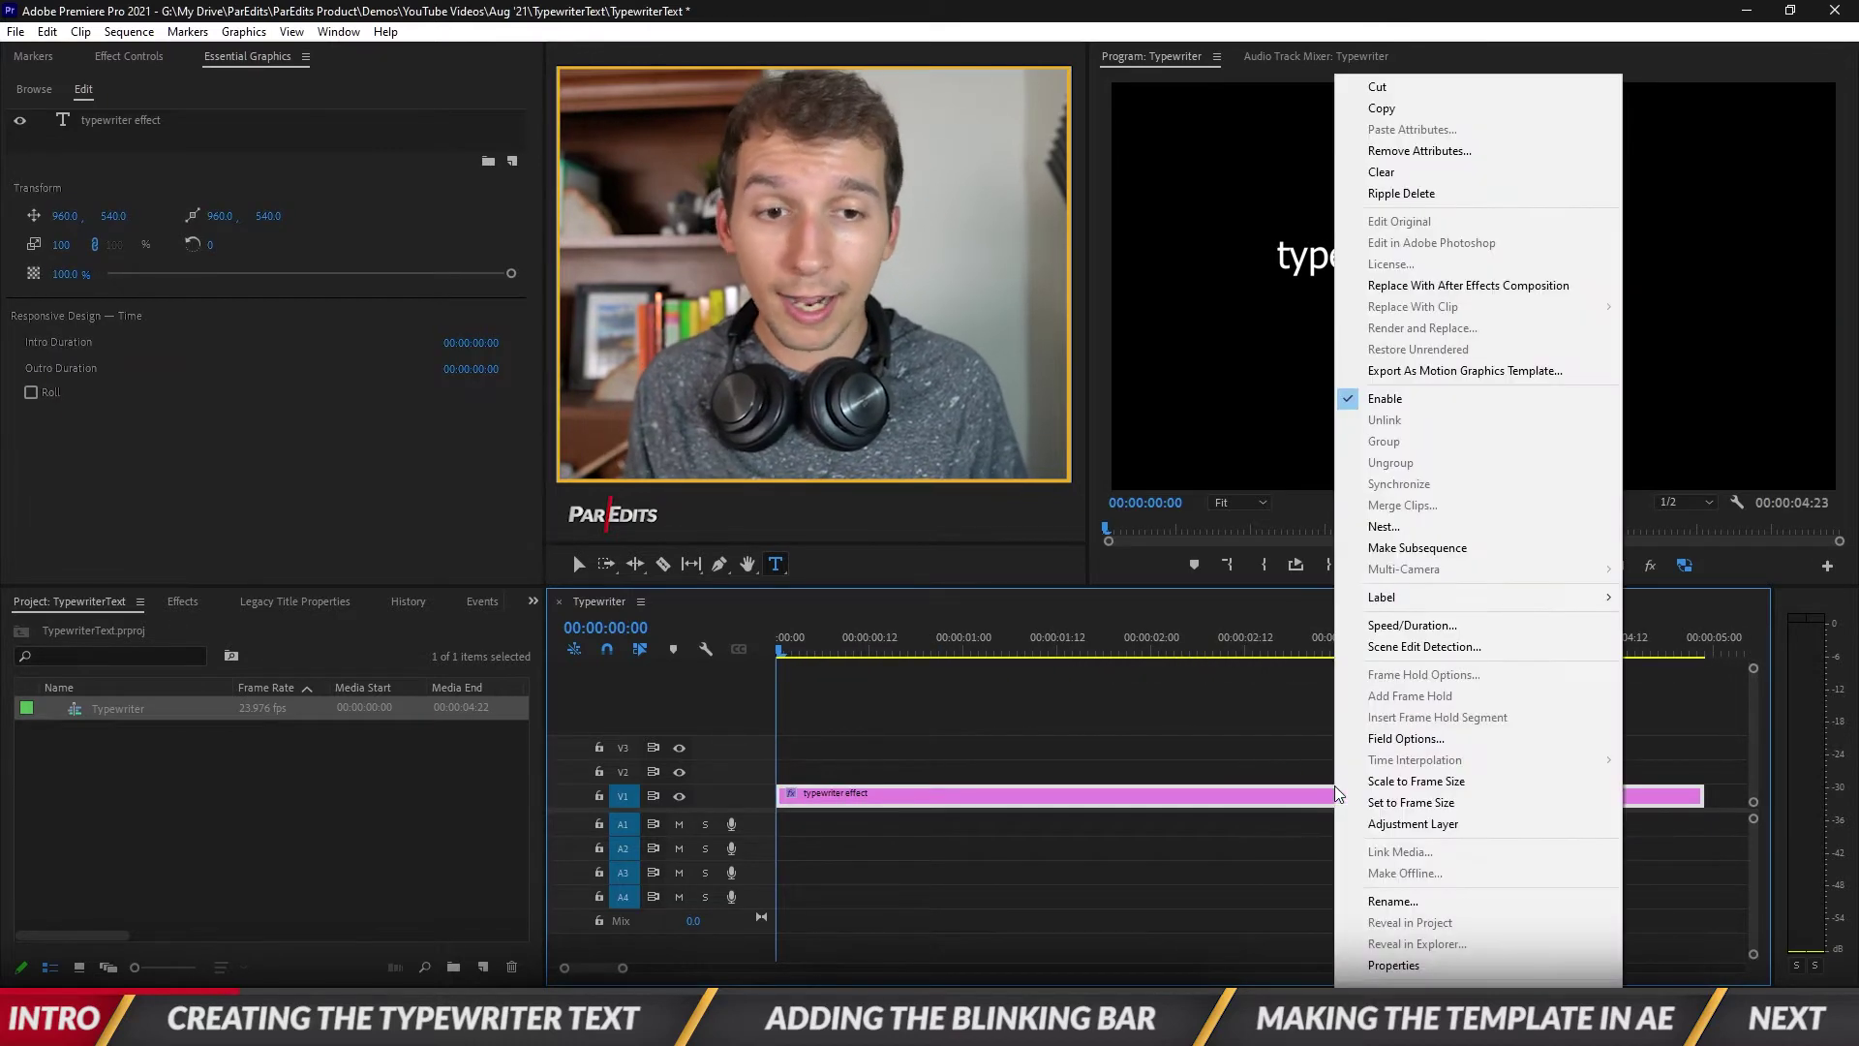
# Replace the clip with an After Effects composition saved as 'Typewriter text effect' in TypewriterText
pyautogui.click(1438, 286)
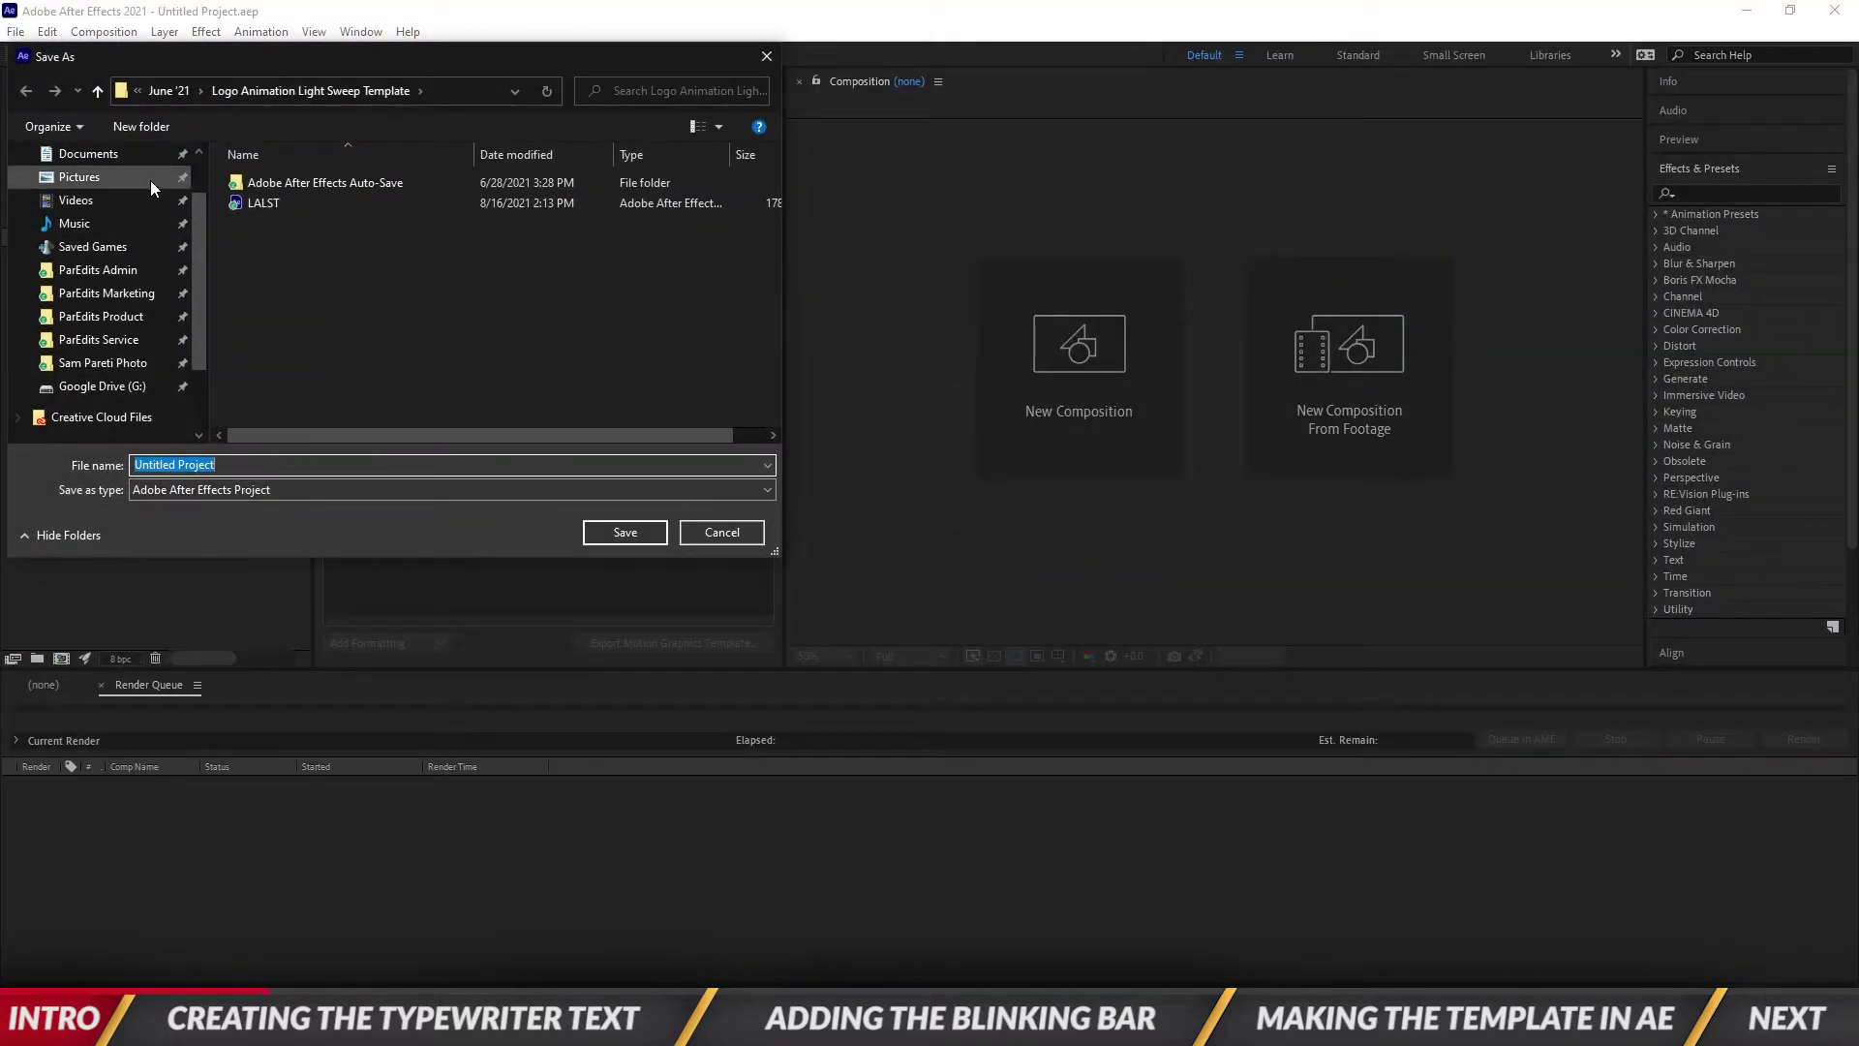
pyautogui.scroll(2, 150, 187)
pyautogui.click(125, 199)
pyautogui.click(490, 469)
pyautogui.write('T')
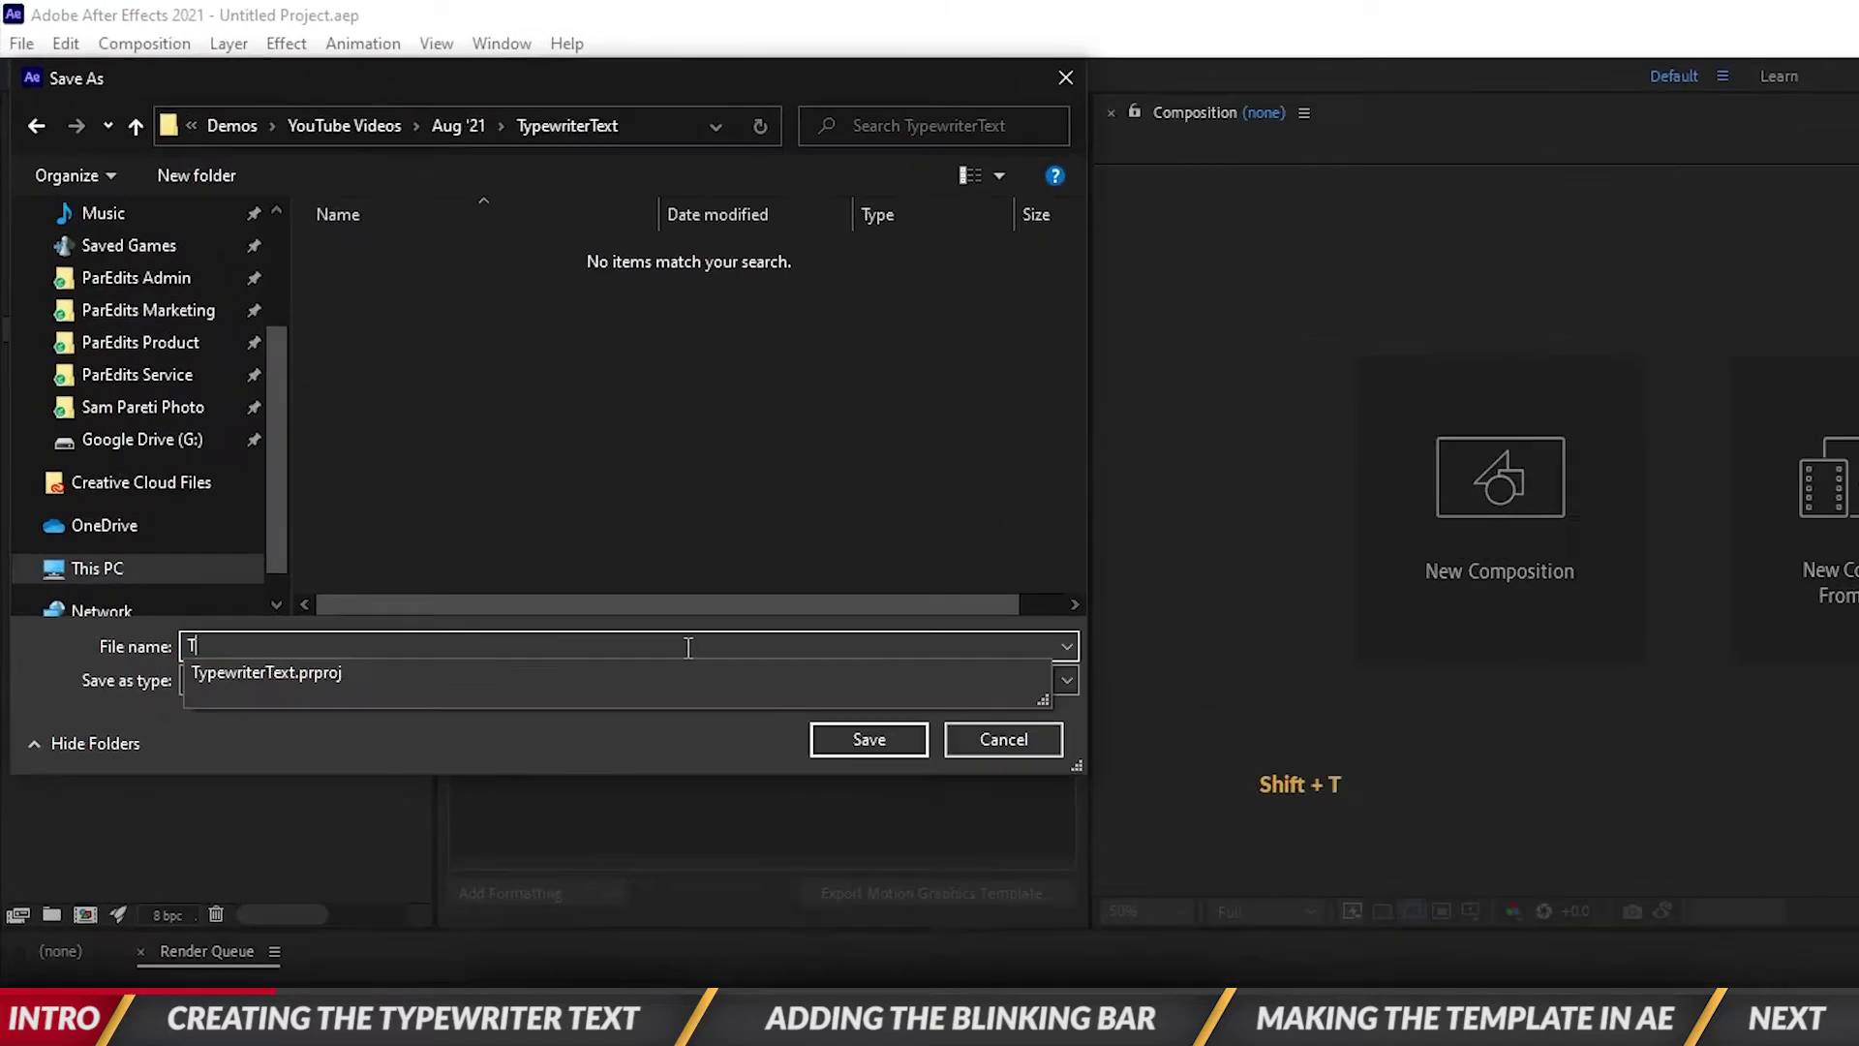
pyautogui.write('ypewriter text effect')
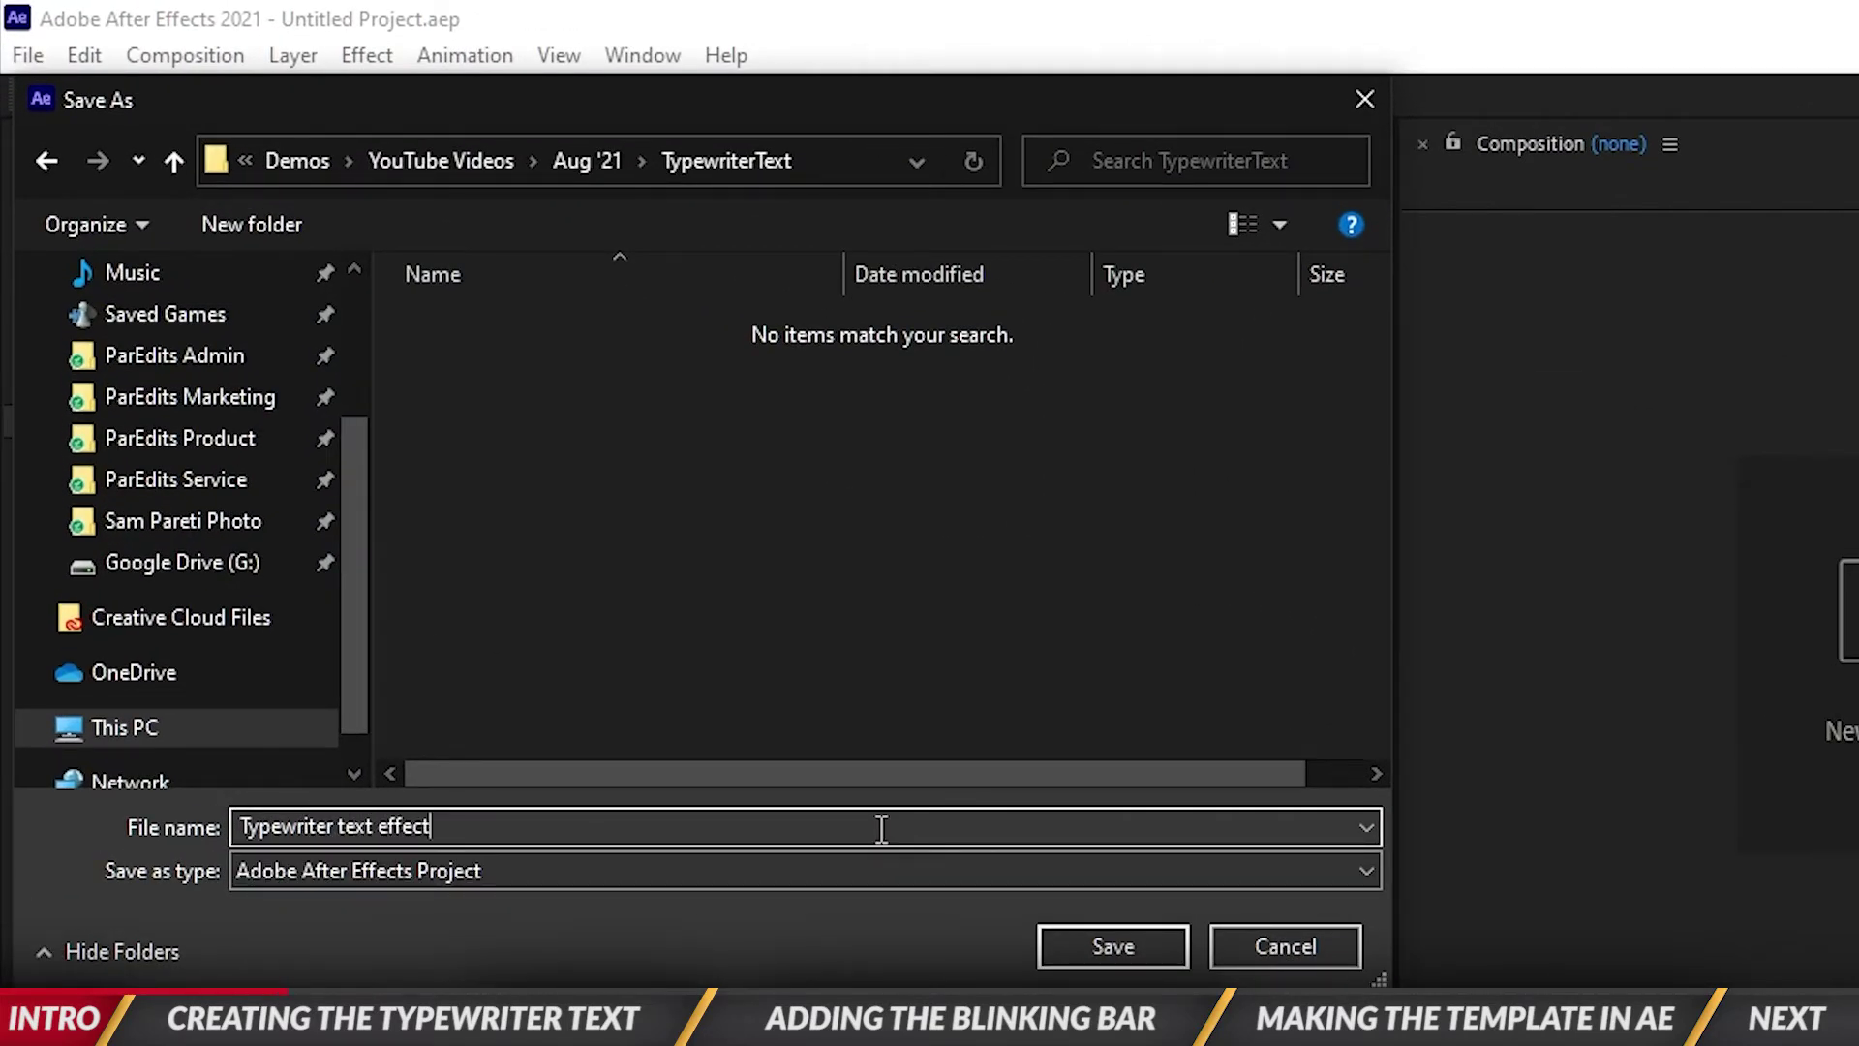
pyautogui.click(1164, 953)
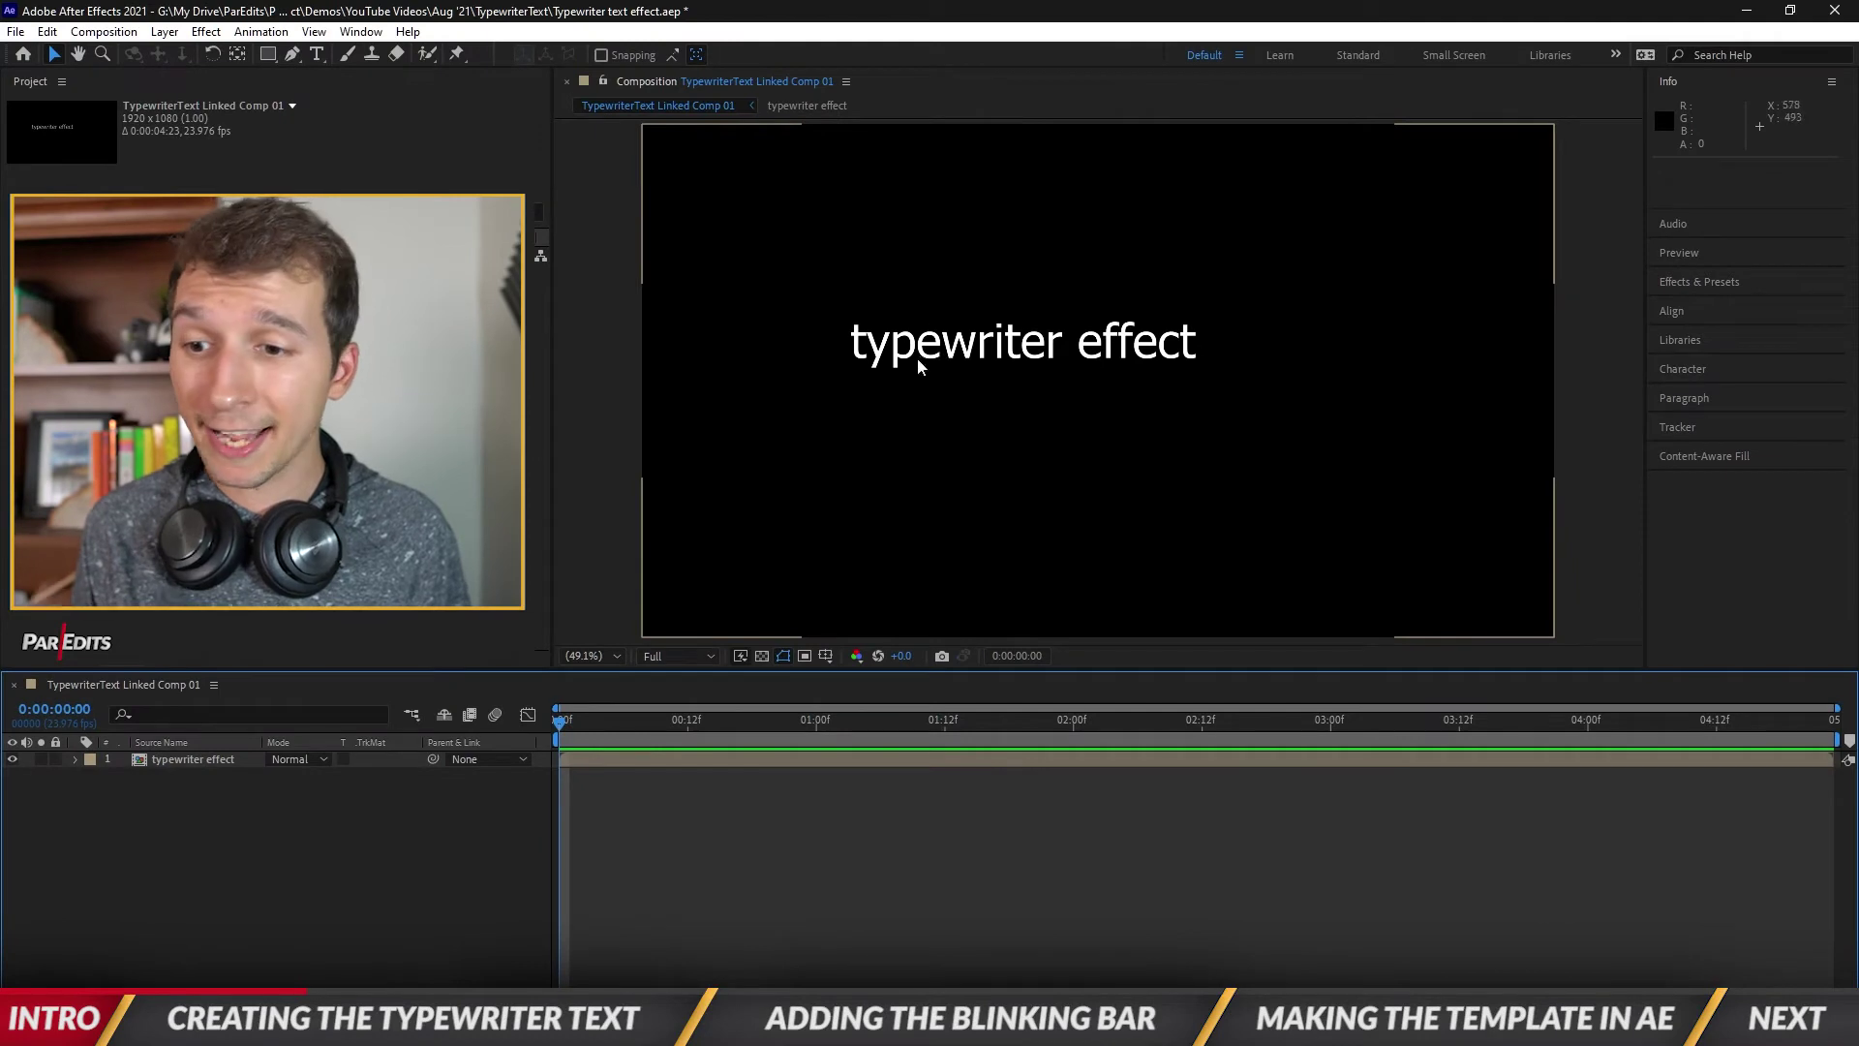
# Open the nested typewriter effect composition and select its text layer
pyautogui.click(168, 763)
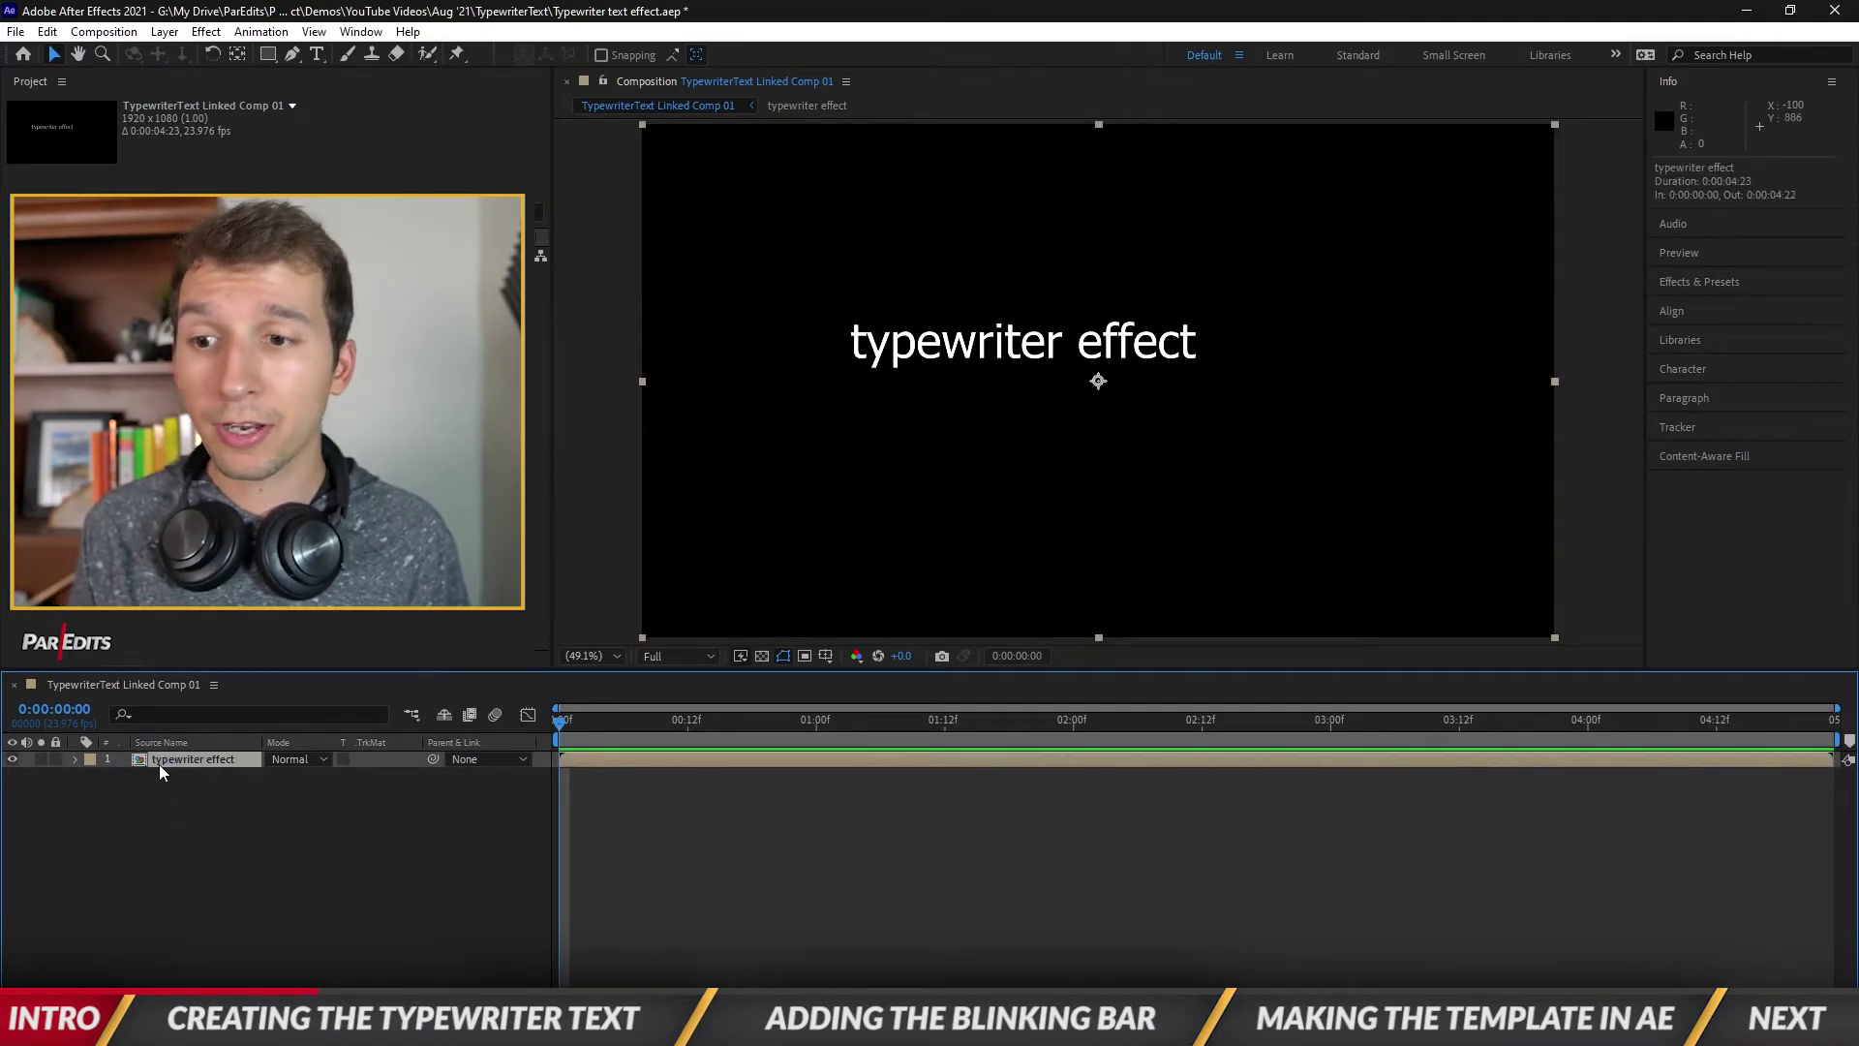
pyautogui.doubleClick(159, 764)
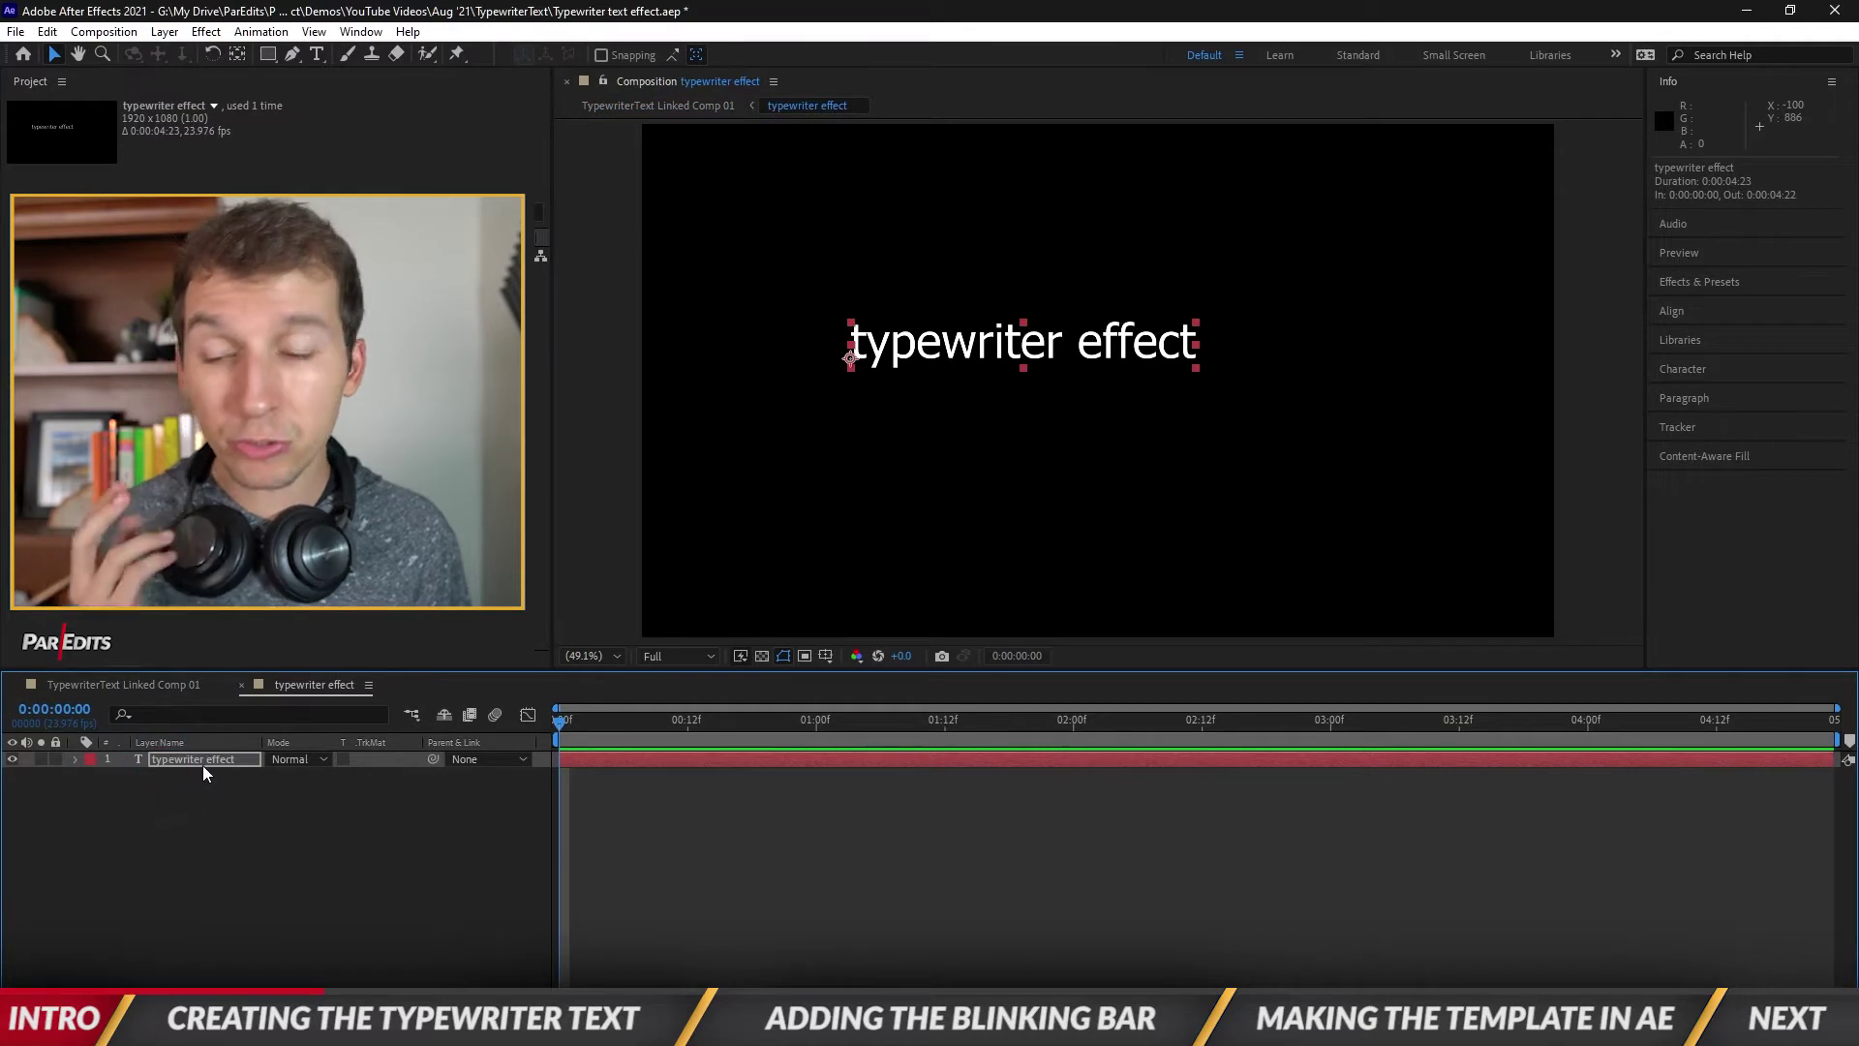
pyautogui.click(219, 787)
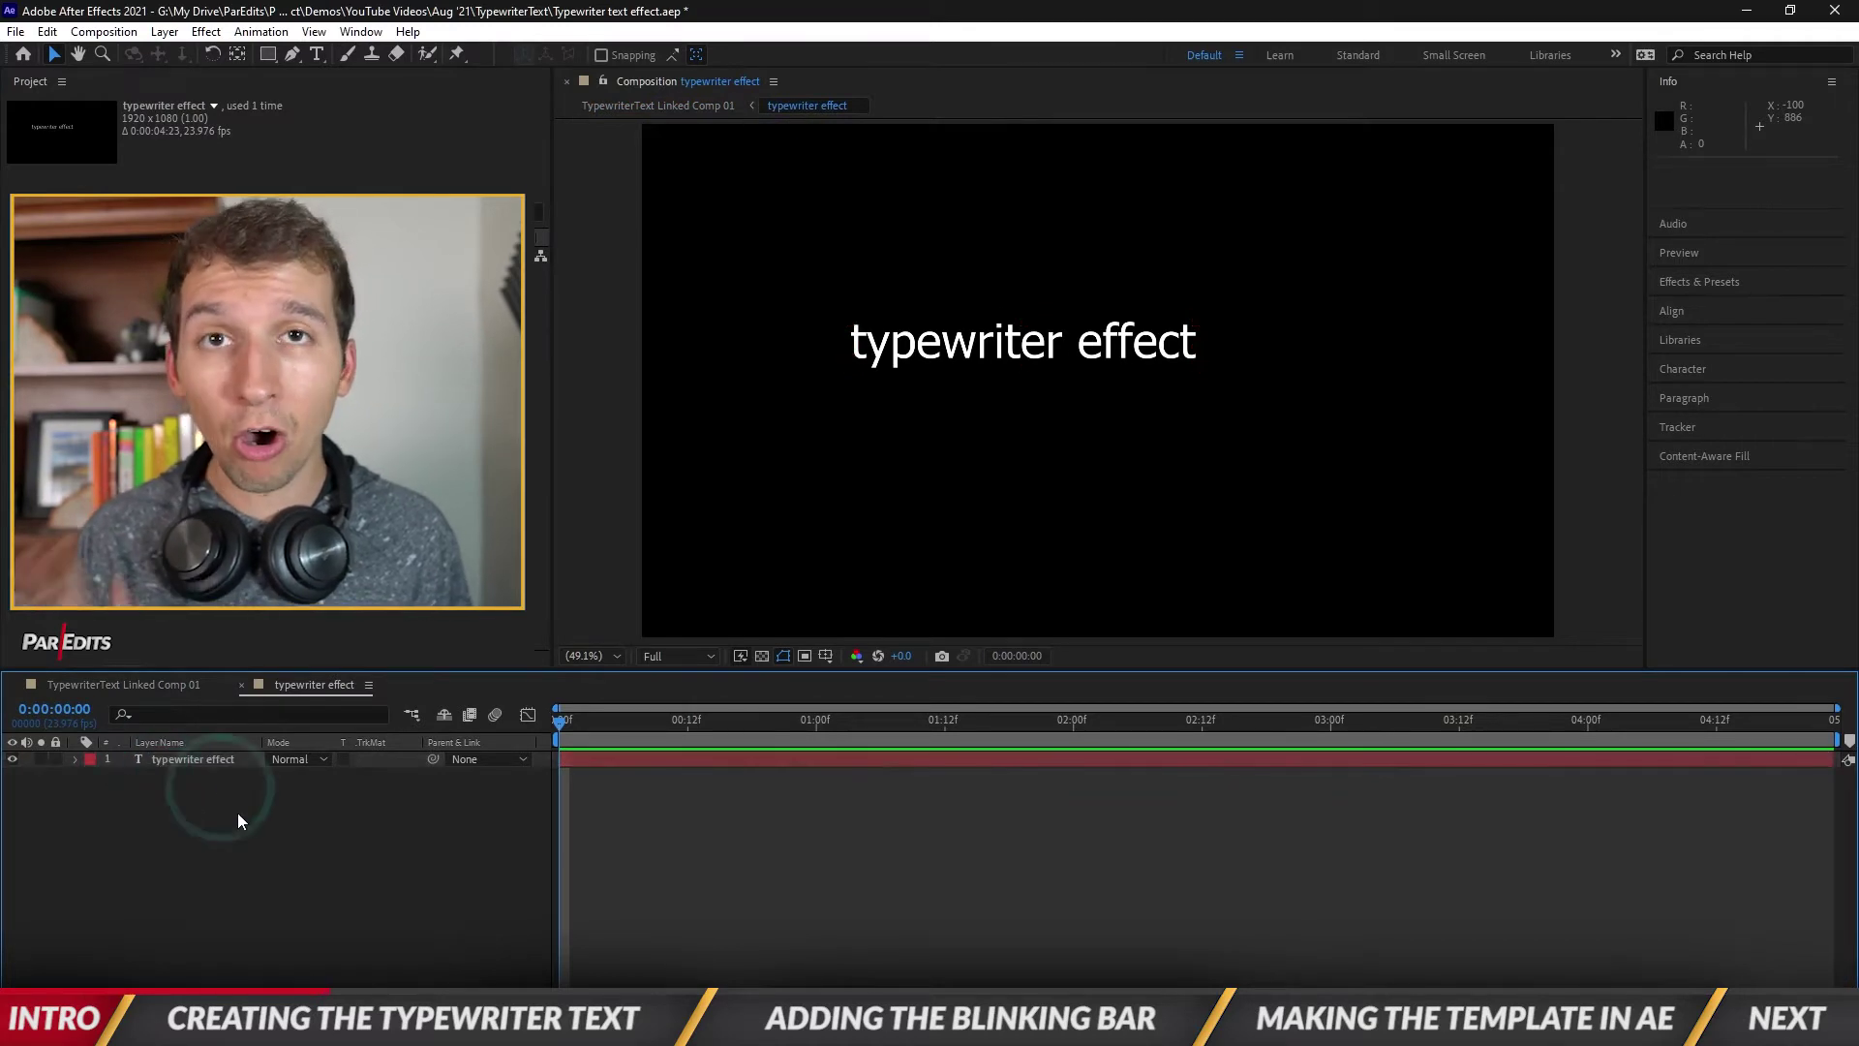
pyautogui.click(222, 761)
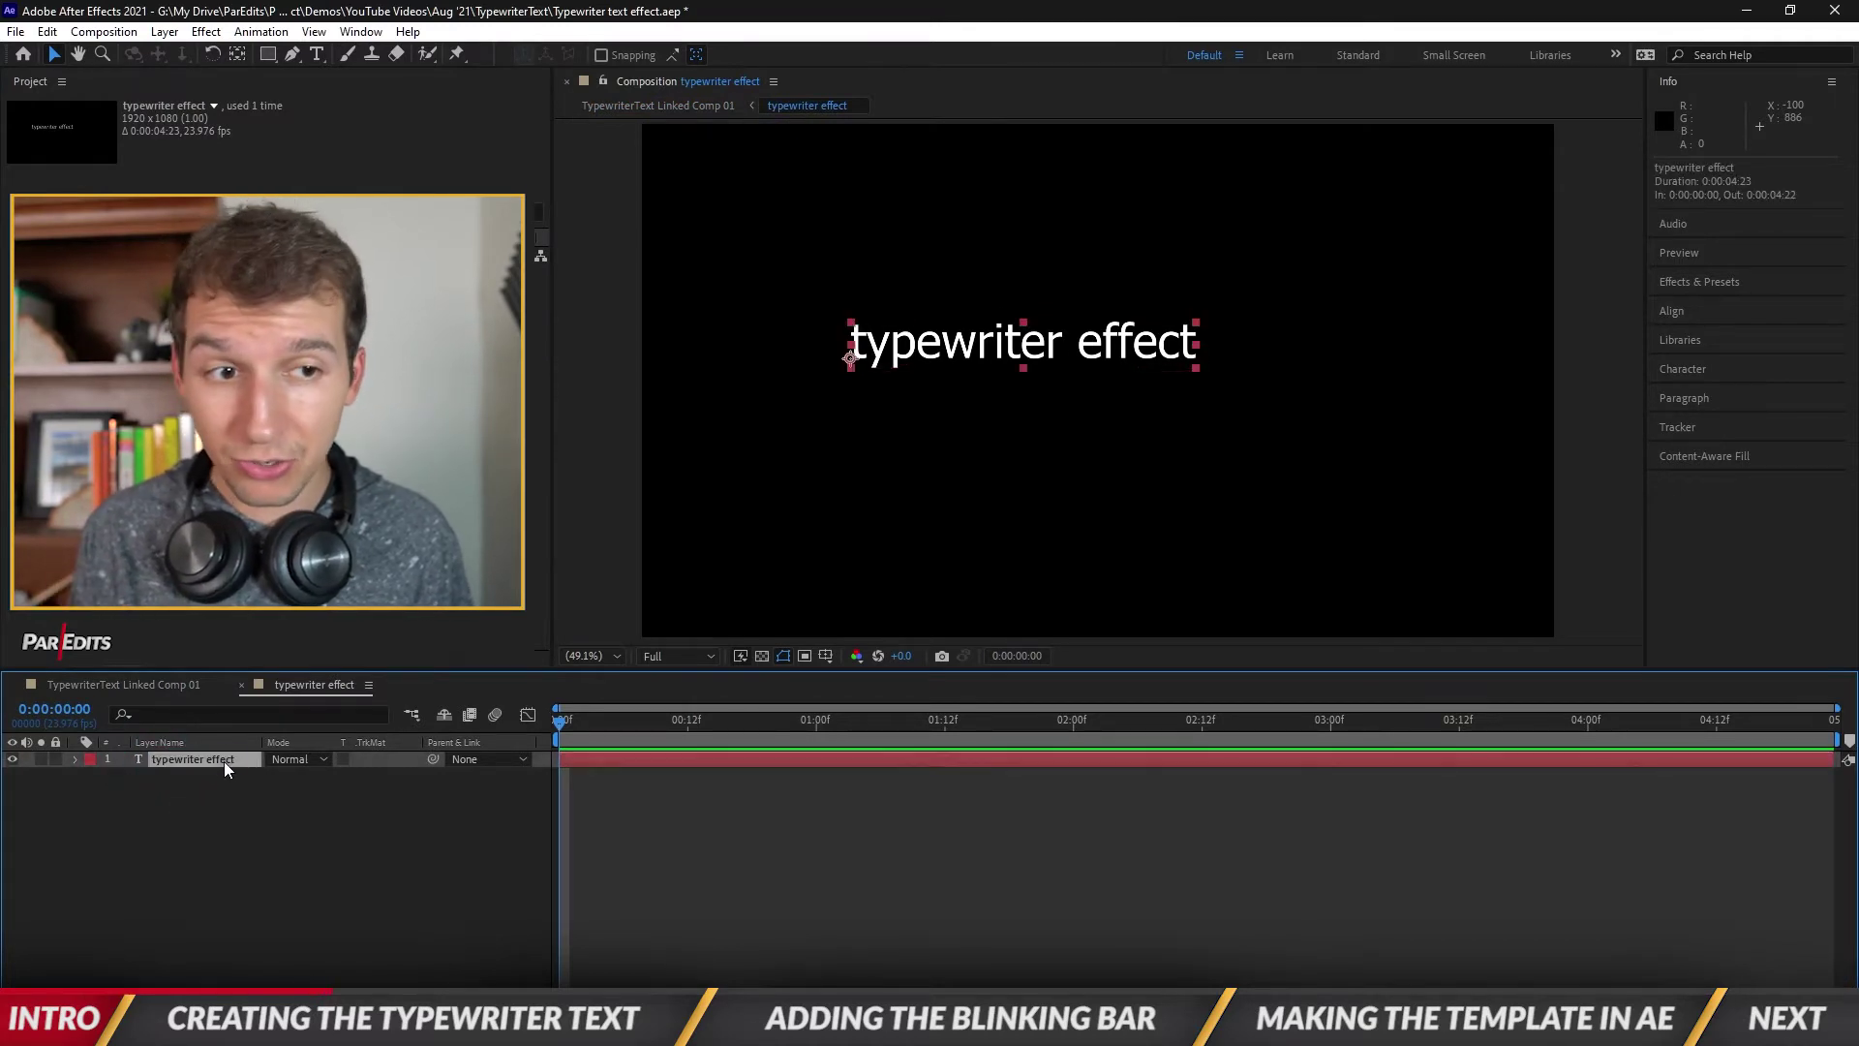
# Search Effects & Presets for 'typewr' and apply the Typewriter preset to the text layer
pyautogui.click(1716, 283)
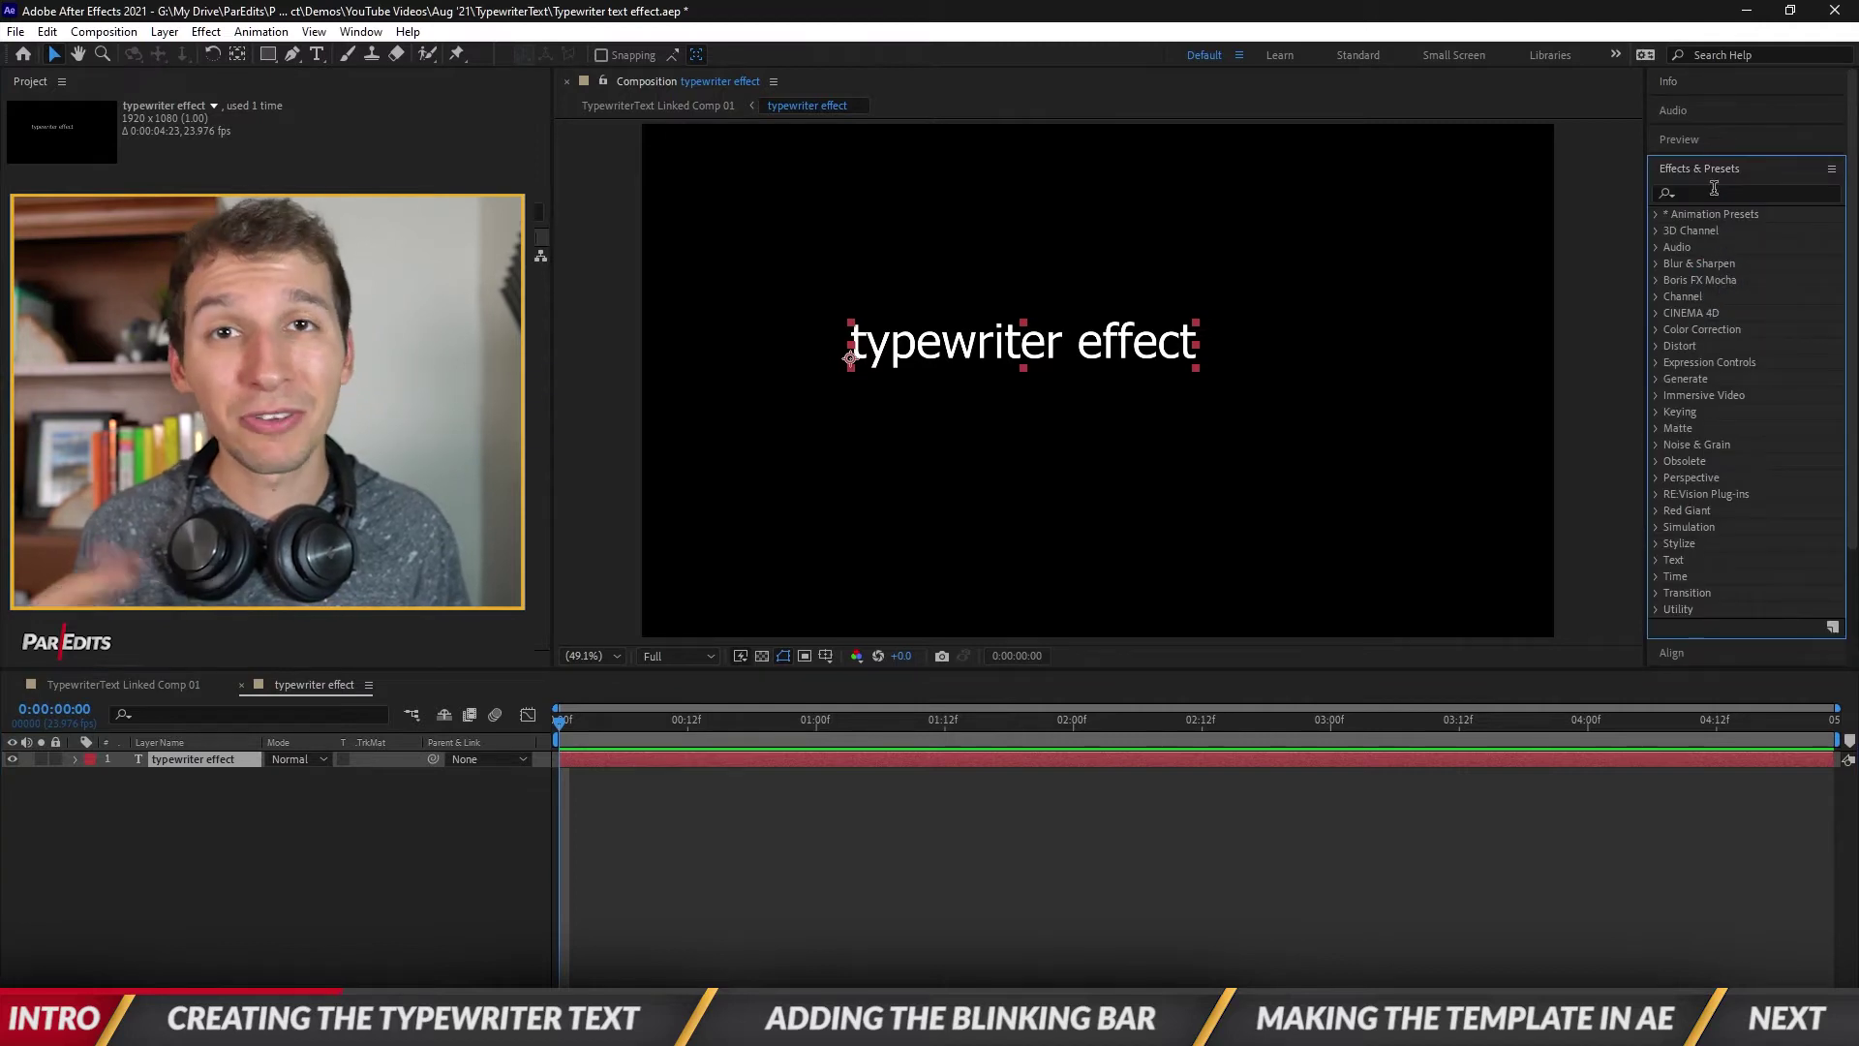
pyautogui.click(349, 34)
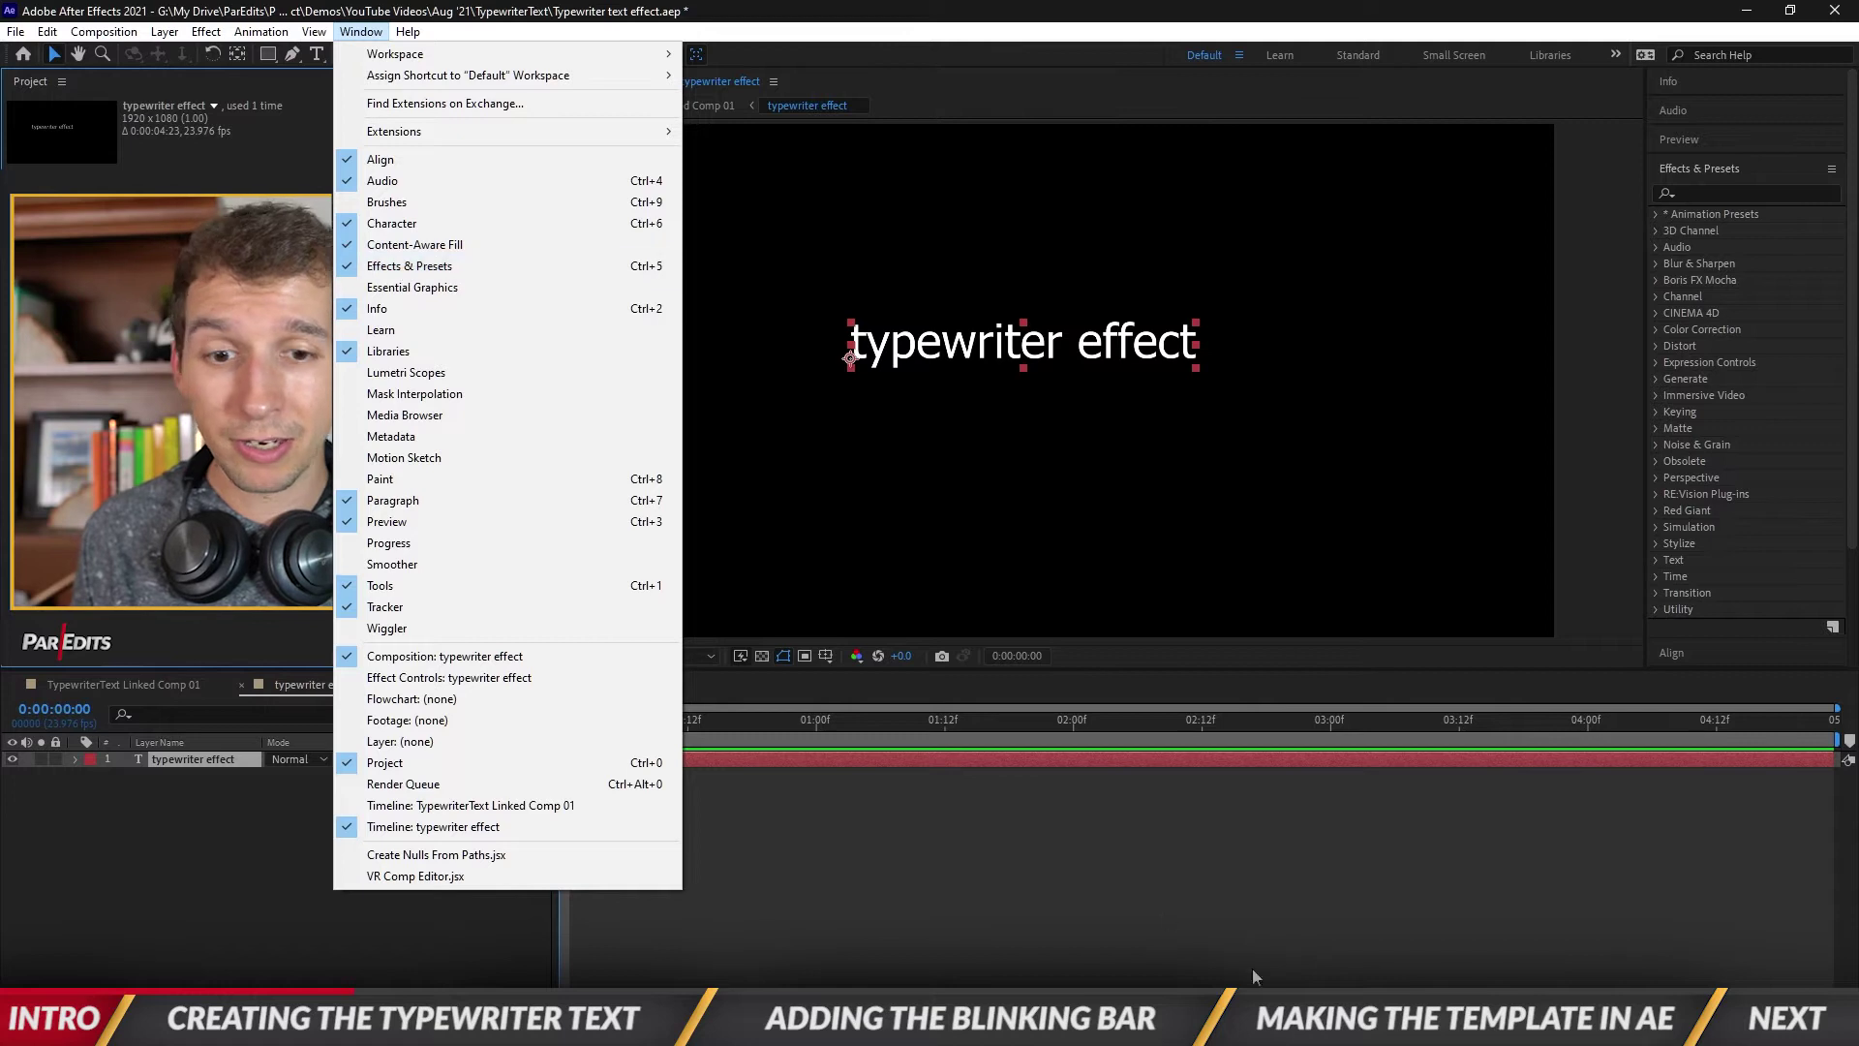
pyautogui.click(408, 266)
pyautogui.click(1693, 194)
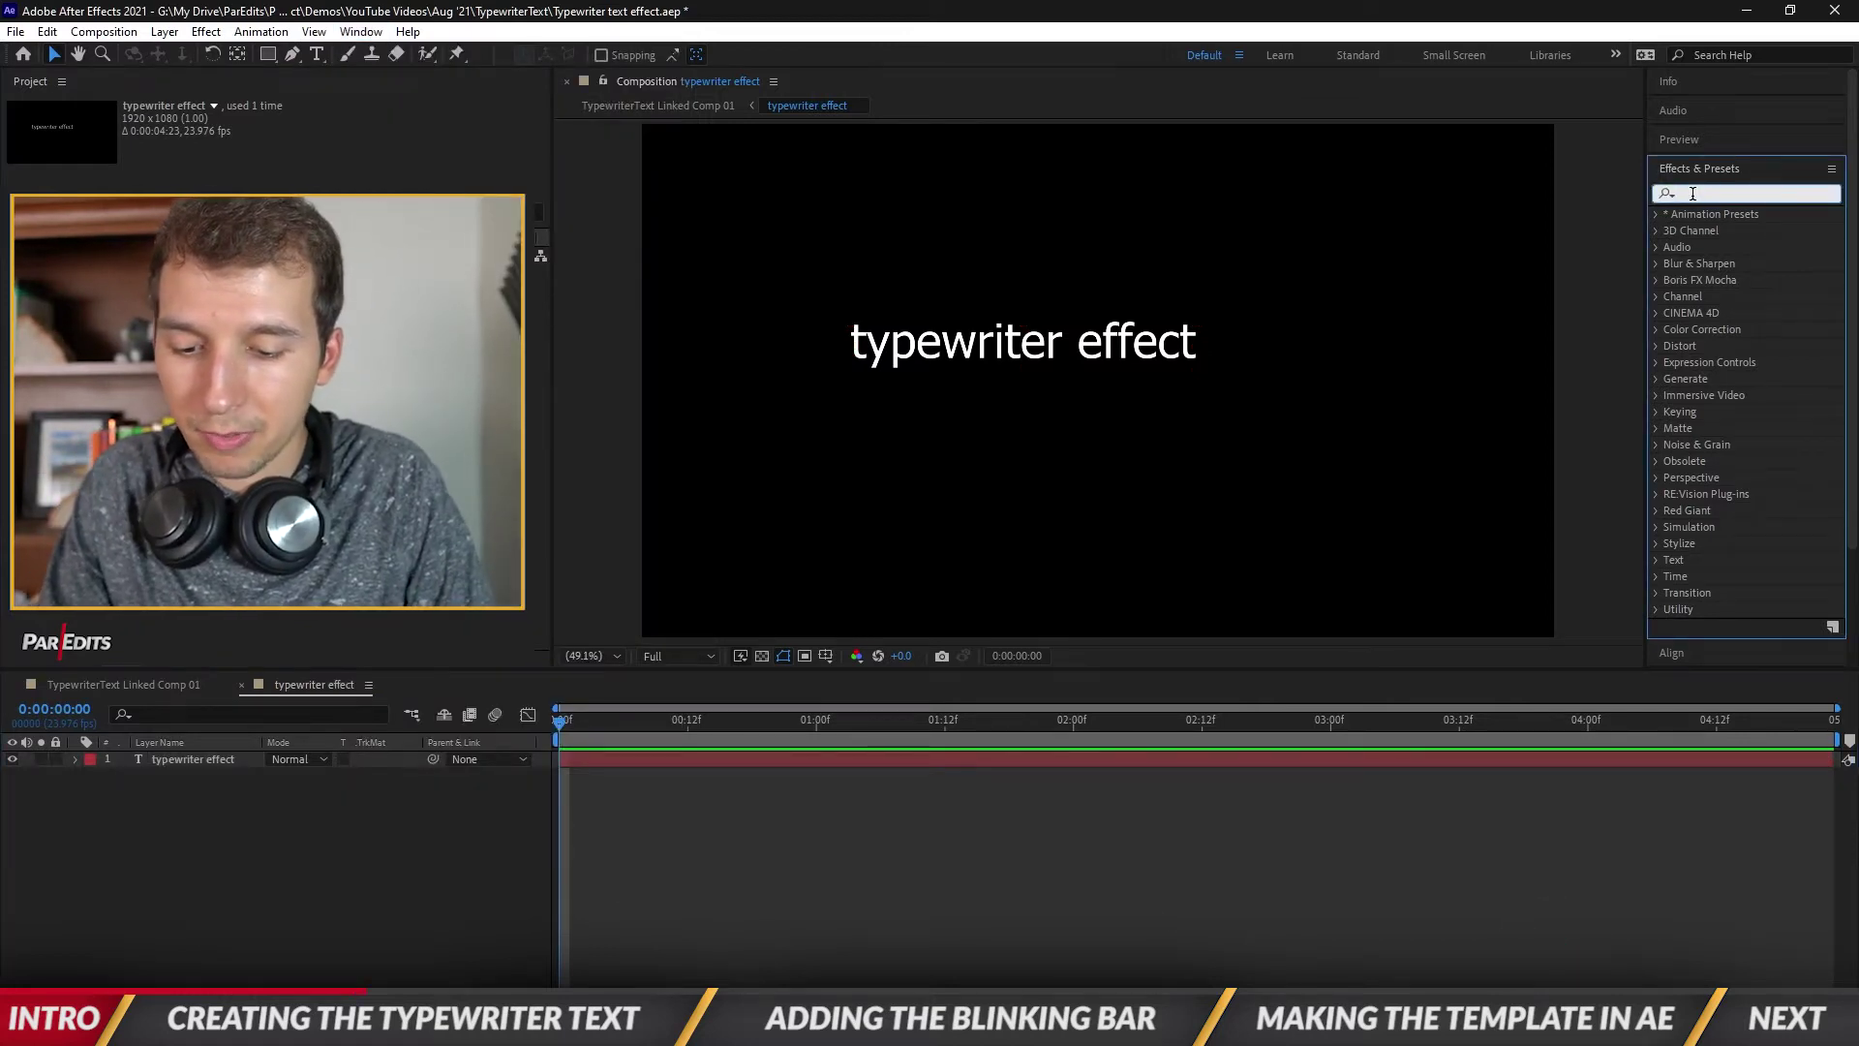
pyautogui.write('typewr')
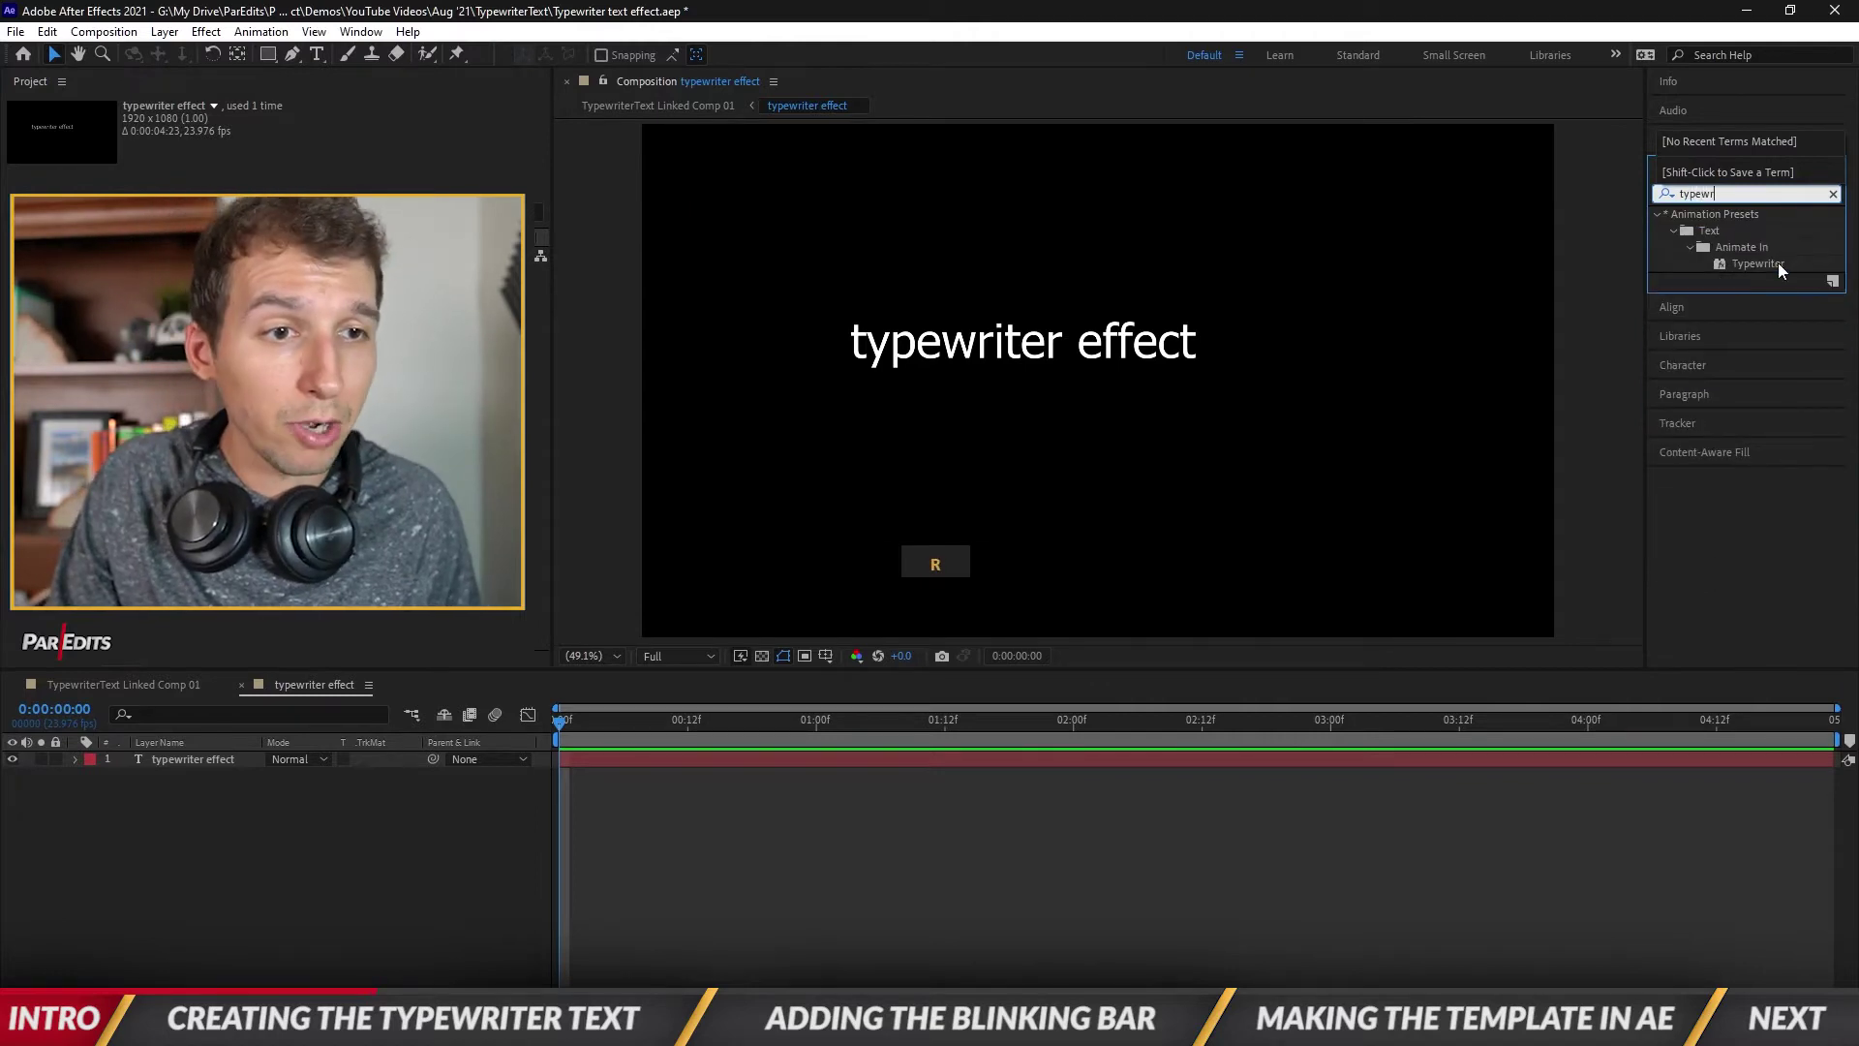
pyautogui.moveTo(1758, 263); pyautogui.dragTo(231, 767)
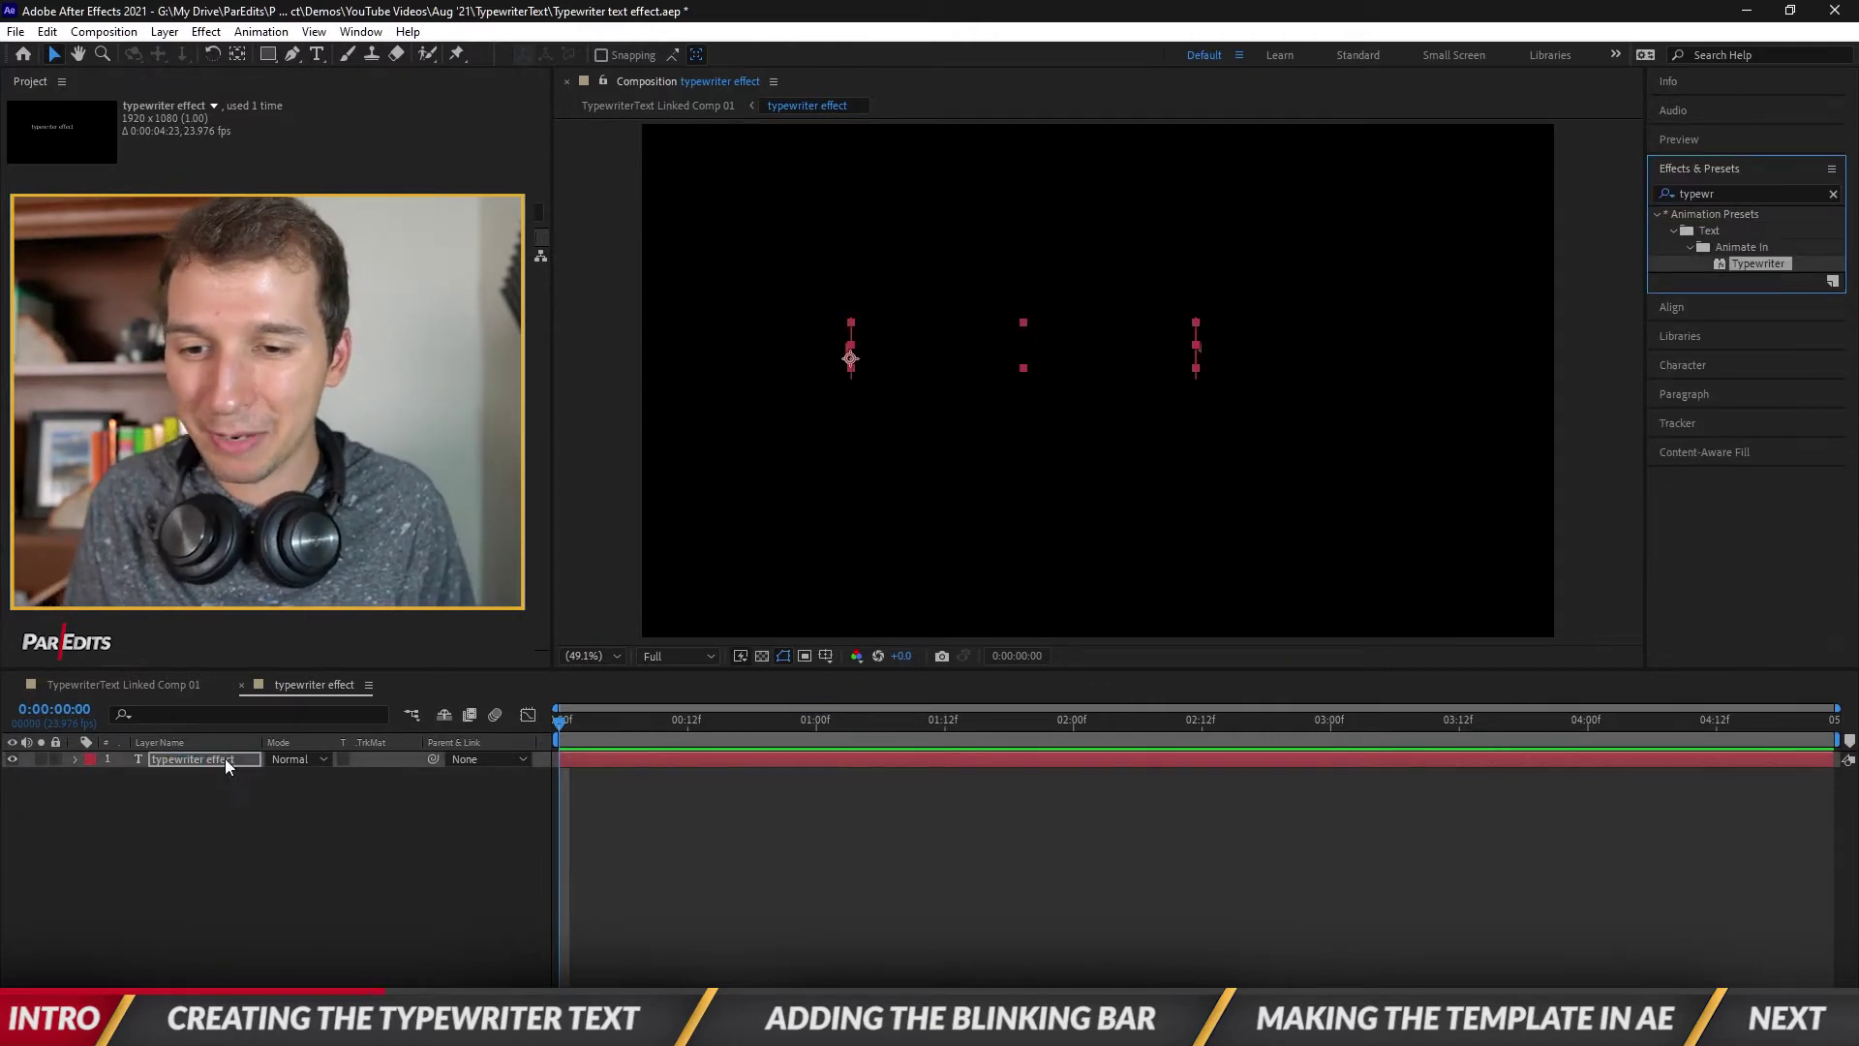
# Preview the letter-by-letter typing animation, then reselect the text layer
pyautogui.click(751, 868)
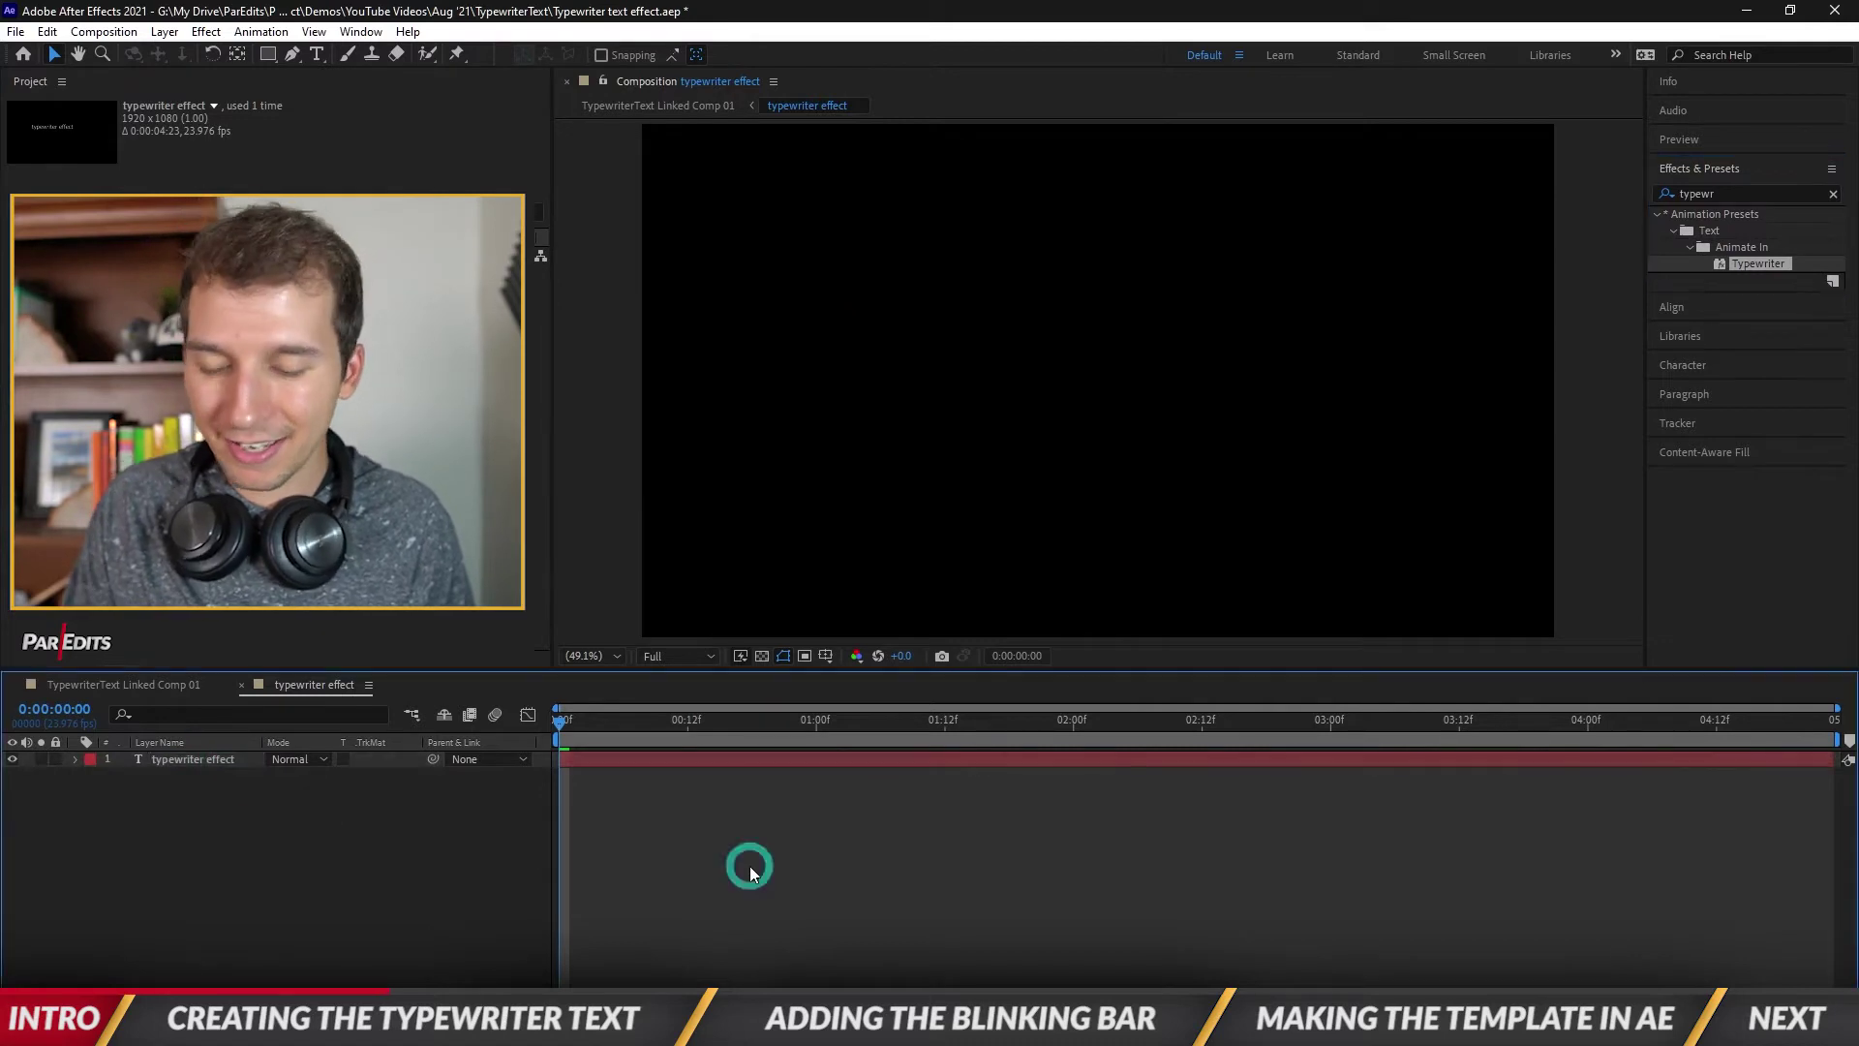
pyautogui.press('space')
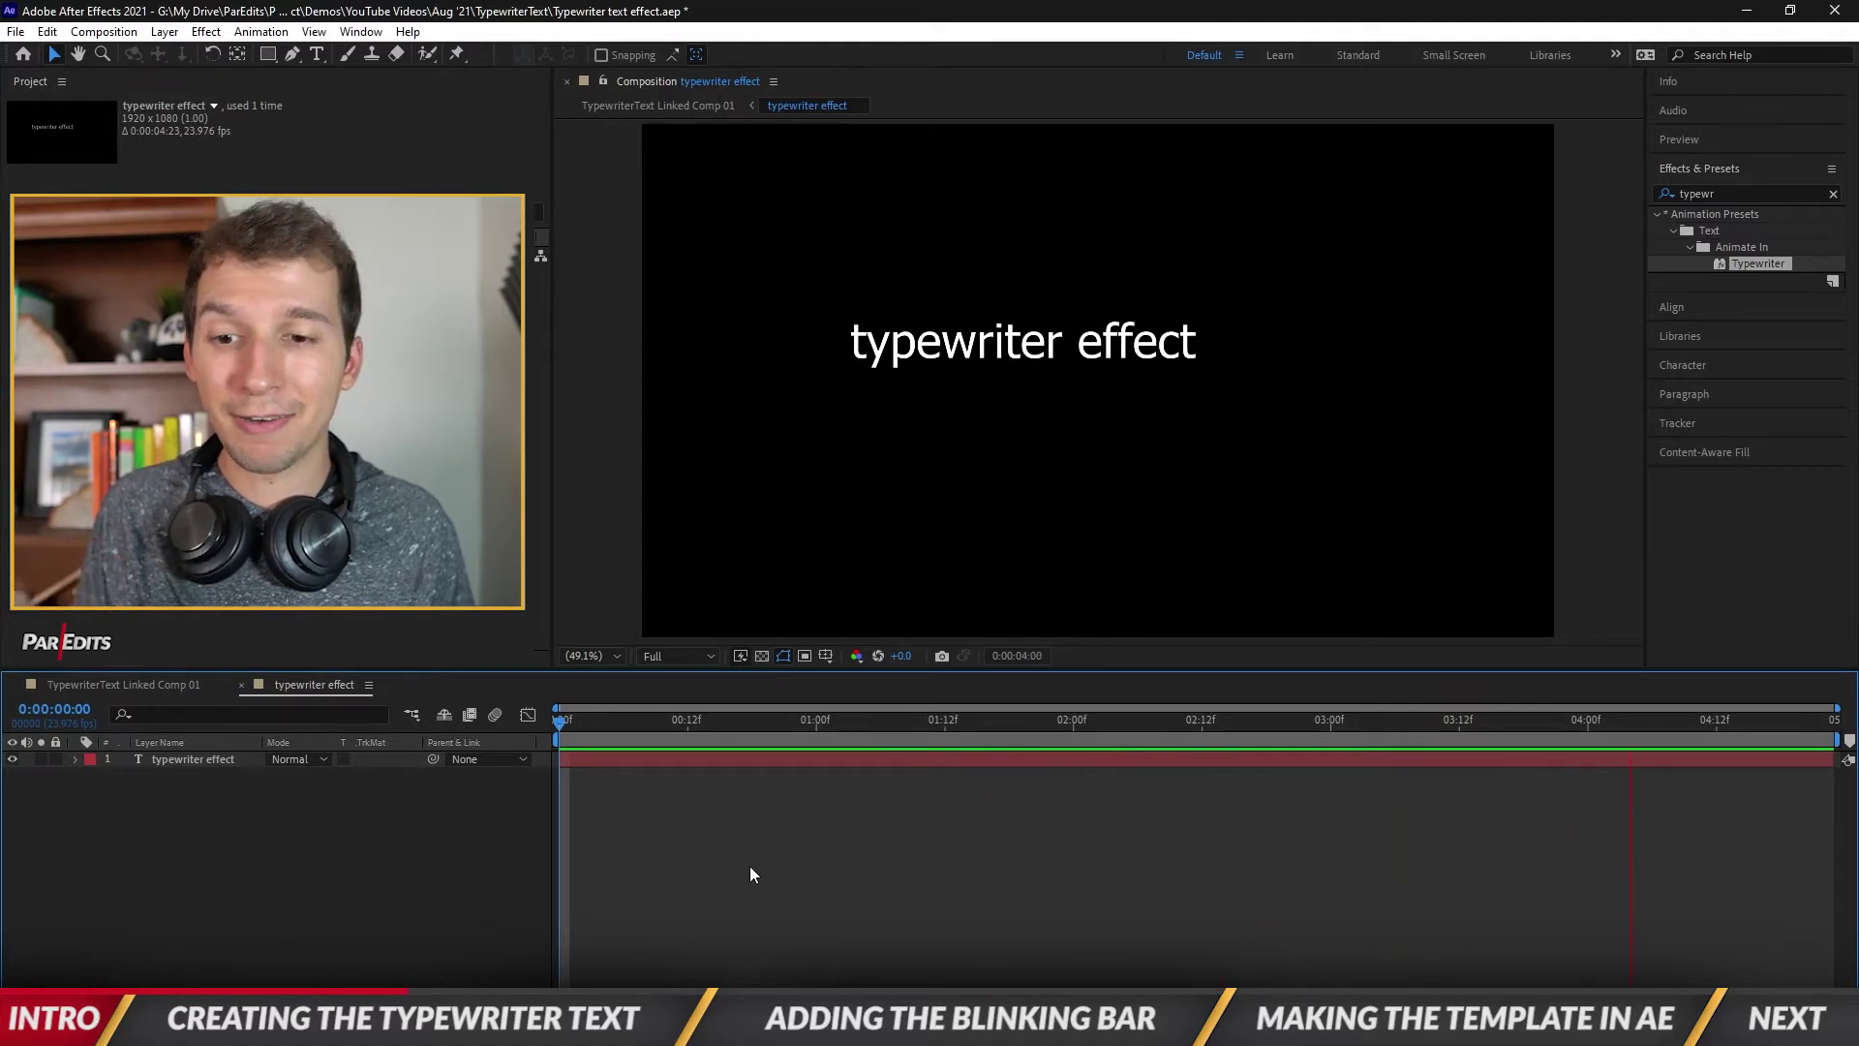
pyautogui.press('space')
pyautogui.click(736, 757)
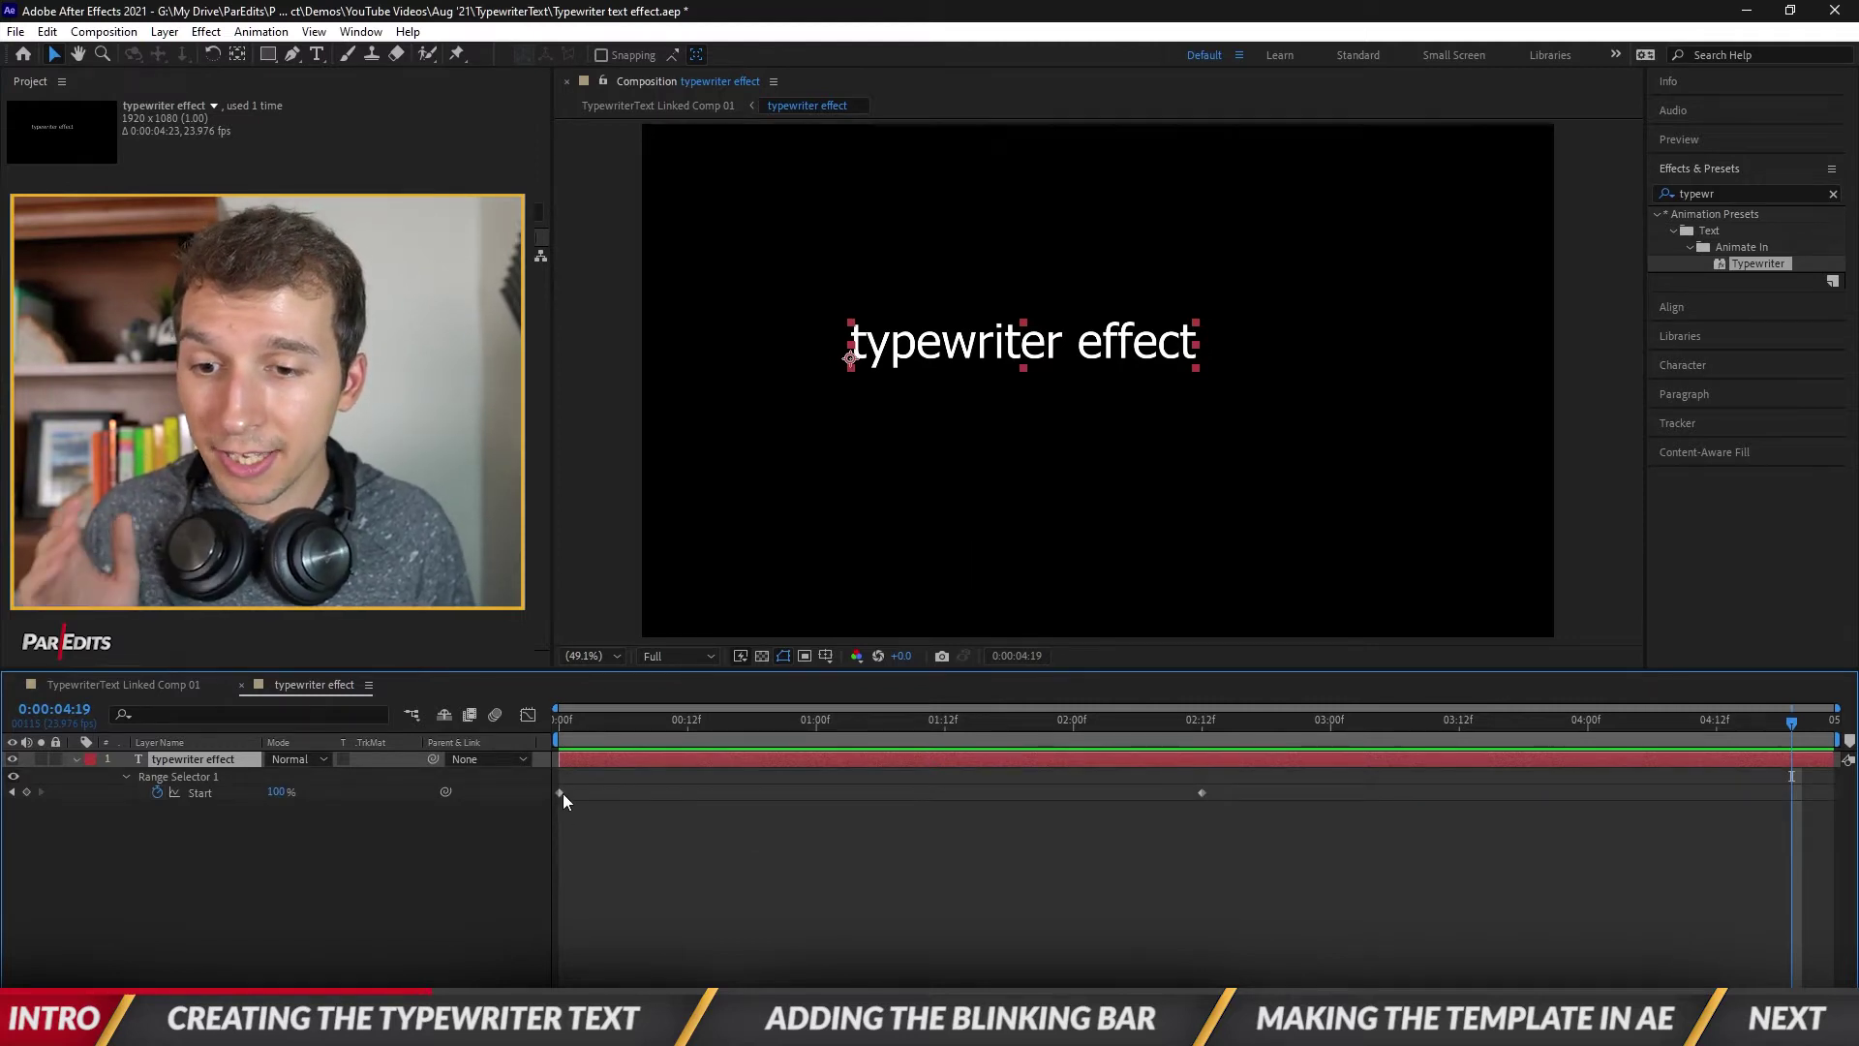
# Check the Start keyframes so the text finishes typing near 2:12
pyautogui.moveTo(571, 719); pyautogui.dragTo(556, 763)
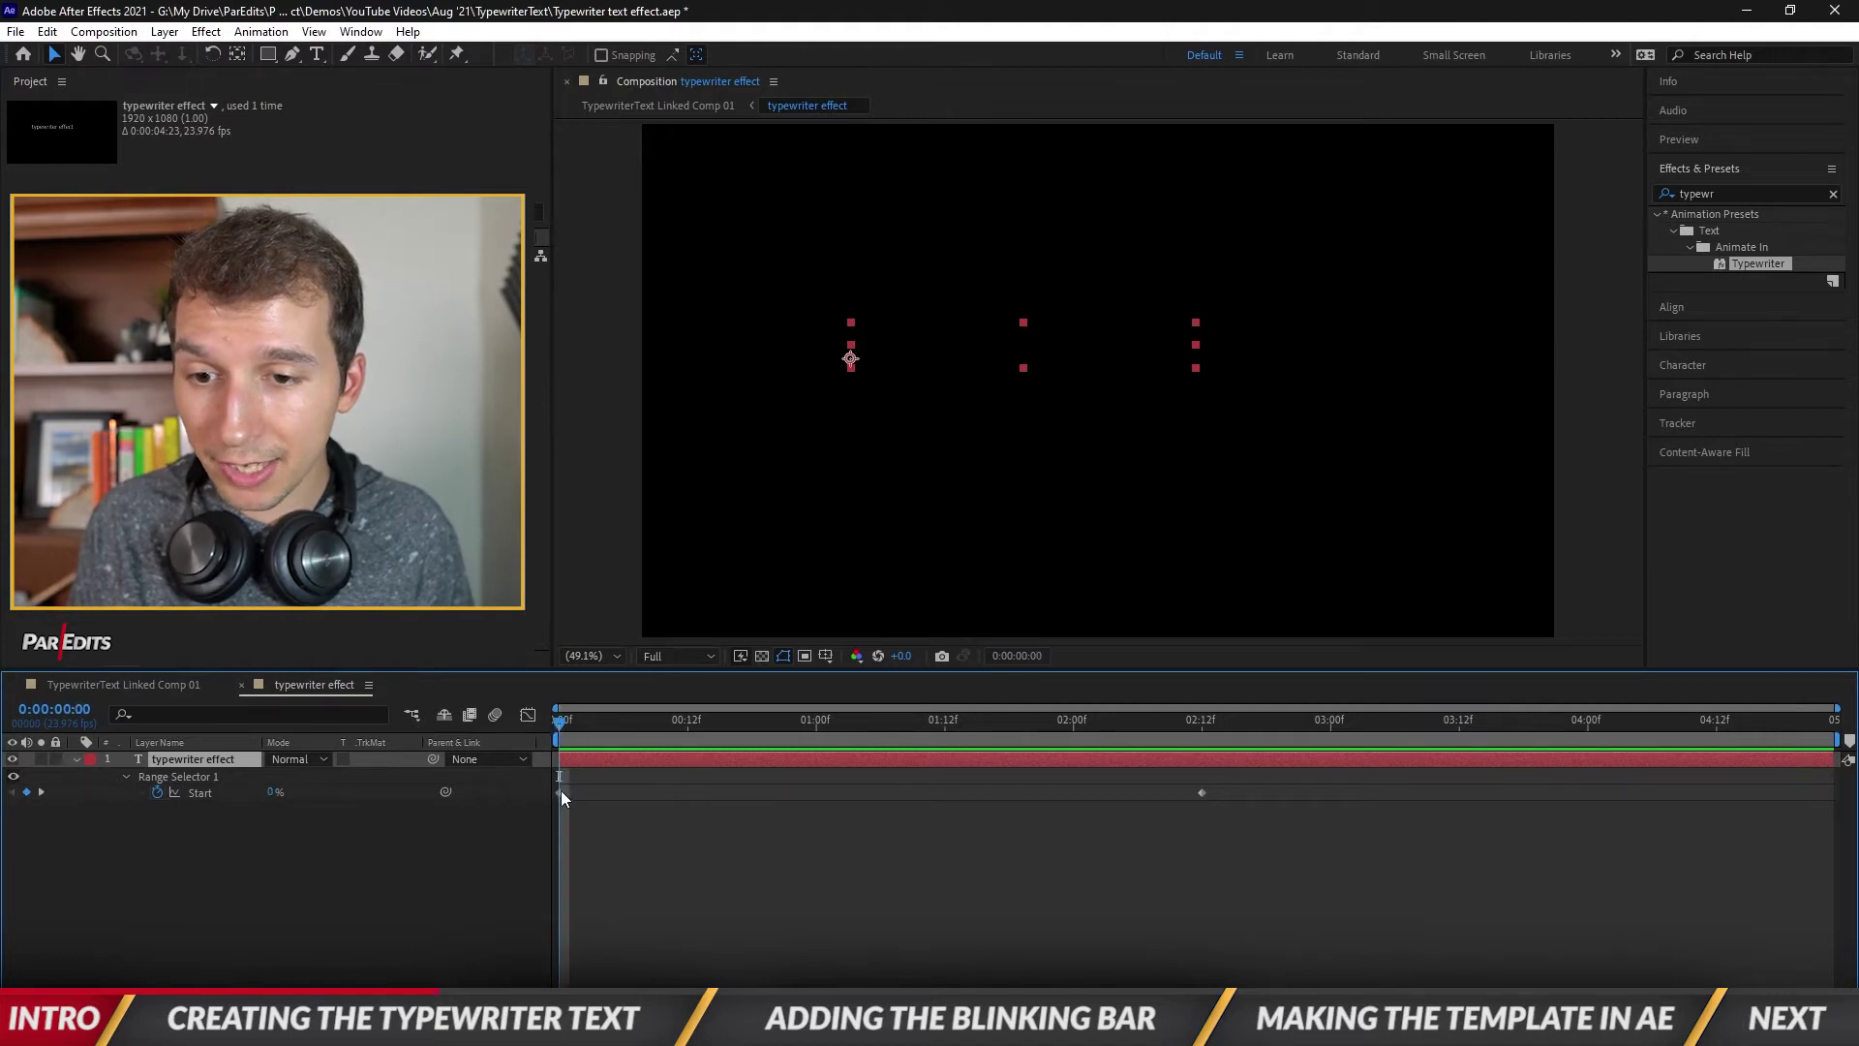
pyautogui.click(560, 792)
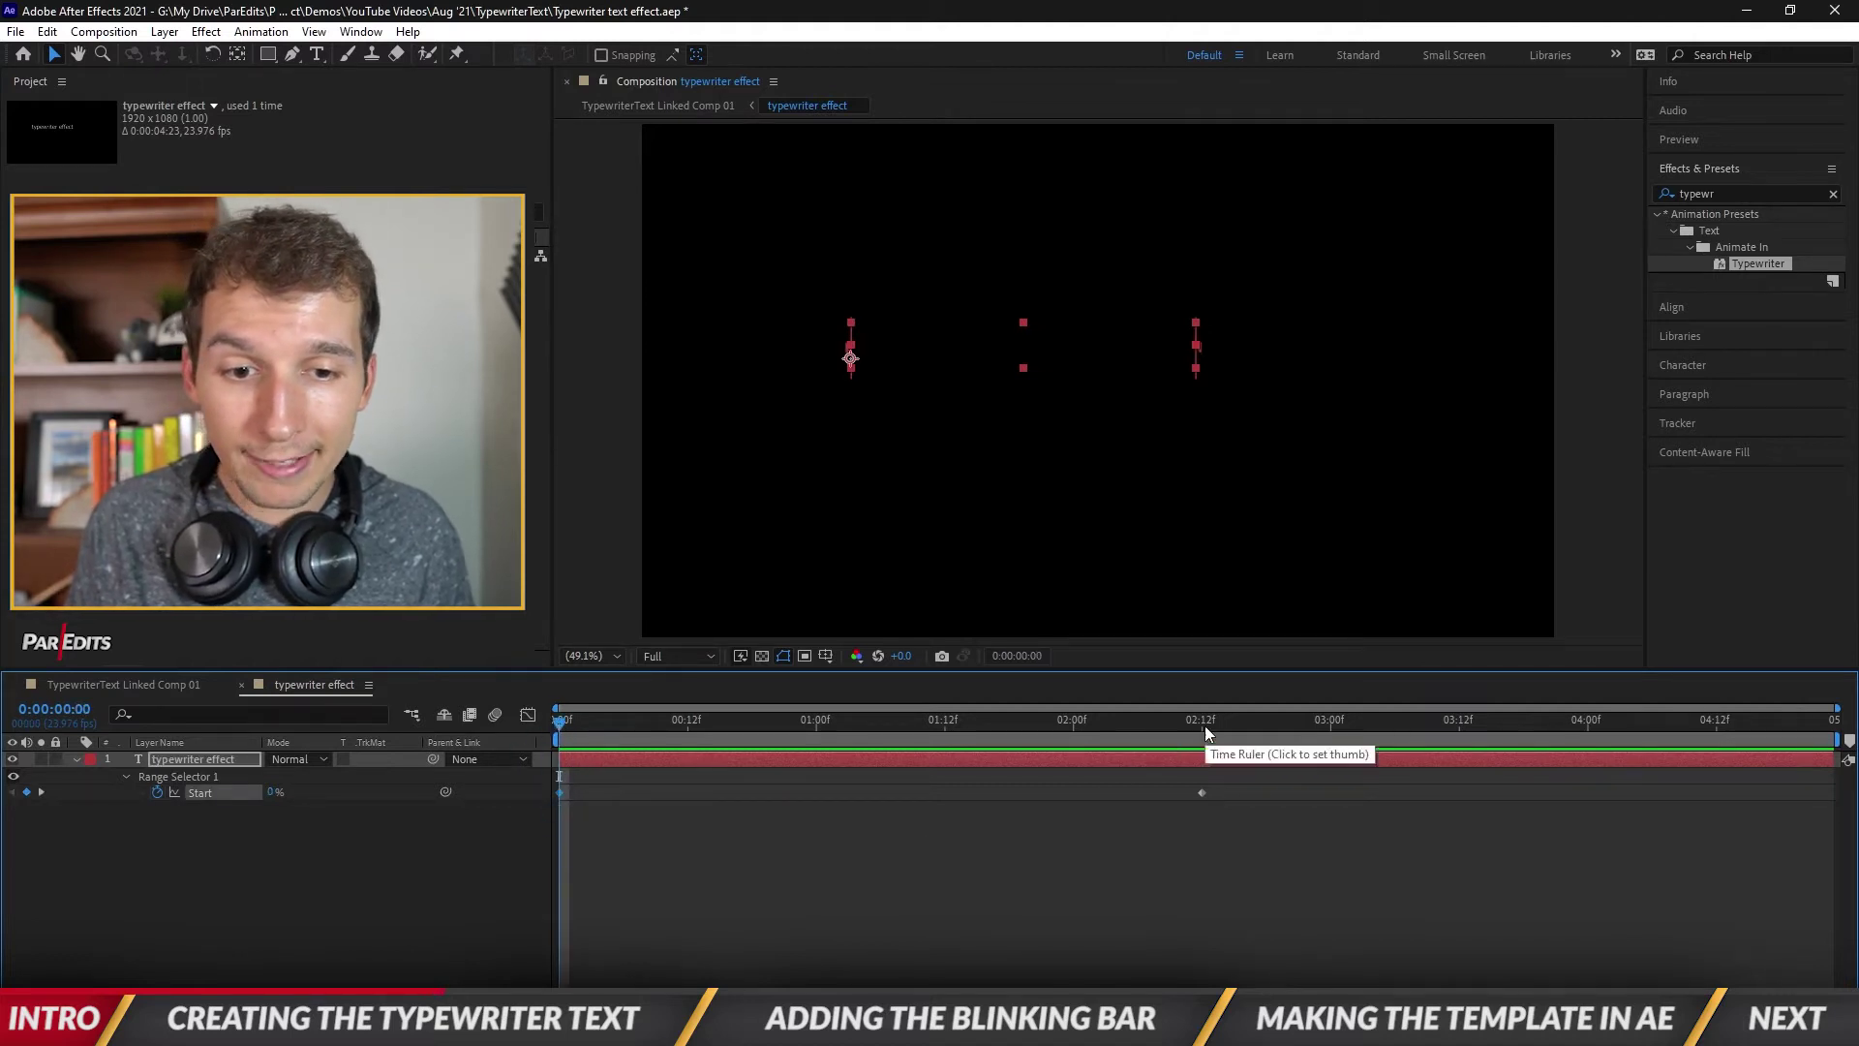
pyautogui.moveTo(1204, 724); pyautogui.dragTo(1781, 723)
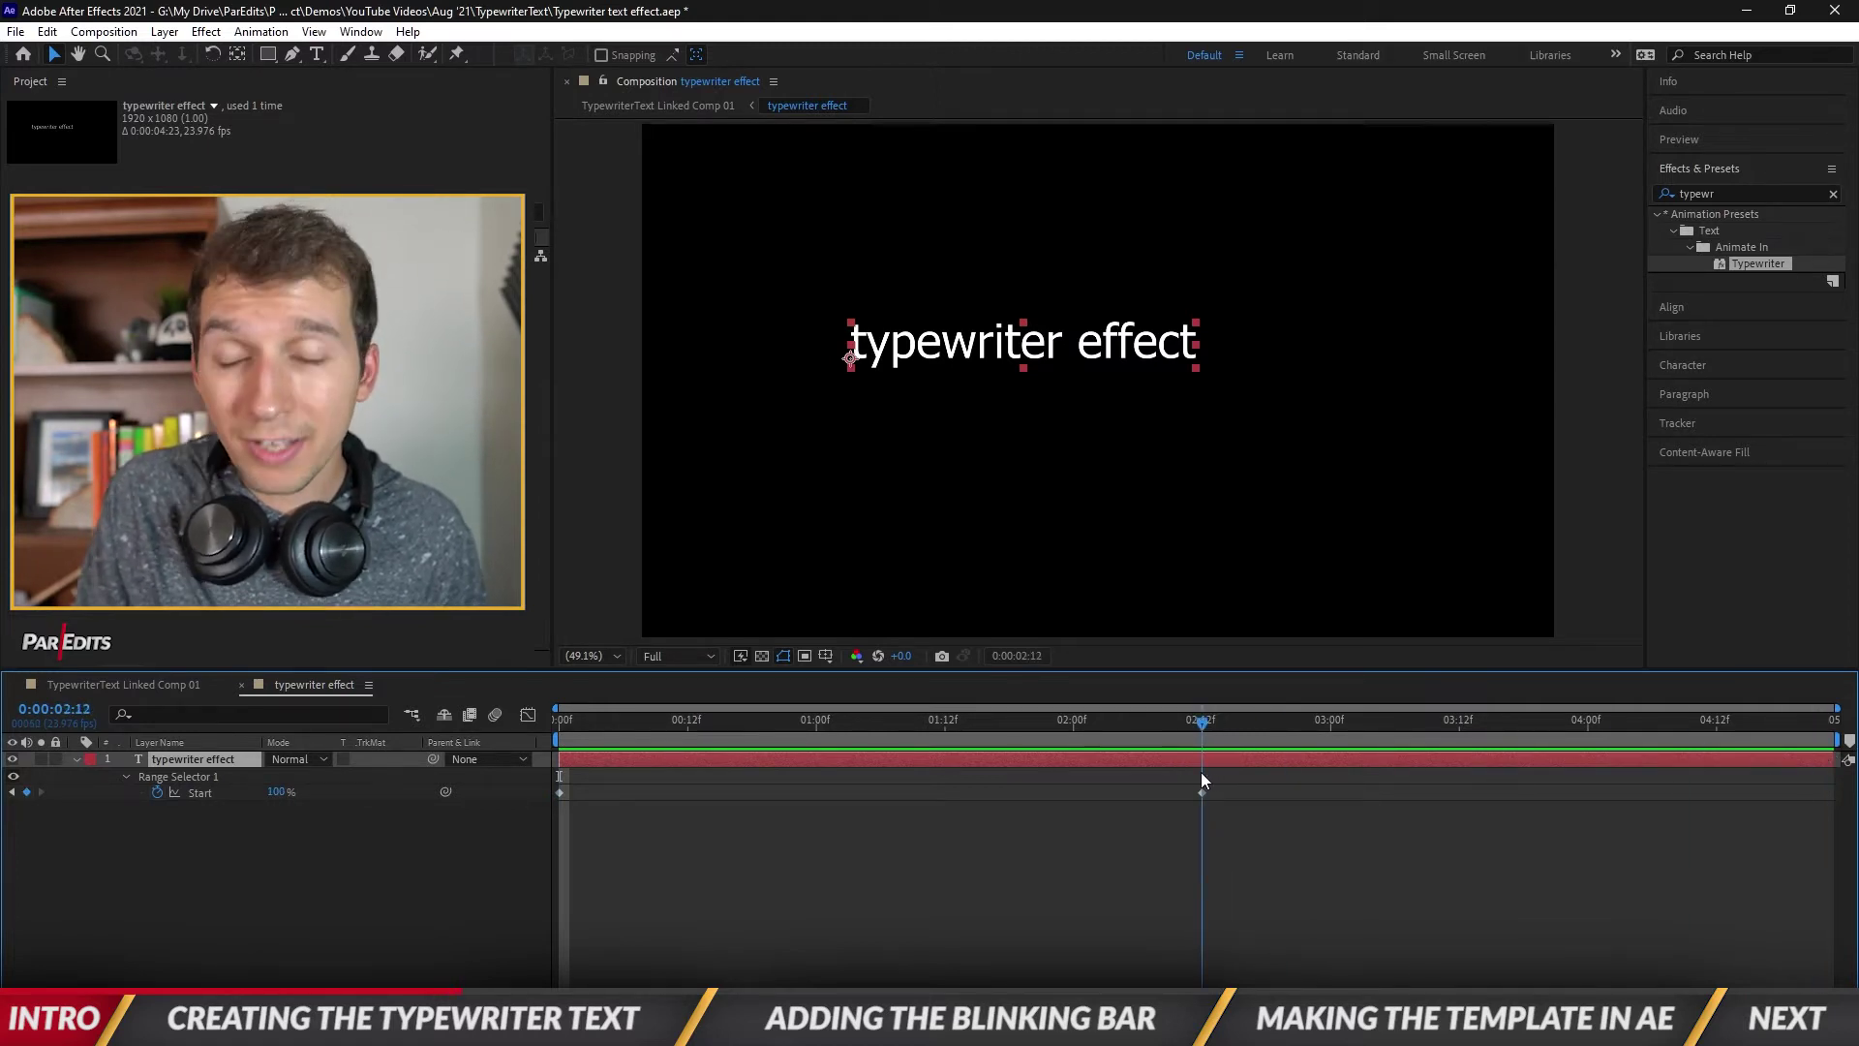
# Preview the typing from the start and save the After Effects project
pyautogui.press('Home')
pyautogui.click(634, 823)
pyautogui.press('space')
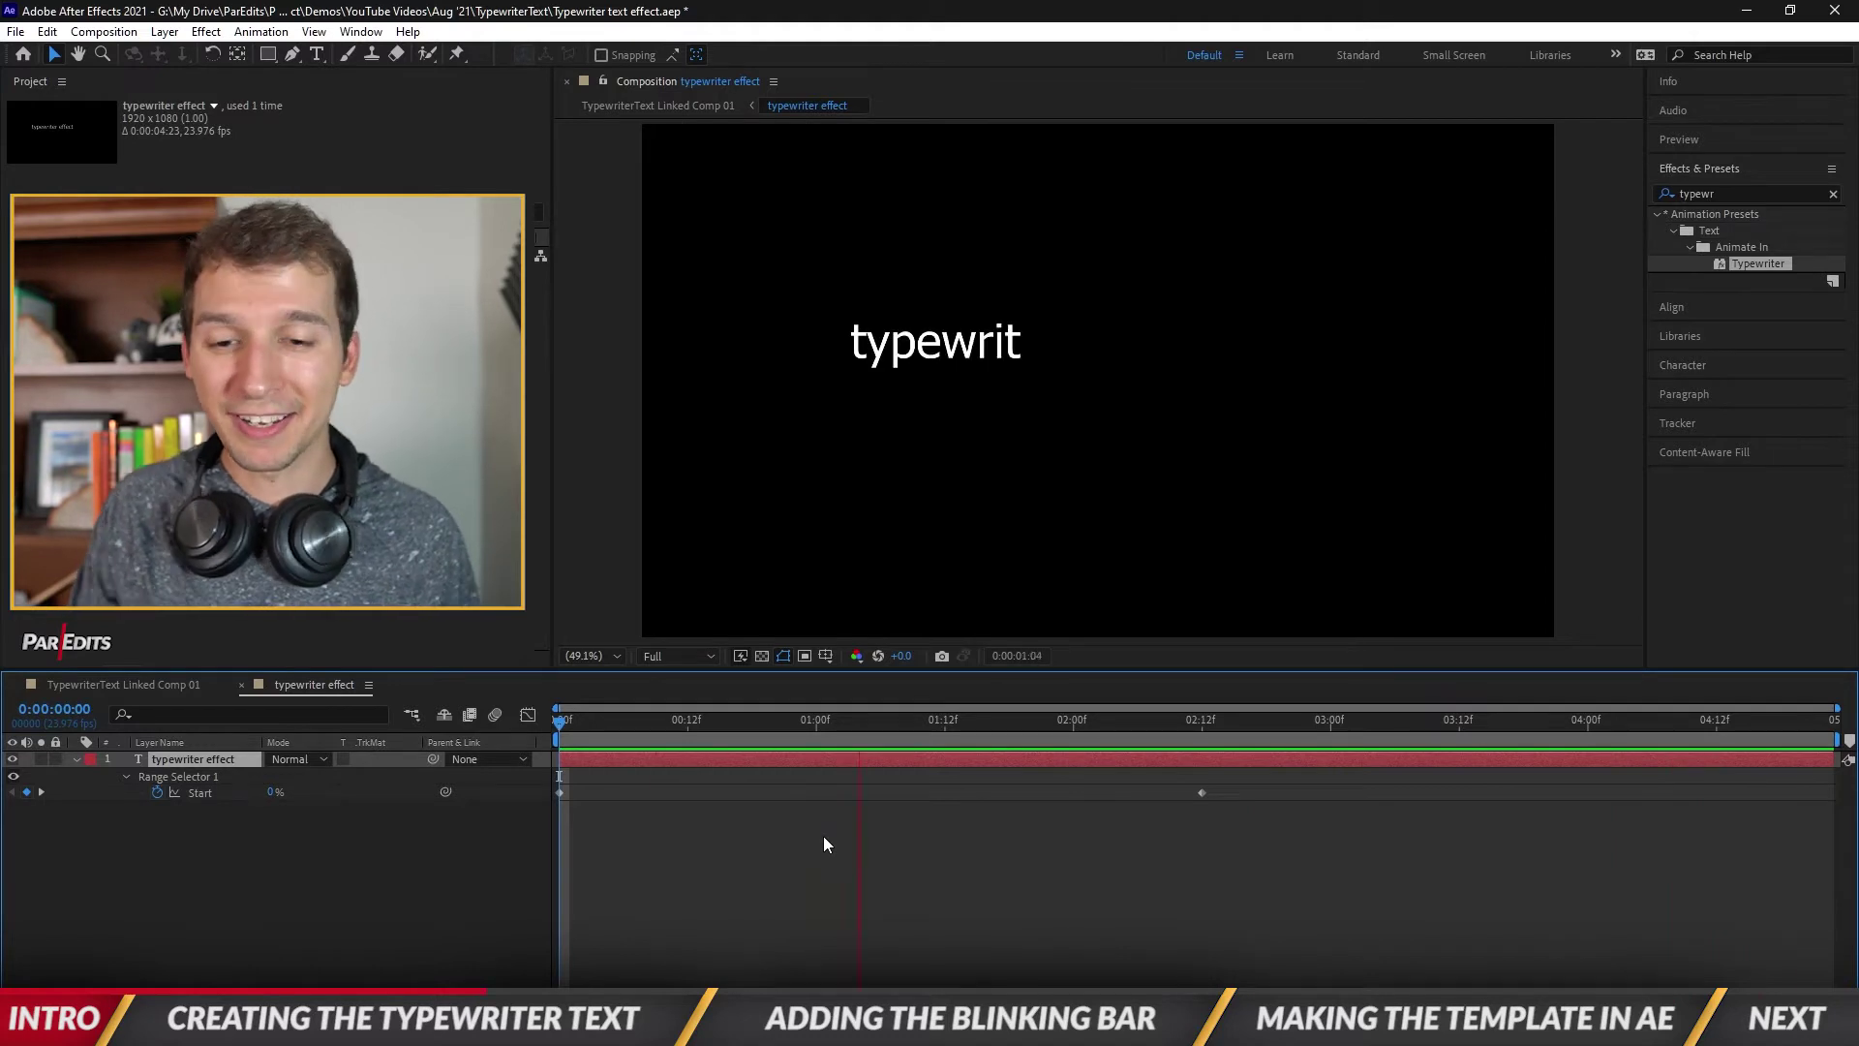
pyautogui.press('space')
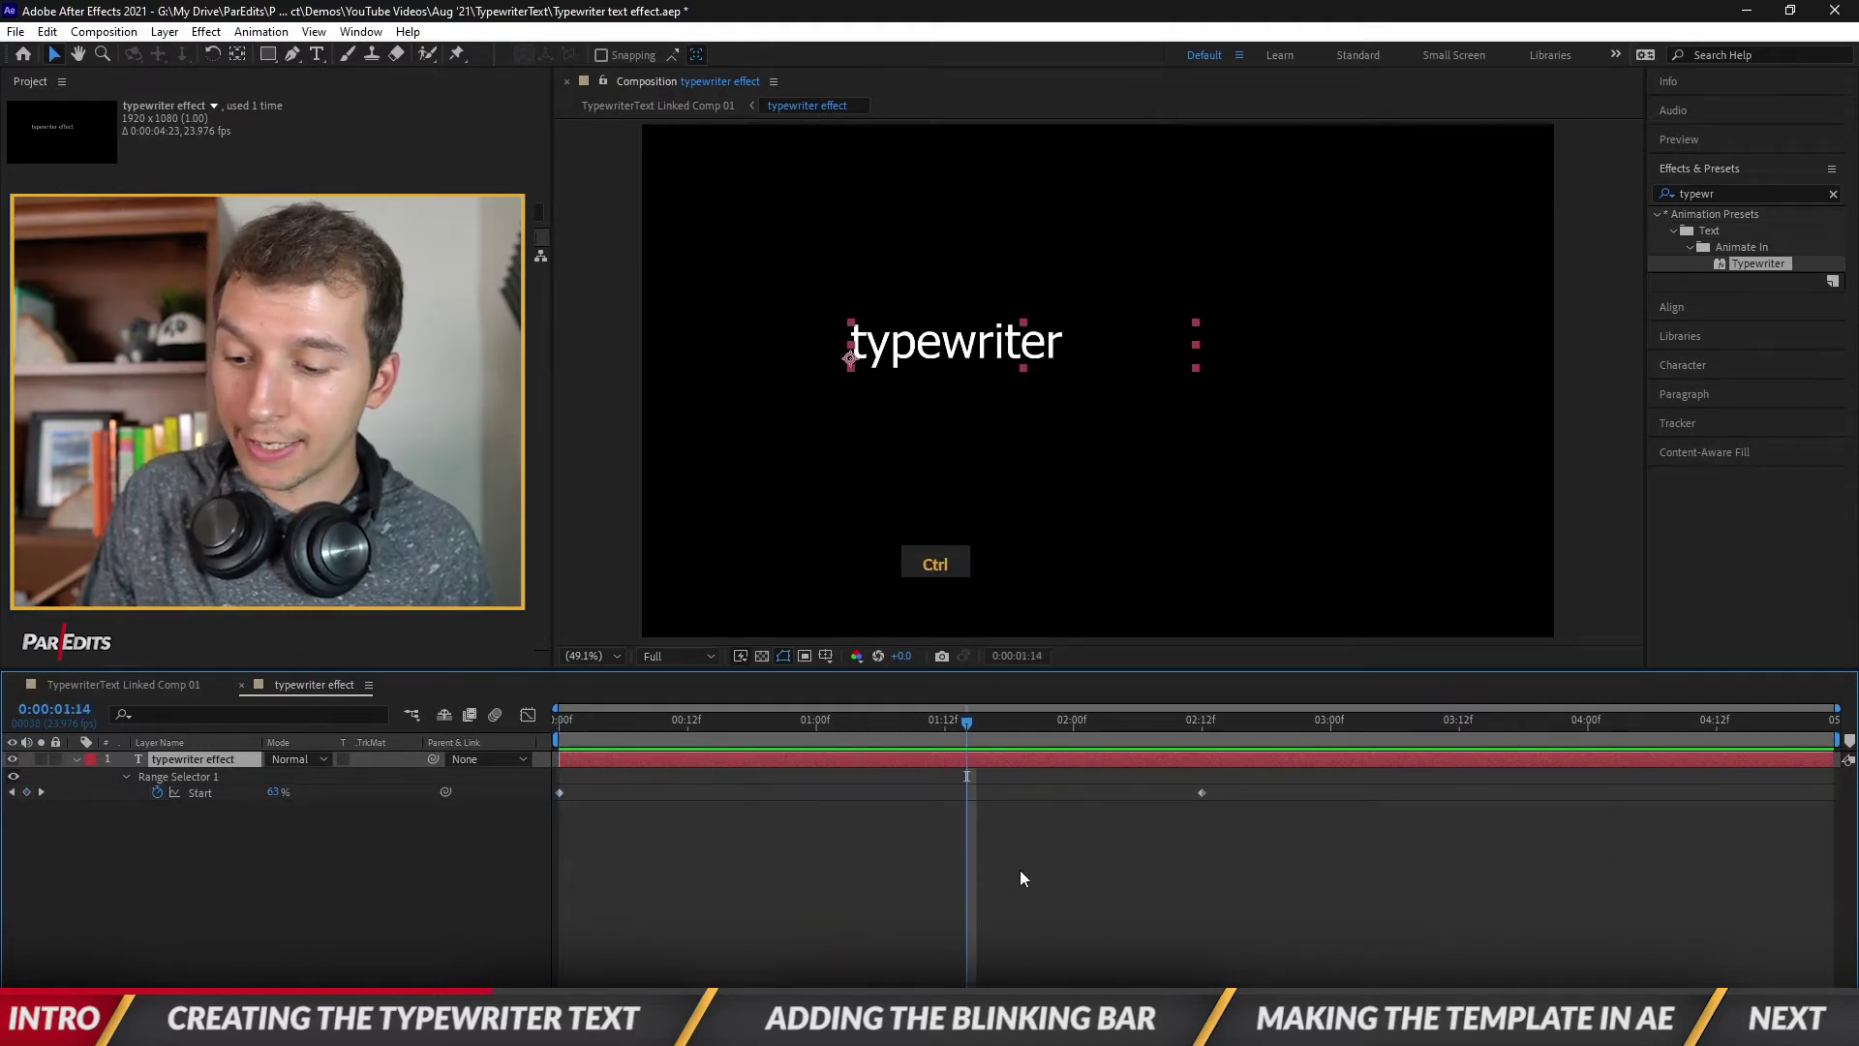
pyautogui.hotkey('ctrl', 's')
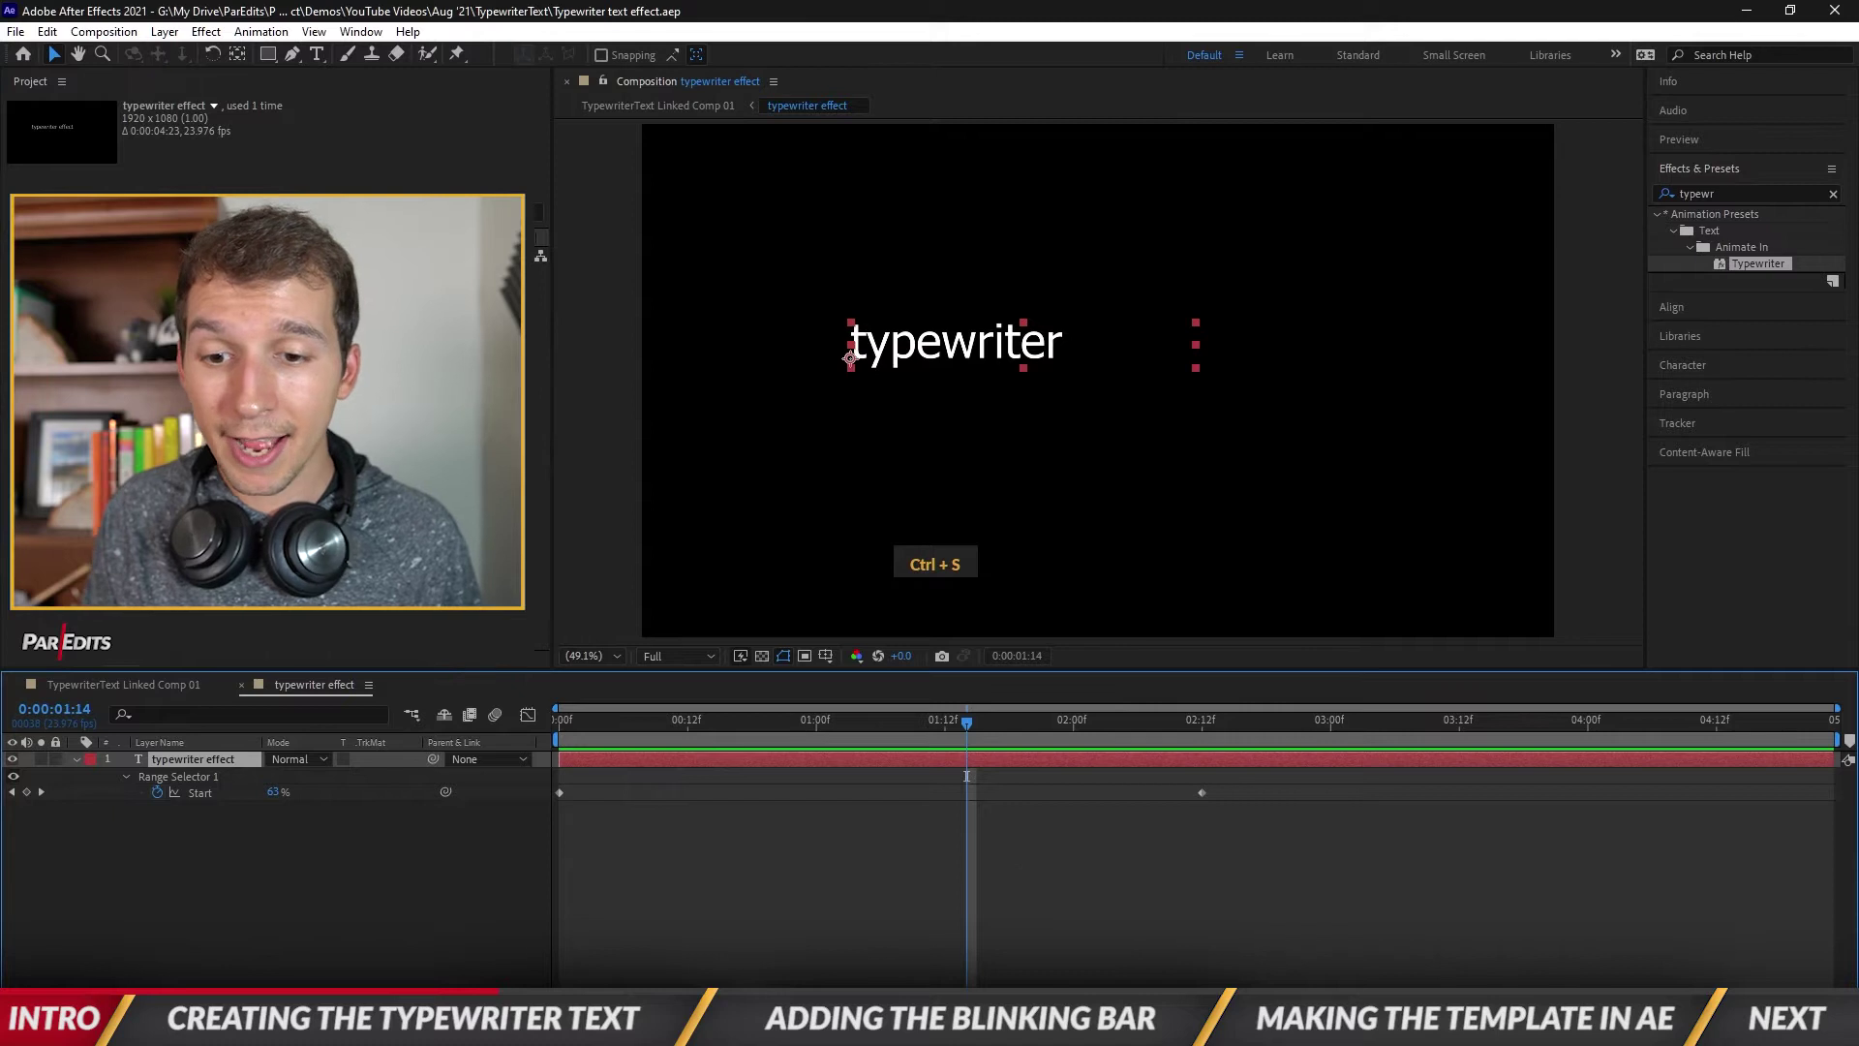
# In Premiere, play the Typewriter sequence from the start to watch the linked comp type on
pyautogui.click(736, 915)
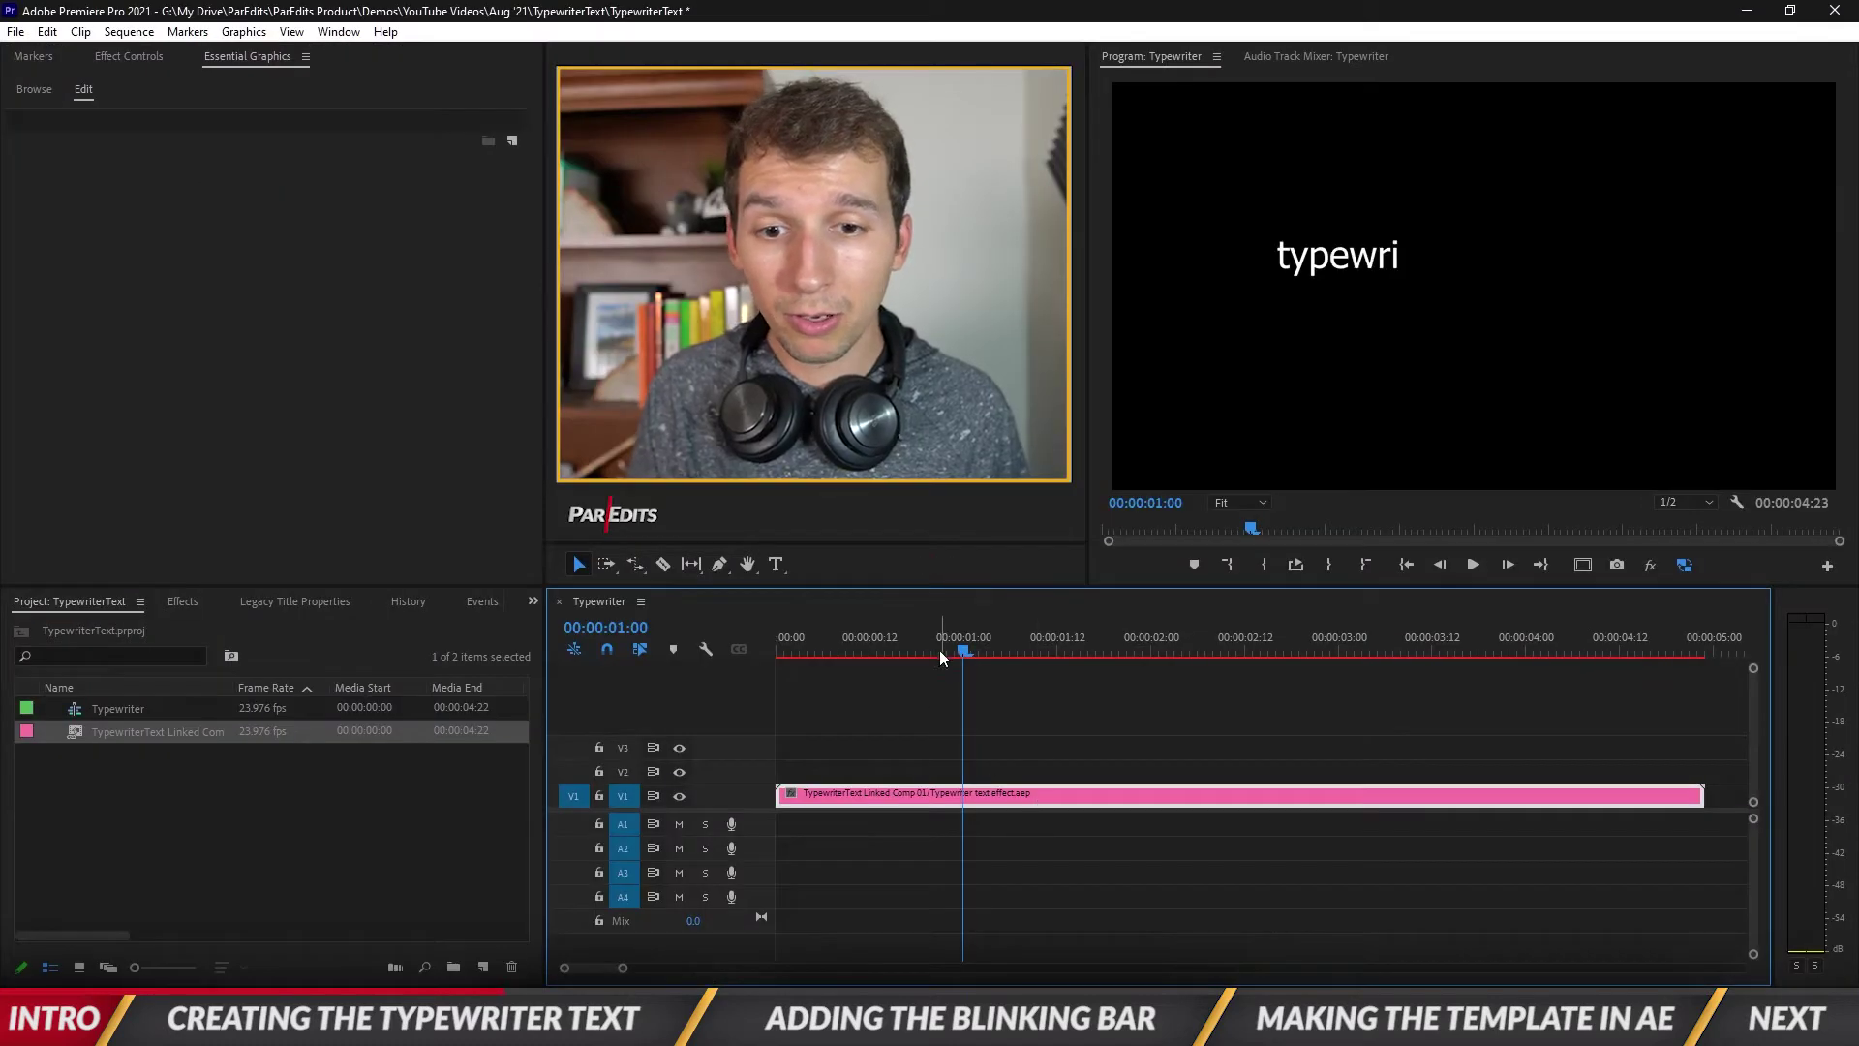
pyautogui.moveTo(939, 657); pyautogui.dragTo(774, 650)
pyautogui.press('space')
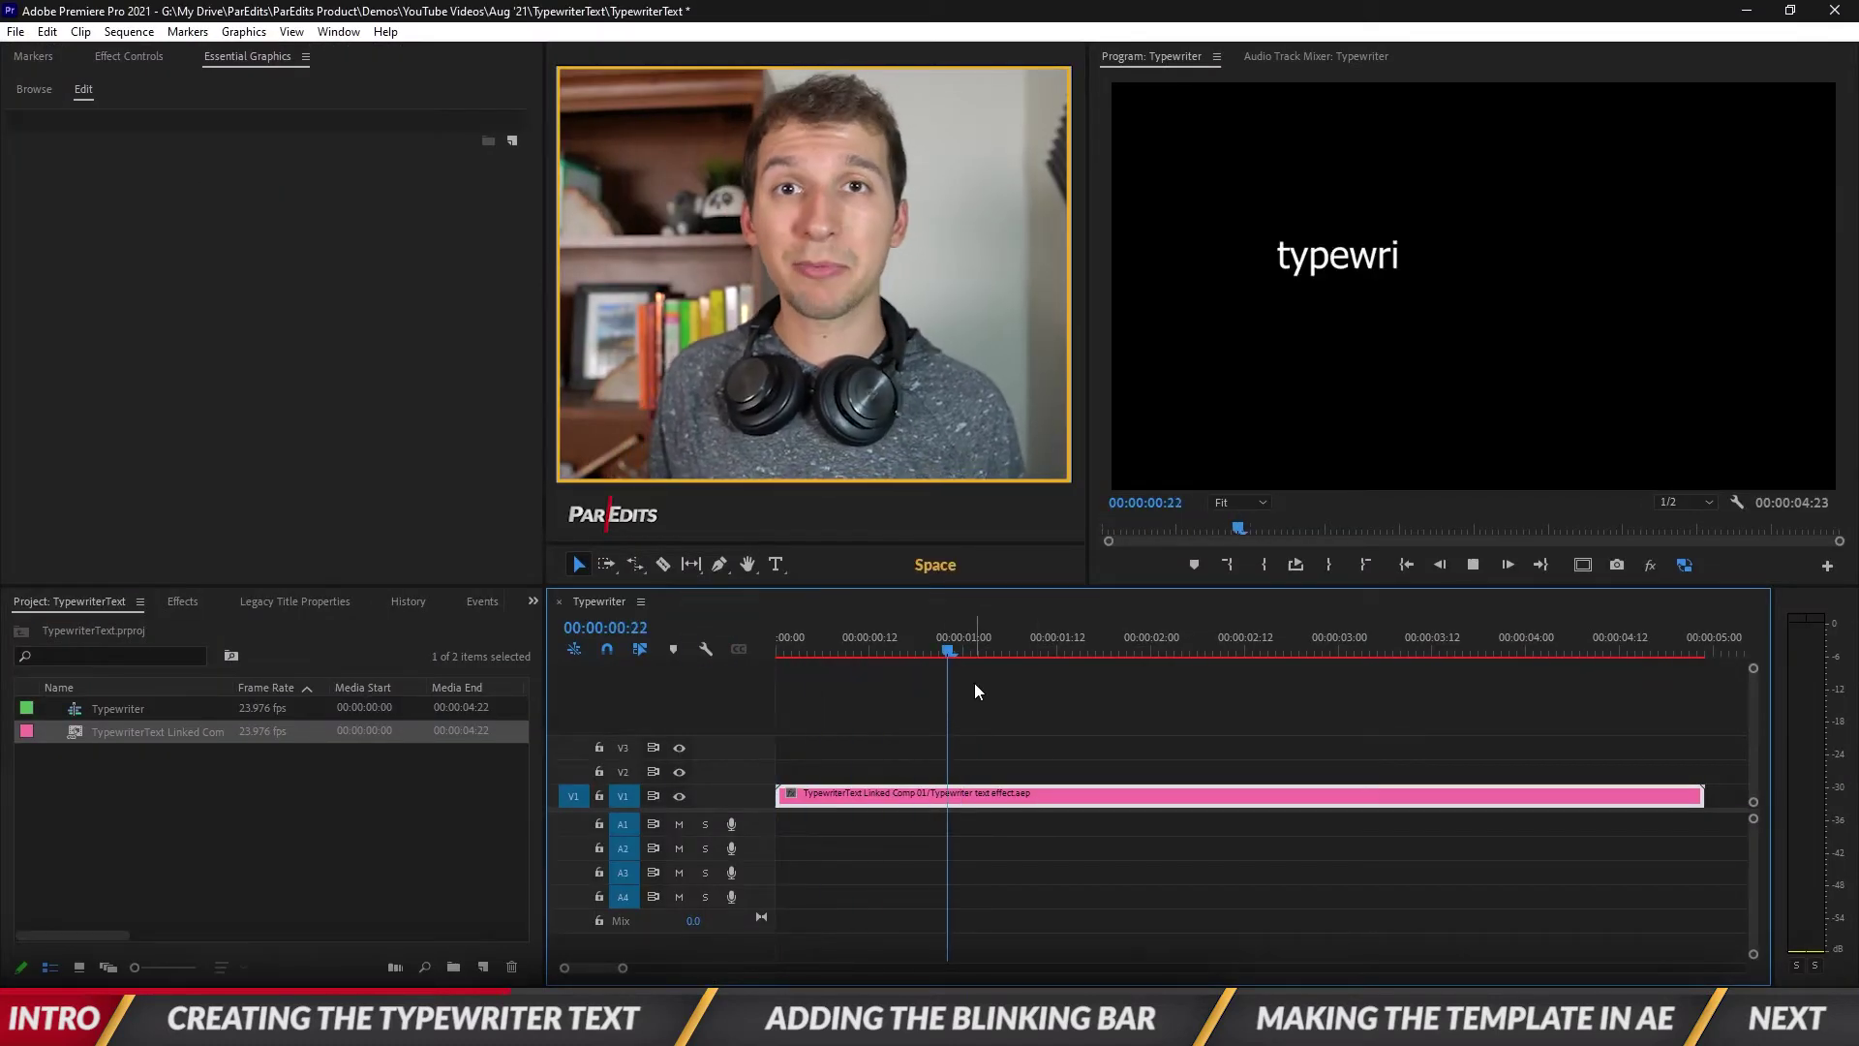
pyautogui.press('space')
pyautogui.click(1037, 800)
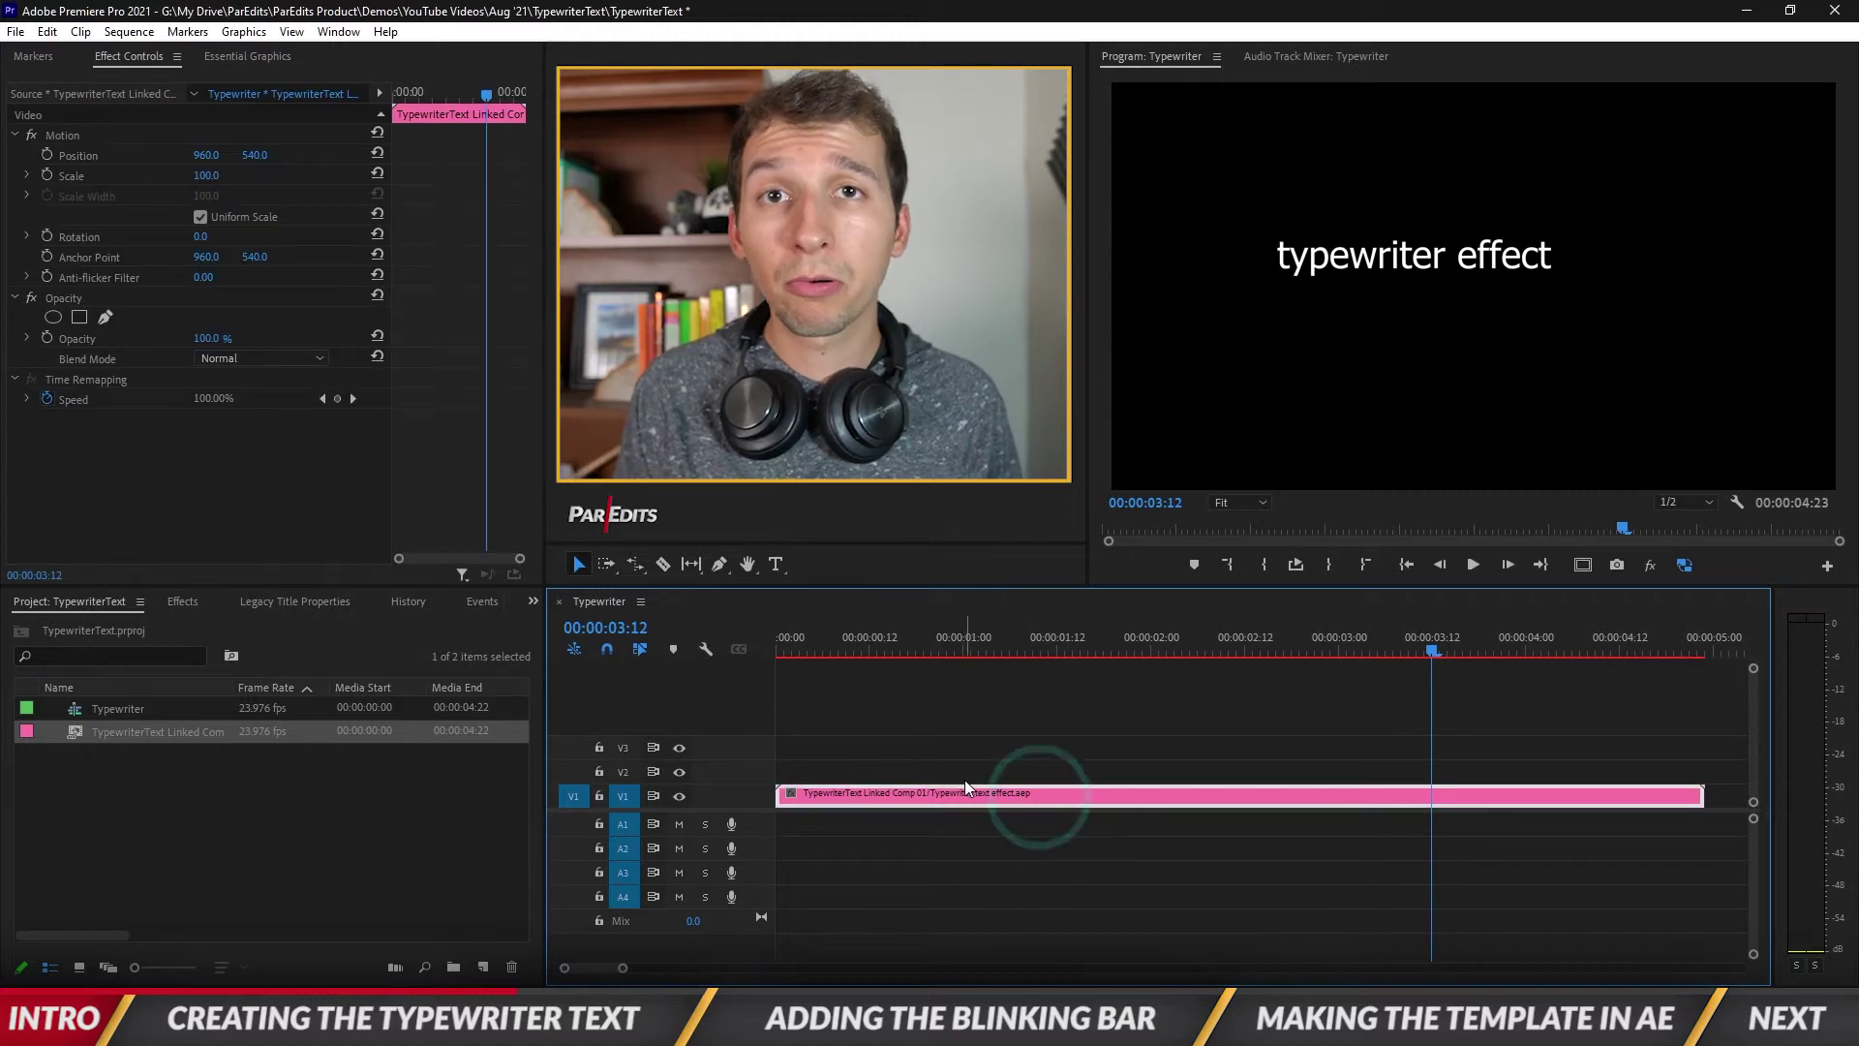
# Close the typewriter project in After Effects with Ctrl+Alt+N and return to Premiere
pyautogui.moveTo(930, 1026)
pyautogui.click(929, 920)
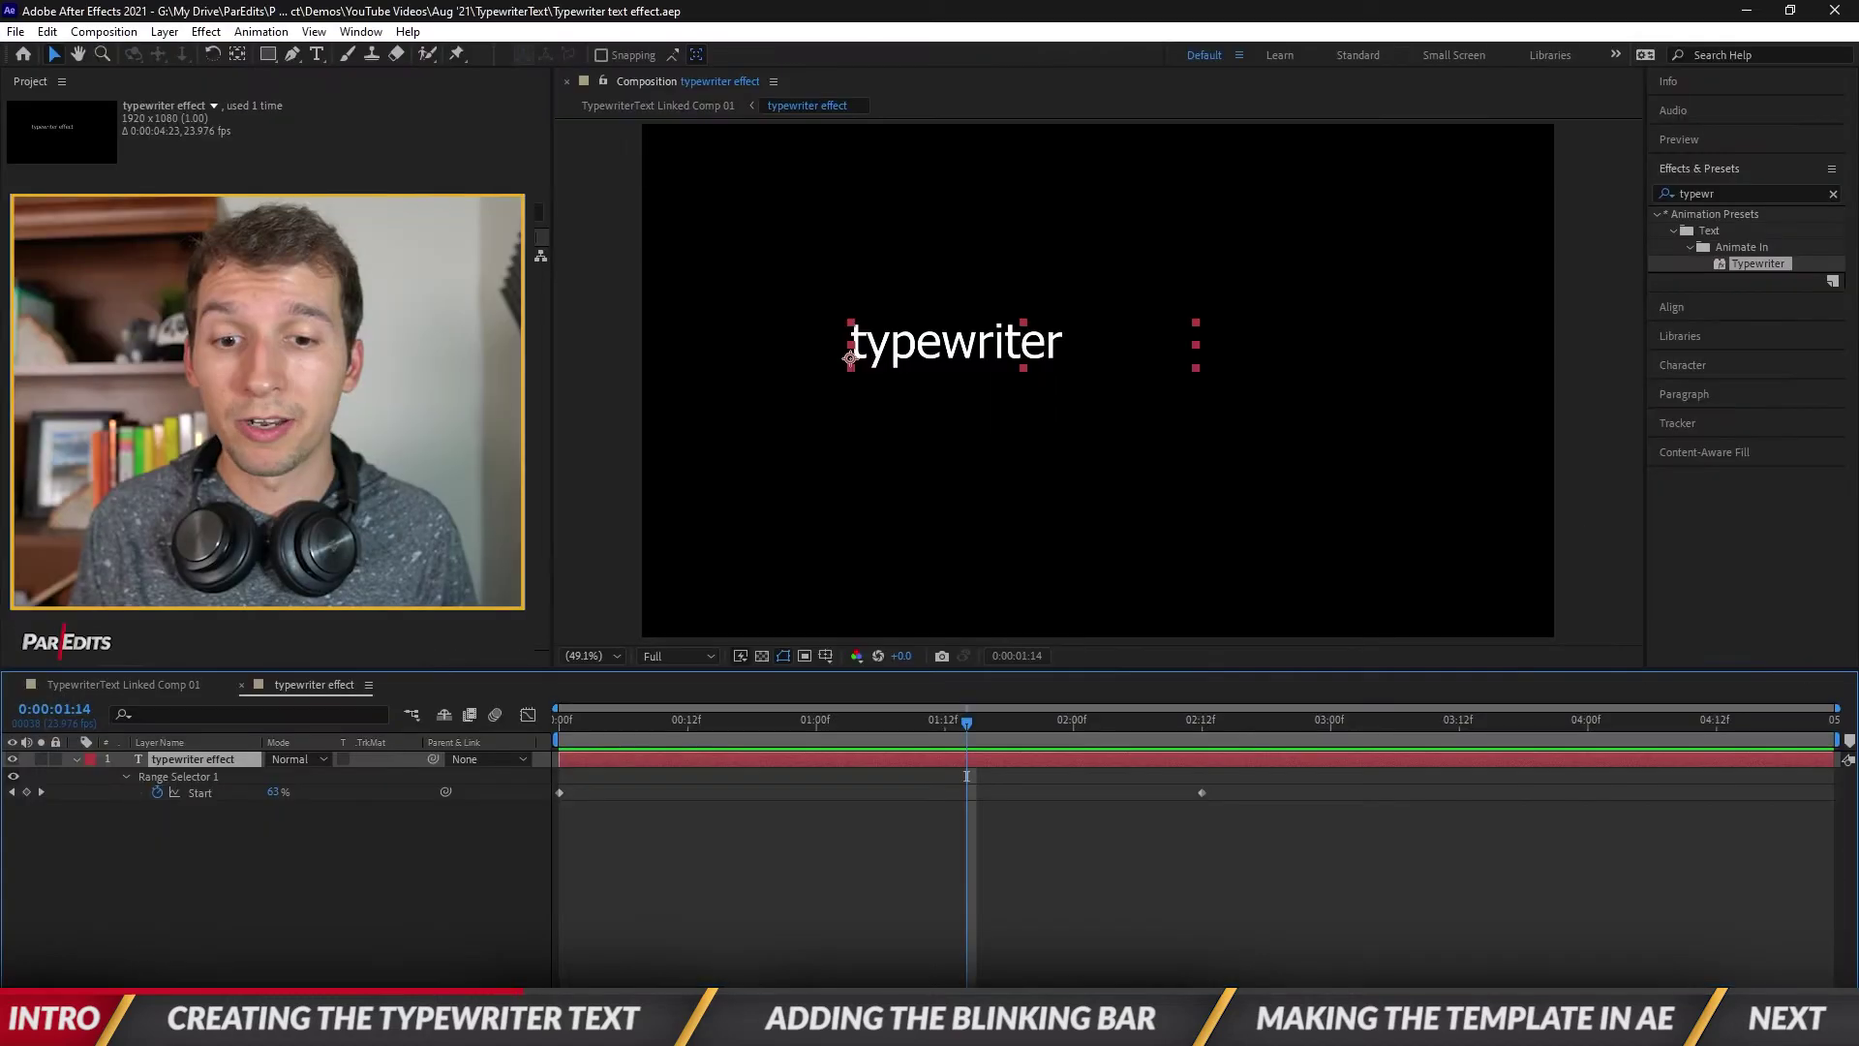
pyautogui.hotkey('ctrl', 'alt', 'n')
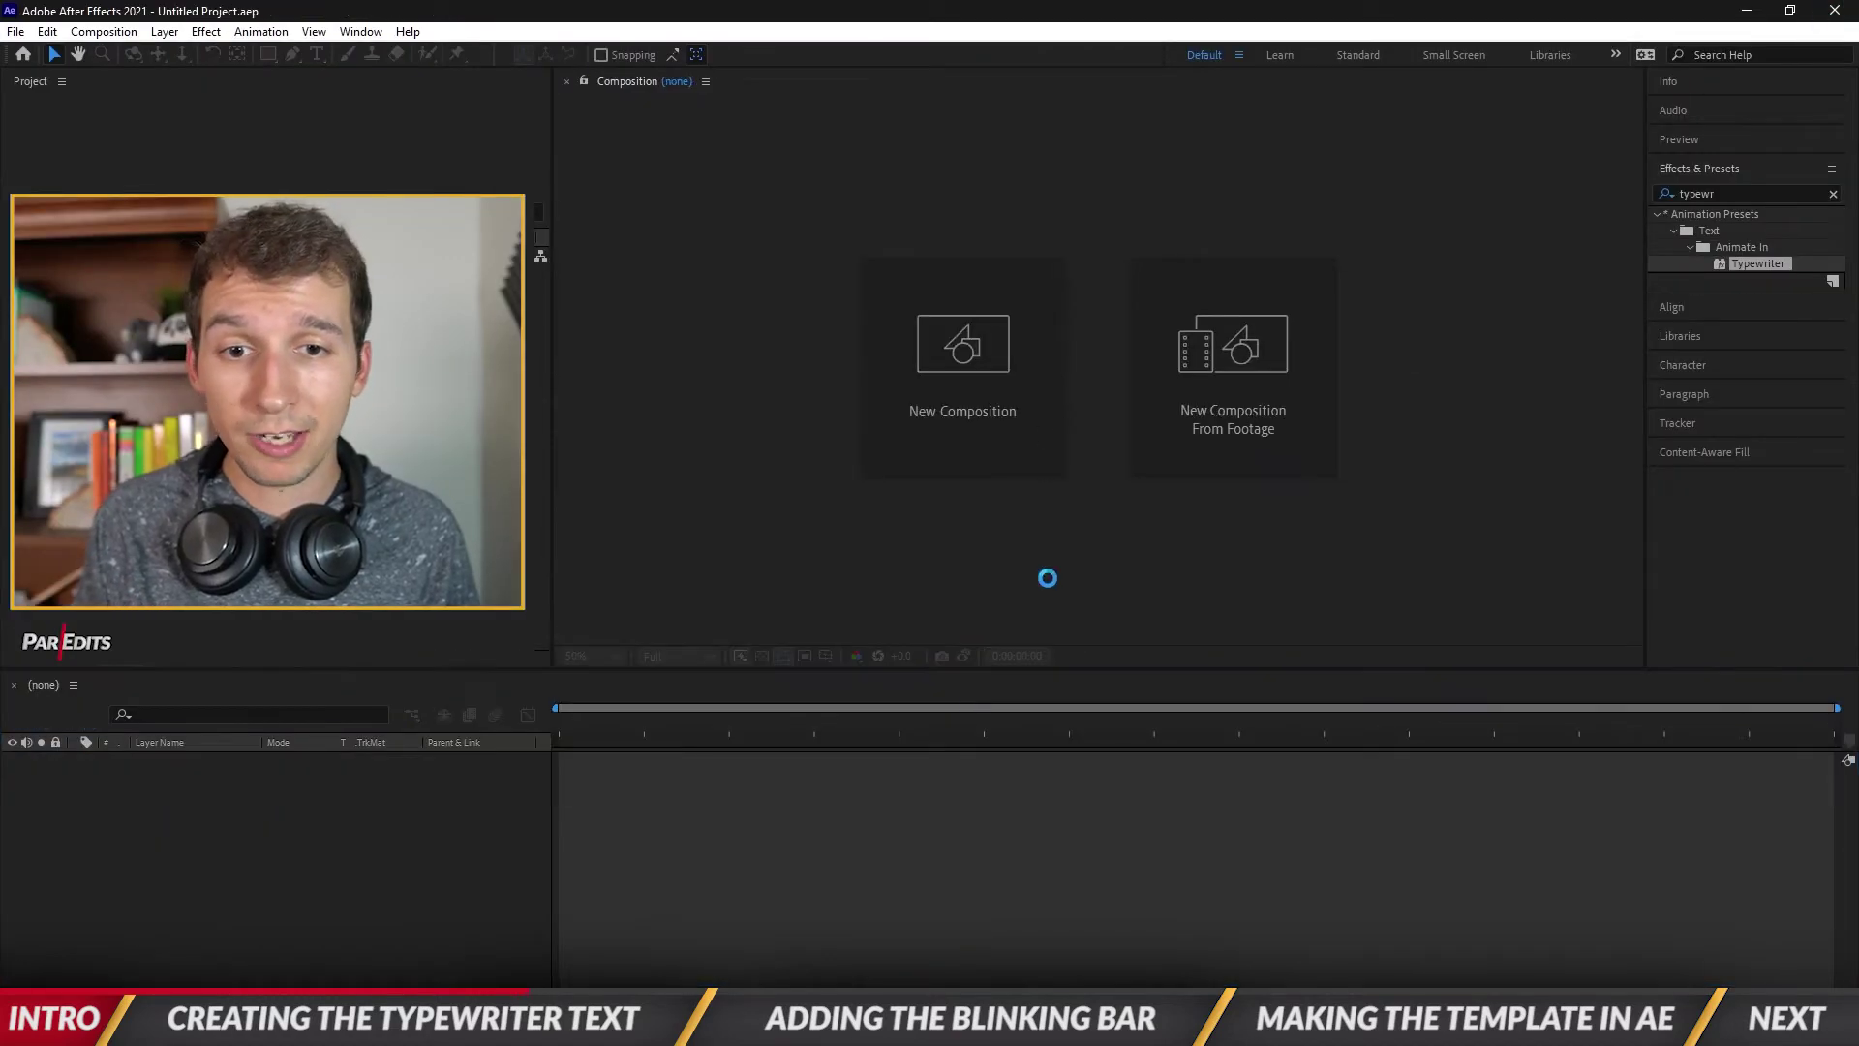
pyautogui.moveTo(738, 1026)
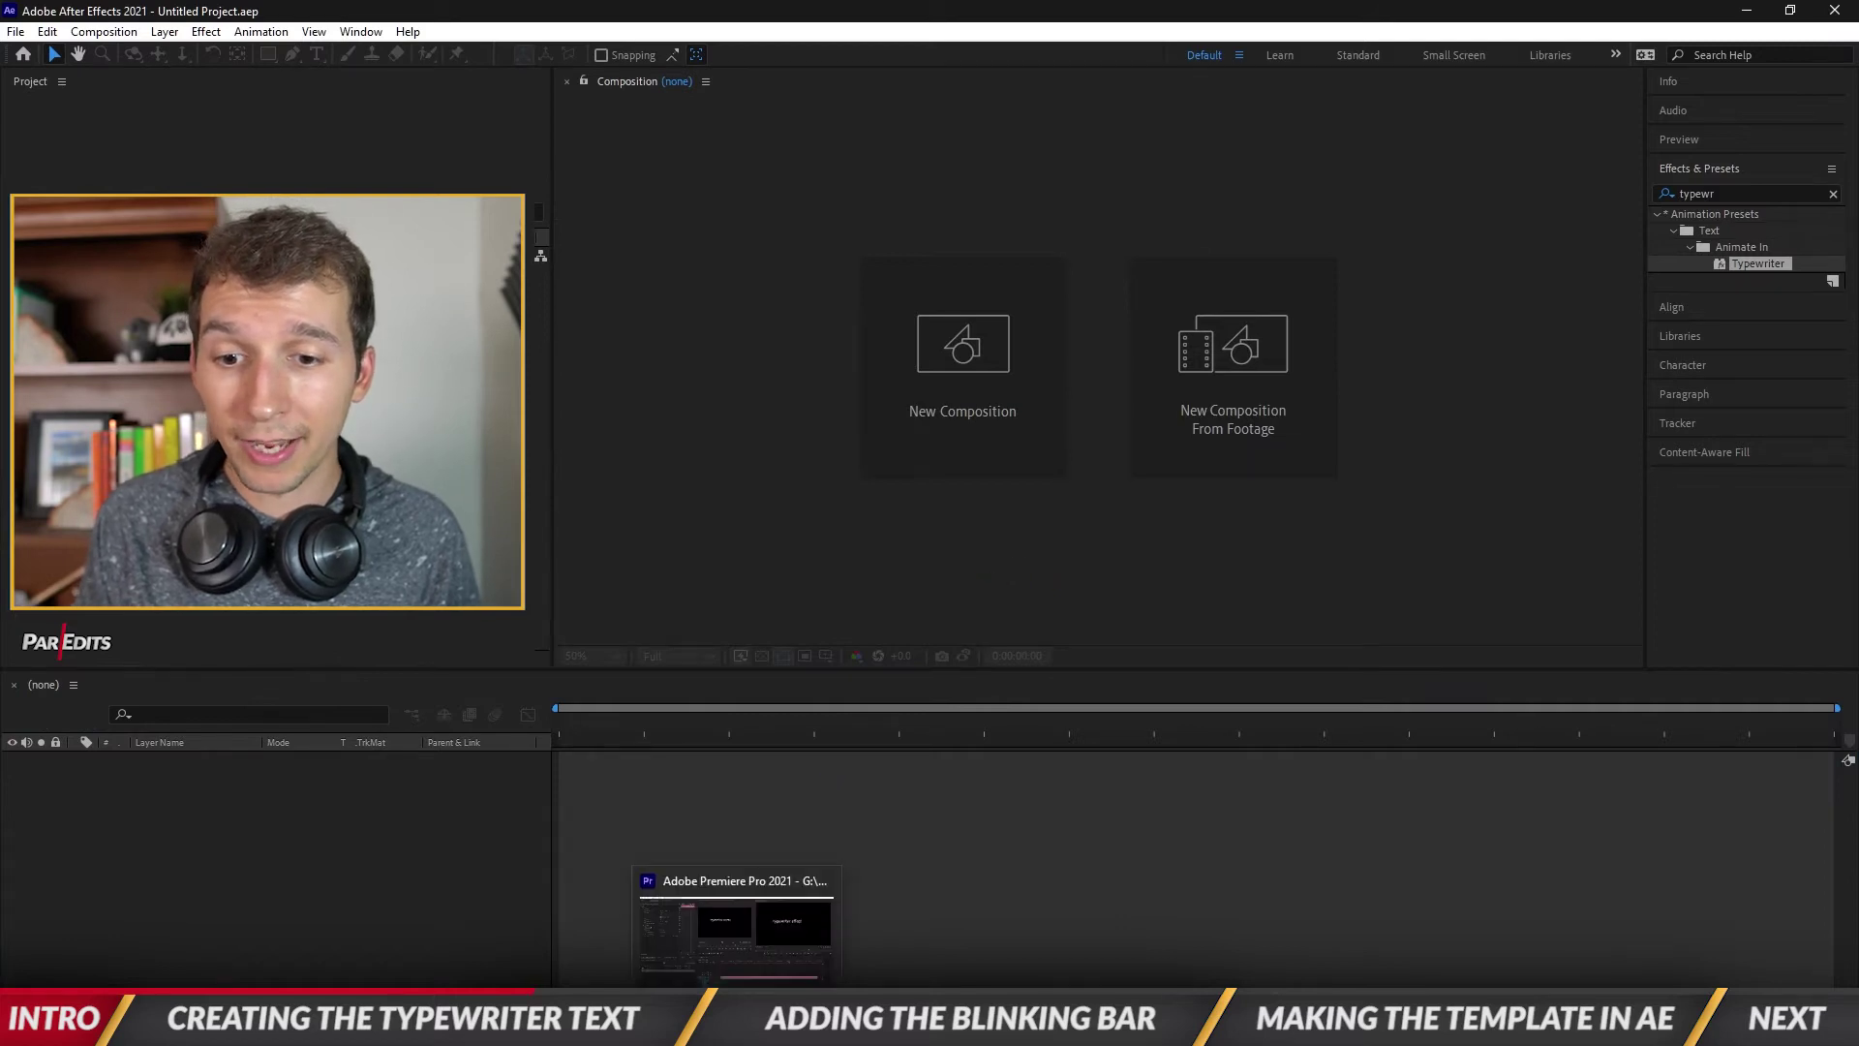
pyautogui.click(736, 931)
# Park the playhead at 00:00:00:20 showing 'typewr' and undo the stray Graphic clip
pyautogui.click(1161, 799)
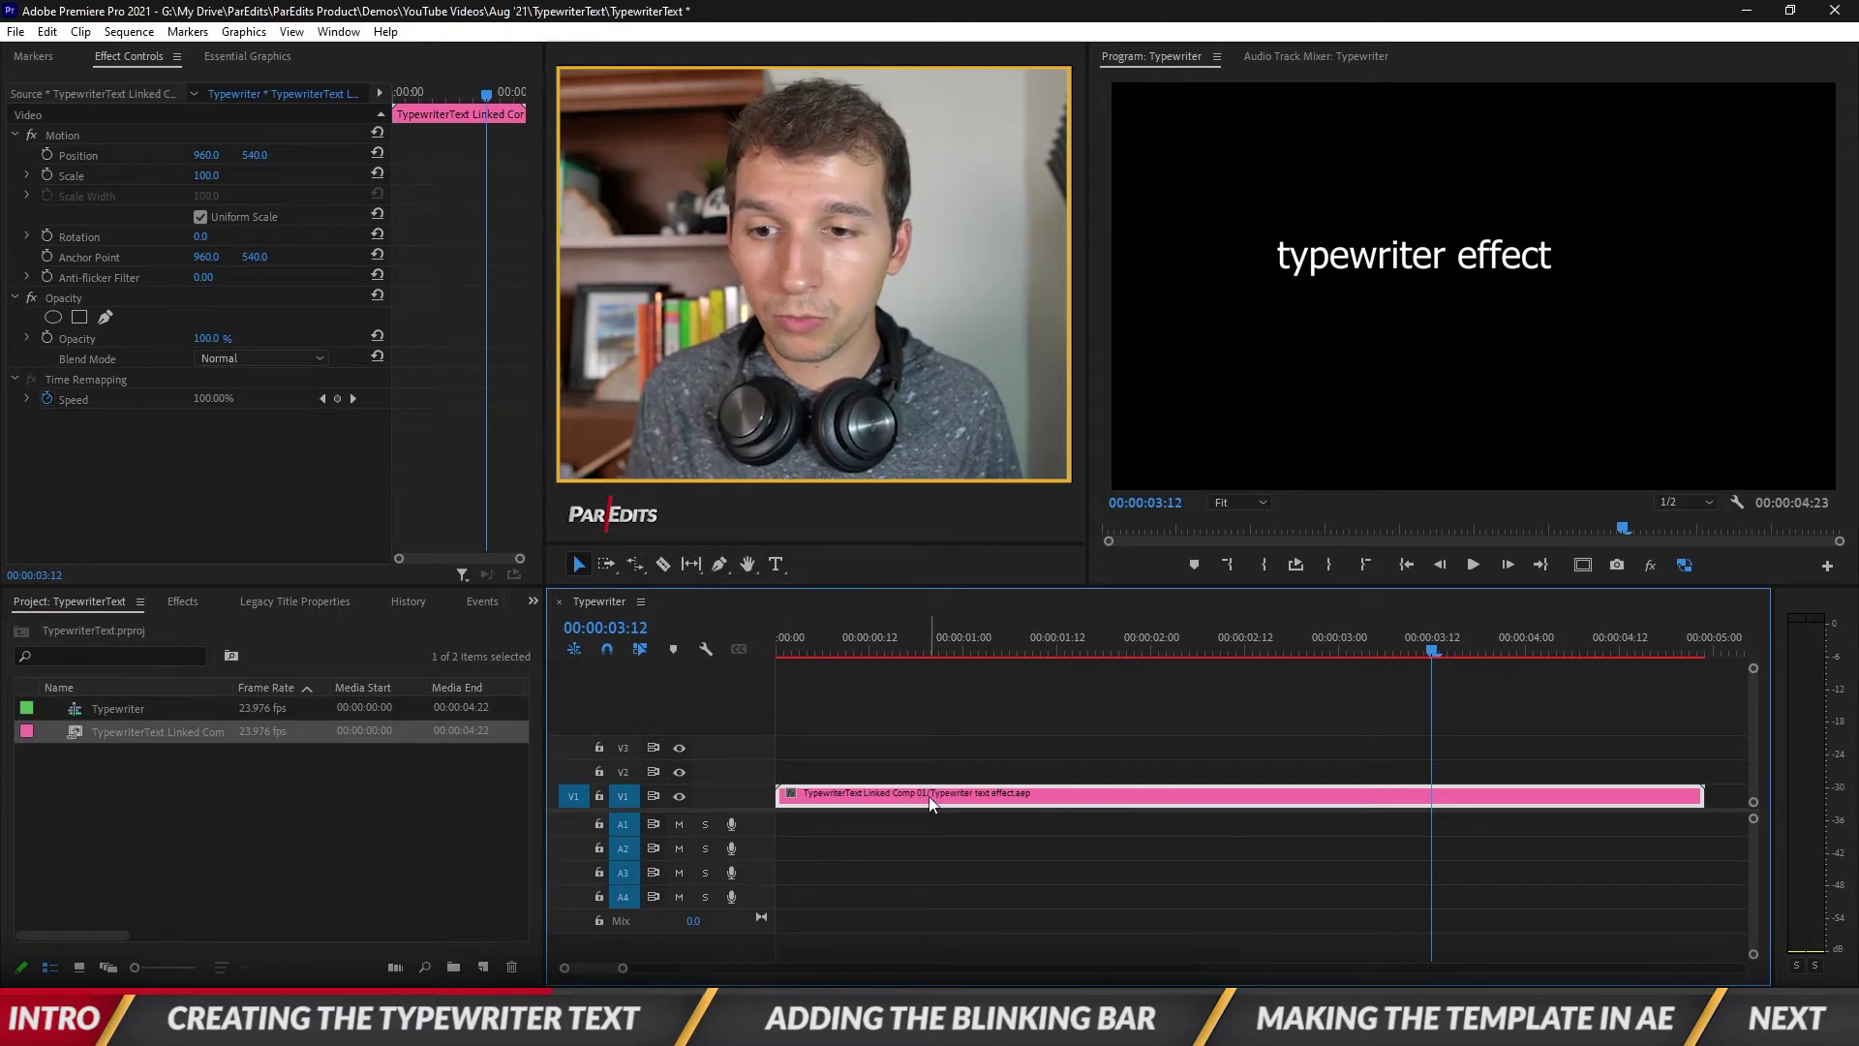
pyautogui.moveTo(906, 636)
pyautogui.mouseDown()
pyautogui.moveTo(879, 636)
pyautogui.moveTo(933, 640)
pyautogui.mouseUp()
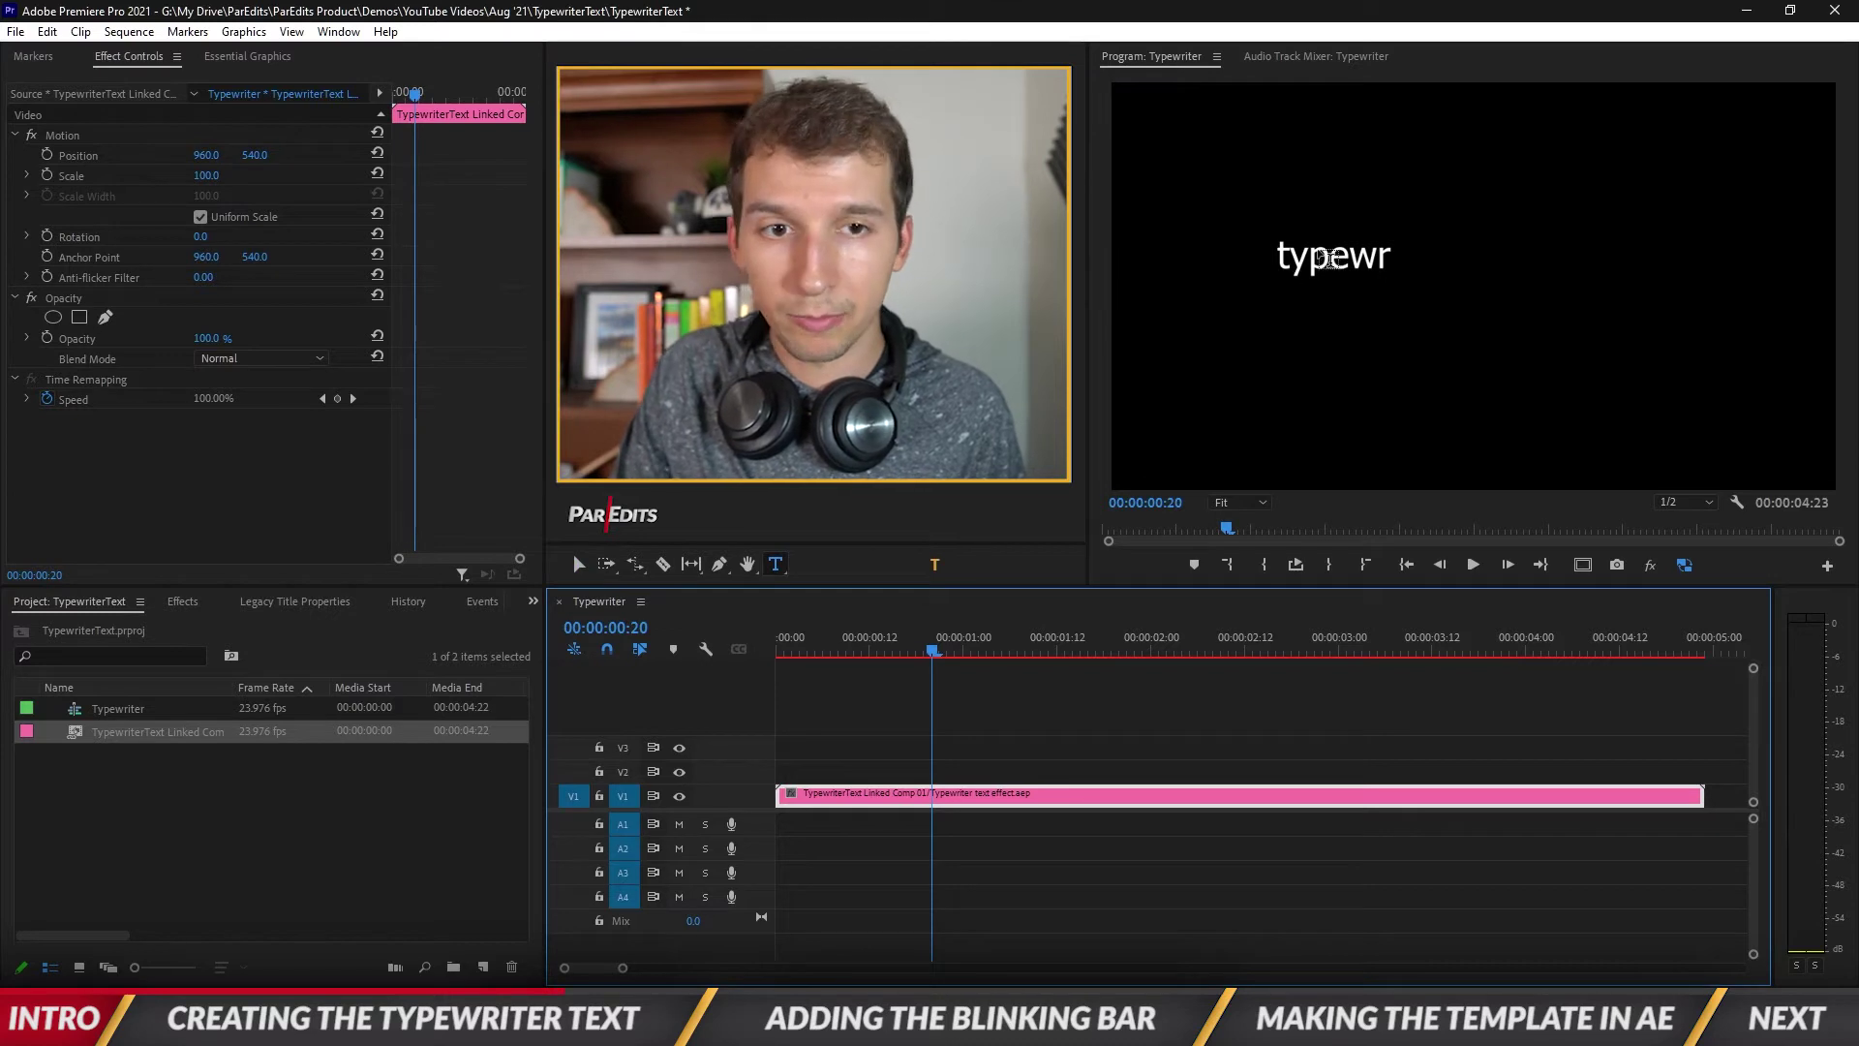
pyautogui.click(1351, 373)
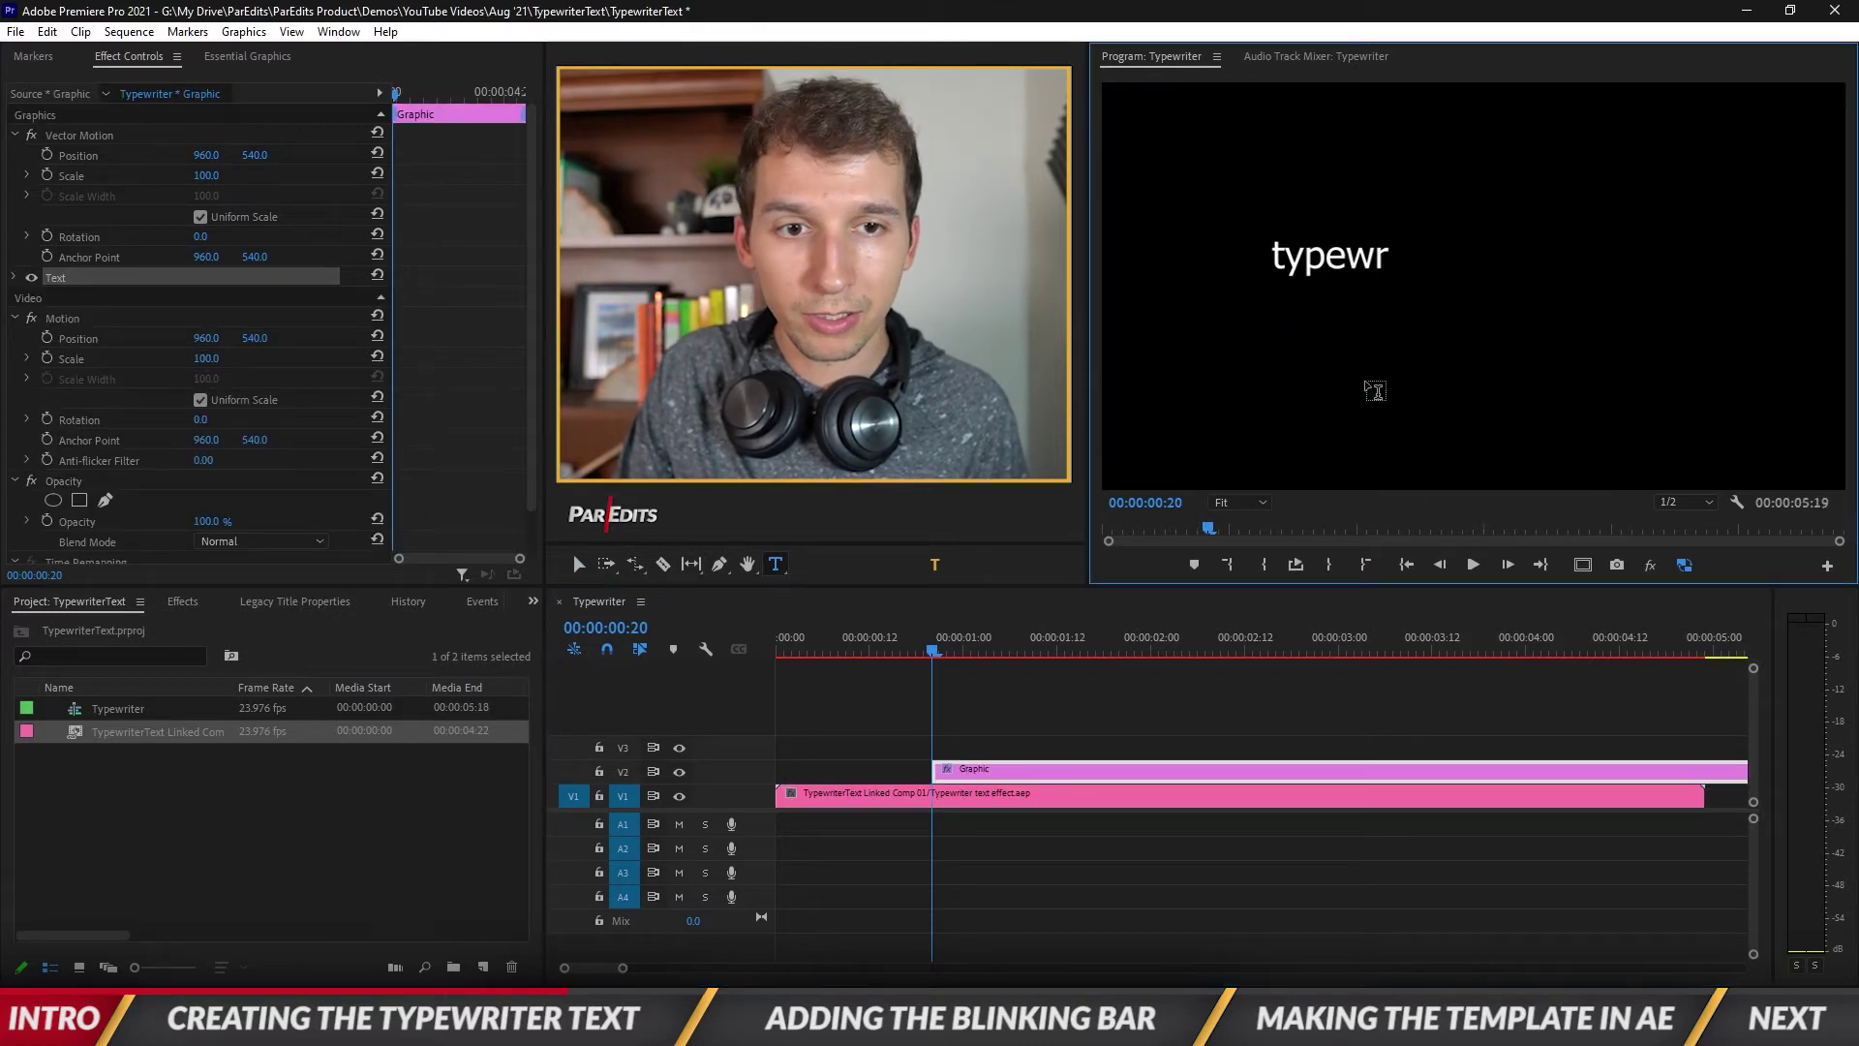
pyautogui.click(1152, 760)
pyautogui.hotkey('ctrl', 'z')
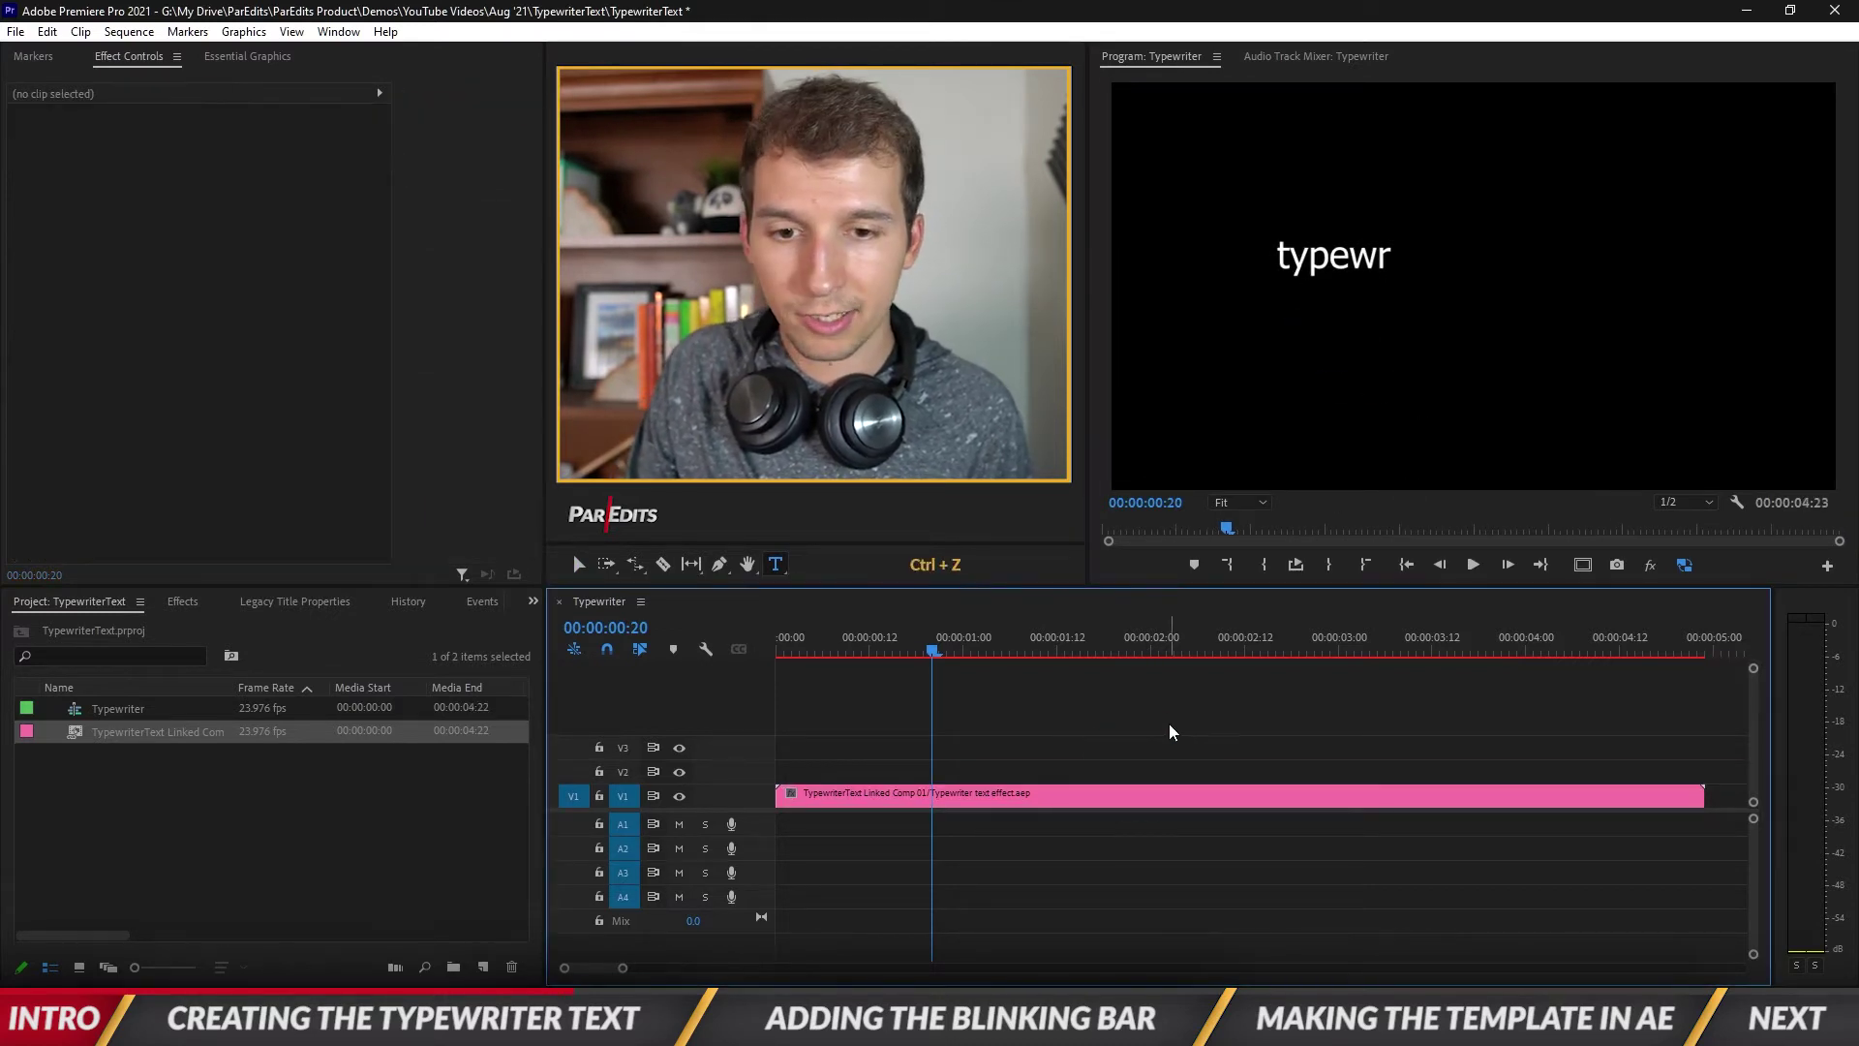
pyautogui.click(1072, 794)
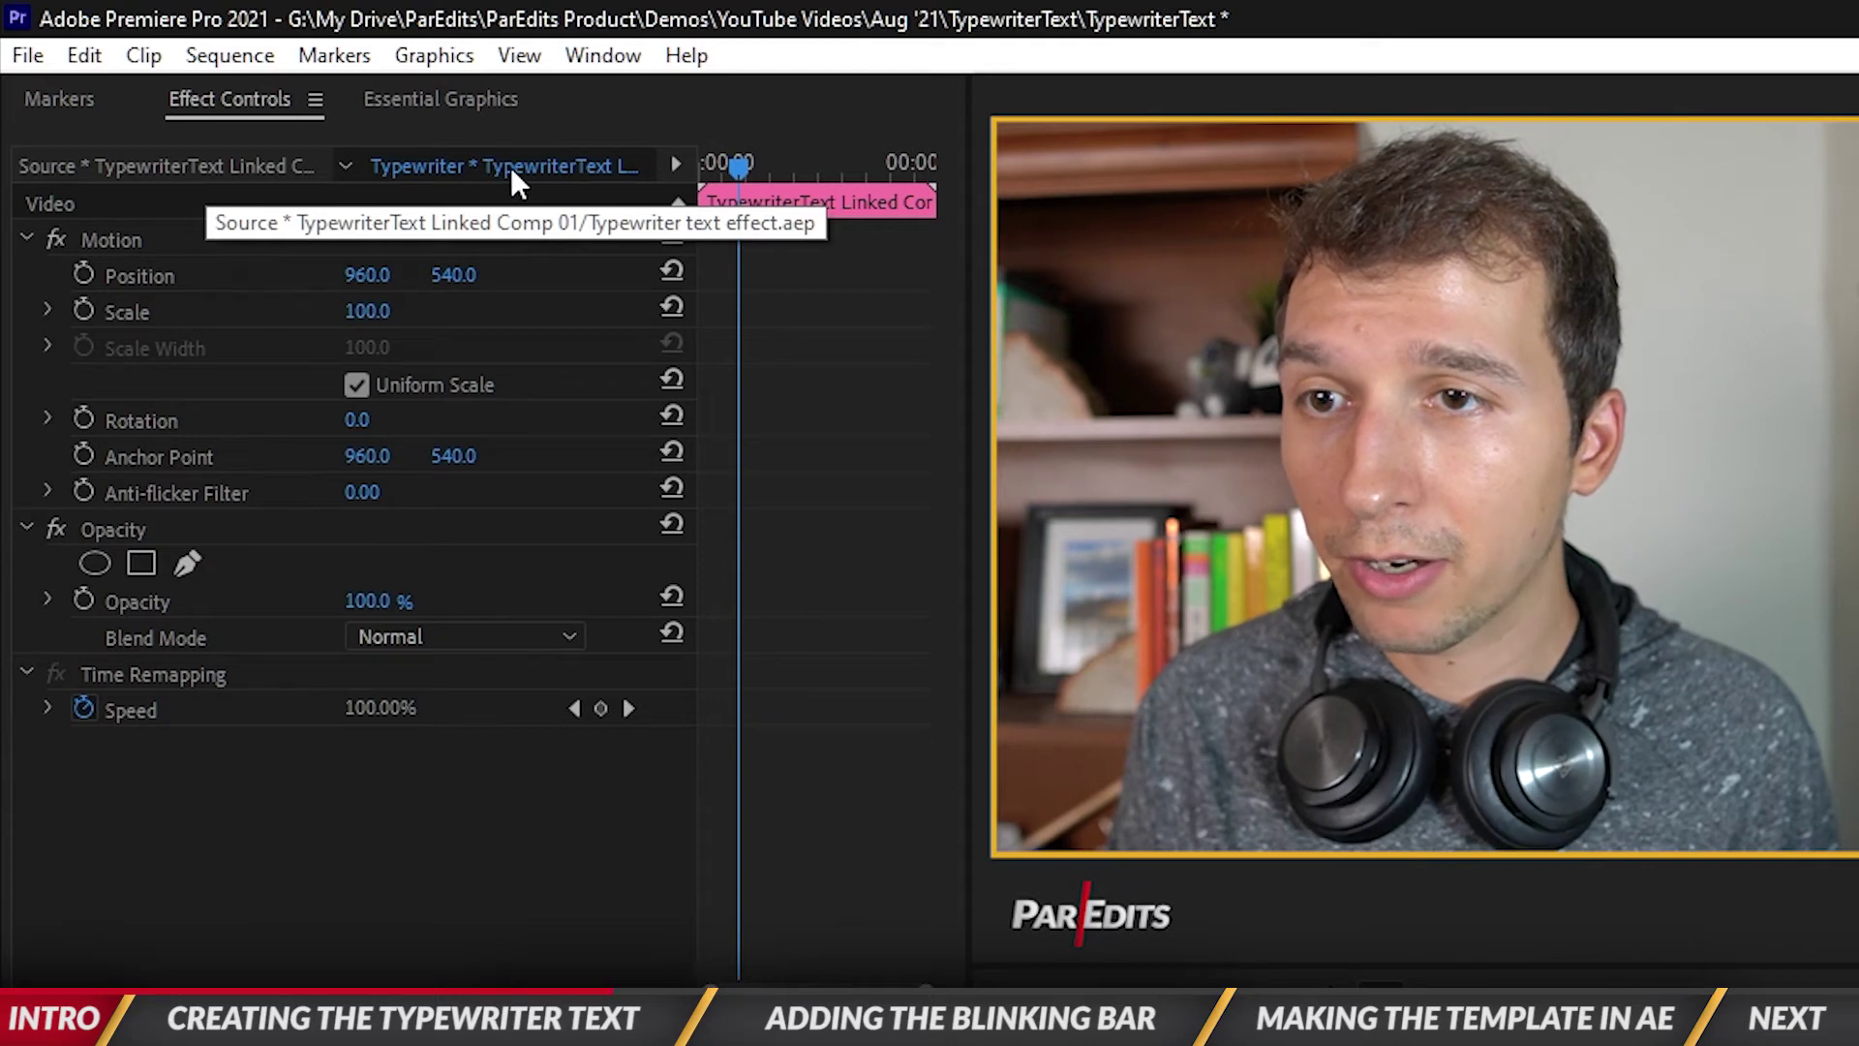
# Change the Source tab's Editable Text to 'replace this with whatever'
pyautogui.click(137, 171)
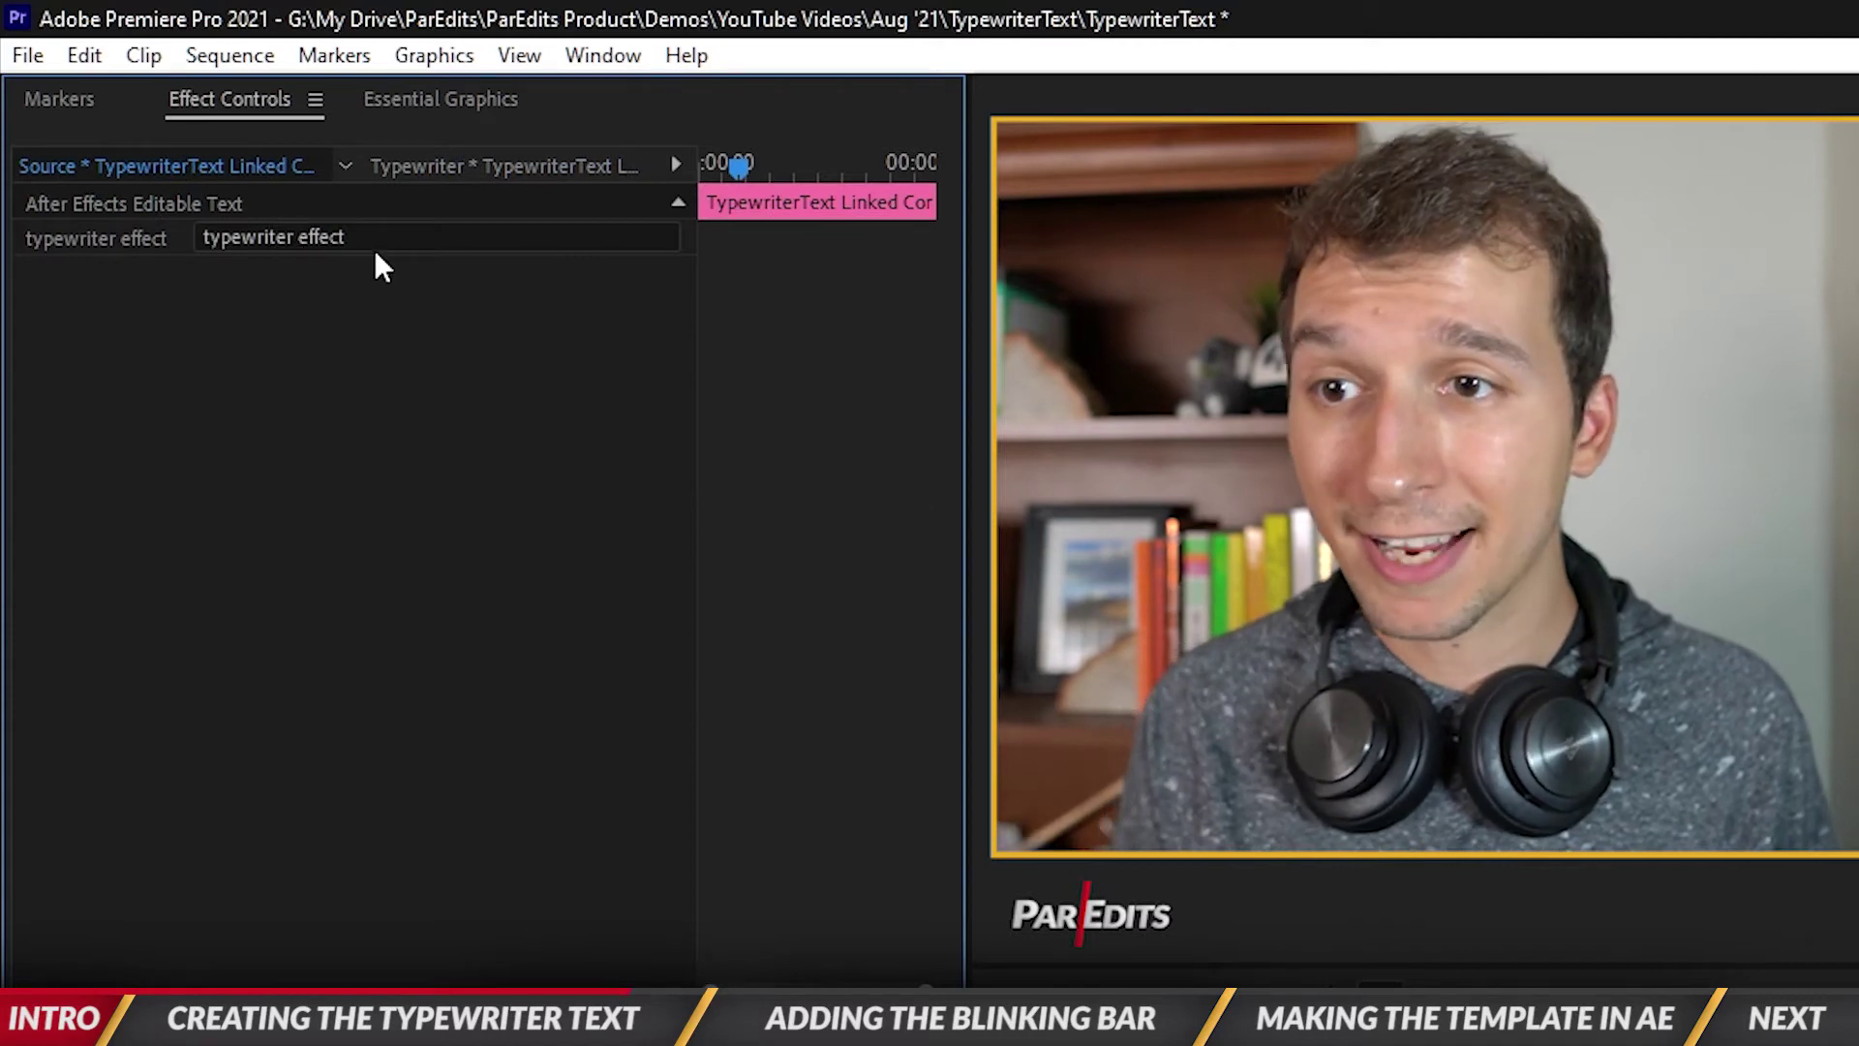
pyautogui.moveTo(344, 237); pyautogui.dragTo(292, 341)
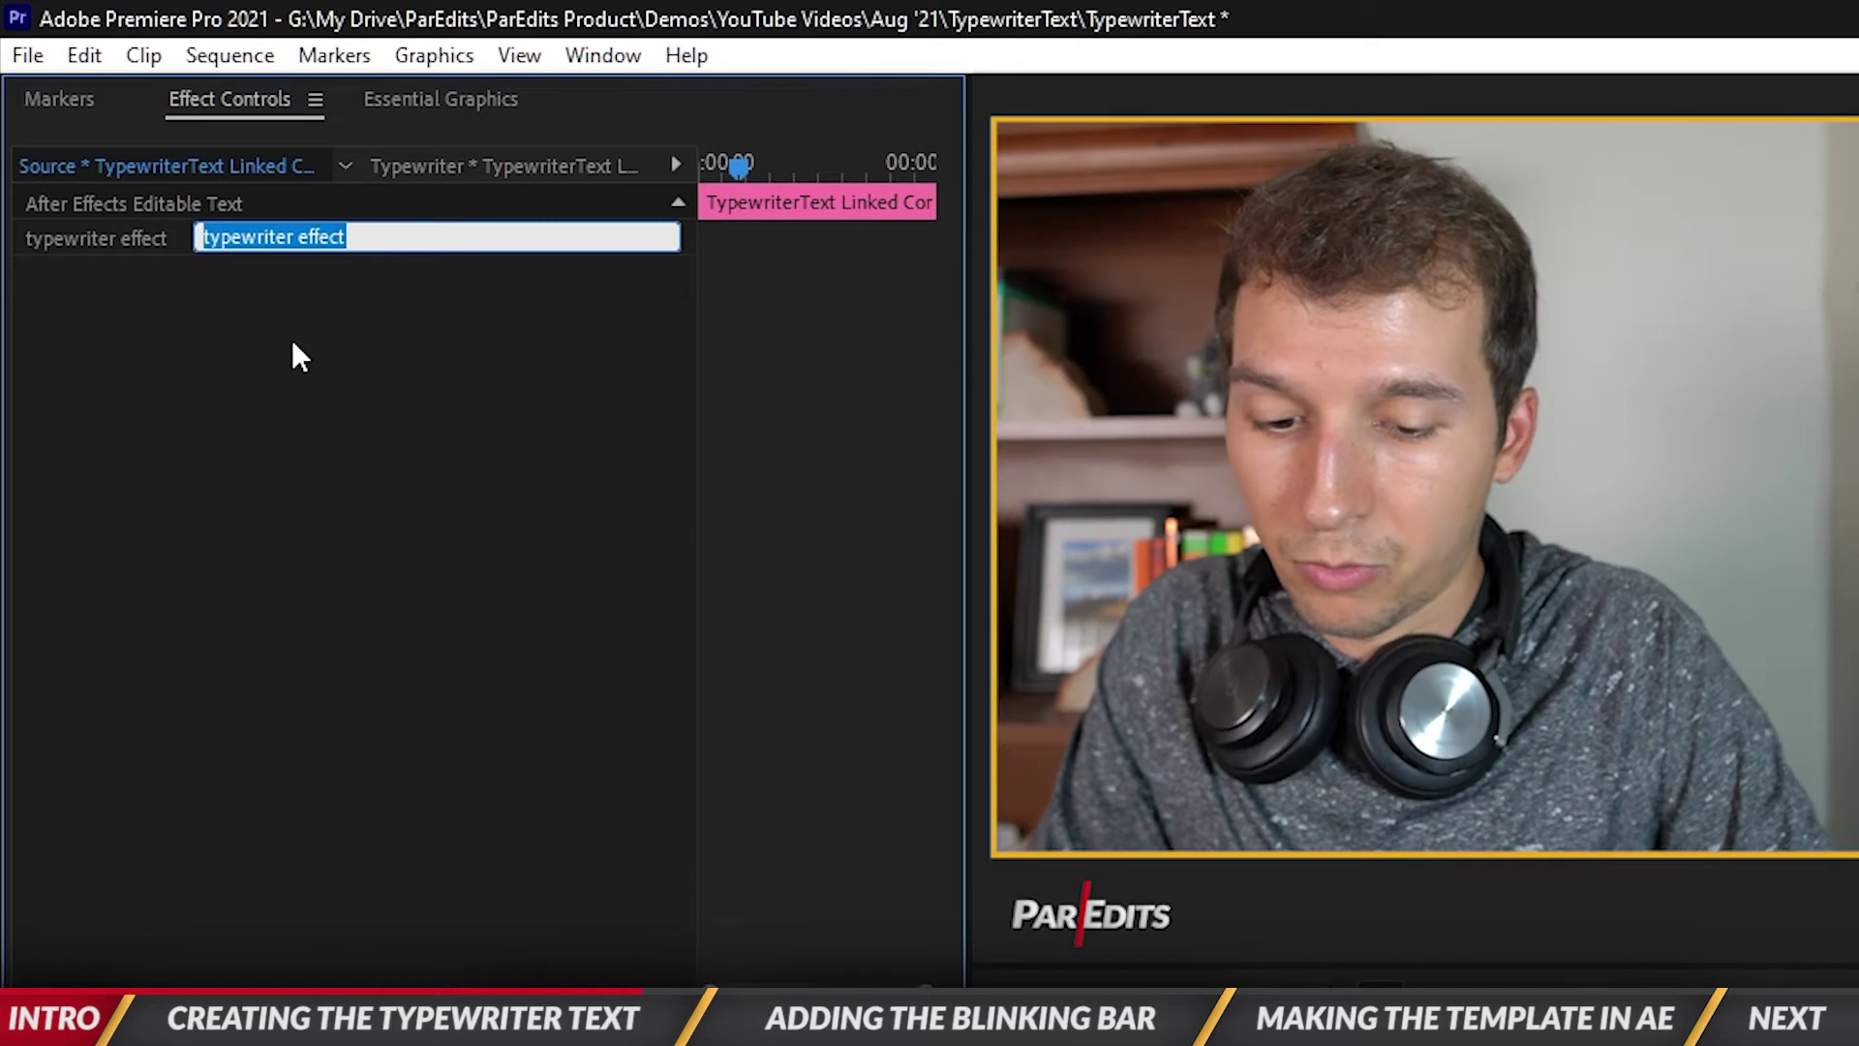
pyautogui.write('replace this with whatever')
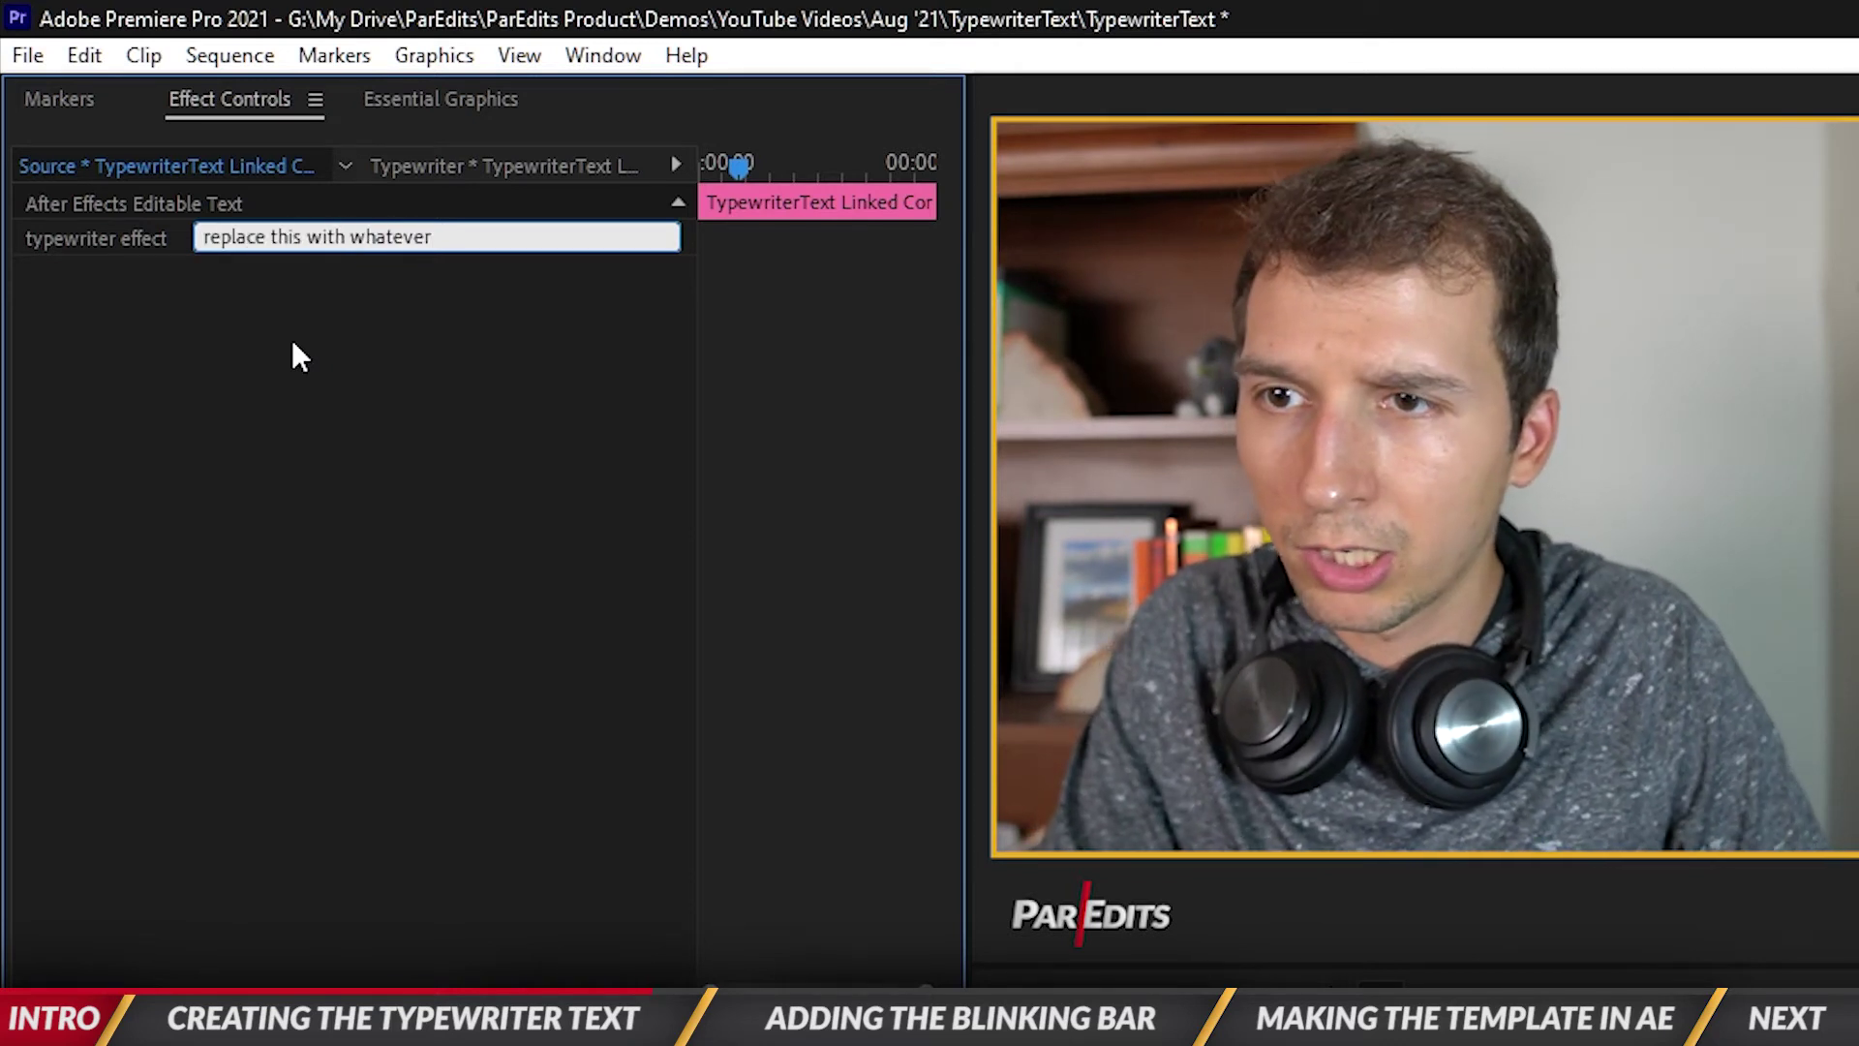
pyautogui.press('Return')
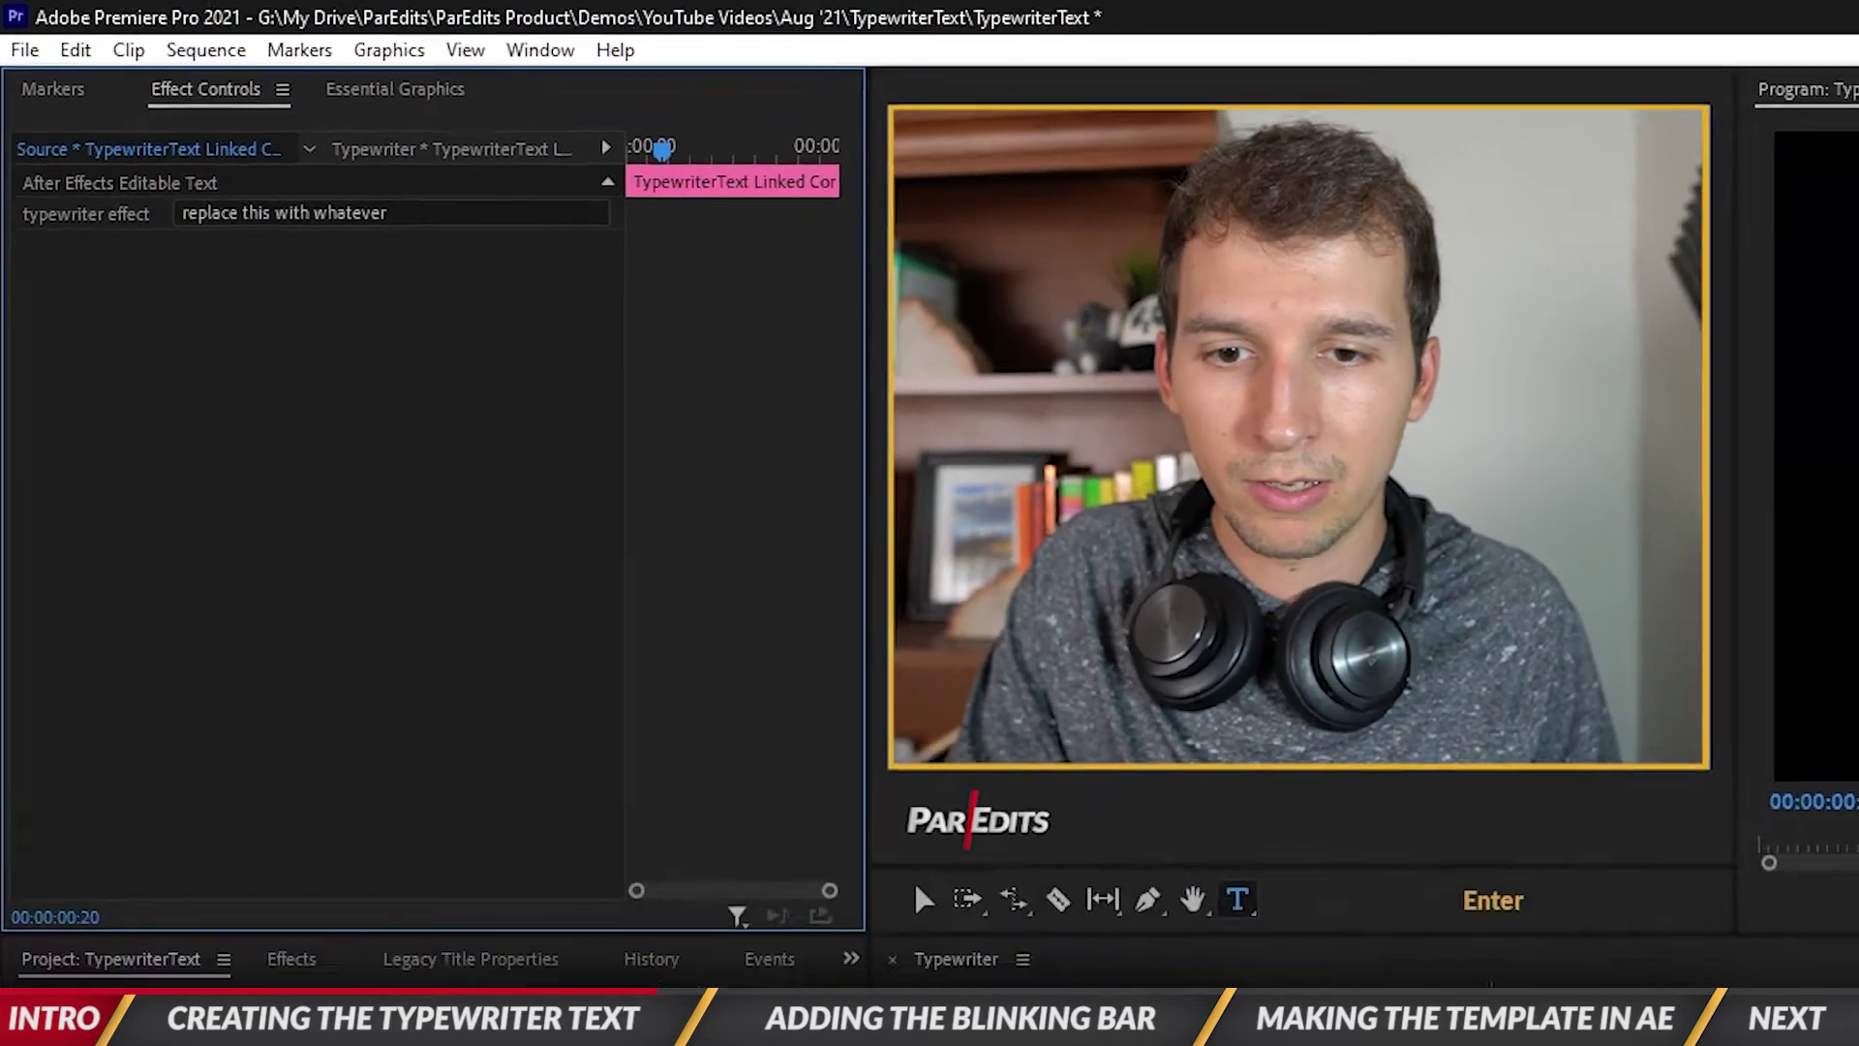
# Play the sequence to watch the new text type on
pyautogui.click(1378, 1045)
pyautogui.press('space')
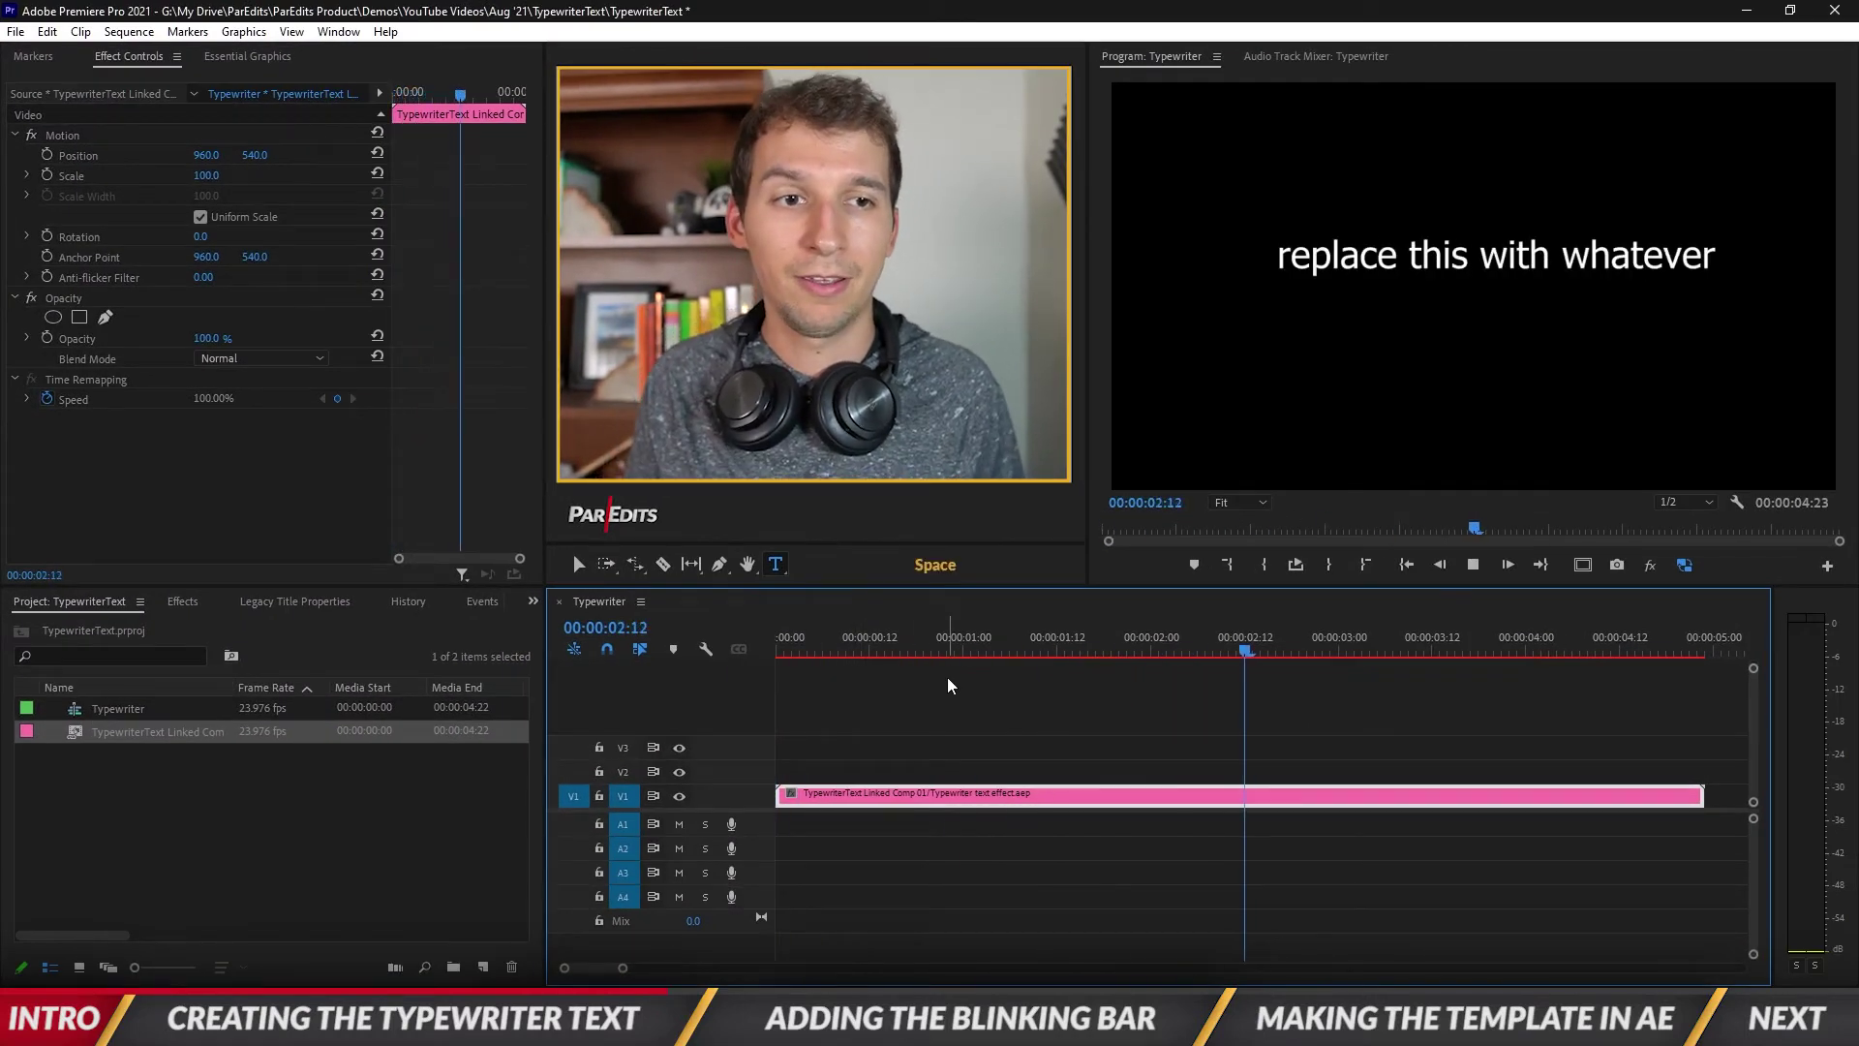
pyautogui.click(80, 93)
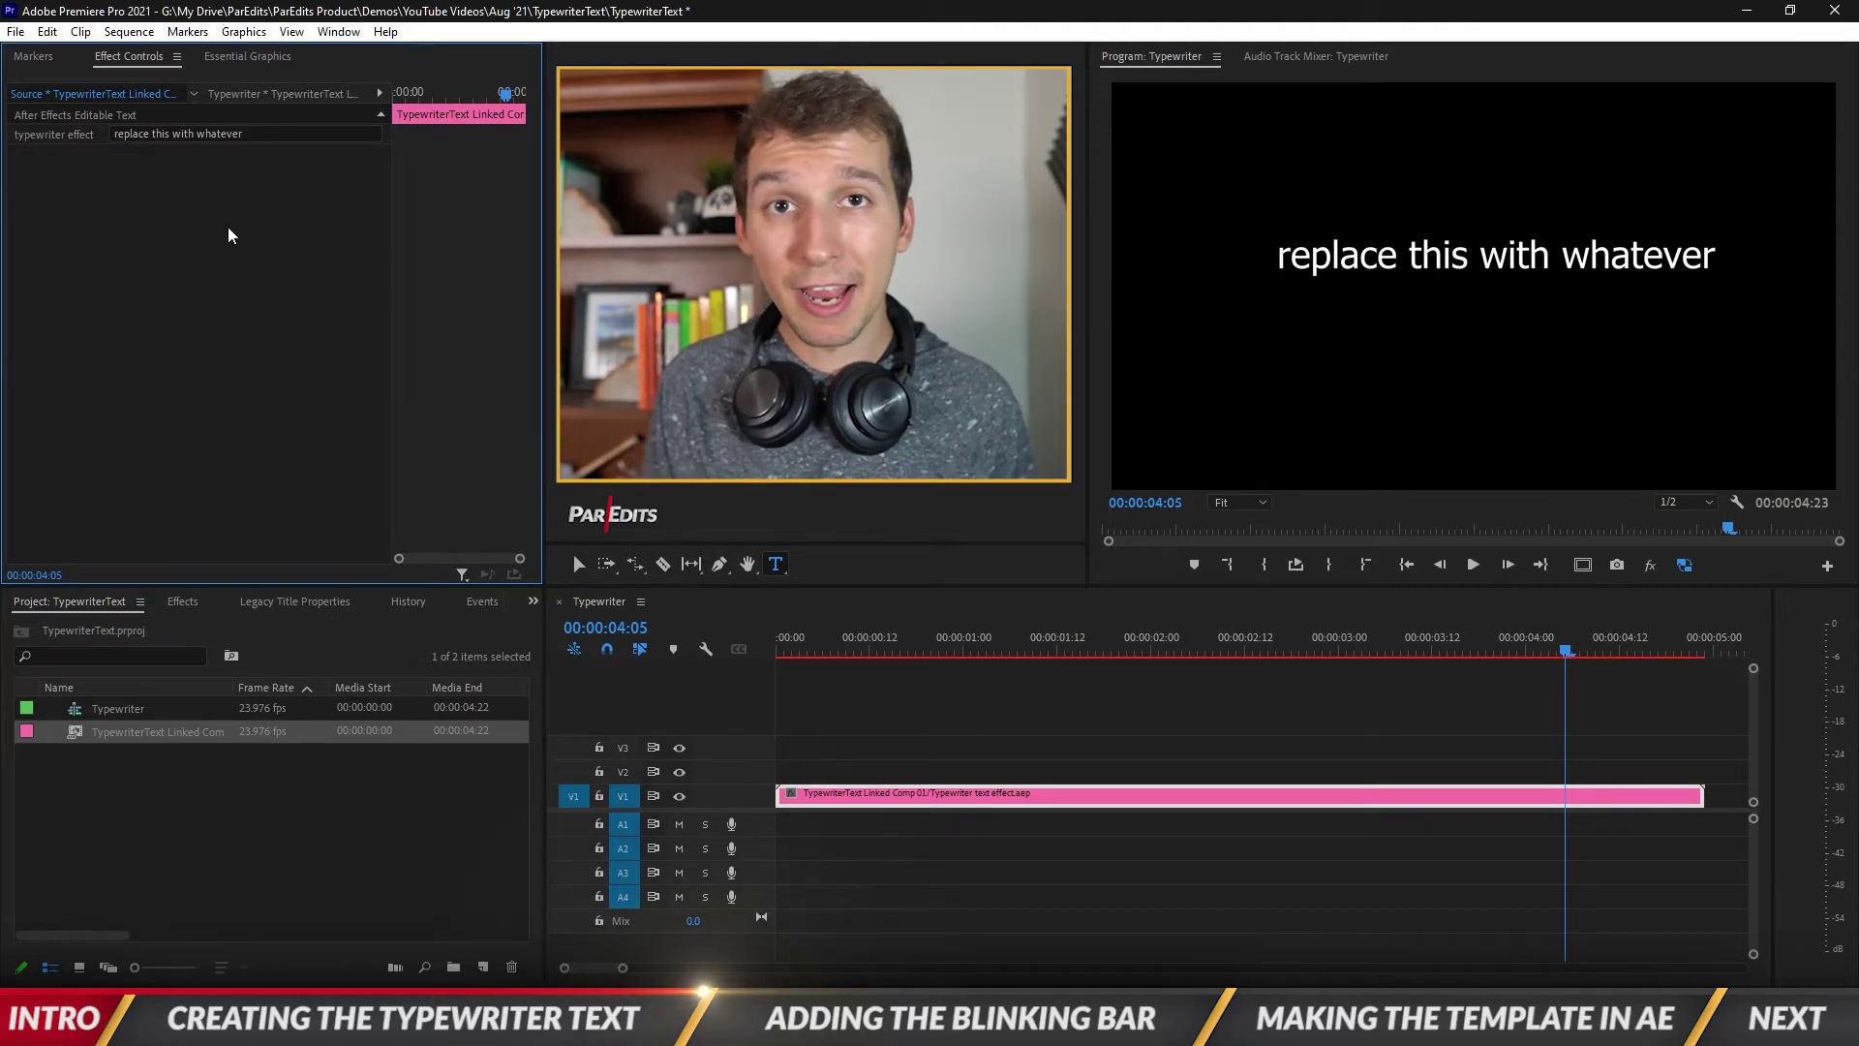
pyautogui.click(883, 651)
pyautogui.press('space')
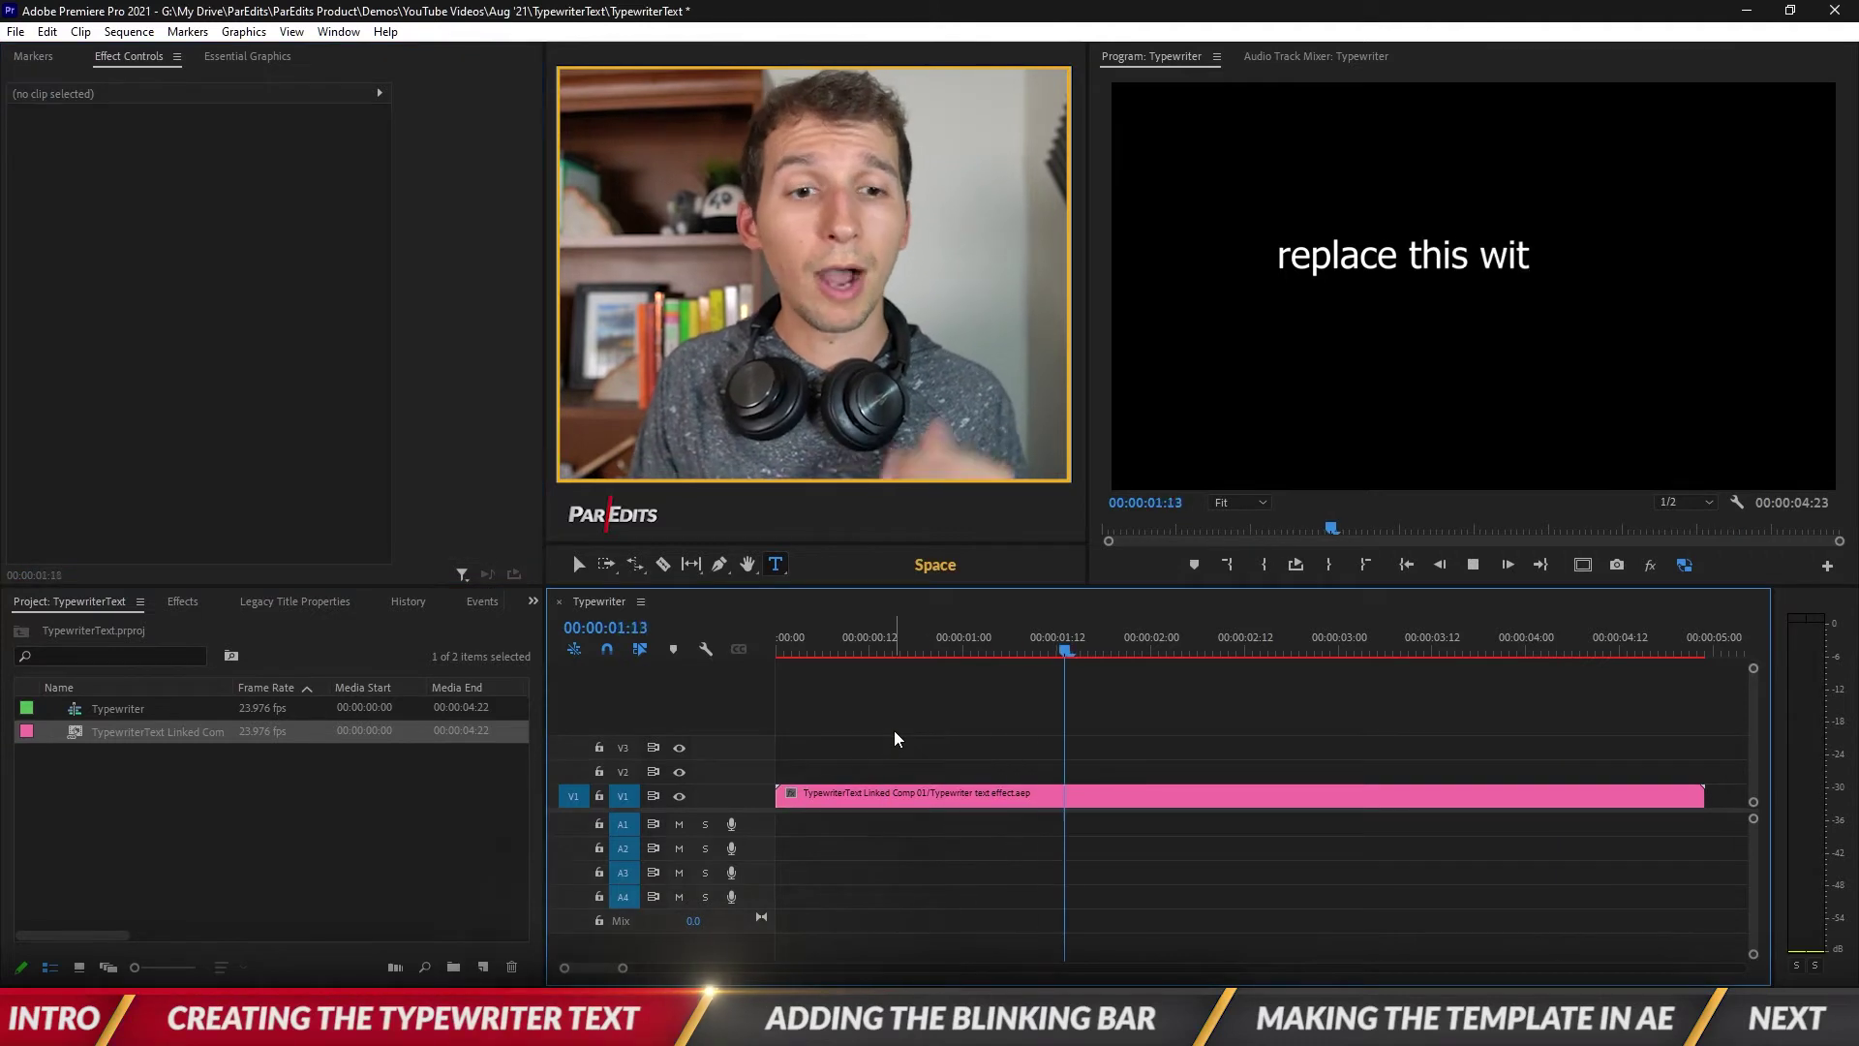
pyautogui.press('space')
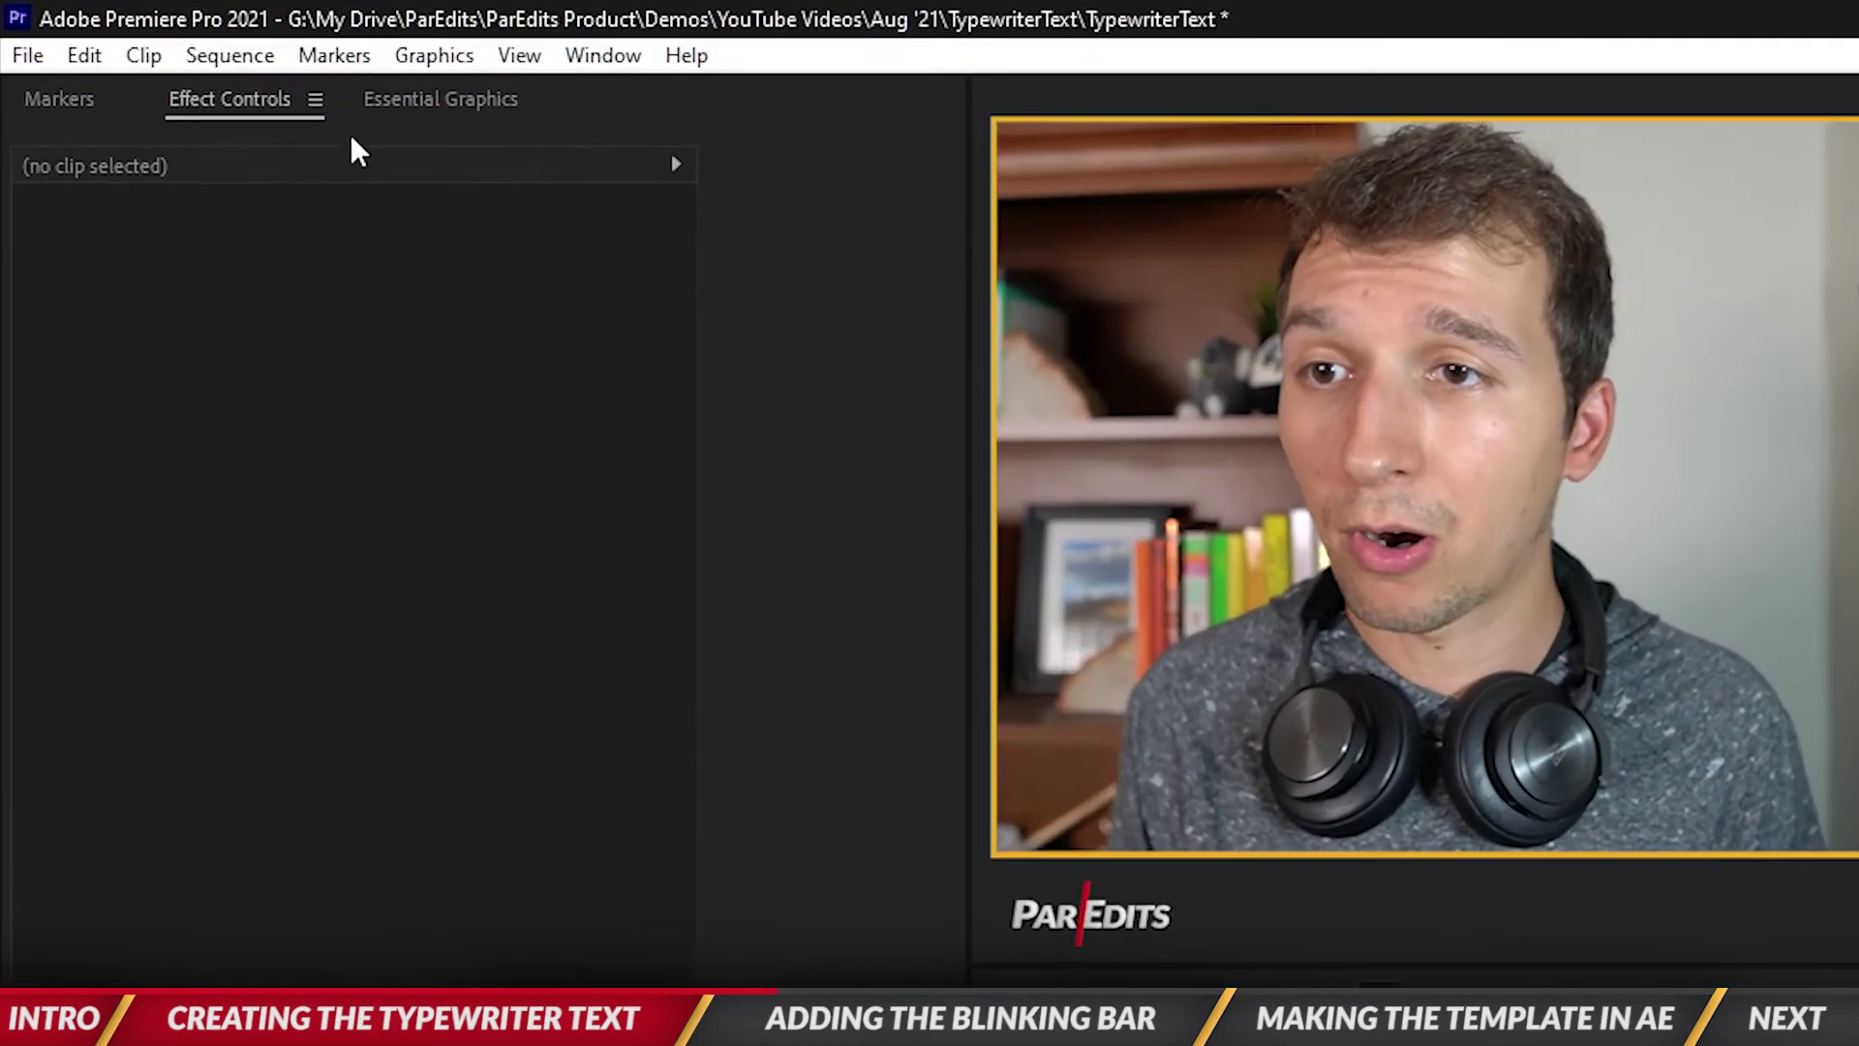
# Add a rectangle shape layer in Essential Graphics and give it a white fill
pyautogui.click(250, 57)
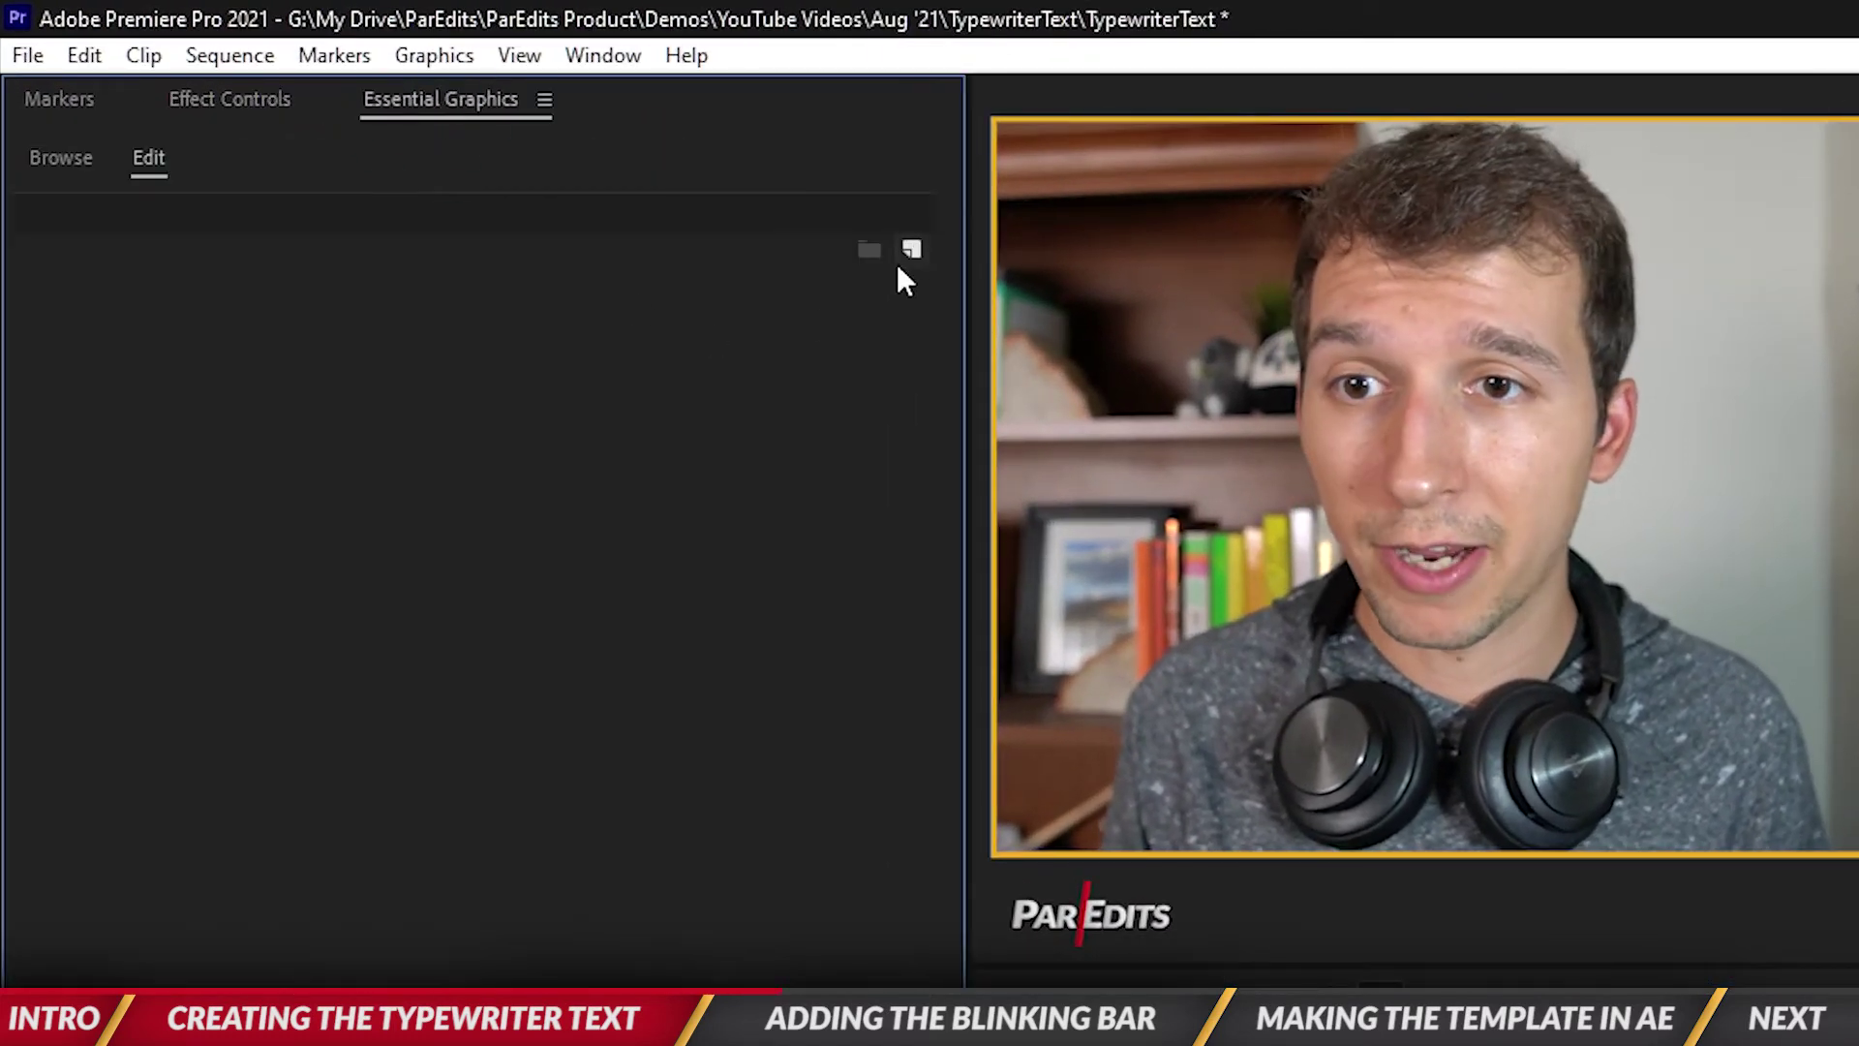
pyautogui.click(912, 249)
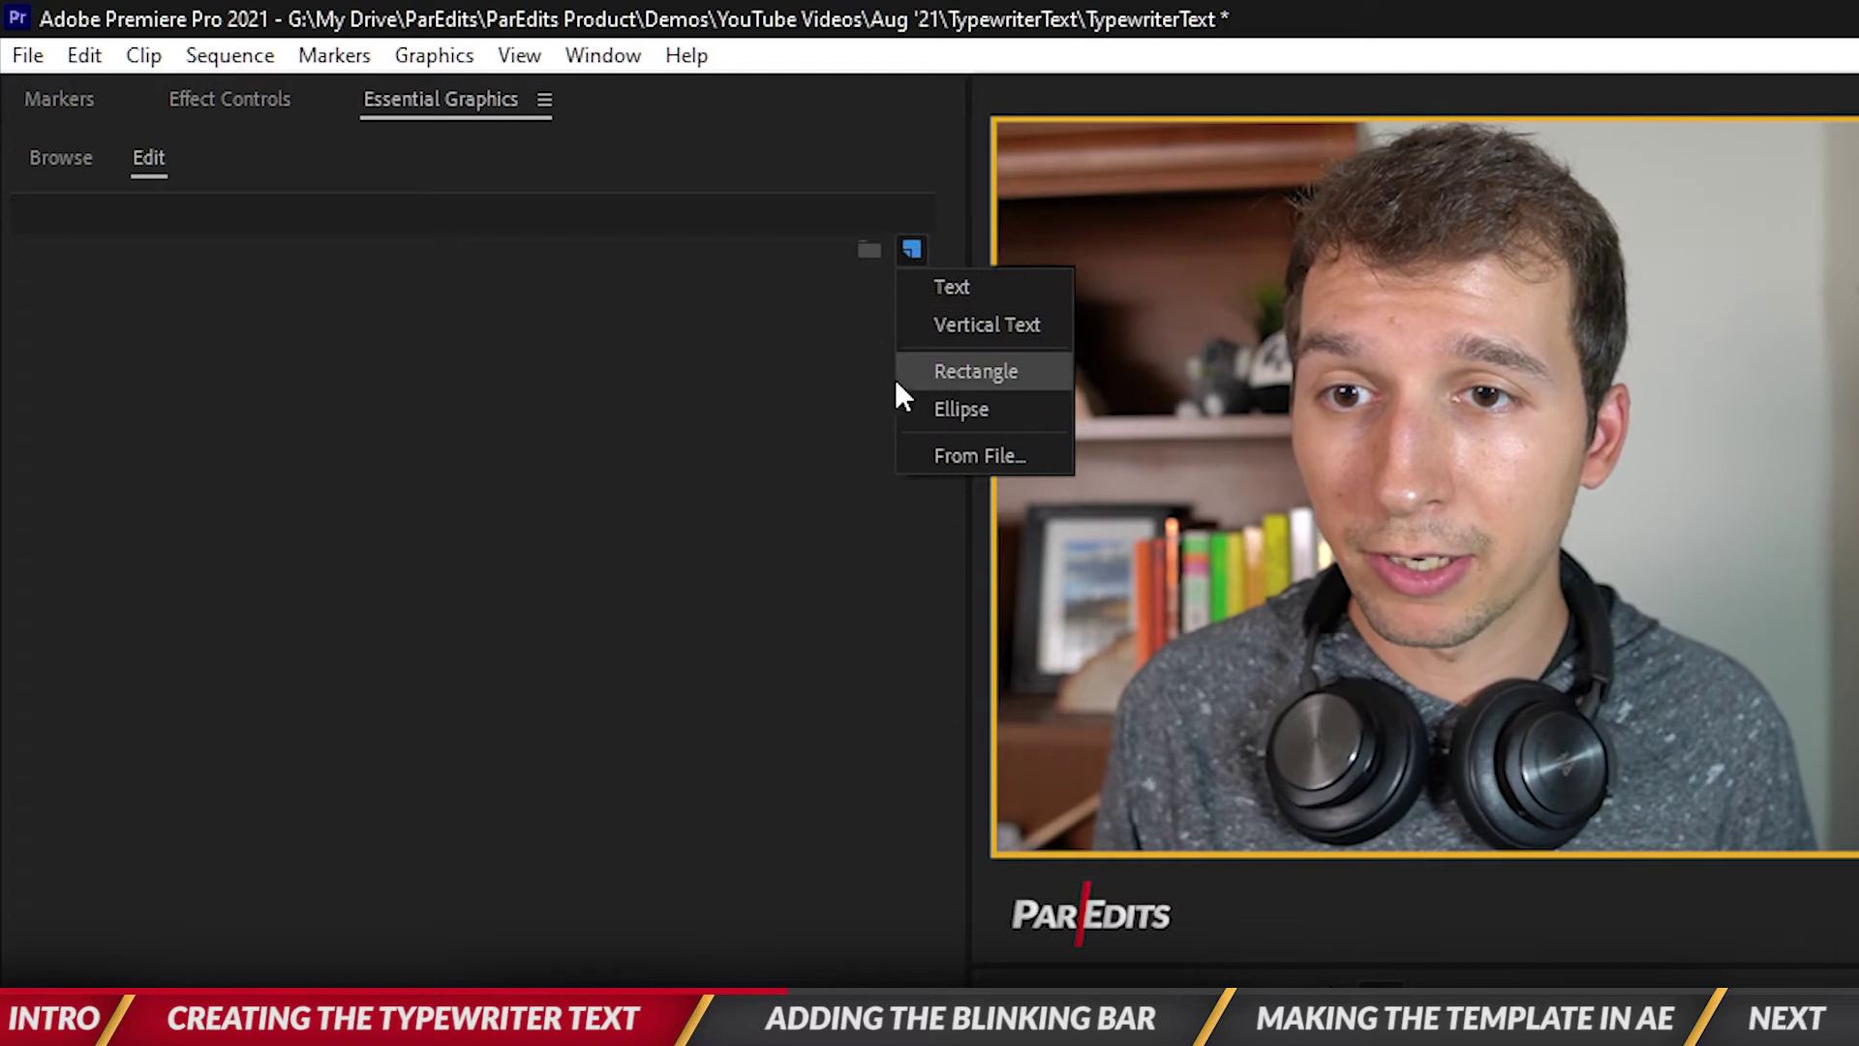
pyautogui.click(920, 374)
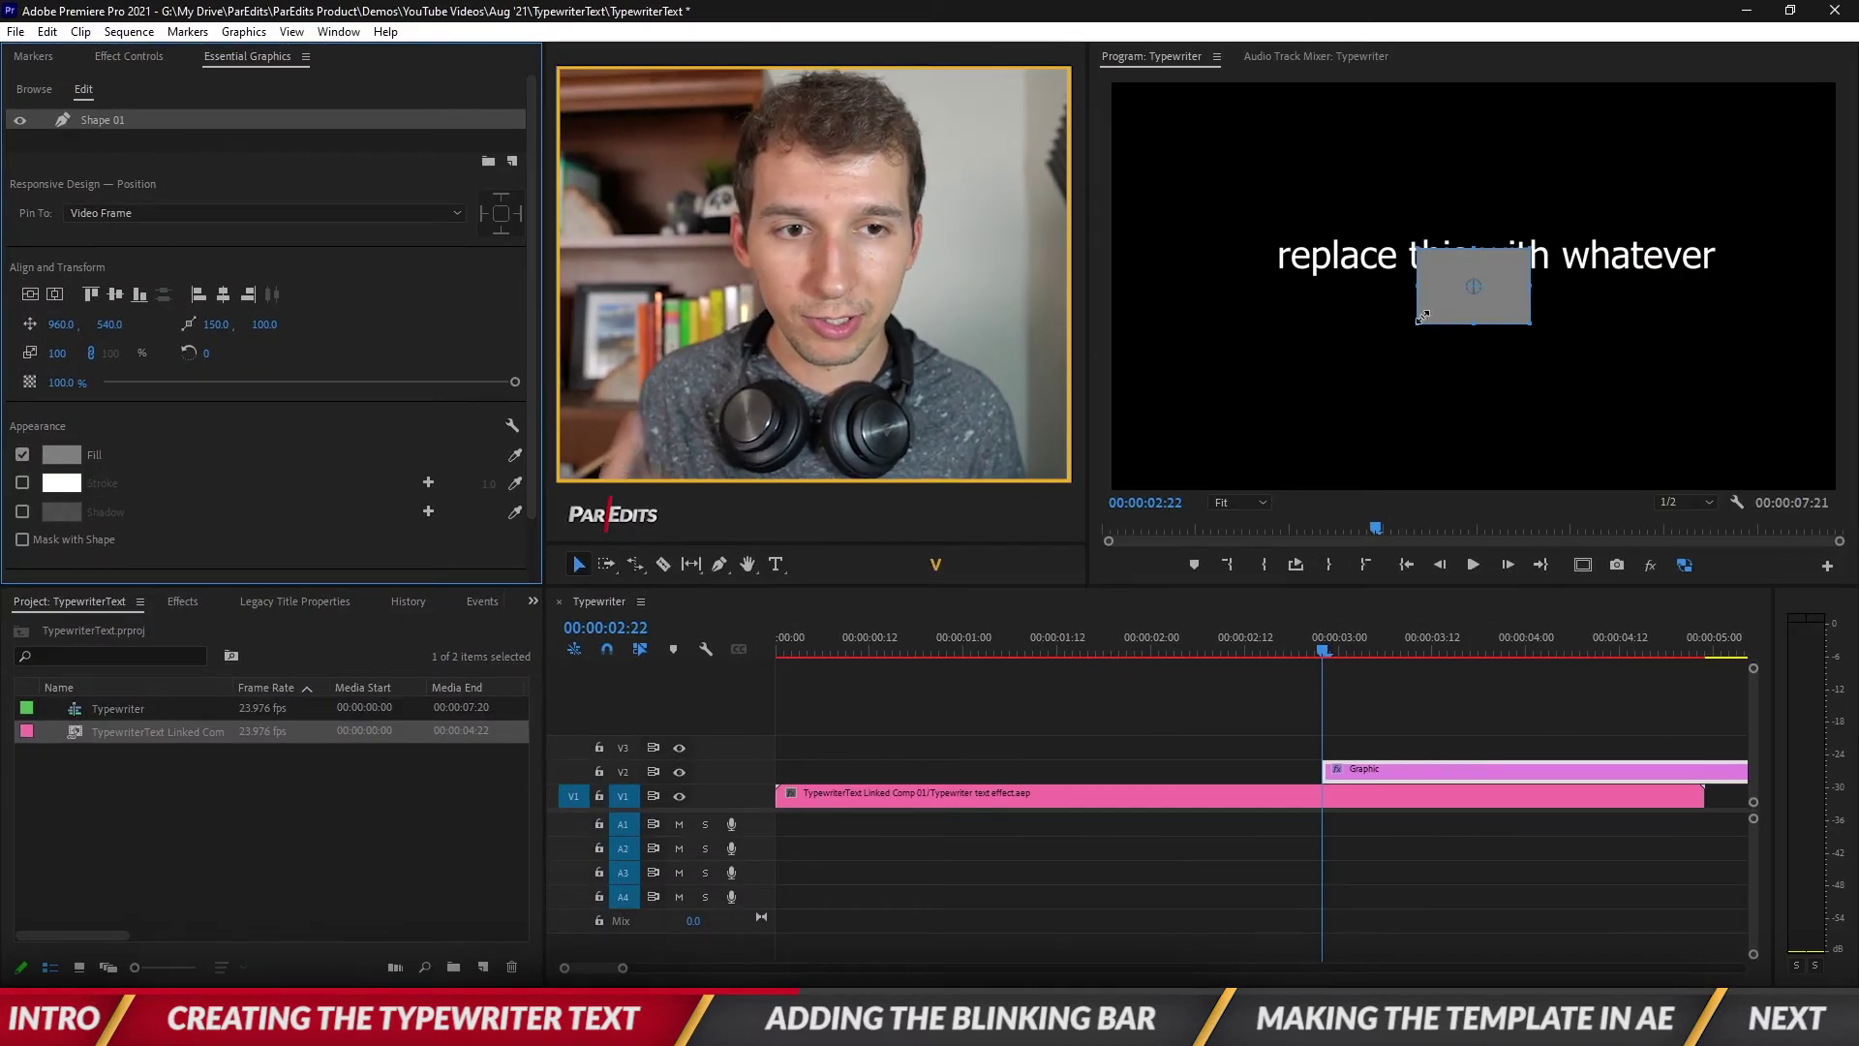
pyautogui.click(61, 454)
pyautogui.moveTo(925, 614); pyautogui.dragTo(697, 643)
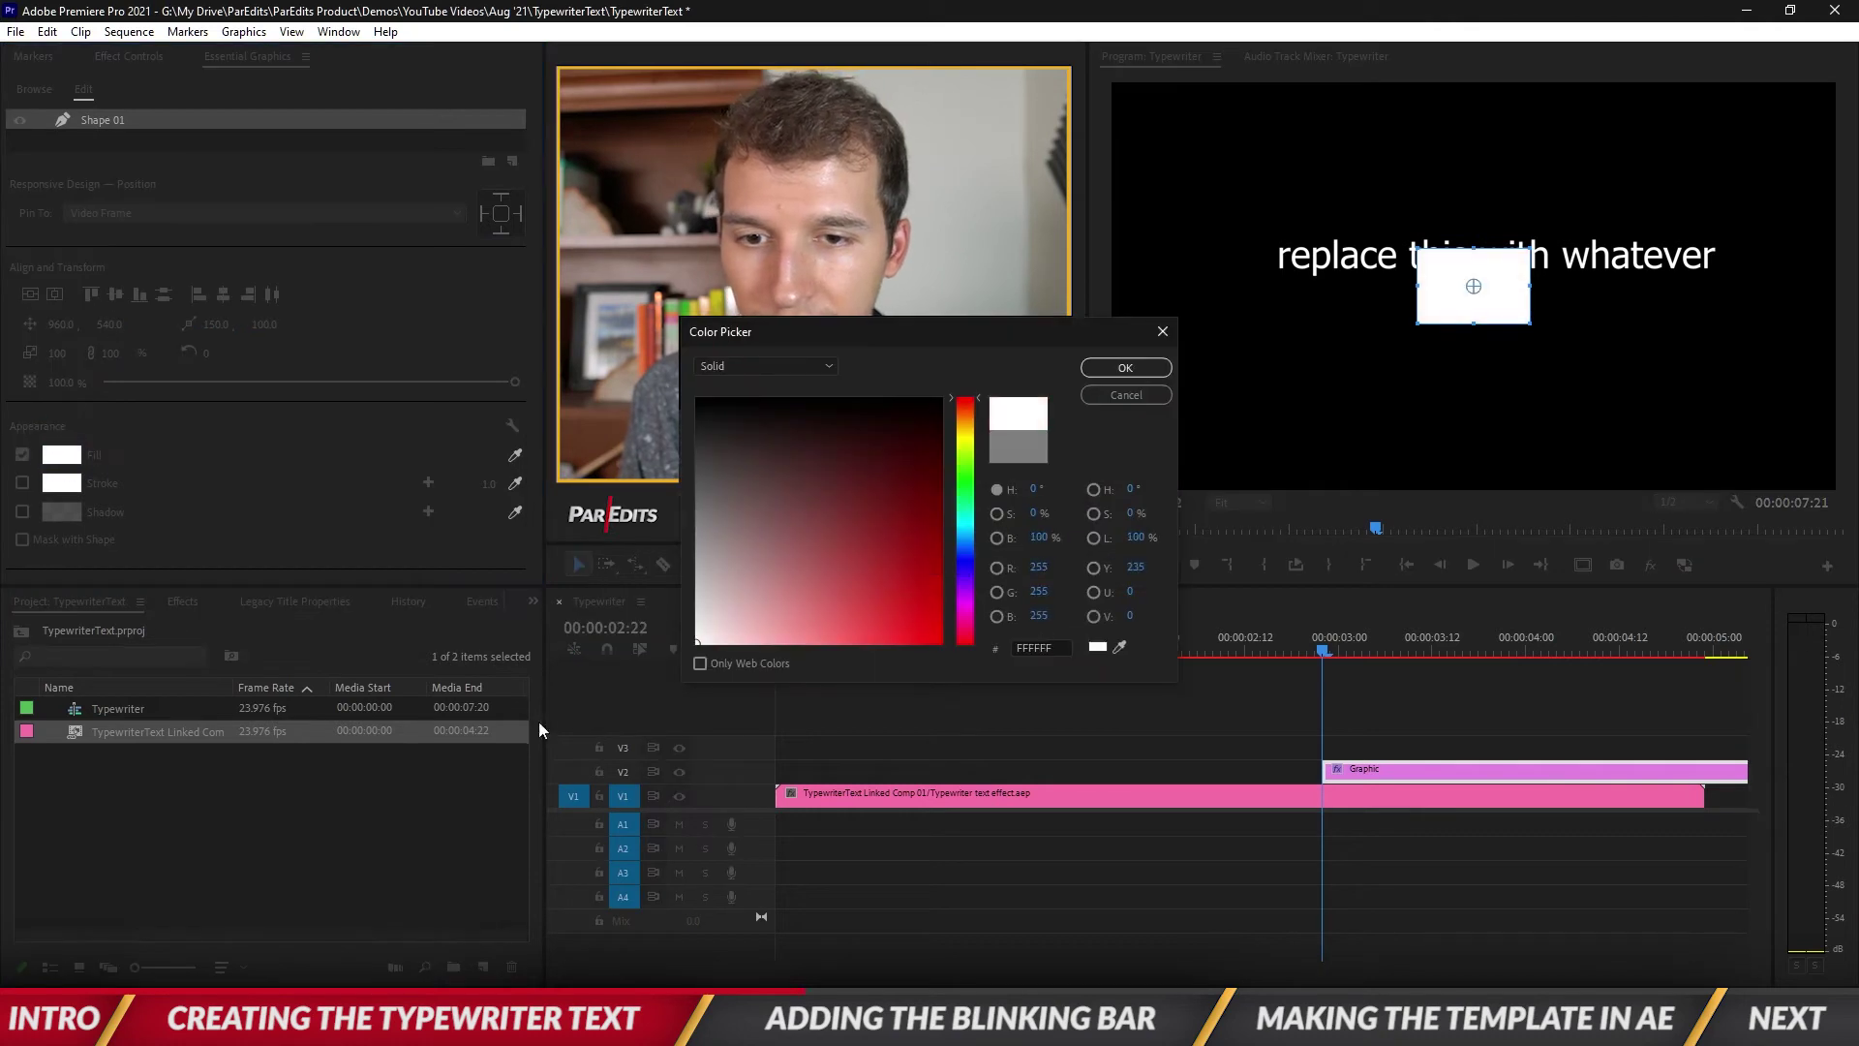
pyautogui.click(1125, 367)
# Narrow it into a thin bar left of the first letter at 75% zoom, starting the clip at 0
pyautogui.moveTo(1531, 282); pyautogui.dragTo(1420, 289)
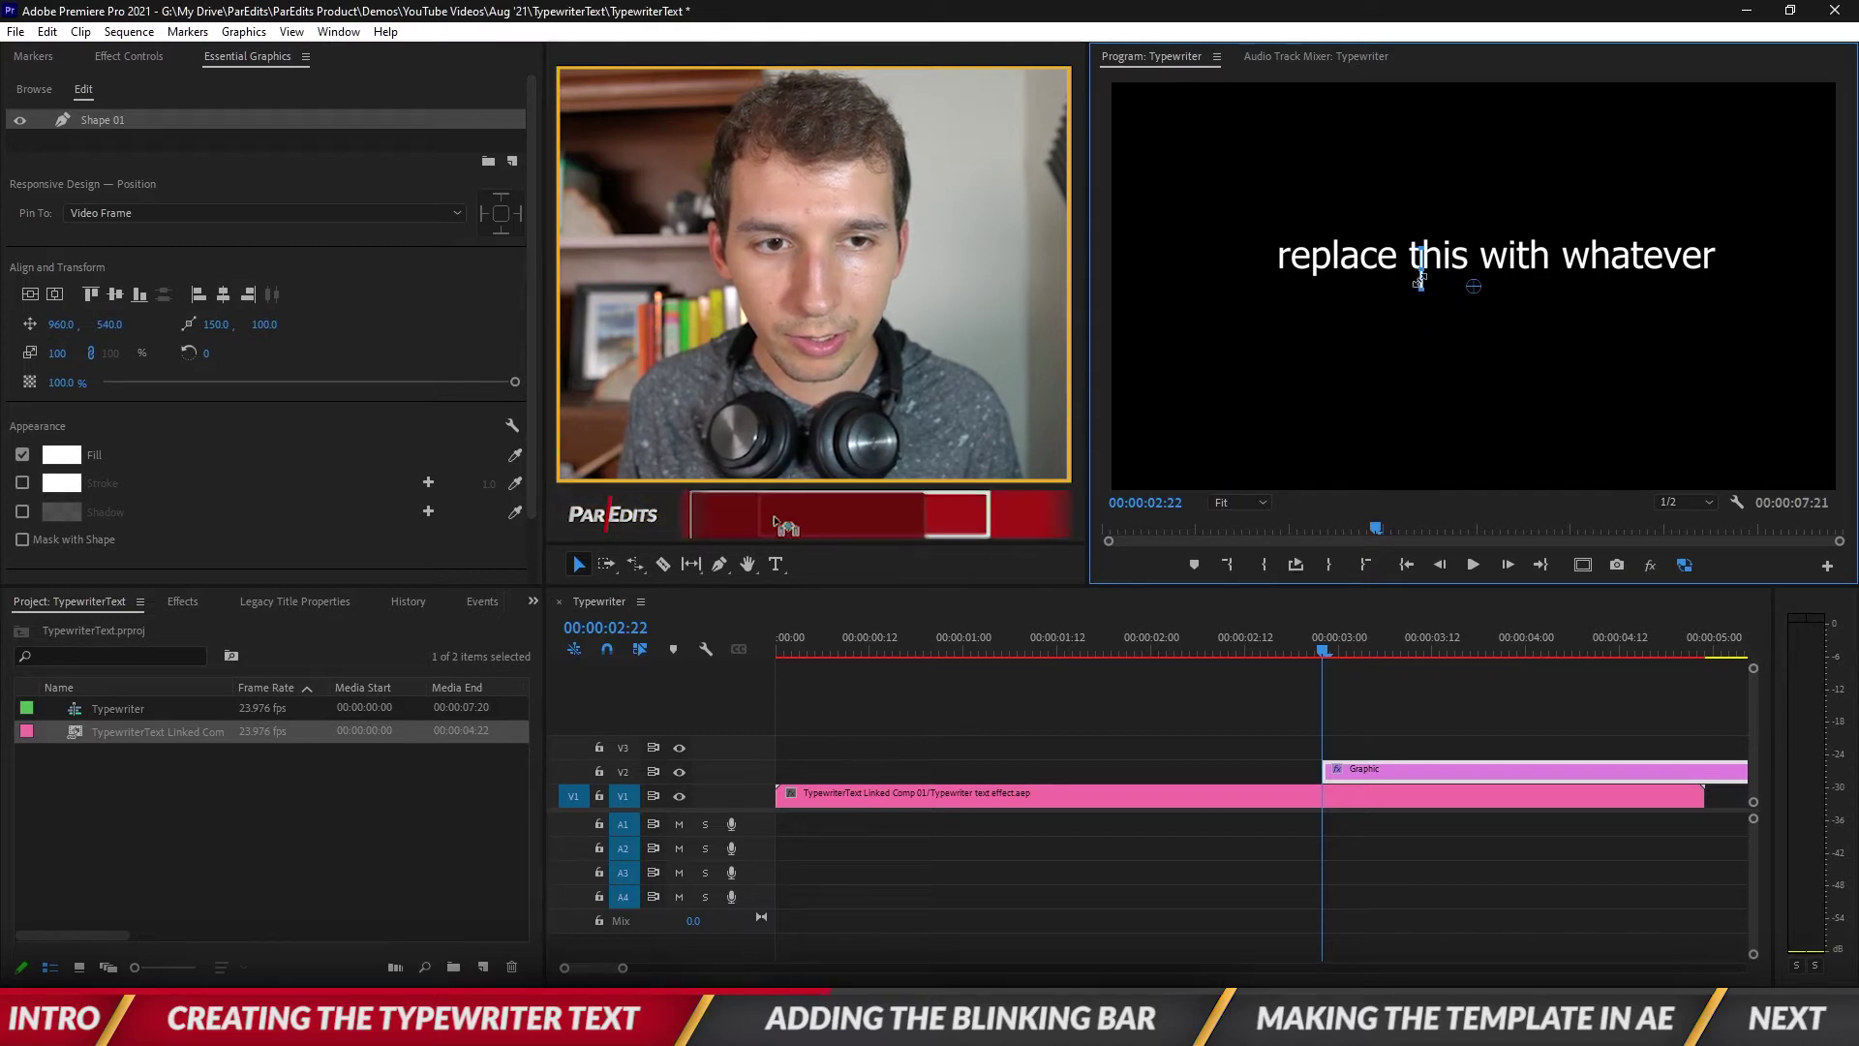
pyautogui.click(1240, 504)
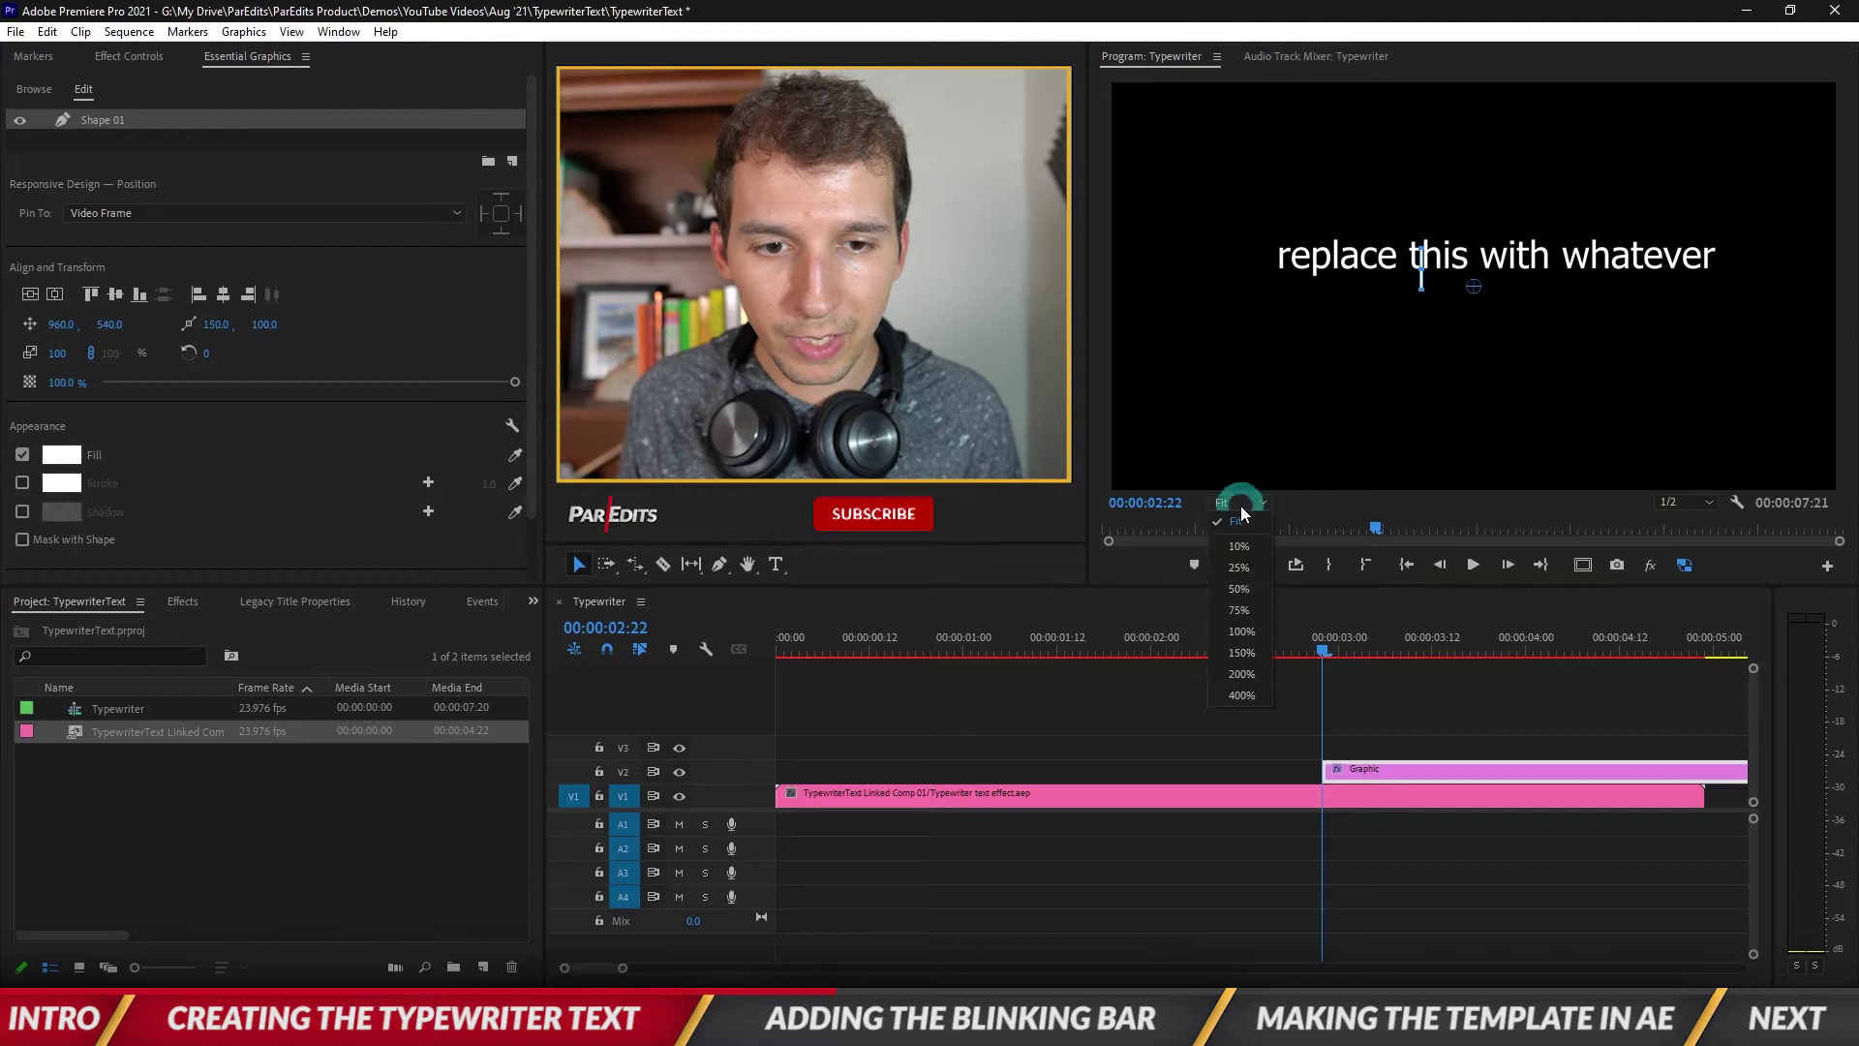
pyautogui.click(1243, 610)
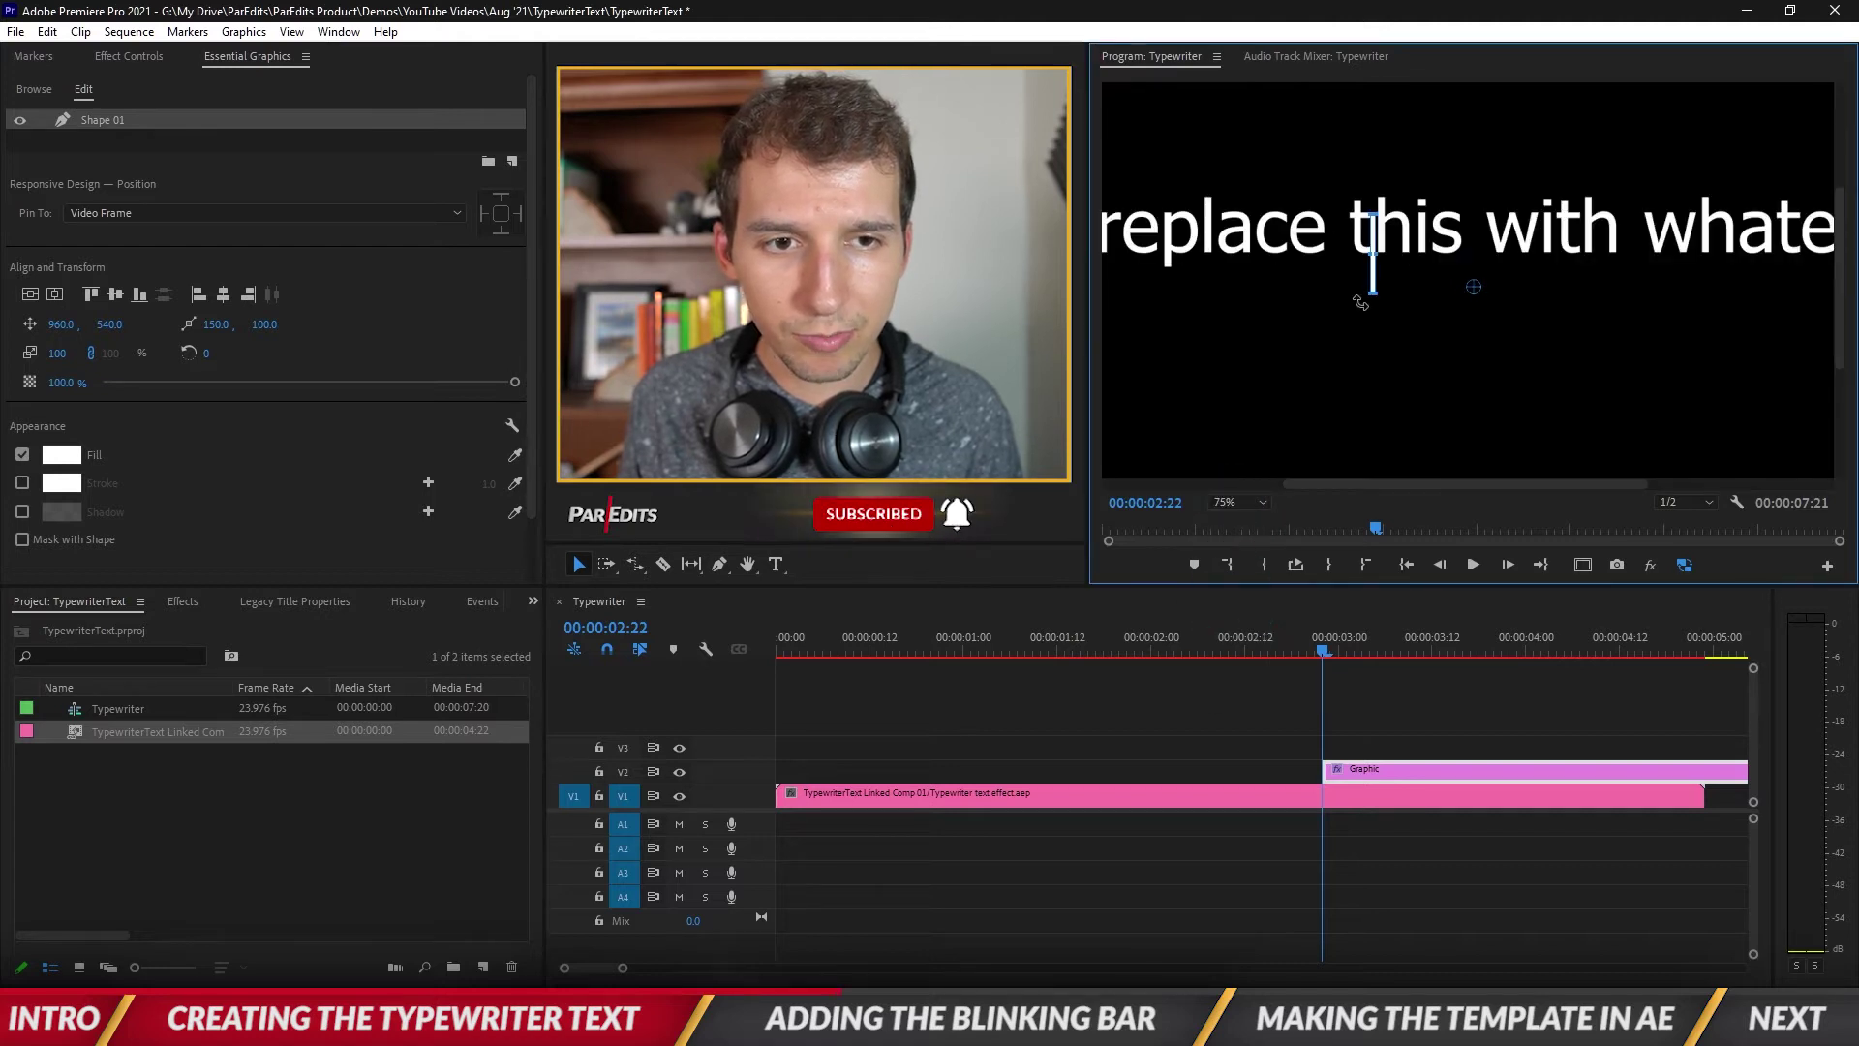
pyautogui.moveTo(1349, 483); pyautogui.dragTo(1321, 477)
pyautogui.moveTo(1425, 263); pyautogui.dragTo(1144, 254)
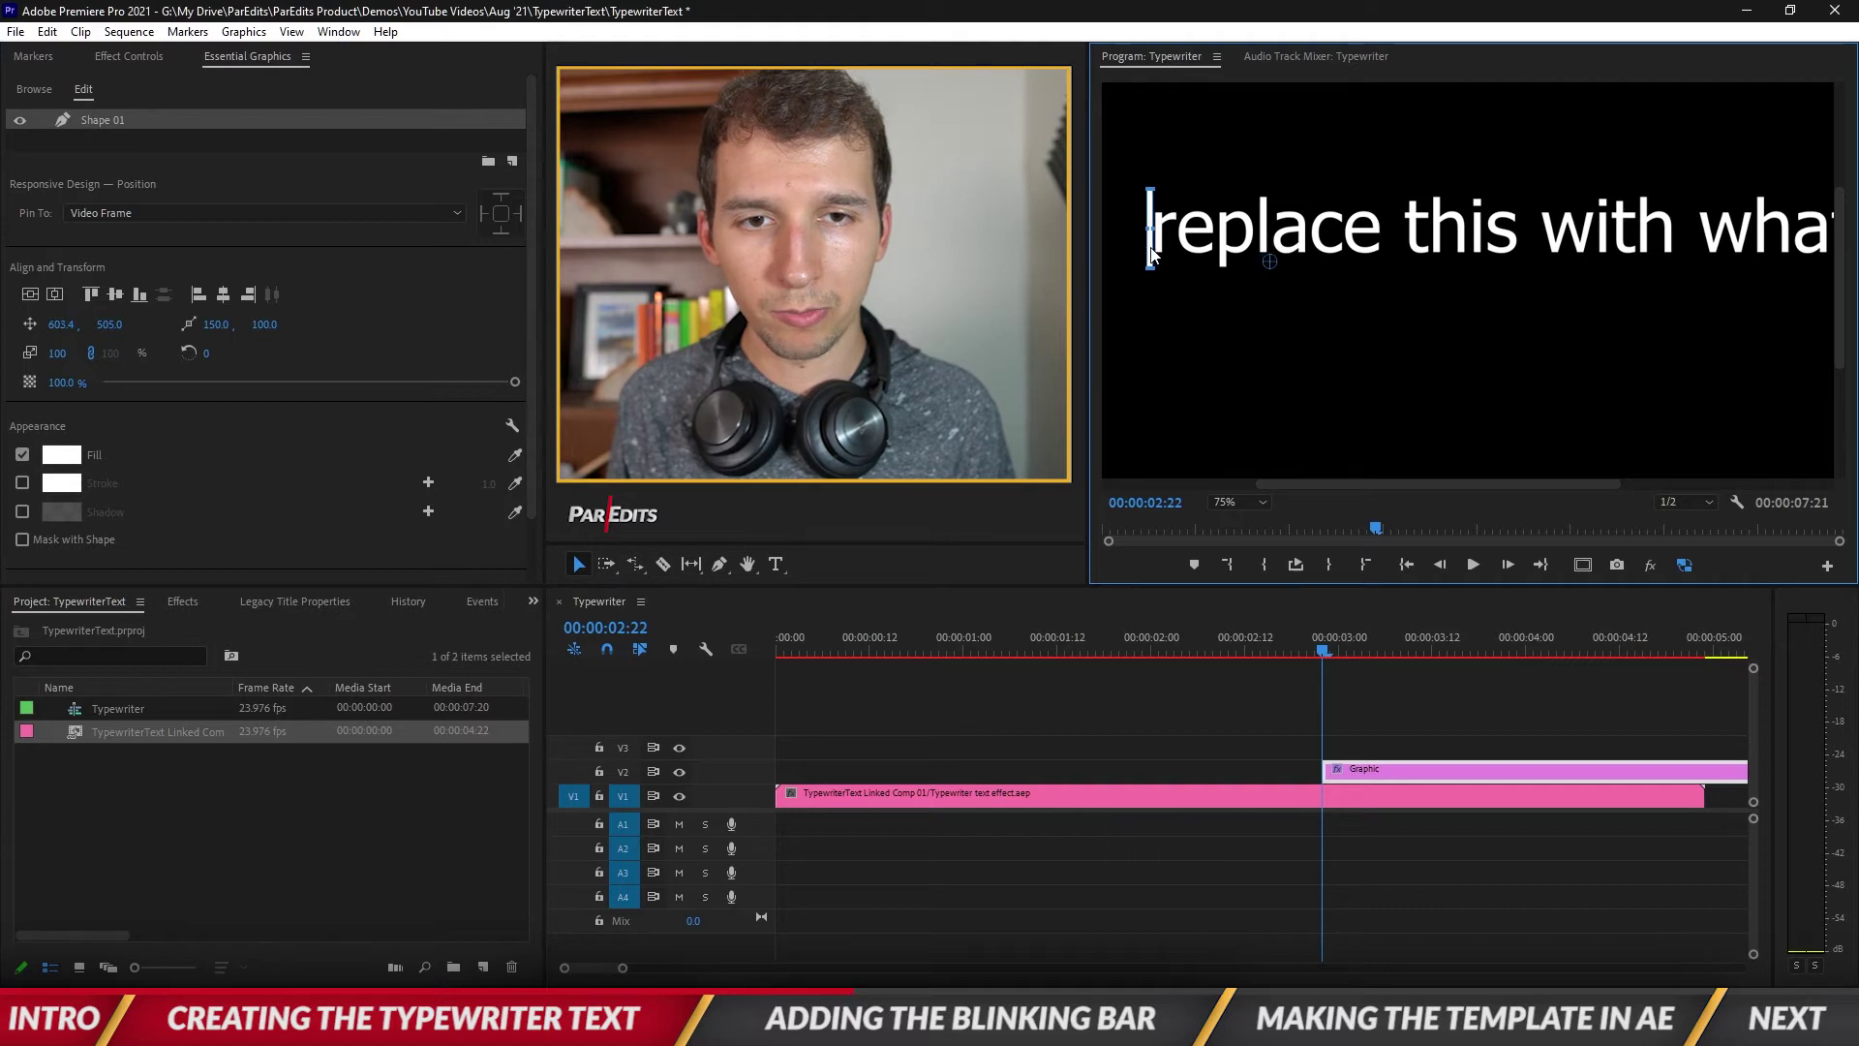
pyautogui.moveTo(1150, 253); pyautogui.dragTo(1148, 253)
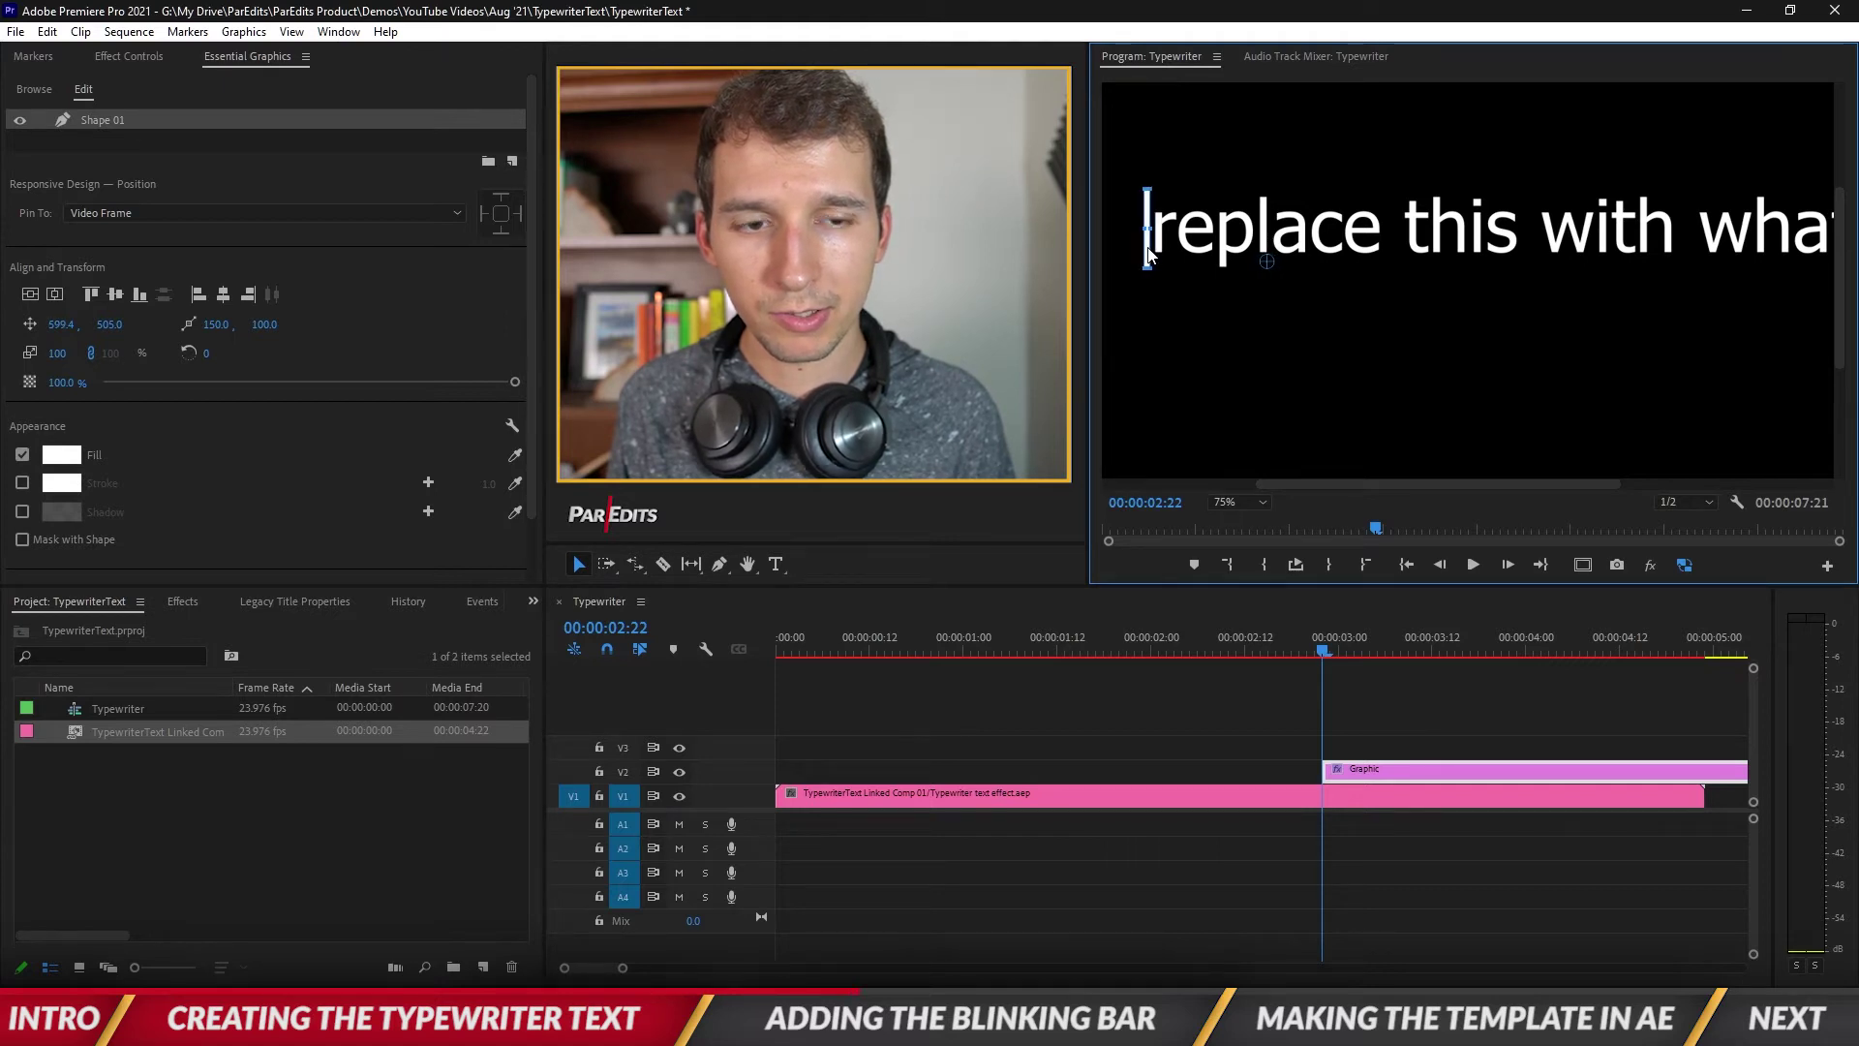
pyautogui.moveTo(1398, 772); pyautogui.dragTo(850, 773)
pyautogui.moveTo(823, 639); pyautogui.dragTo(775, 645)
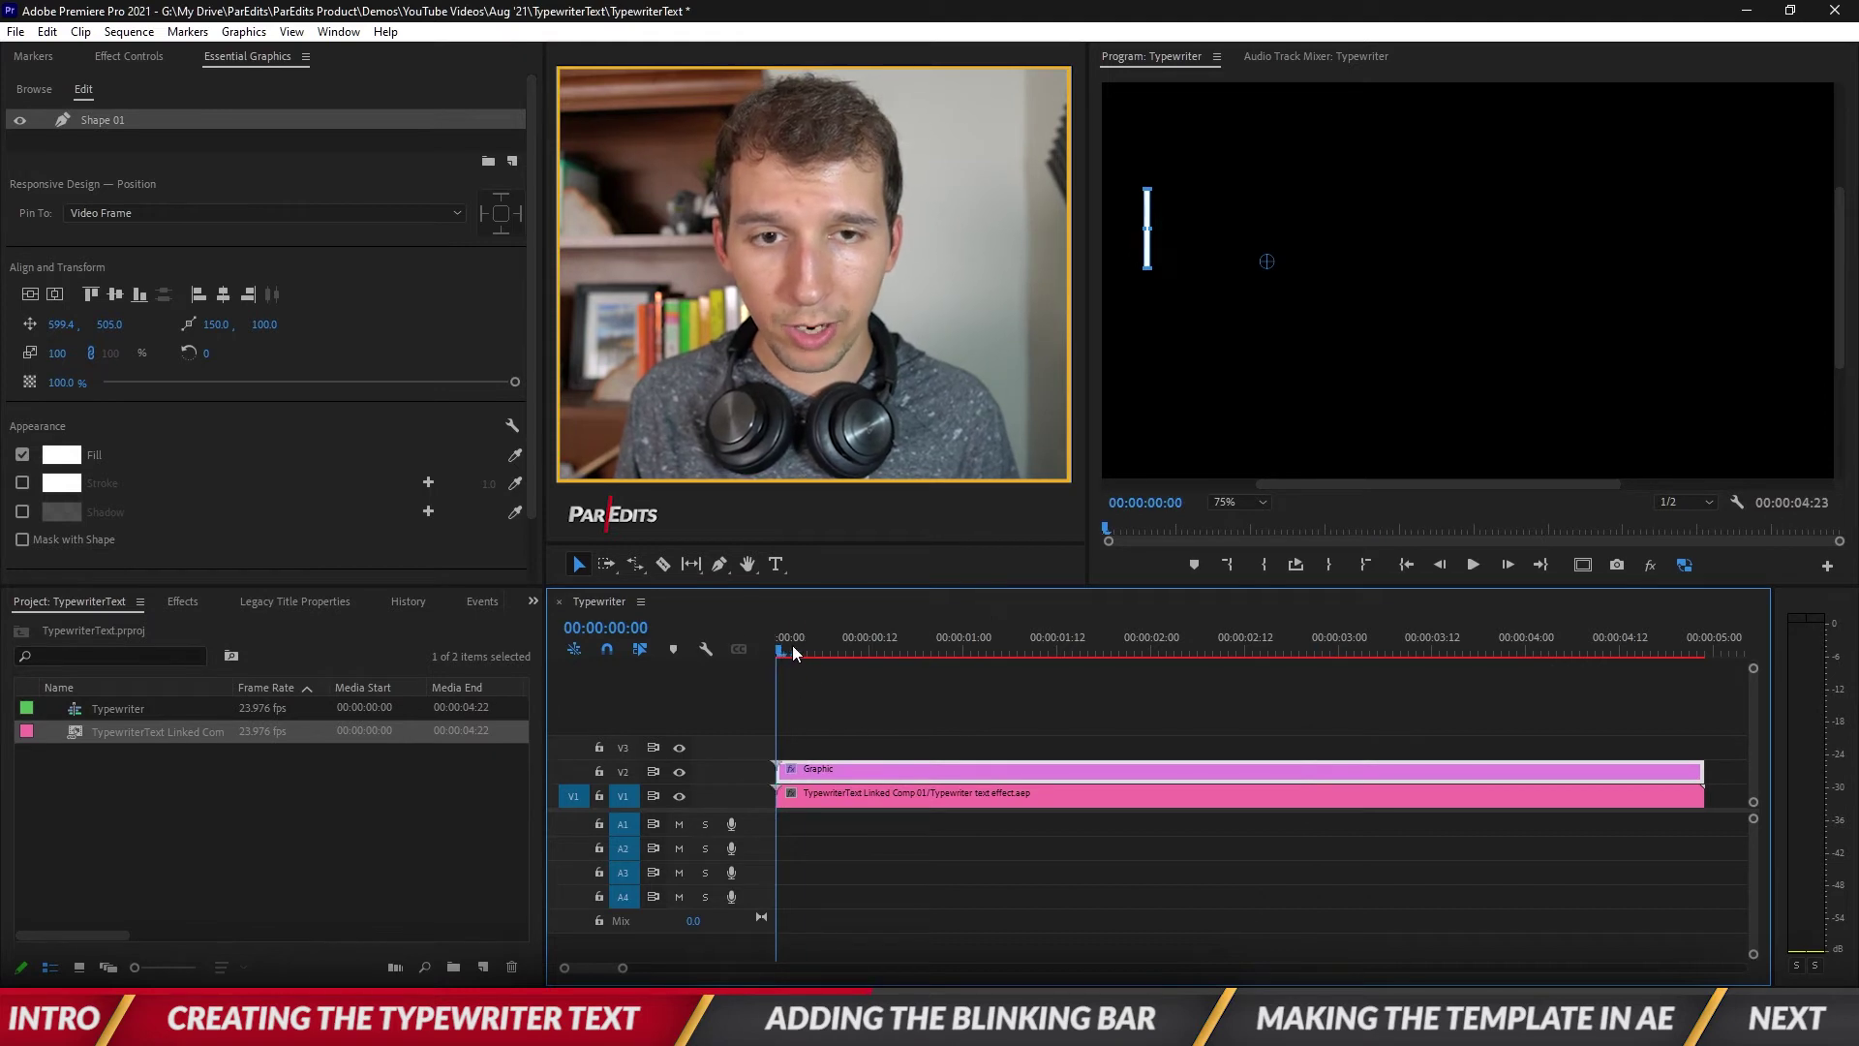
# Add a Vector Motion Position keyframe (960, 540) at the bar's start with Hold interpolation
pyautogui.moveTo(775, 645)
pyautogui.mouseDown()
pyautogui.moveTo(809, 647)
pyautogui.moveTo(796, 652)
pyautogui.mouseUp()
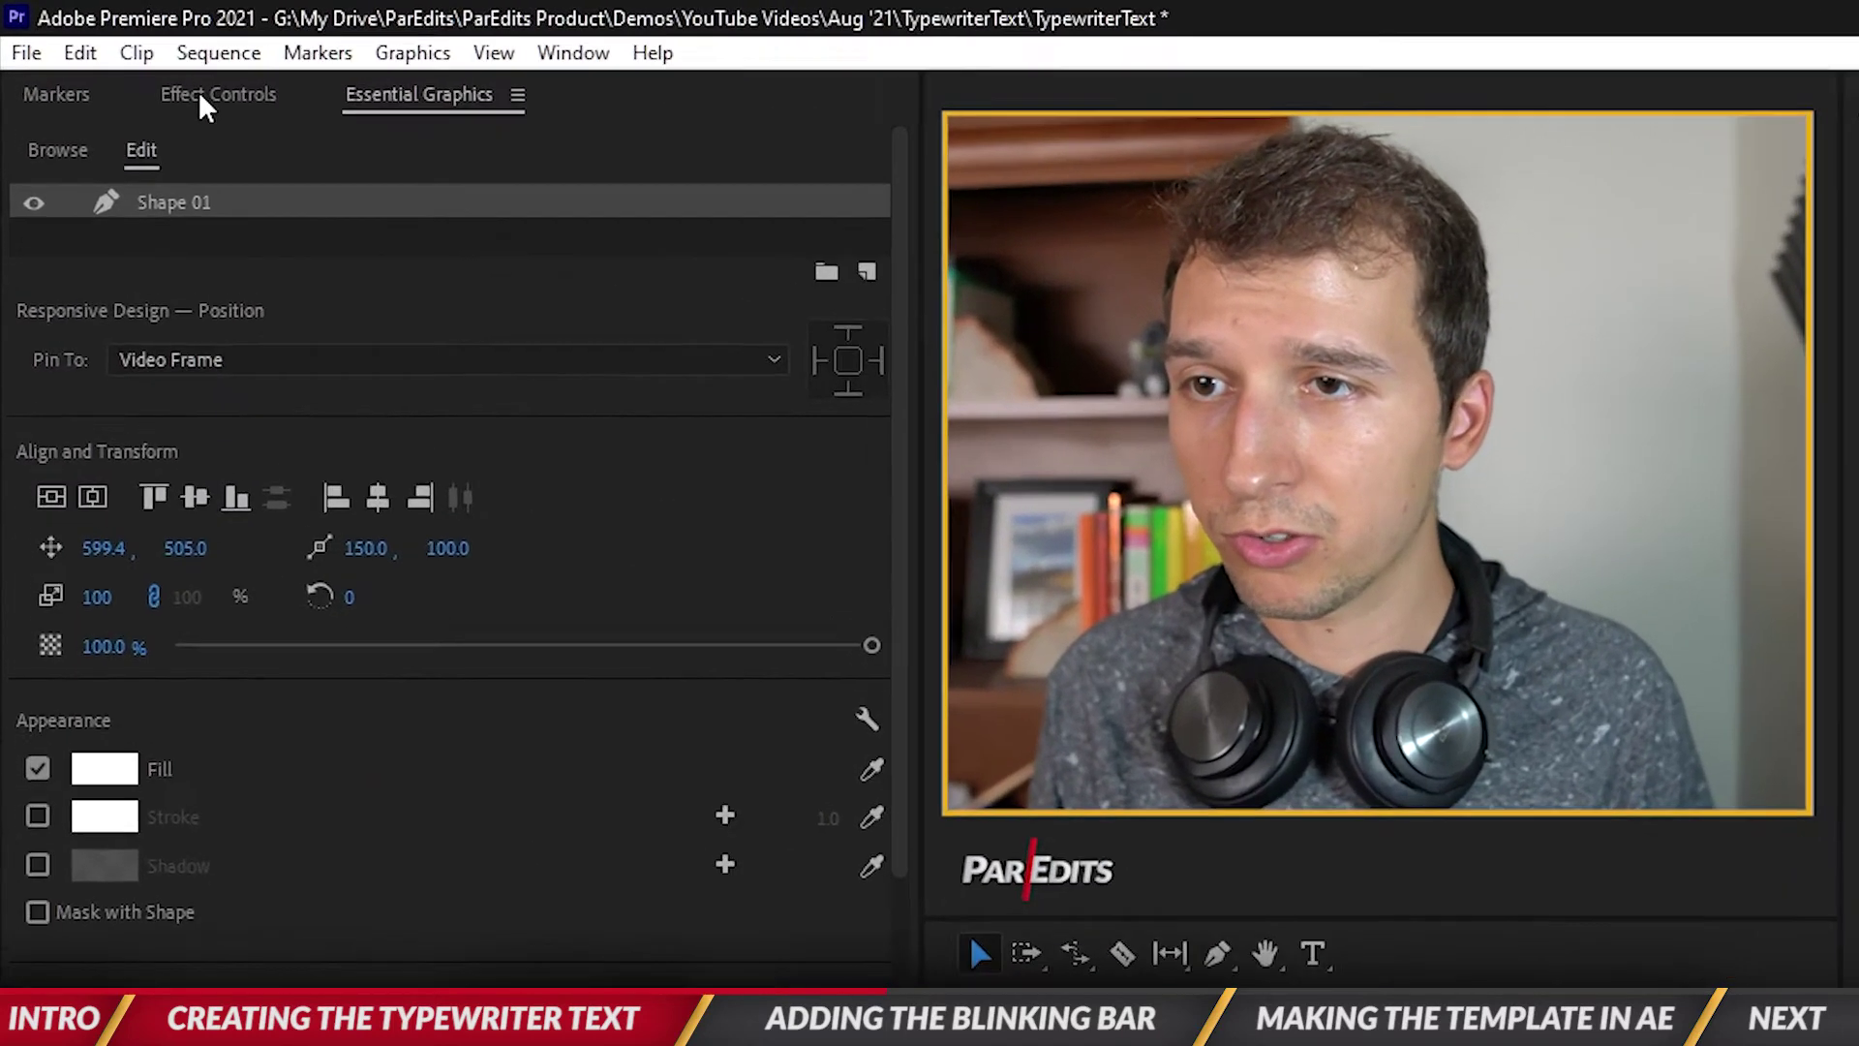
pyautogui.click(199, 91)
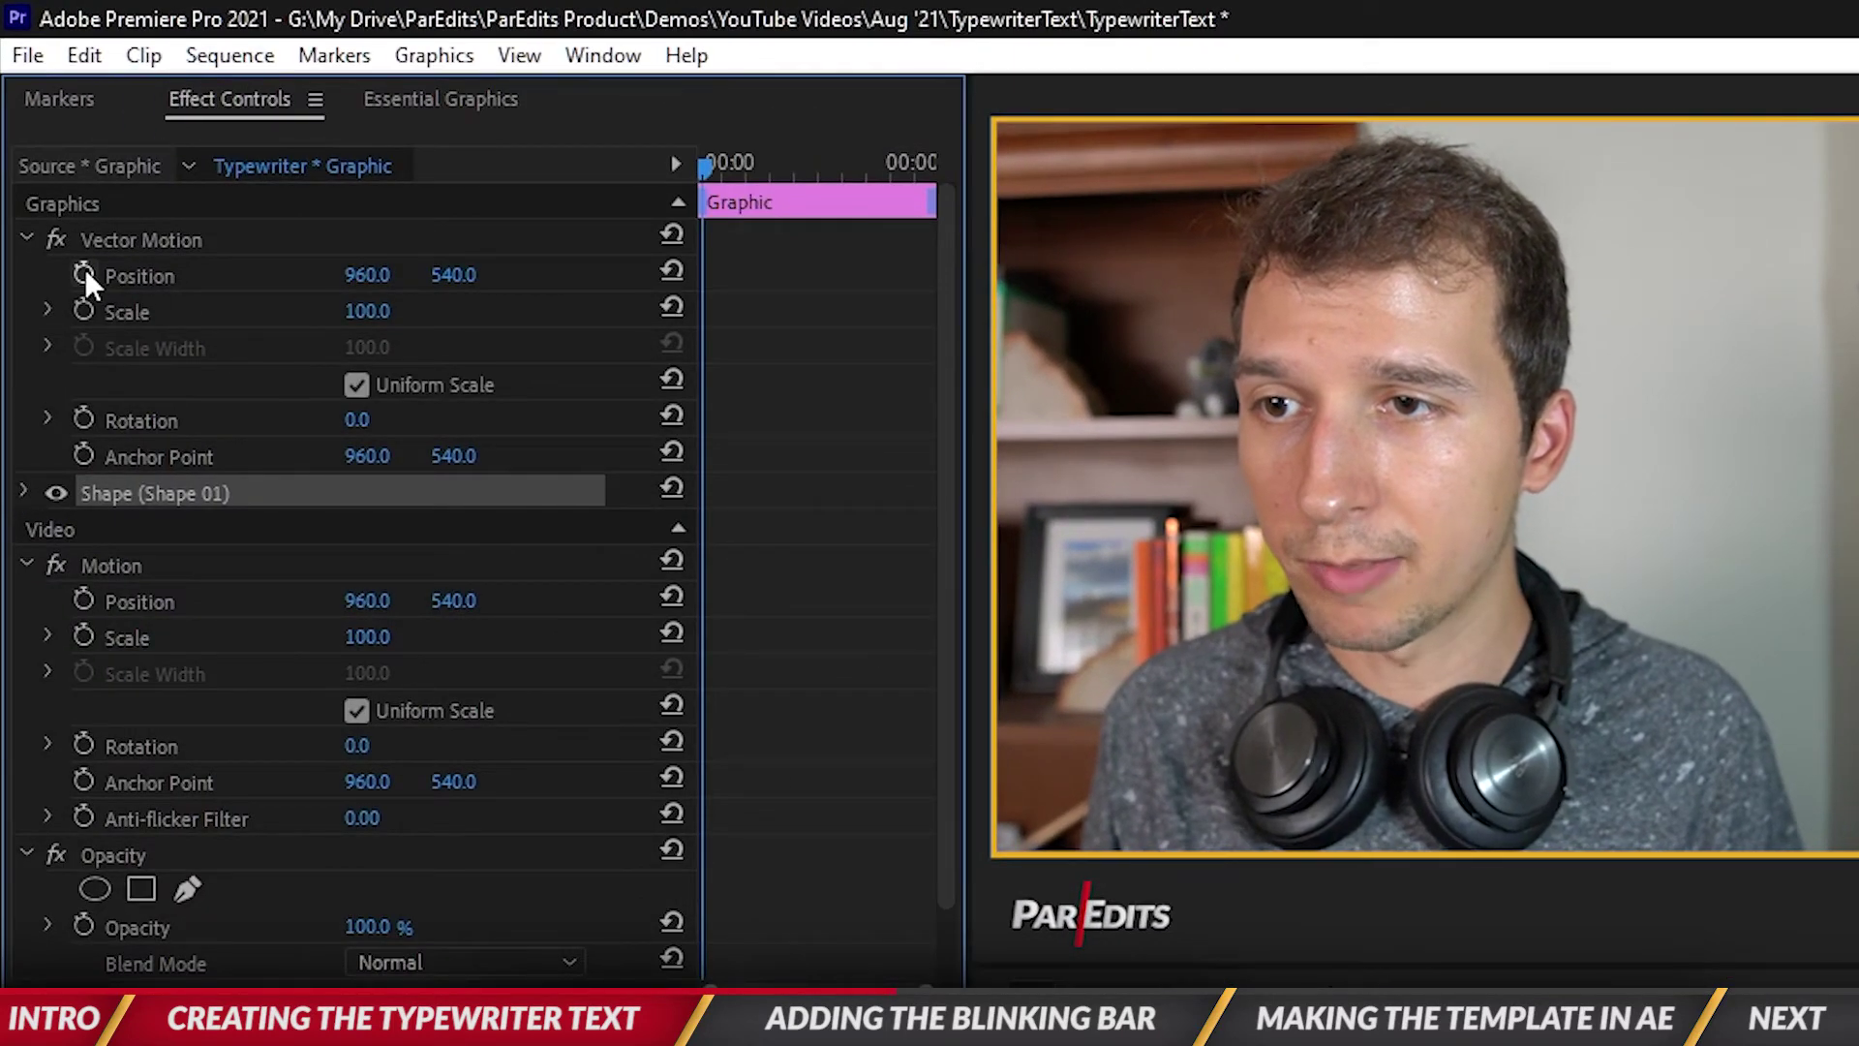
pyautogui.click(84, 273)
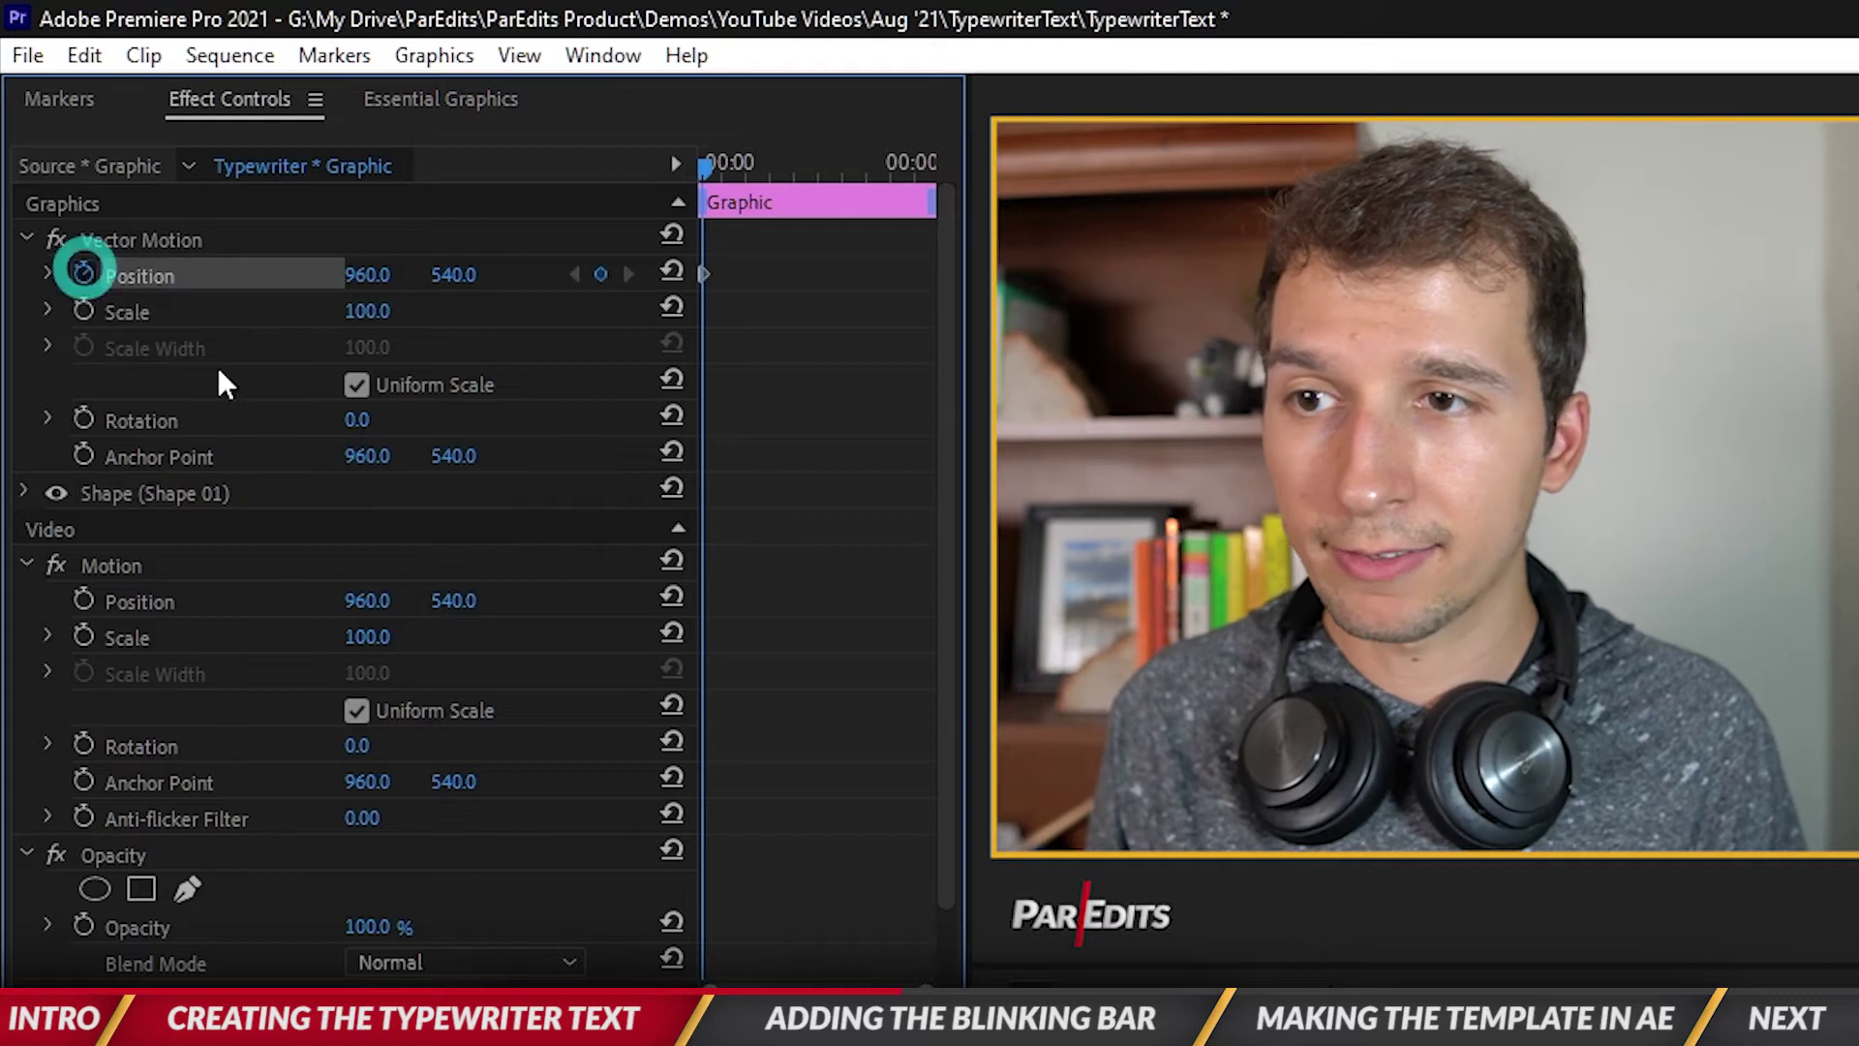
pyautogui.moveTo(925, 985); pyautogui.dragTo(861, 985)
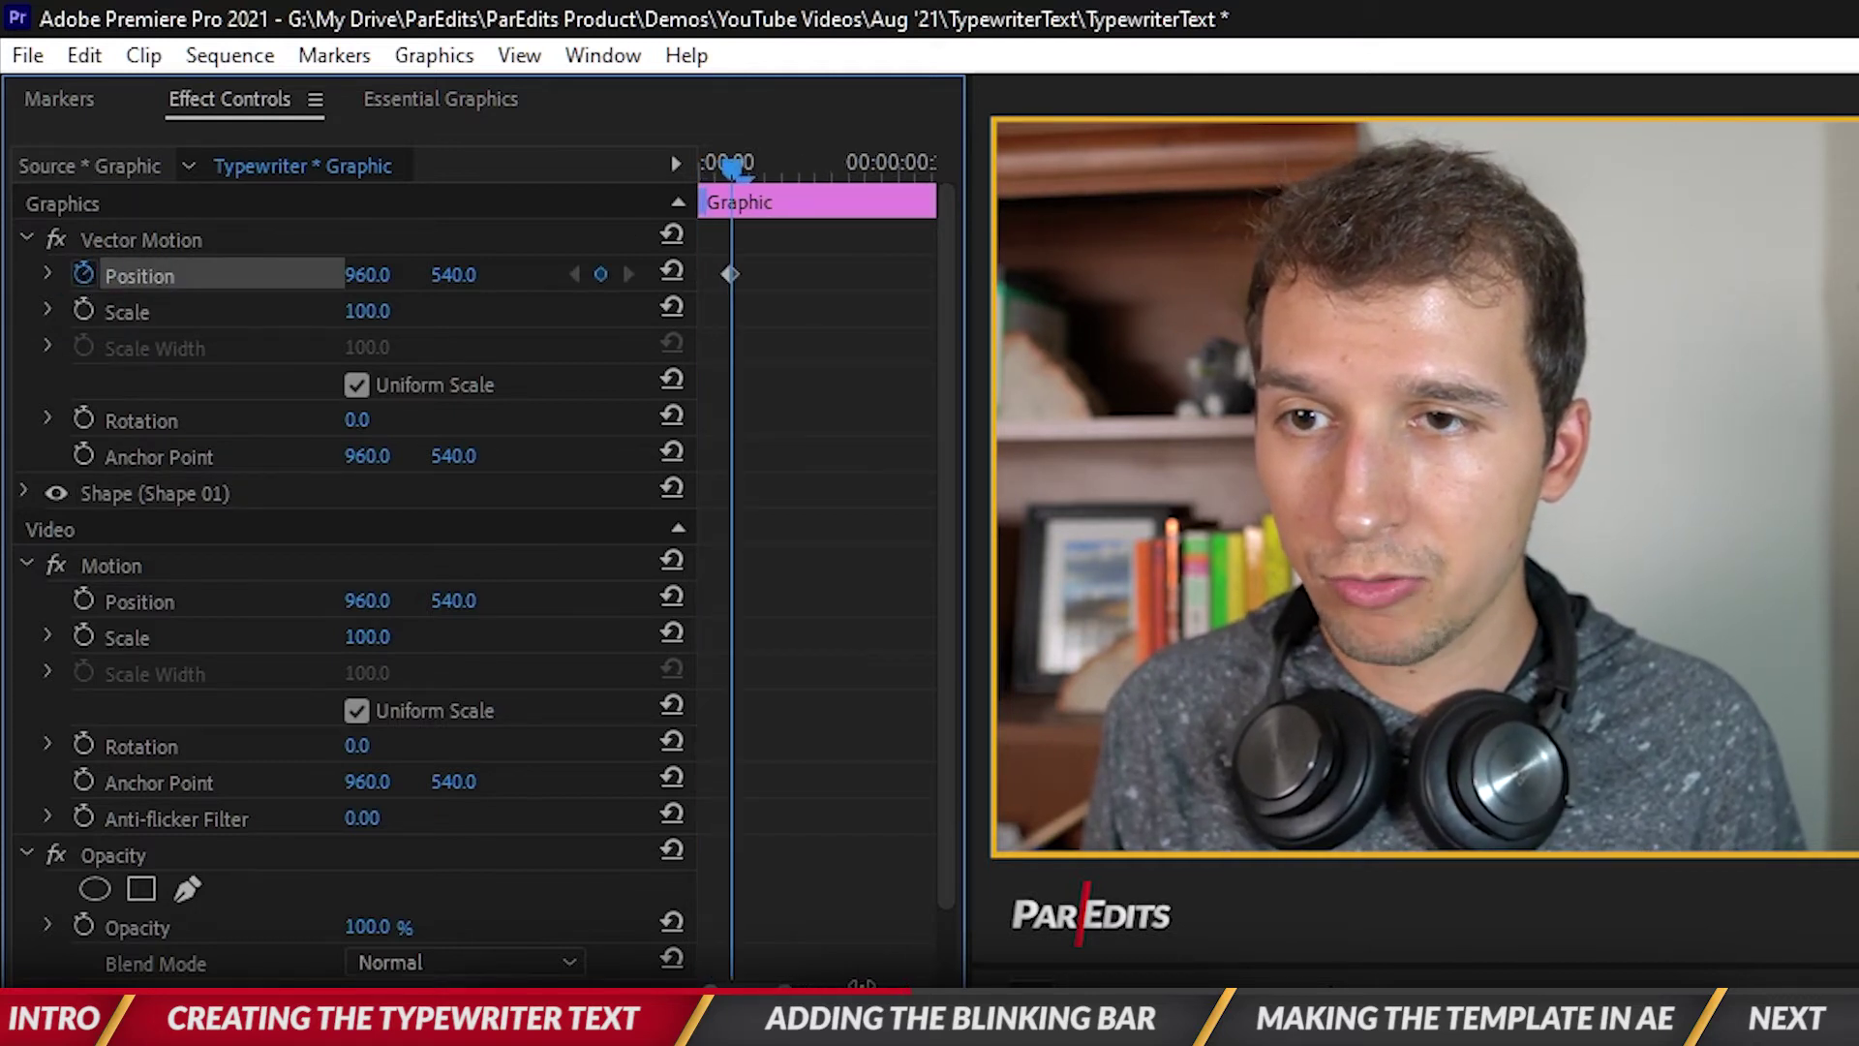
pyautogui.rightClick(732, 274)
pyautogui.moveTo(877, 566)
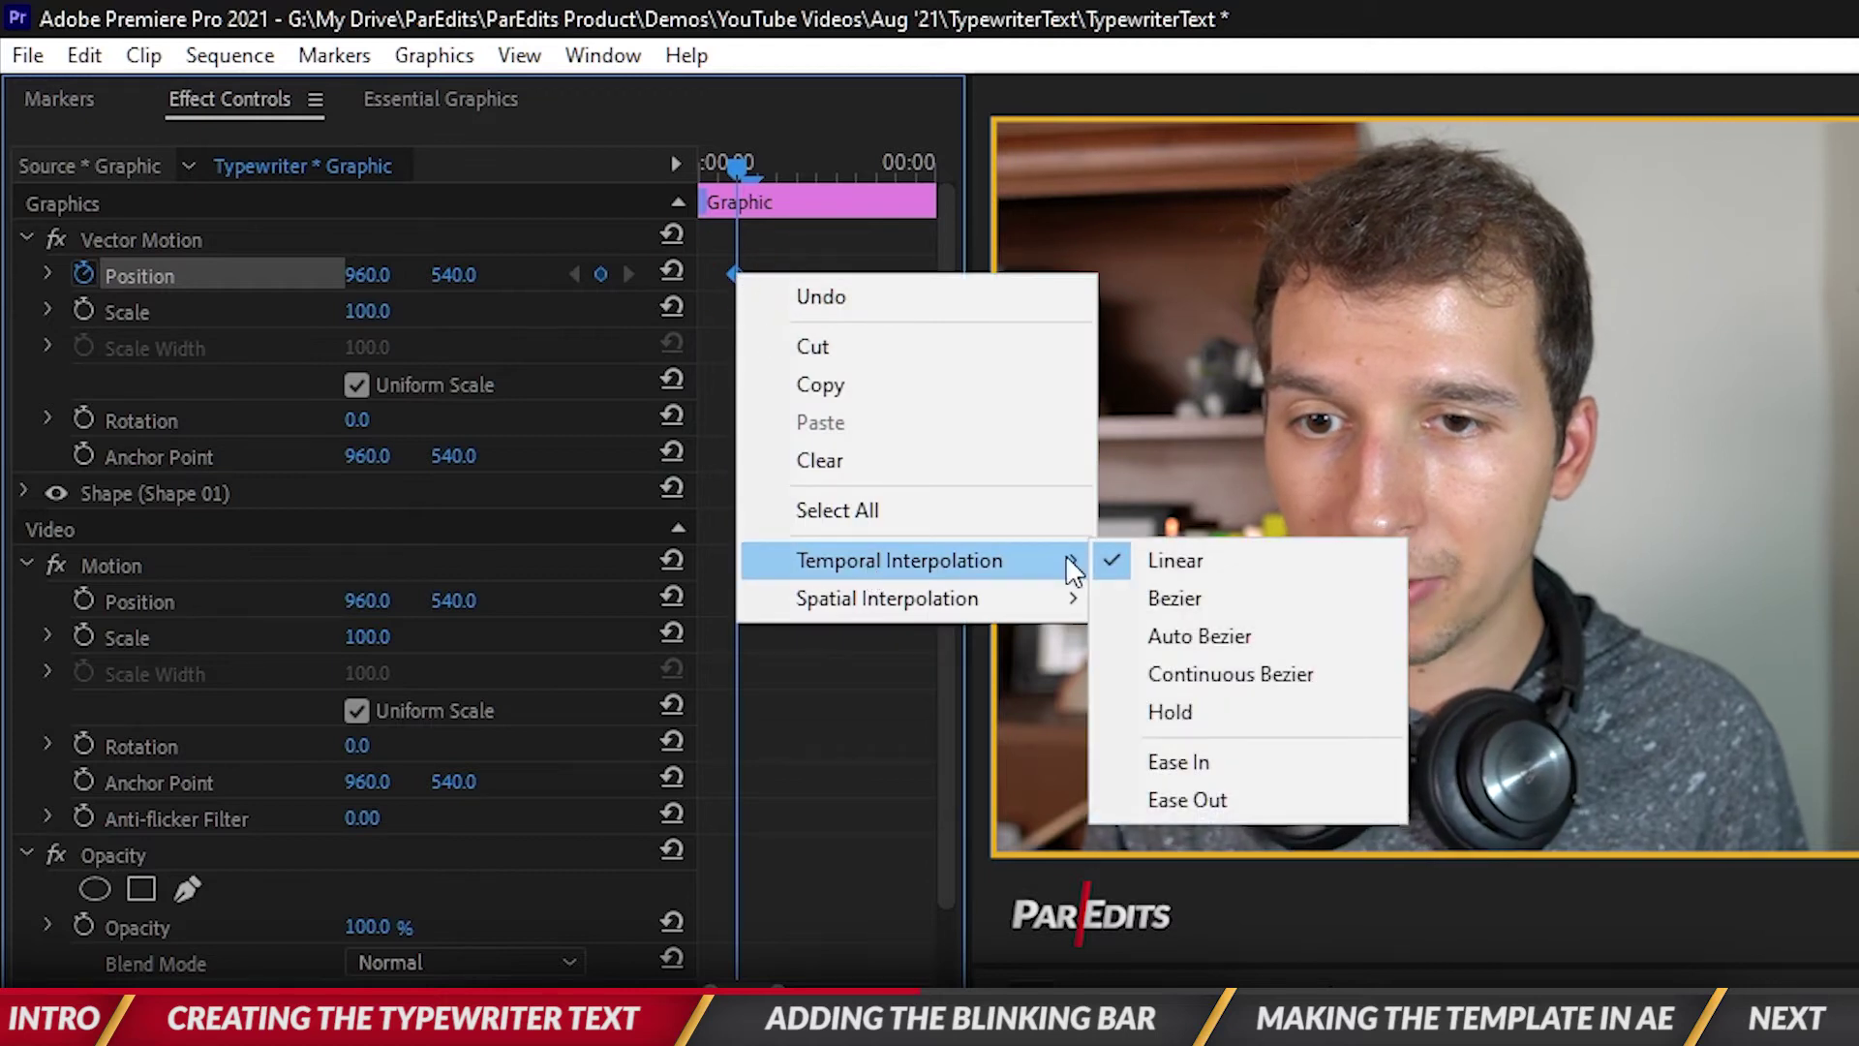
pyautogui.click(1211, 713)
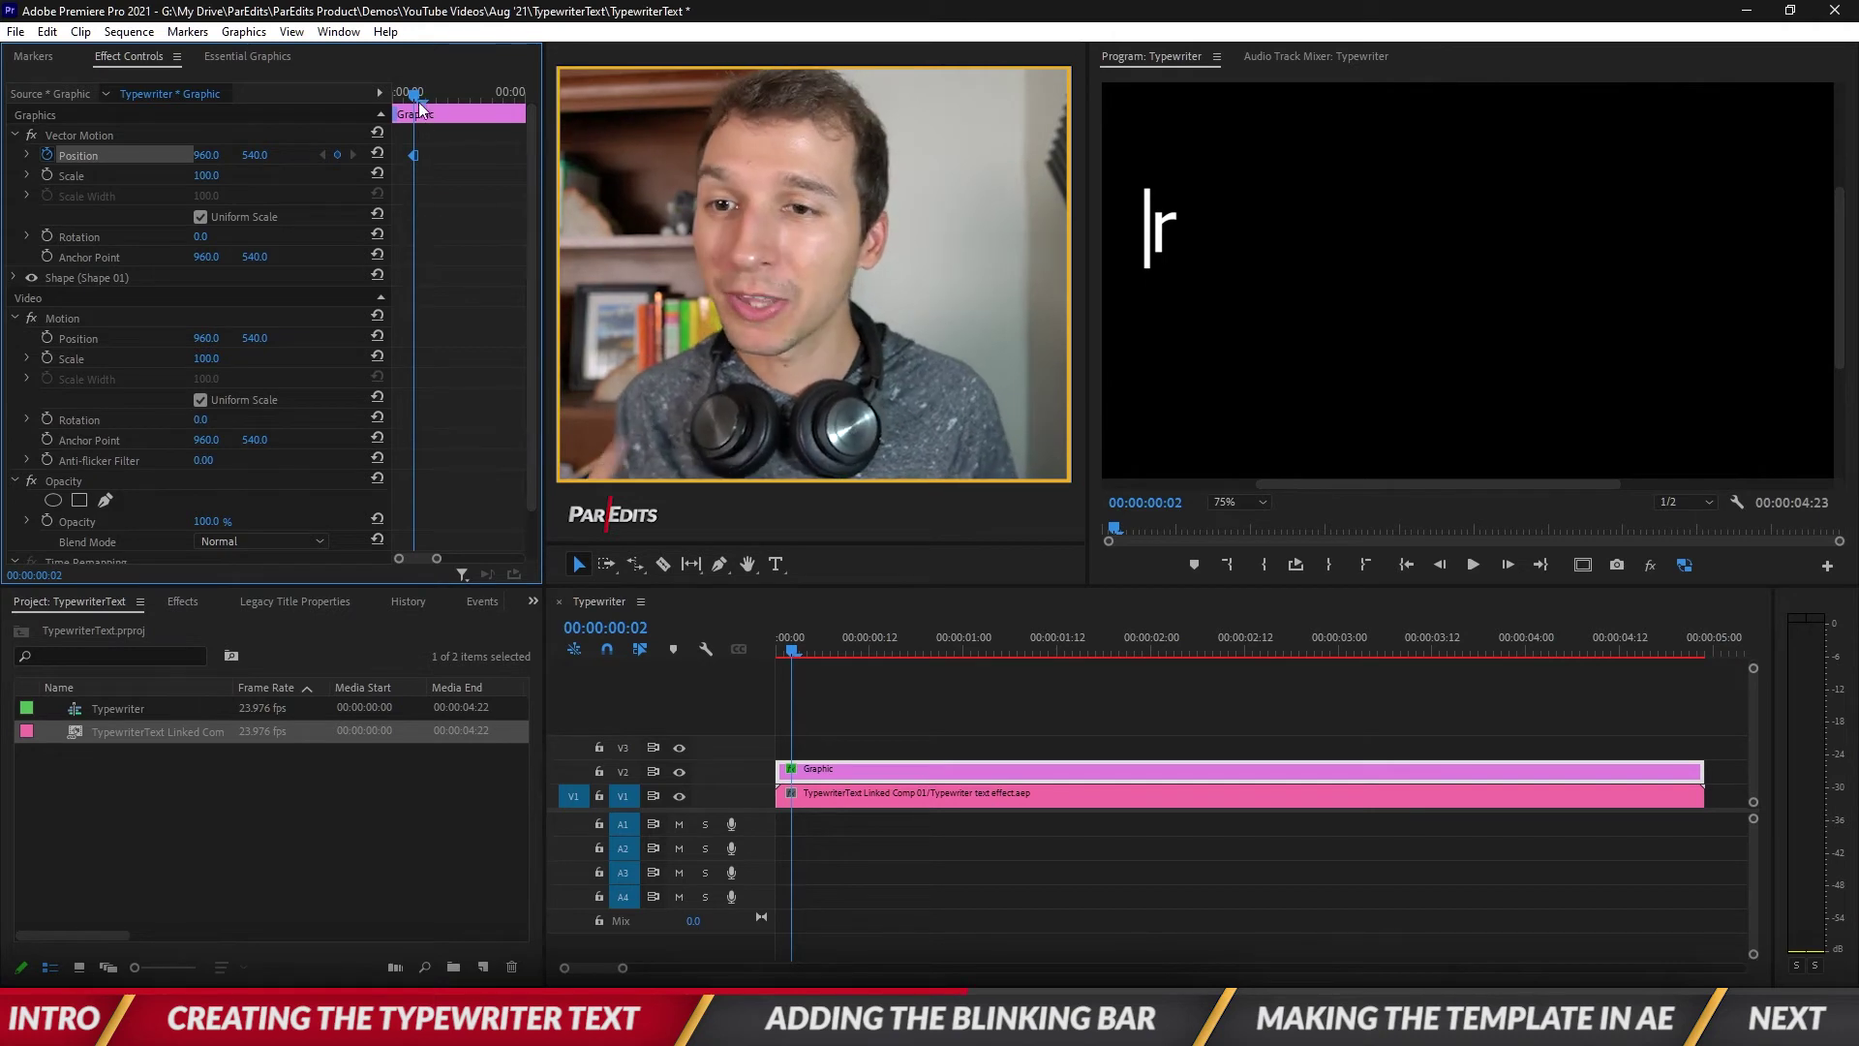
# Move the Position keyframe to 00:00:00:00 and shift the bar after 're', 'rep' and 'l'
pyautogui.moveTo(414, 154); pyautogui.dragTo(310, 166)
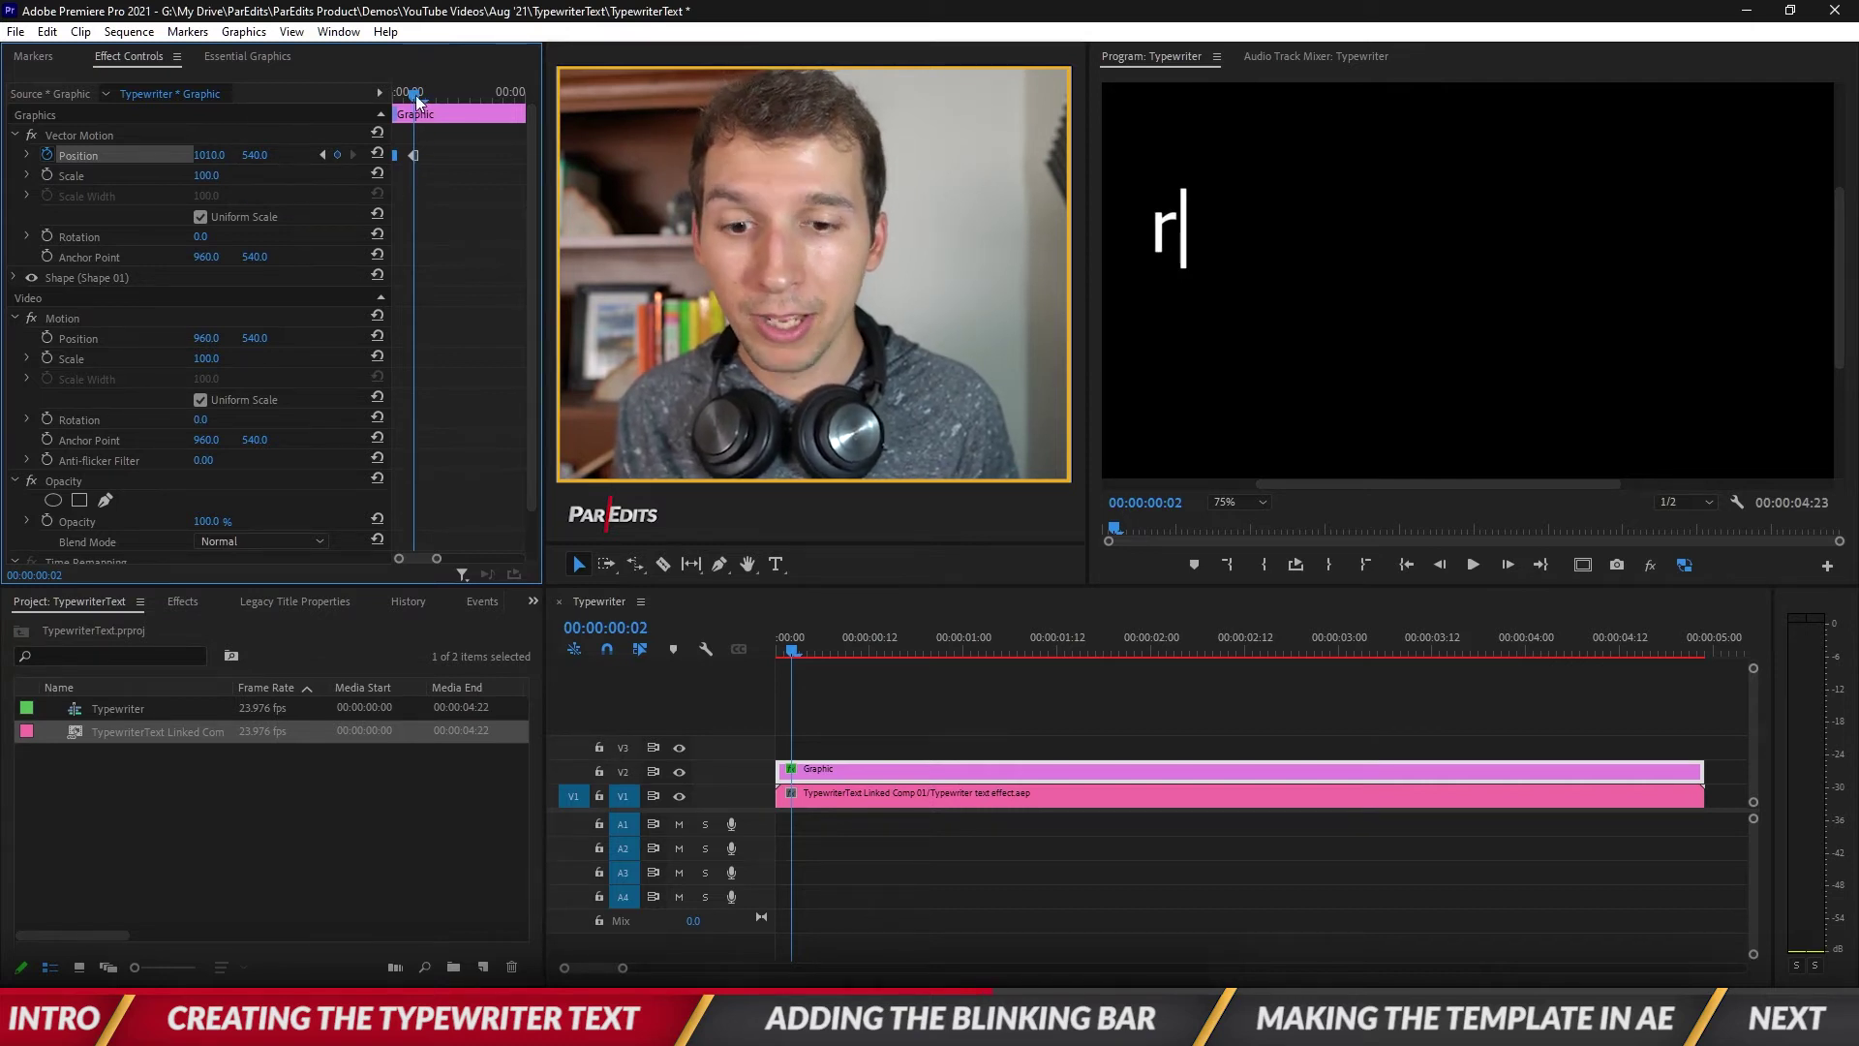
pyautogui.moveTo(422, 89); pyautogui.dragTo(438, 90)
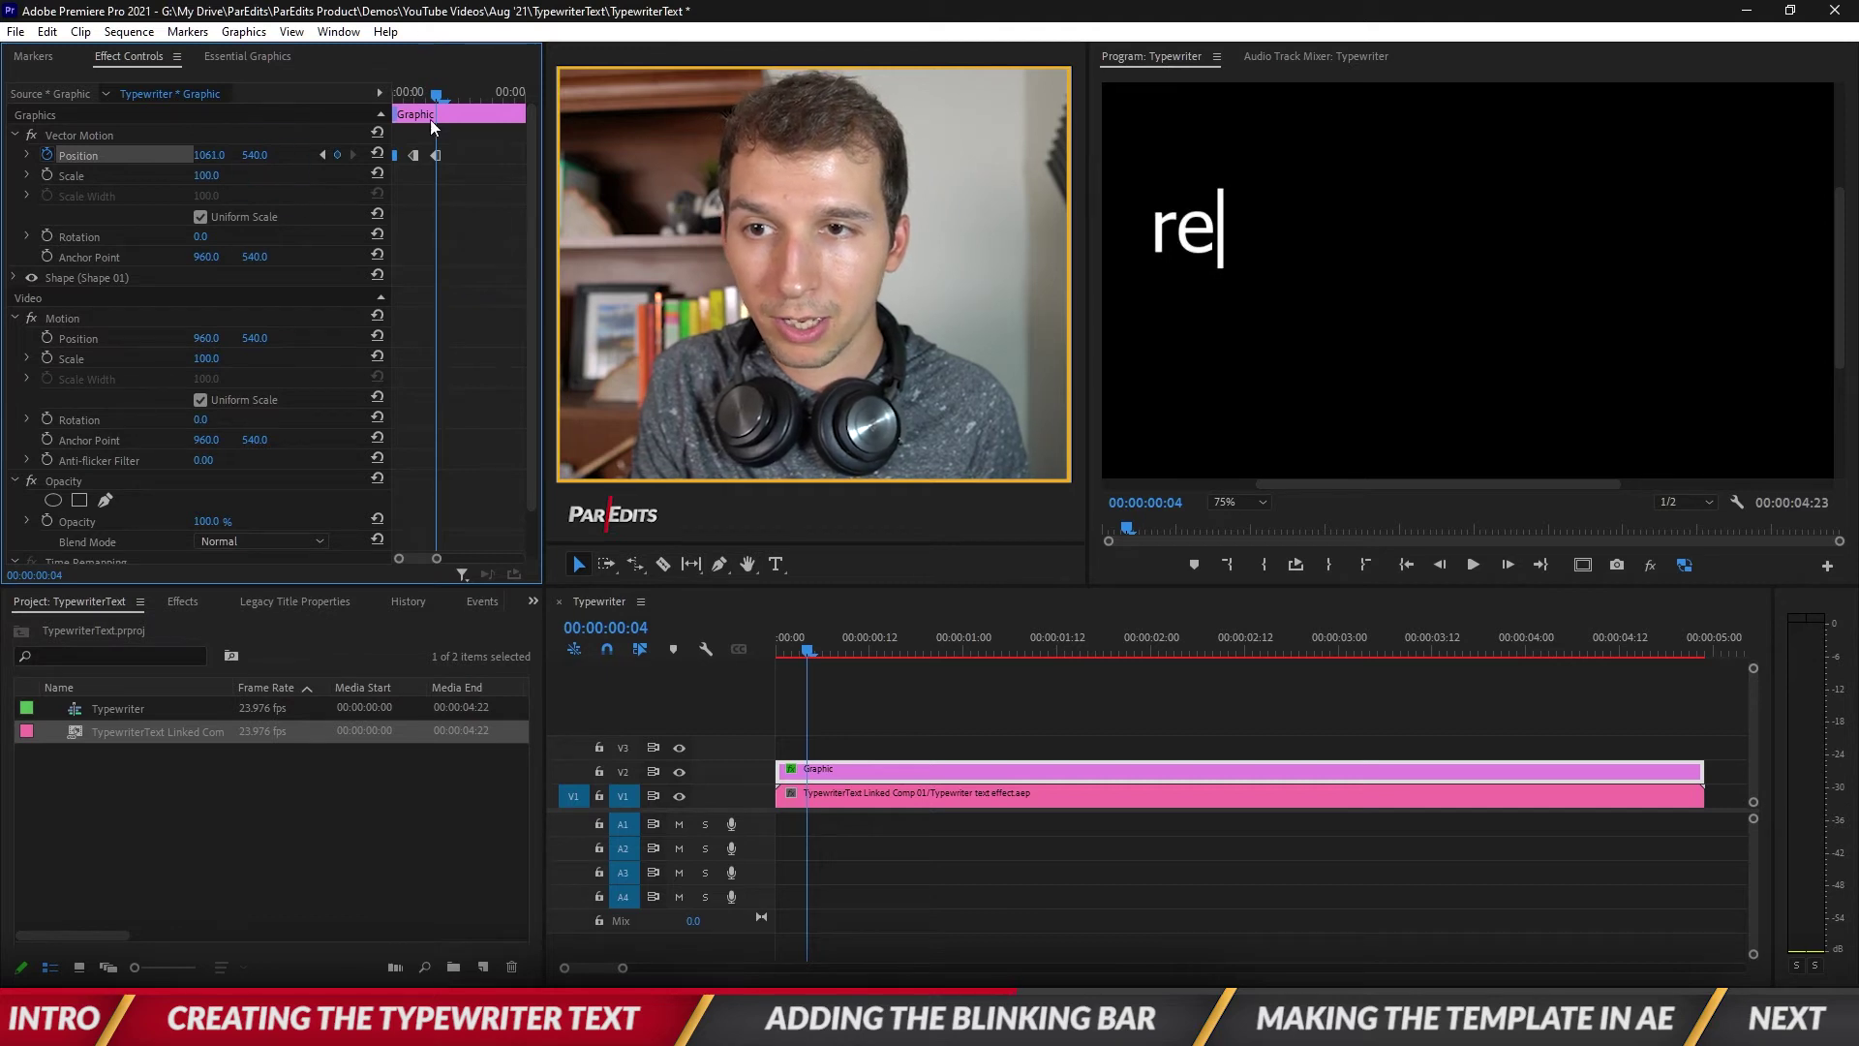
pyautogui.moveTo(445, 91); pyautogui.dragTo(457, 91)
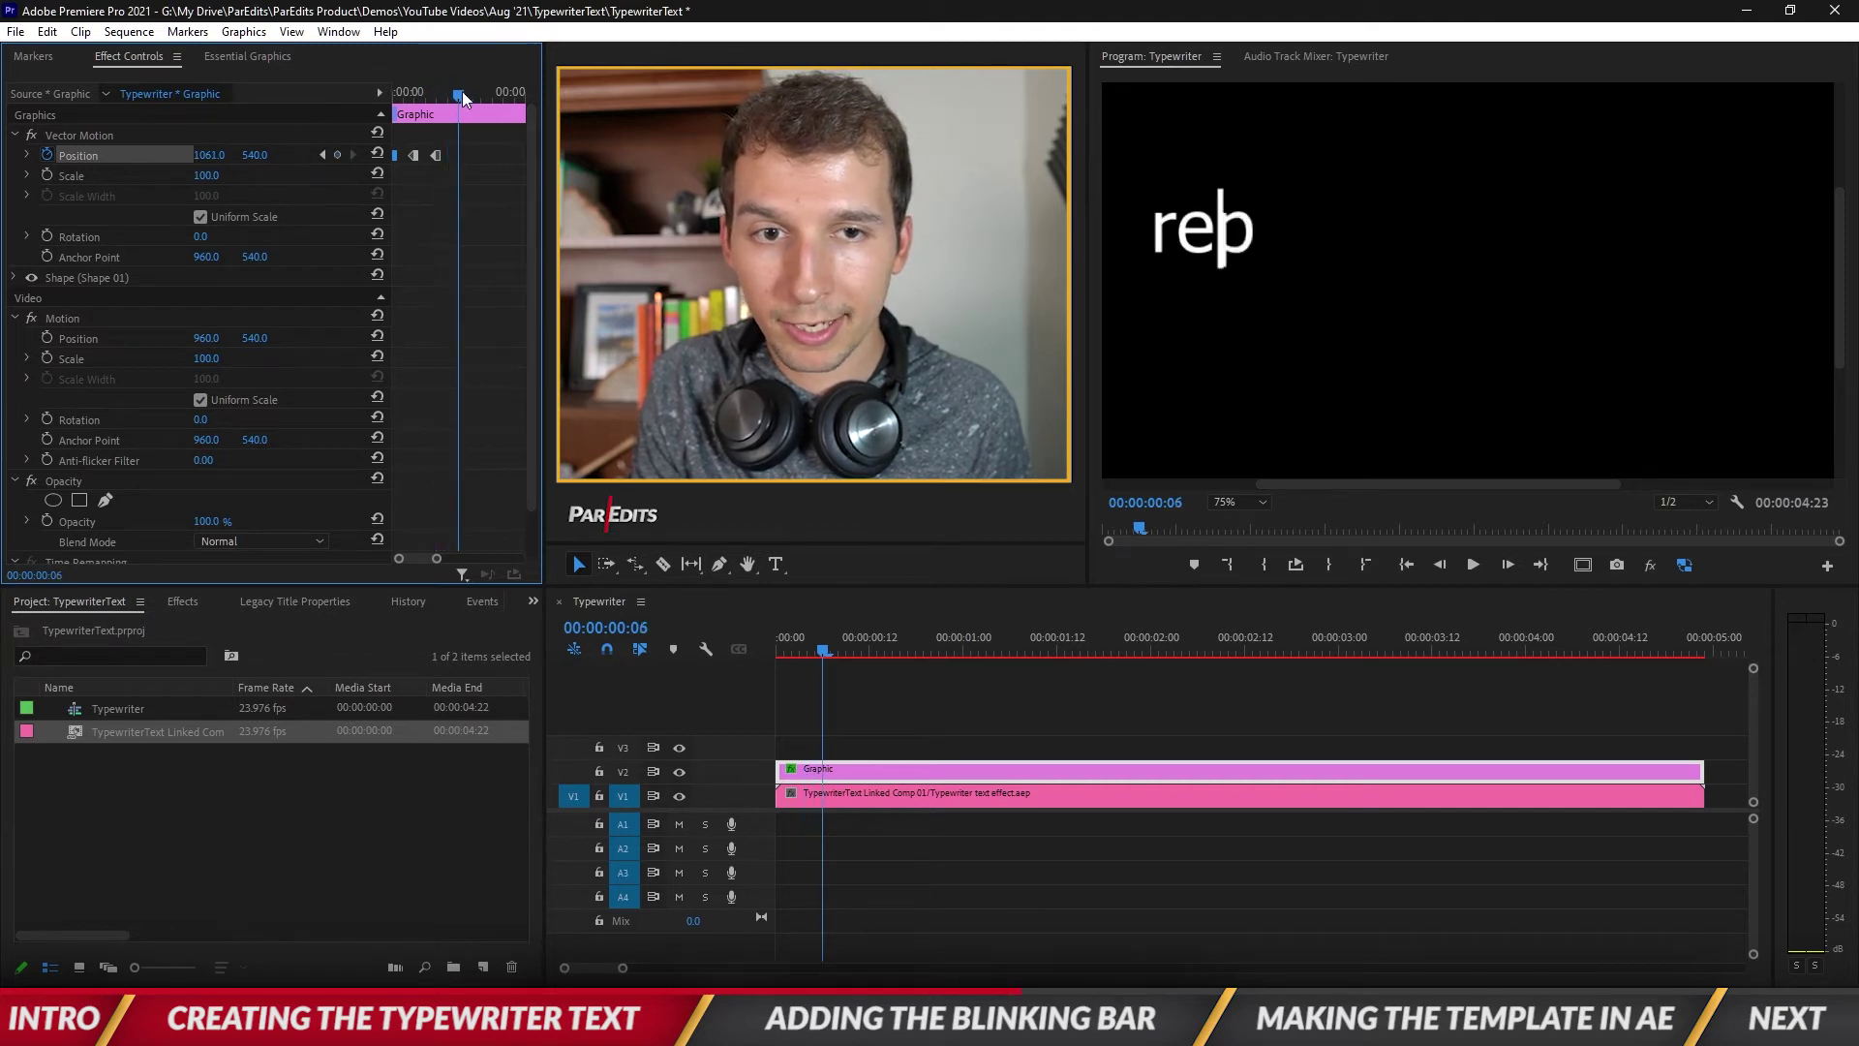
pyautogui.moveTo(221, 153); pyautogui.dragTo(242, 155)
pyautogui.moveTo(461, 100); pyautogui.dragTo(491, 100)
pyautogui.click(369, 172)
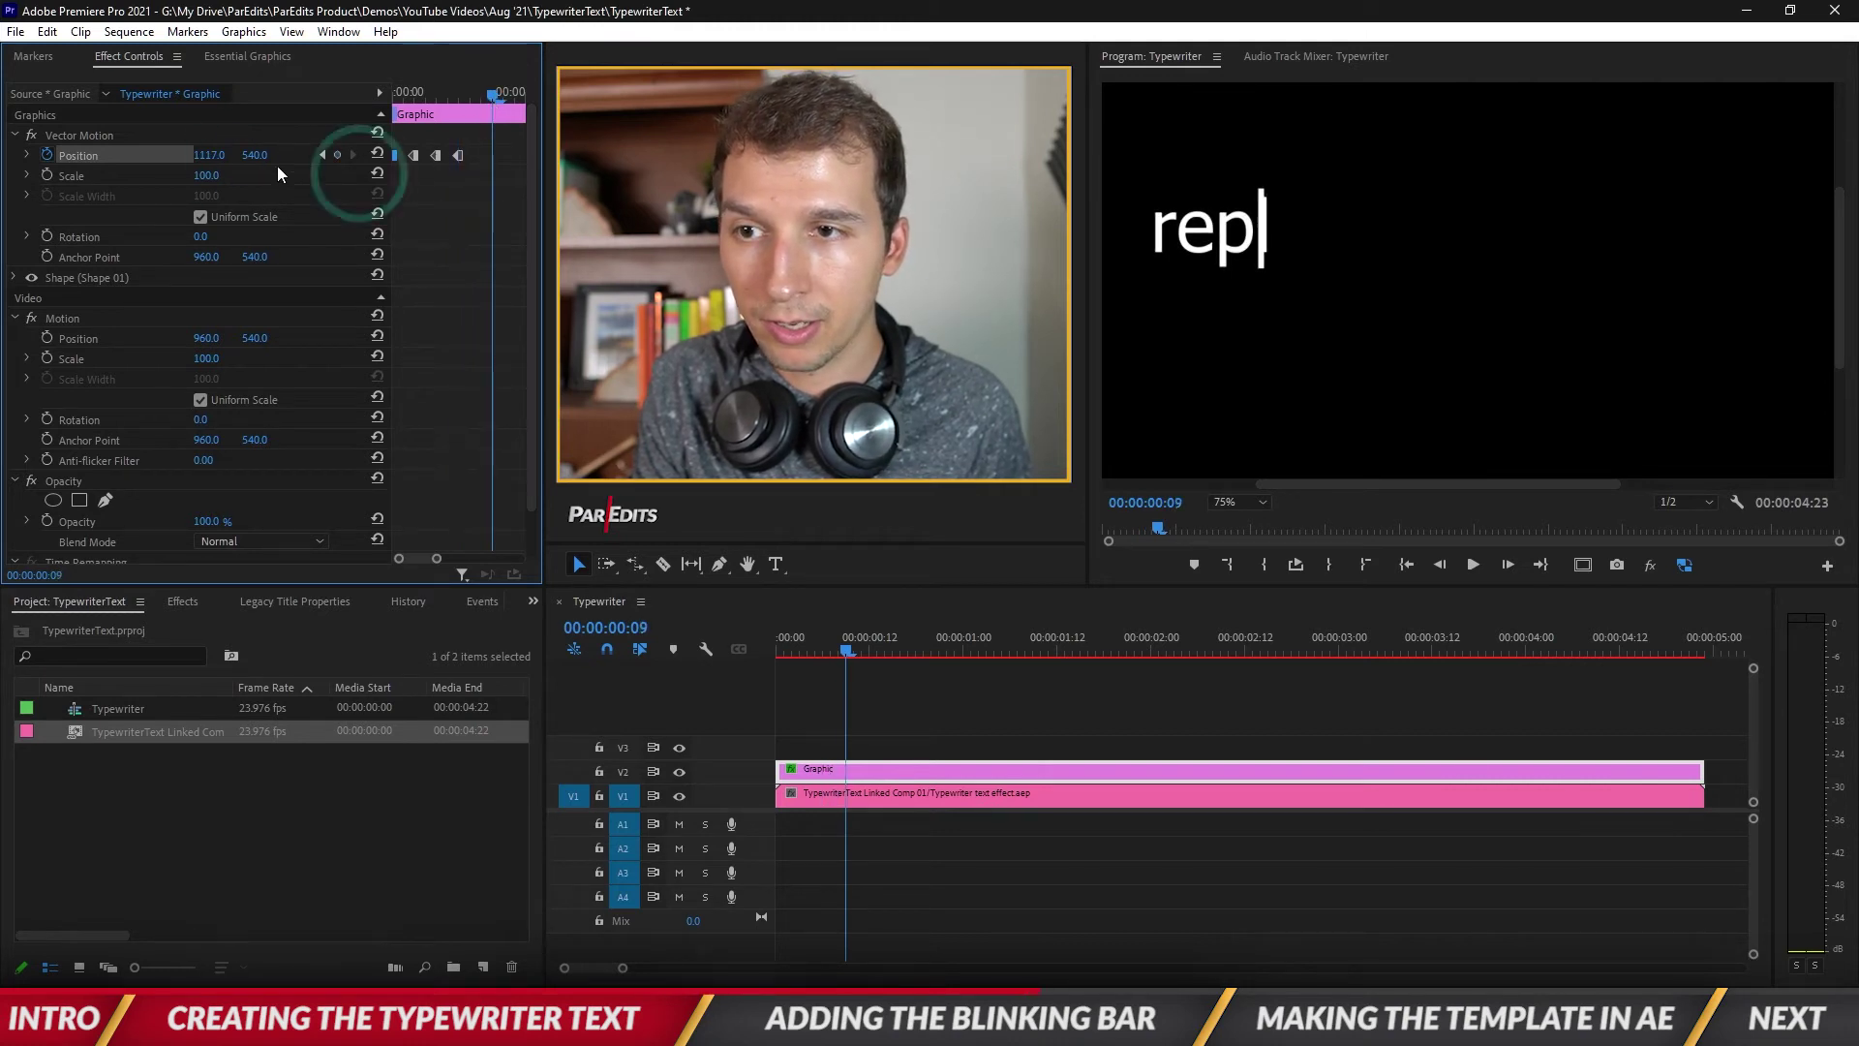
pyautogui.moveTo(490, 95); pyautogui.dragTo(490, 95)
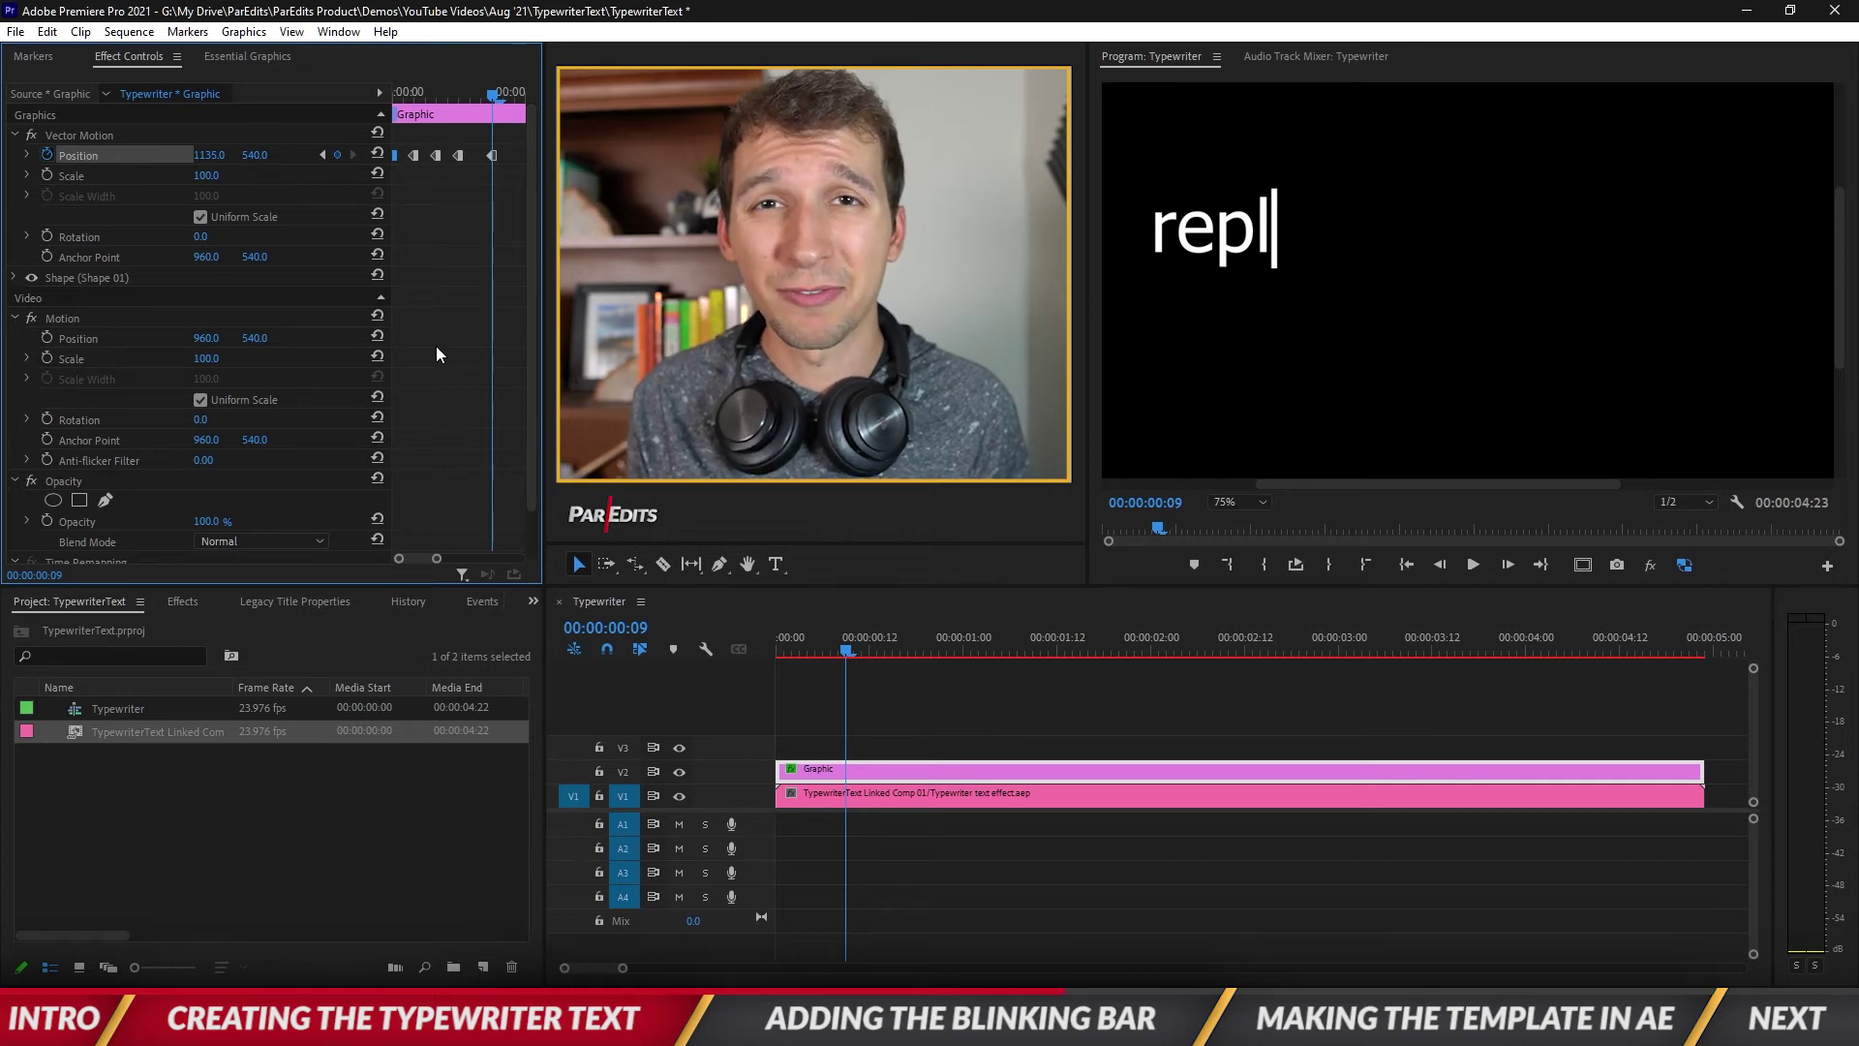
# Step through the remaining typing, reveal the Opacity keyframes and jump to the sequence end
pyautogui.press('Right')
pyautogui.press('Right')
pyautogui.press('Right')
pyautogui.press('Right')
pyautogui.press('Right')
pyautogui.press('Right')
pyautogui.press('Right')
pyautogui.press('Right')
pyautogui.press('Right')
pyautogui.press('Right')
pyautogui.press('Right')
pyautogui.press('Right')
pyautogui.press('Right')
pyautogui.press('Right')
pyautogui.press('Right')
pyautogui.press('Right')
pyautogui.press('Right')
pyautogui.press('Right')
pyautogui.press('Right')
pyautogui.press('Right')
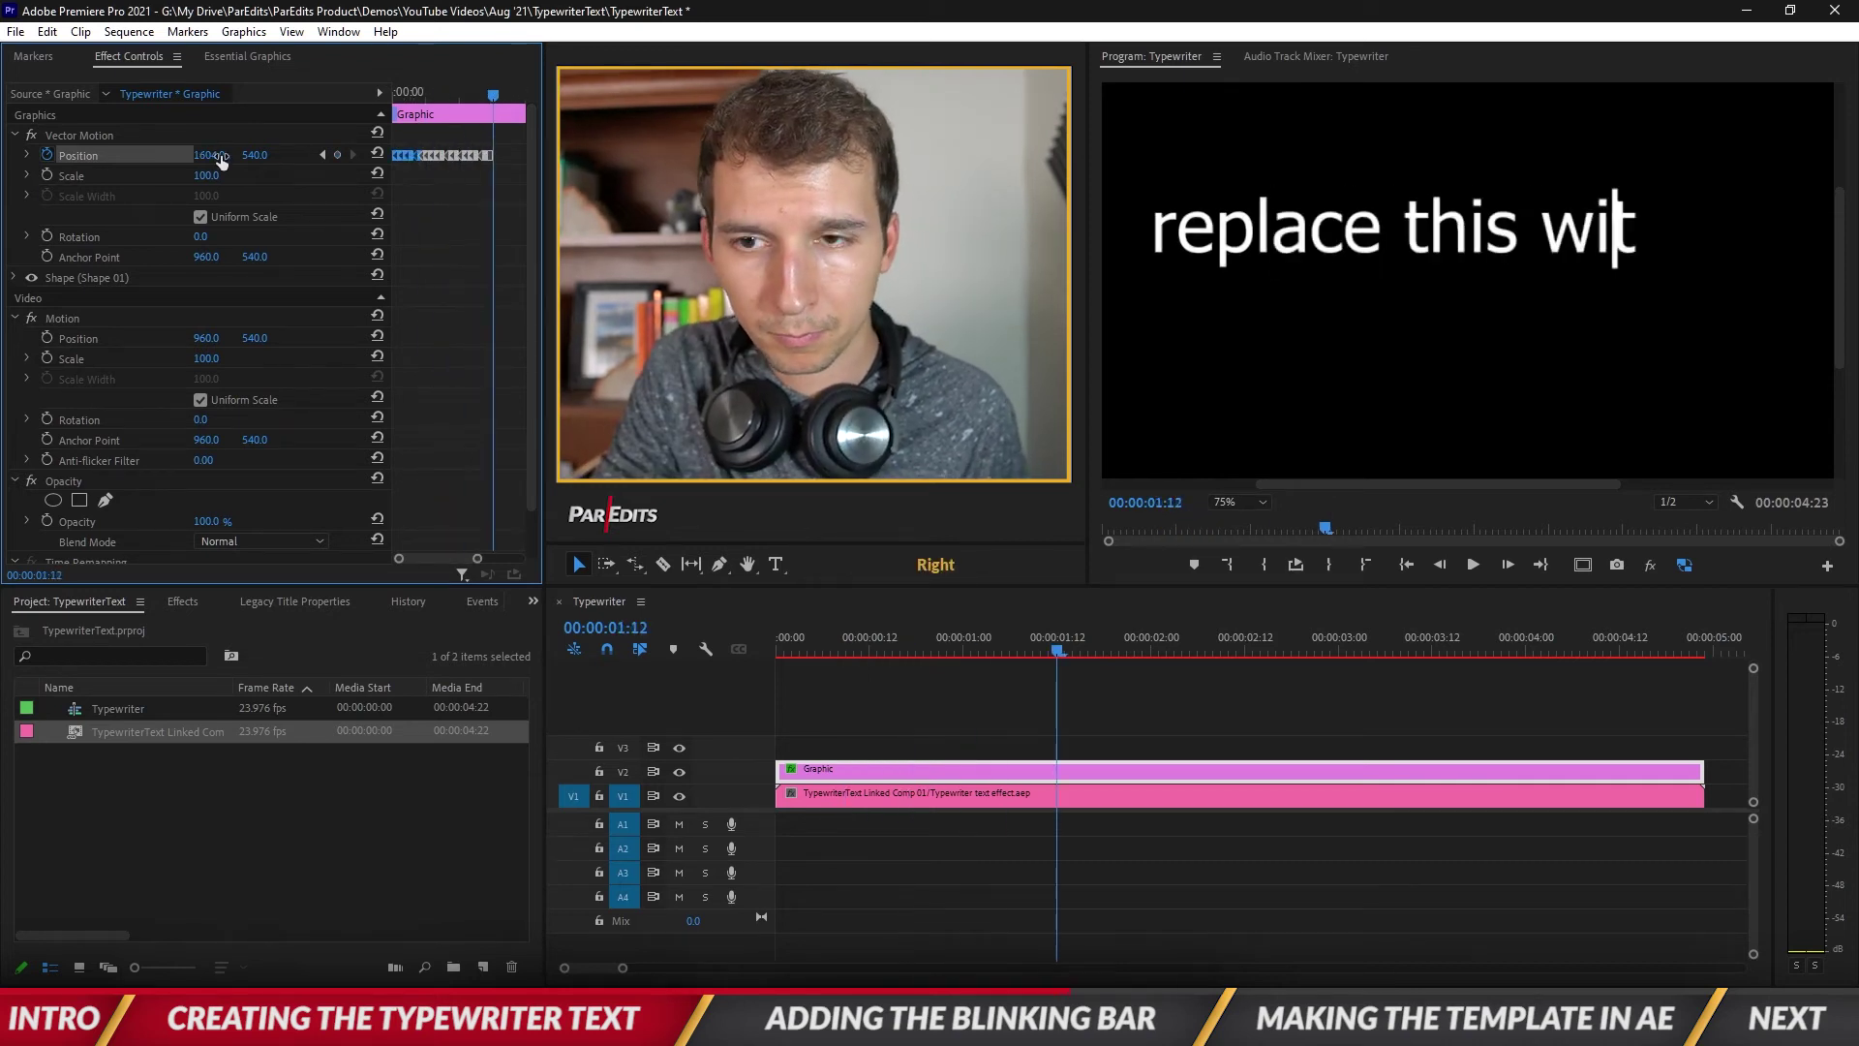
pyautogui.press('Right')
pyautogui.press('Right')
pyautogui.press('Right')
pyautogui.press('Right')
pyautogui.press('Right')
pyautogui.press('Right')
pyautogui.press('Right')
pyautogui.press('Right')
pyautogui.click(15, 278)
pyautogui.scroll(-4, 194, 387)
pyautogui.hotkey('shift', 'Right')
pyautogui.hotkey('shift', 'Right')
pyautogui.hotkey('shift', 'Right')
pyautogui.hotkey('shift', 'Right')
pyautogui.hotkey('shift', 'Right')
pyautogui.hotkey('shift', 'Right')
pyautogui.hotkey('shift', 'Right')
pyautogui.hotkey('shift', 'Right')
pyautogui.hotkey('shift', 'Right')
pyautogui.hotkey('shift', 'Right')
pyautogui.hotkey('shift', 'Right')
pyautogui.hotkey('shift', 'Right')
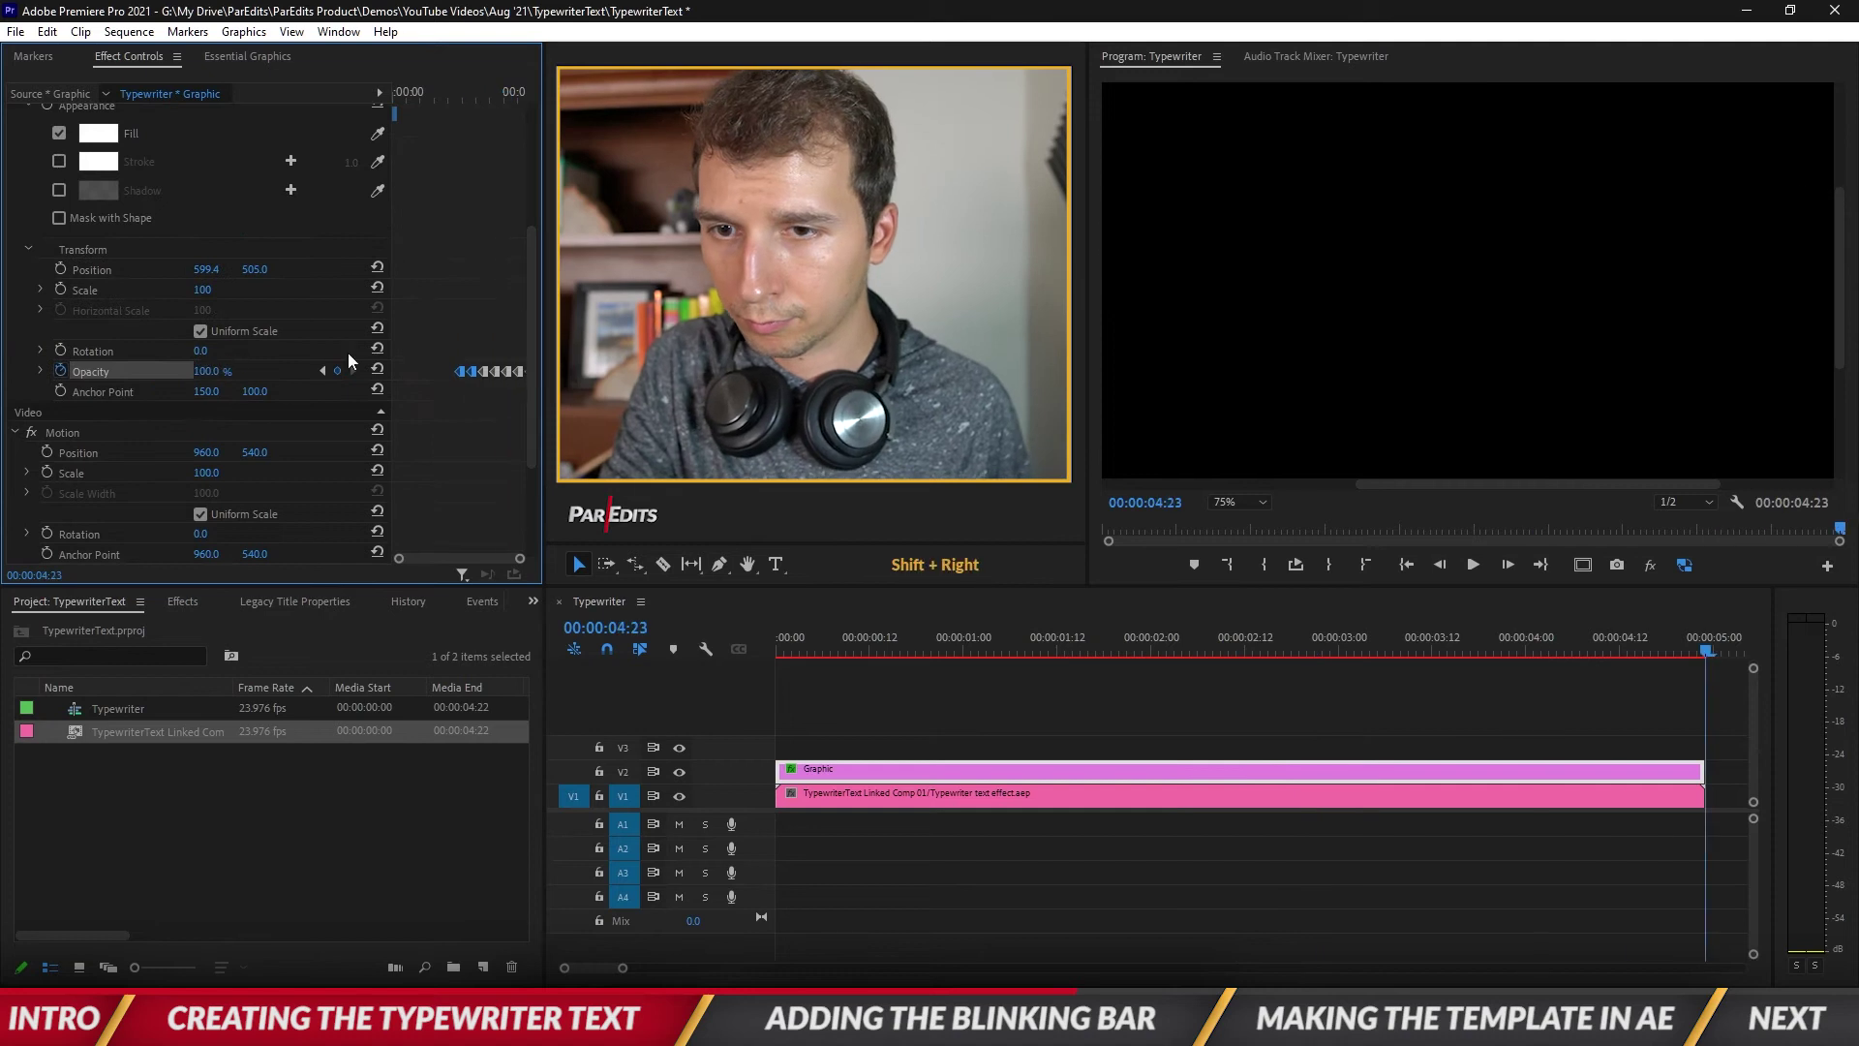
# Play the sequence from the start at Fit zoom to watch the bar follow the typing
pyautogui.click(1011, 722)
pyautogui.press('Home')
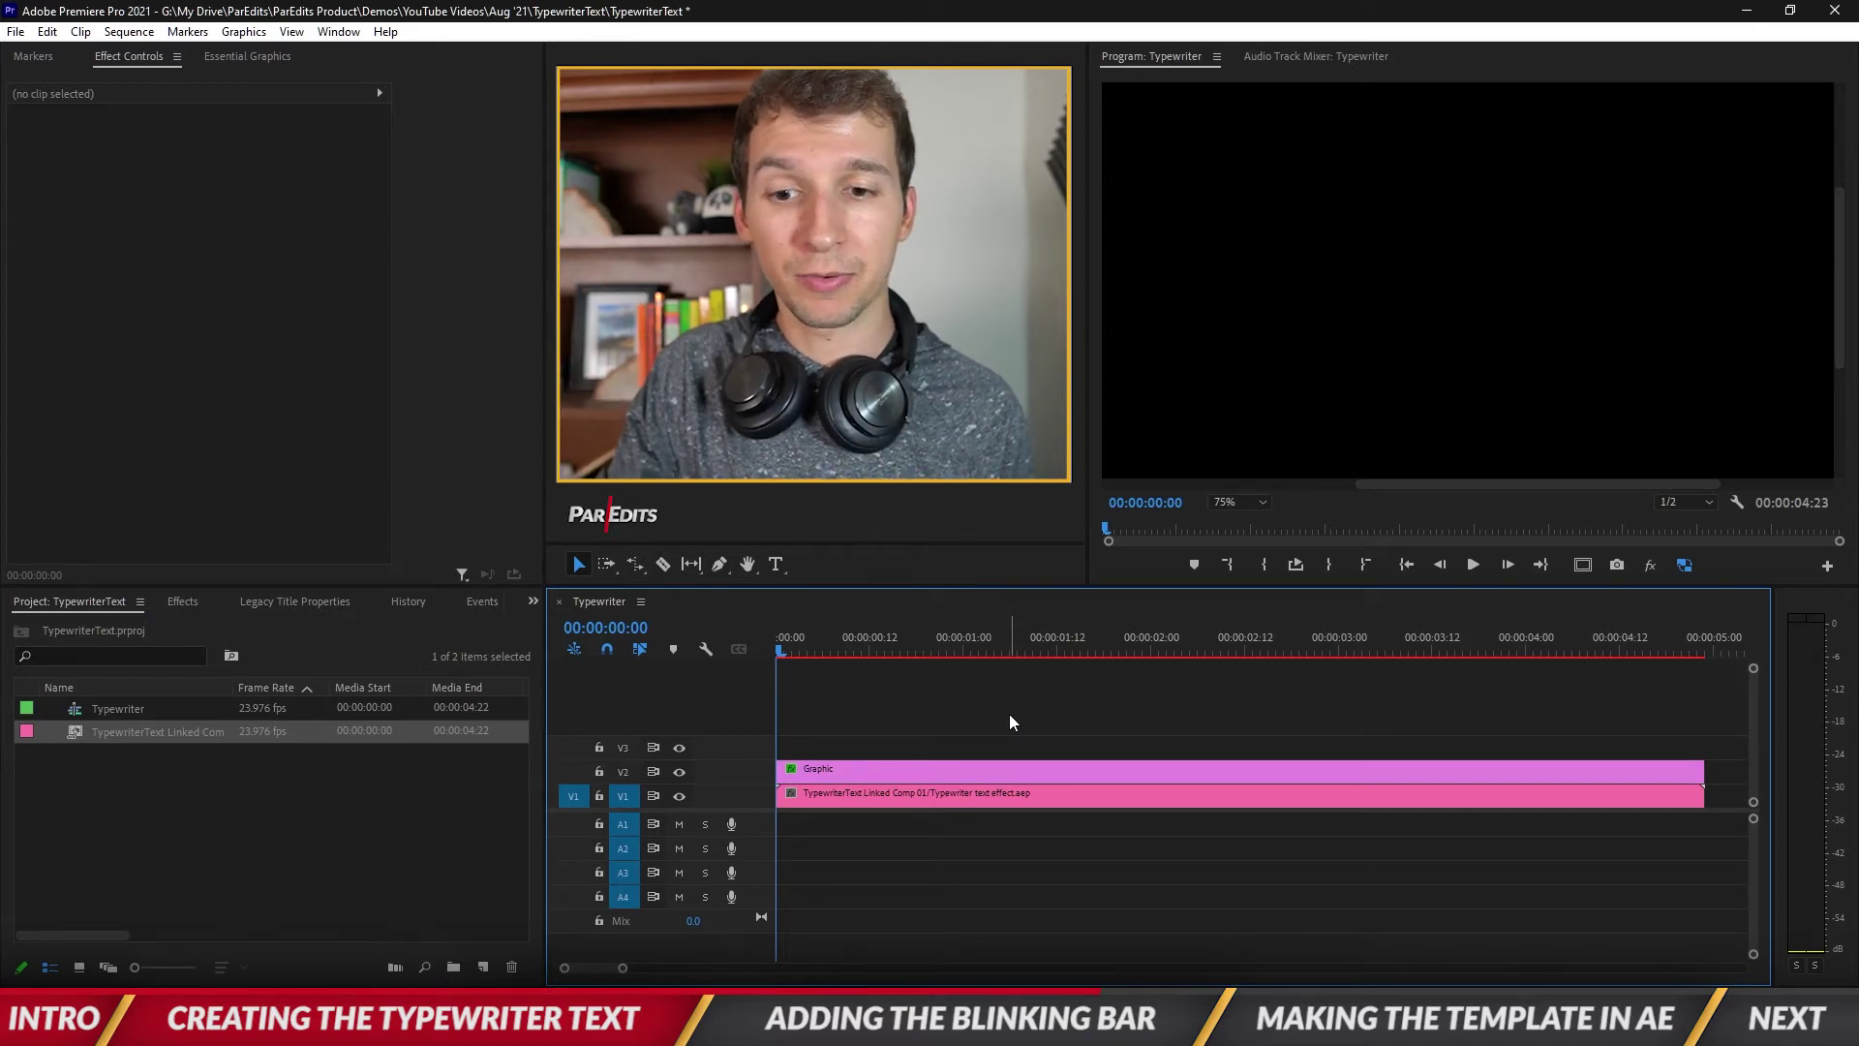
pyautogui.press('space')
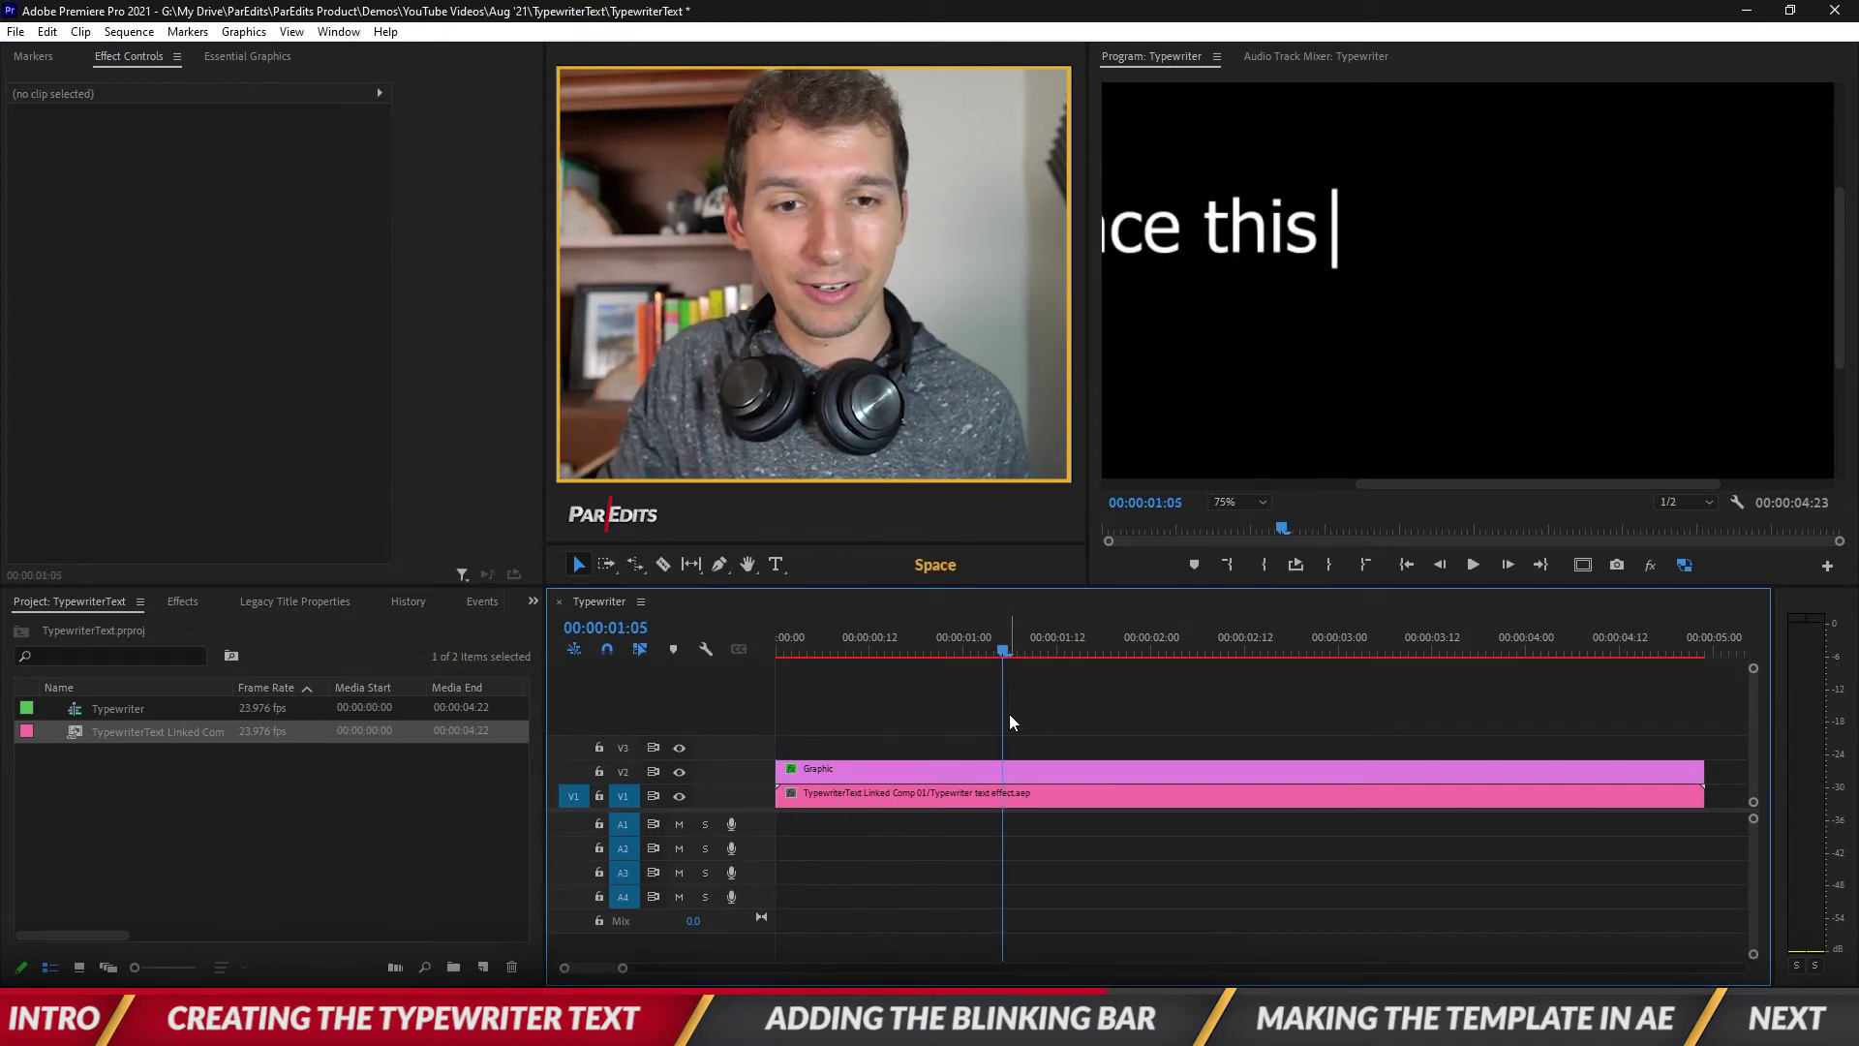
pyautogui.click(1247, 503)
pyautogui.click(1252, 523)
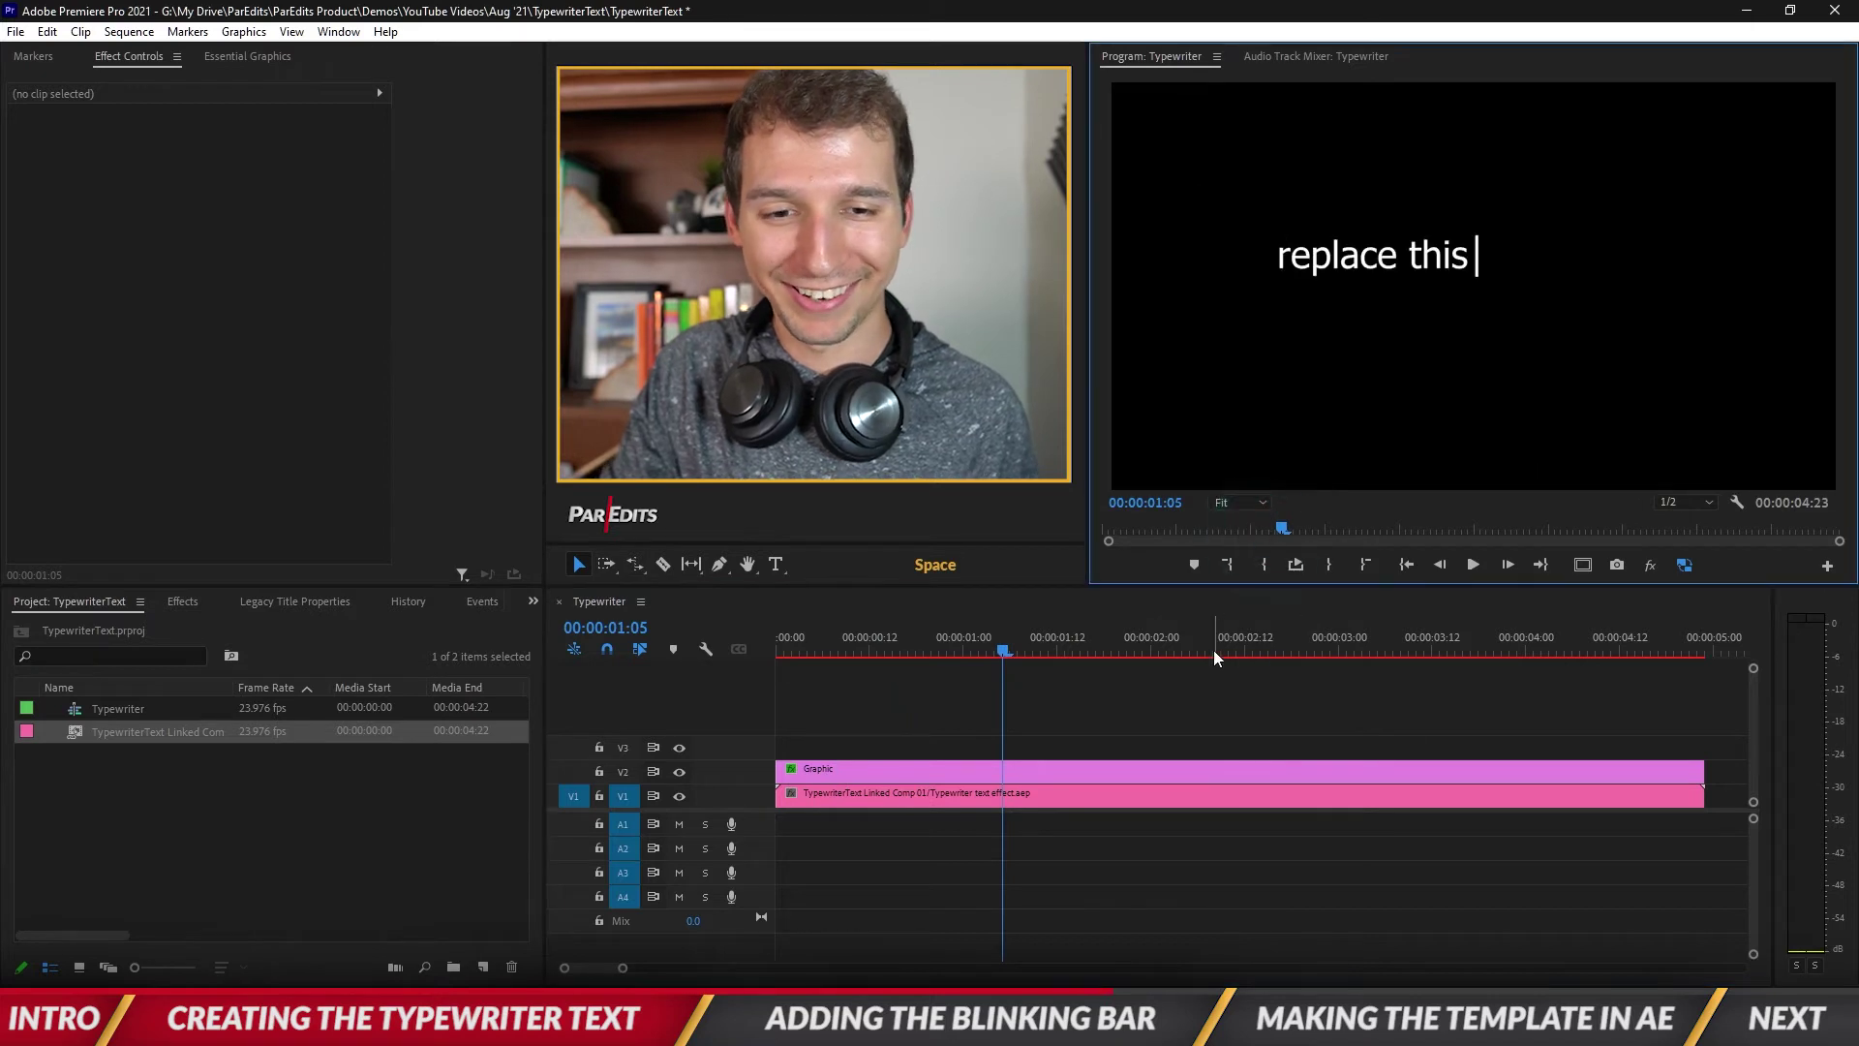
pyautogui.click(1406, 565)
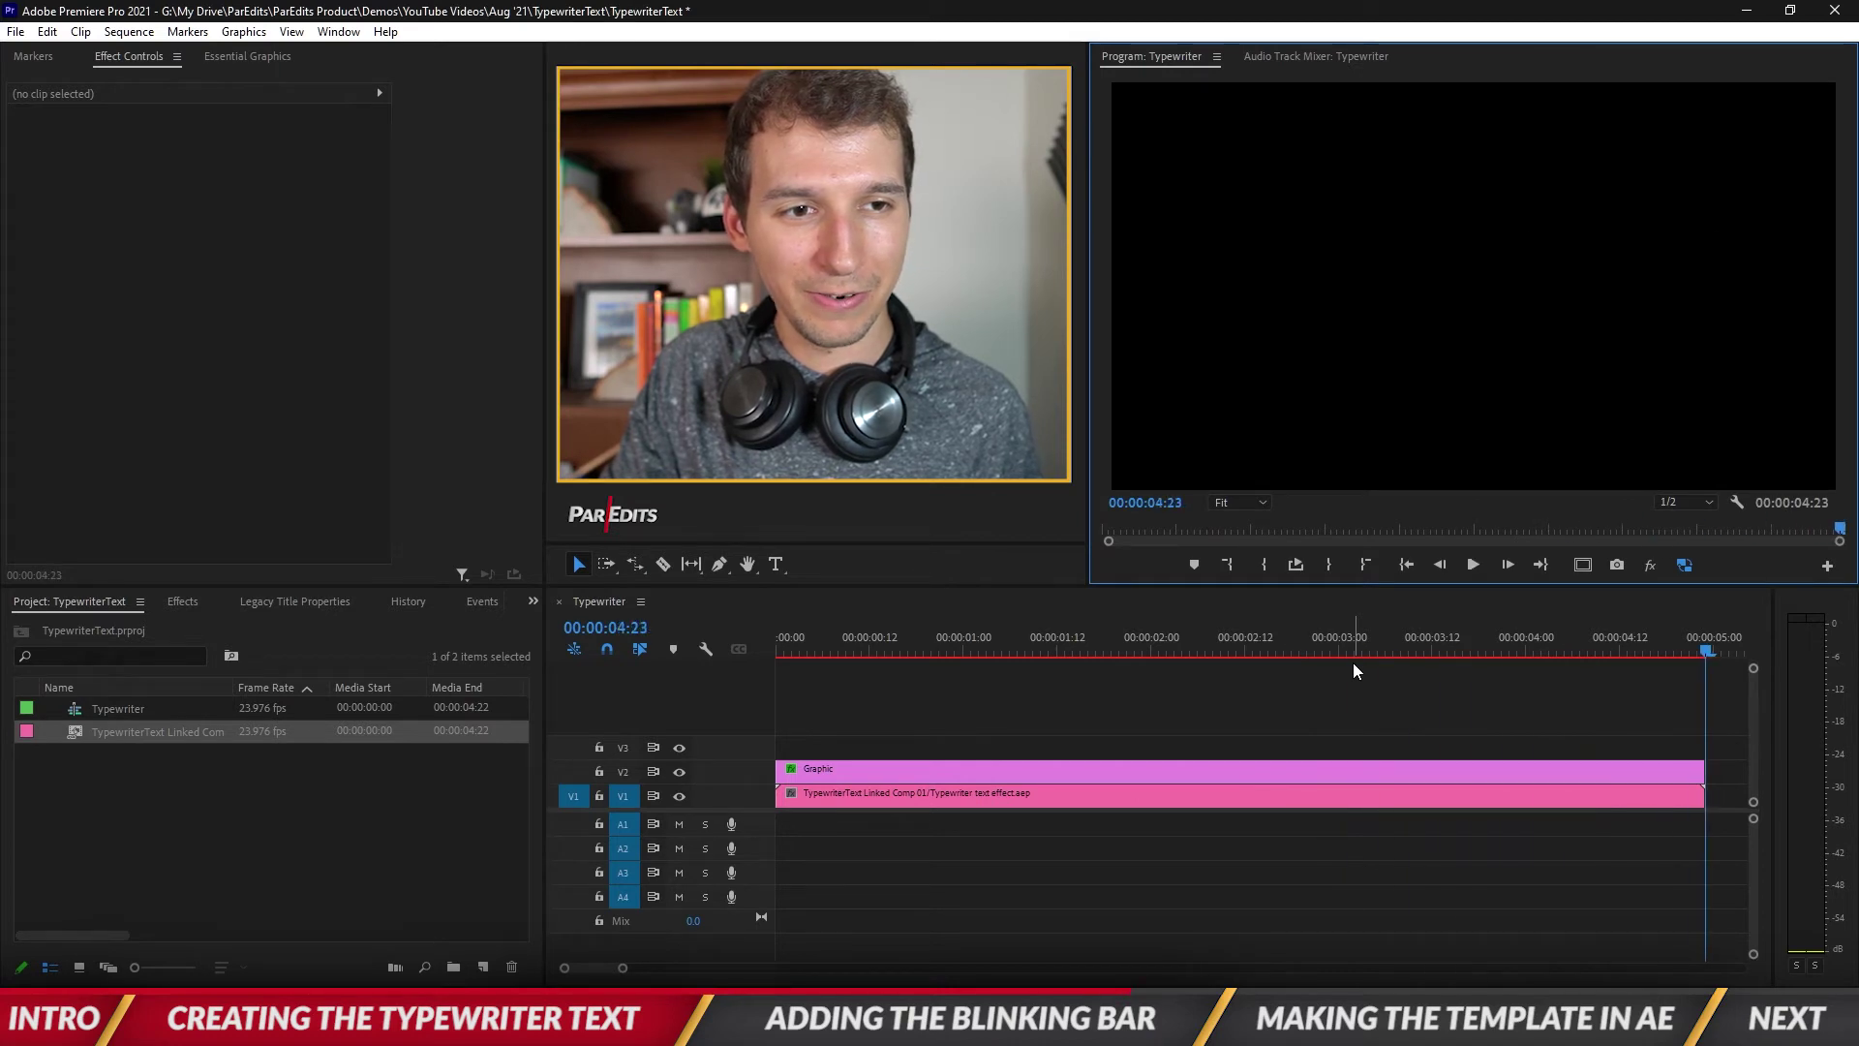
pyautogui.click(1409, 564)
pyautogui.press('space')
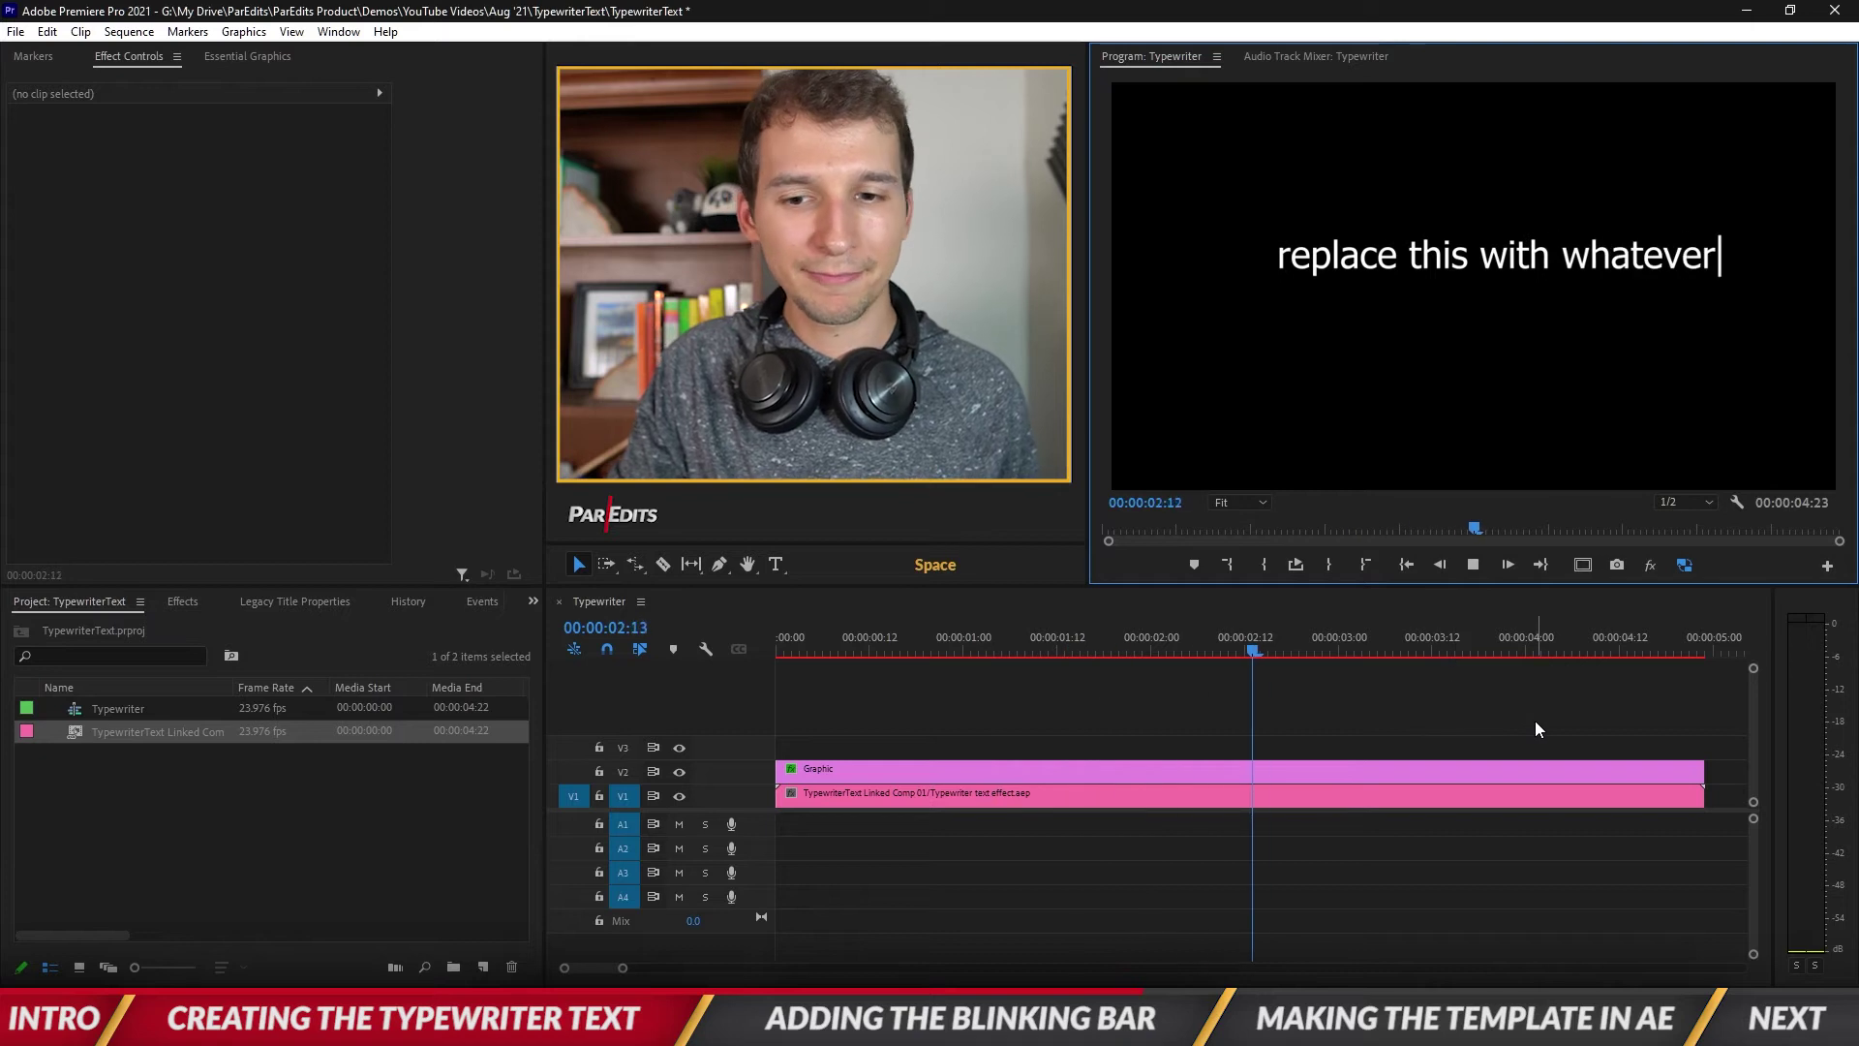
pyautogui.press('space')
# Rate-stretch both timeline clips shorter so the typing runs faster, then preview it
pyautogui.moveTo(1712, 741); pyautogui.dragTo(1353, 784)
pyautogui.press('r')
pyautogui.click(1162, 684)
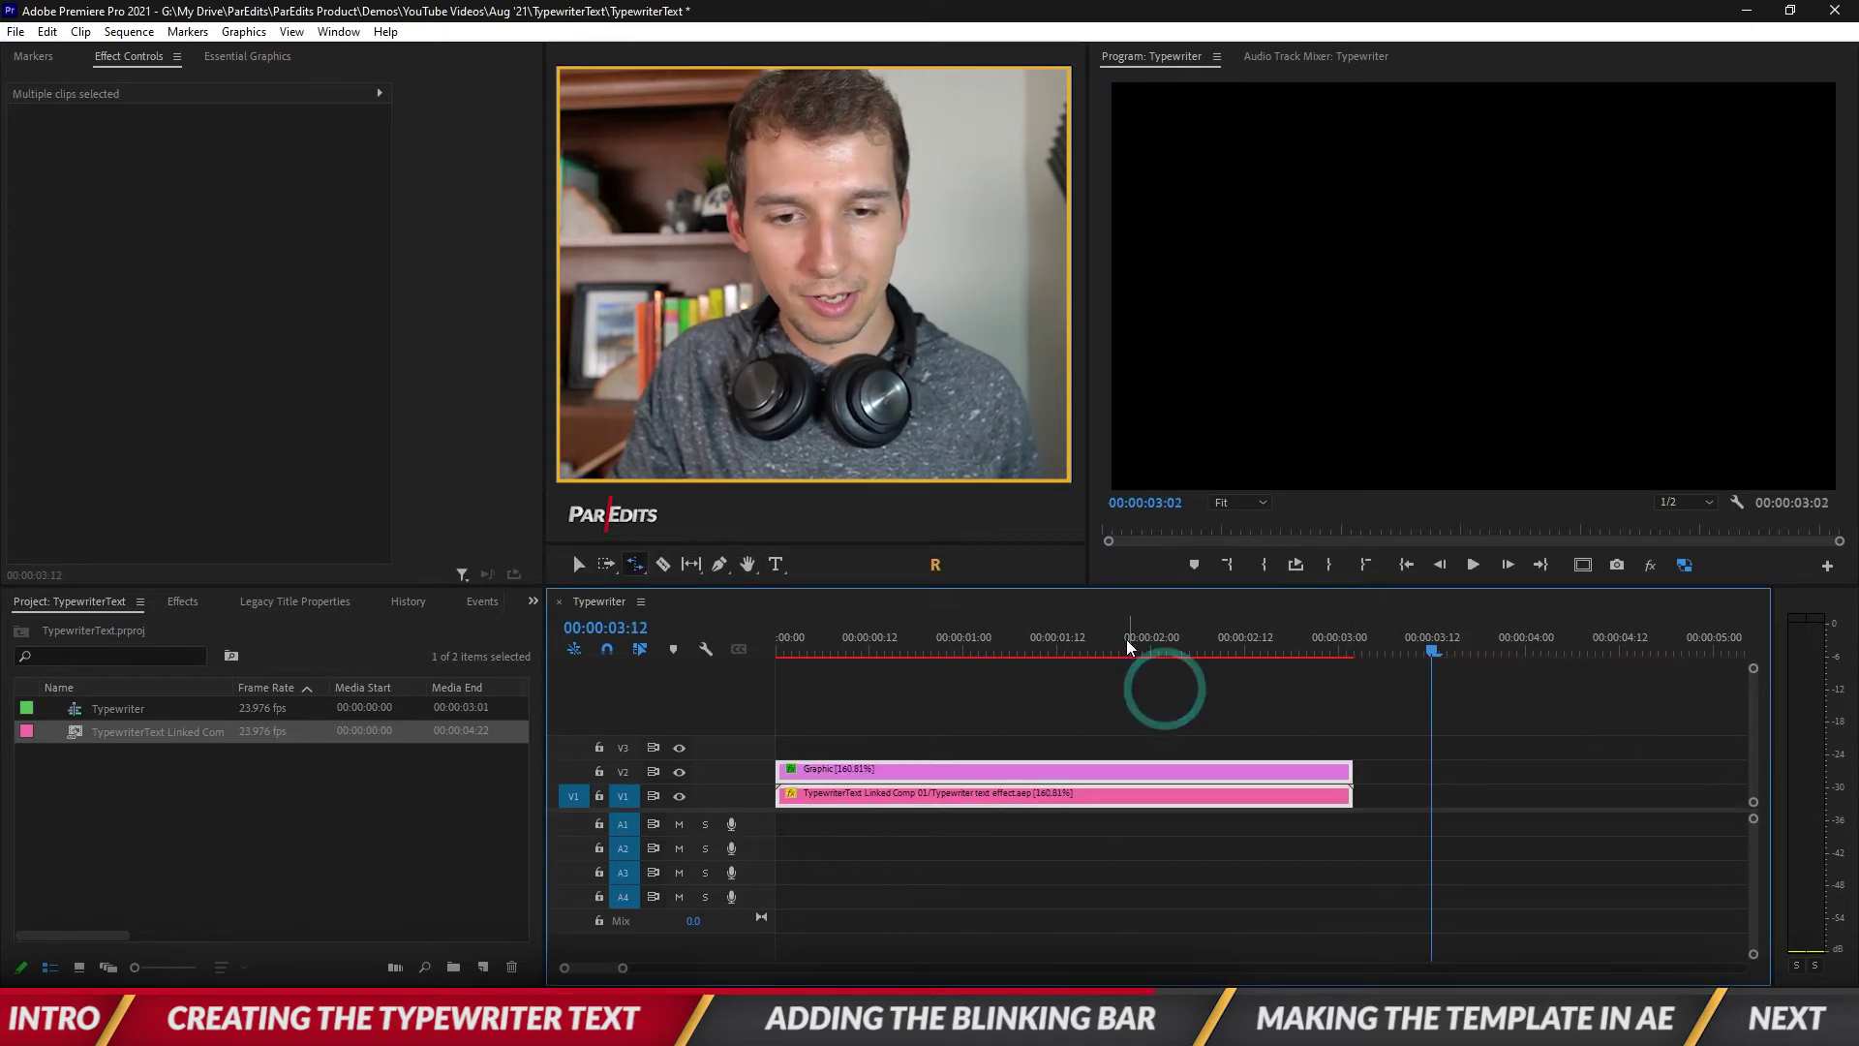
pyautogui.press('Home')
pyautogui.press('space')
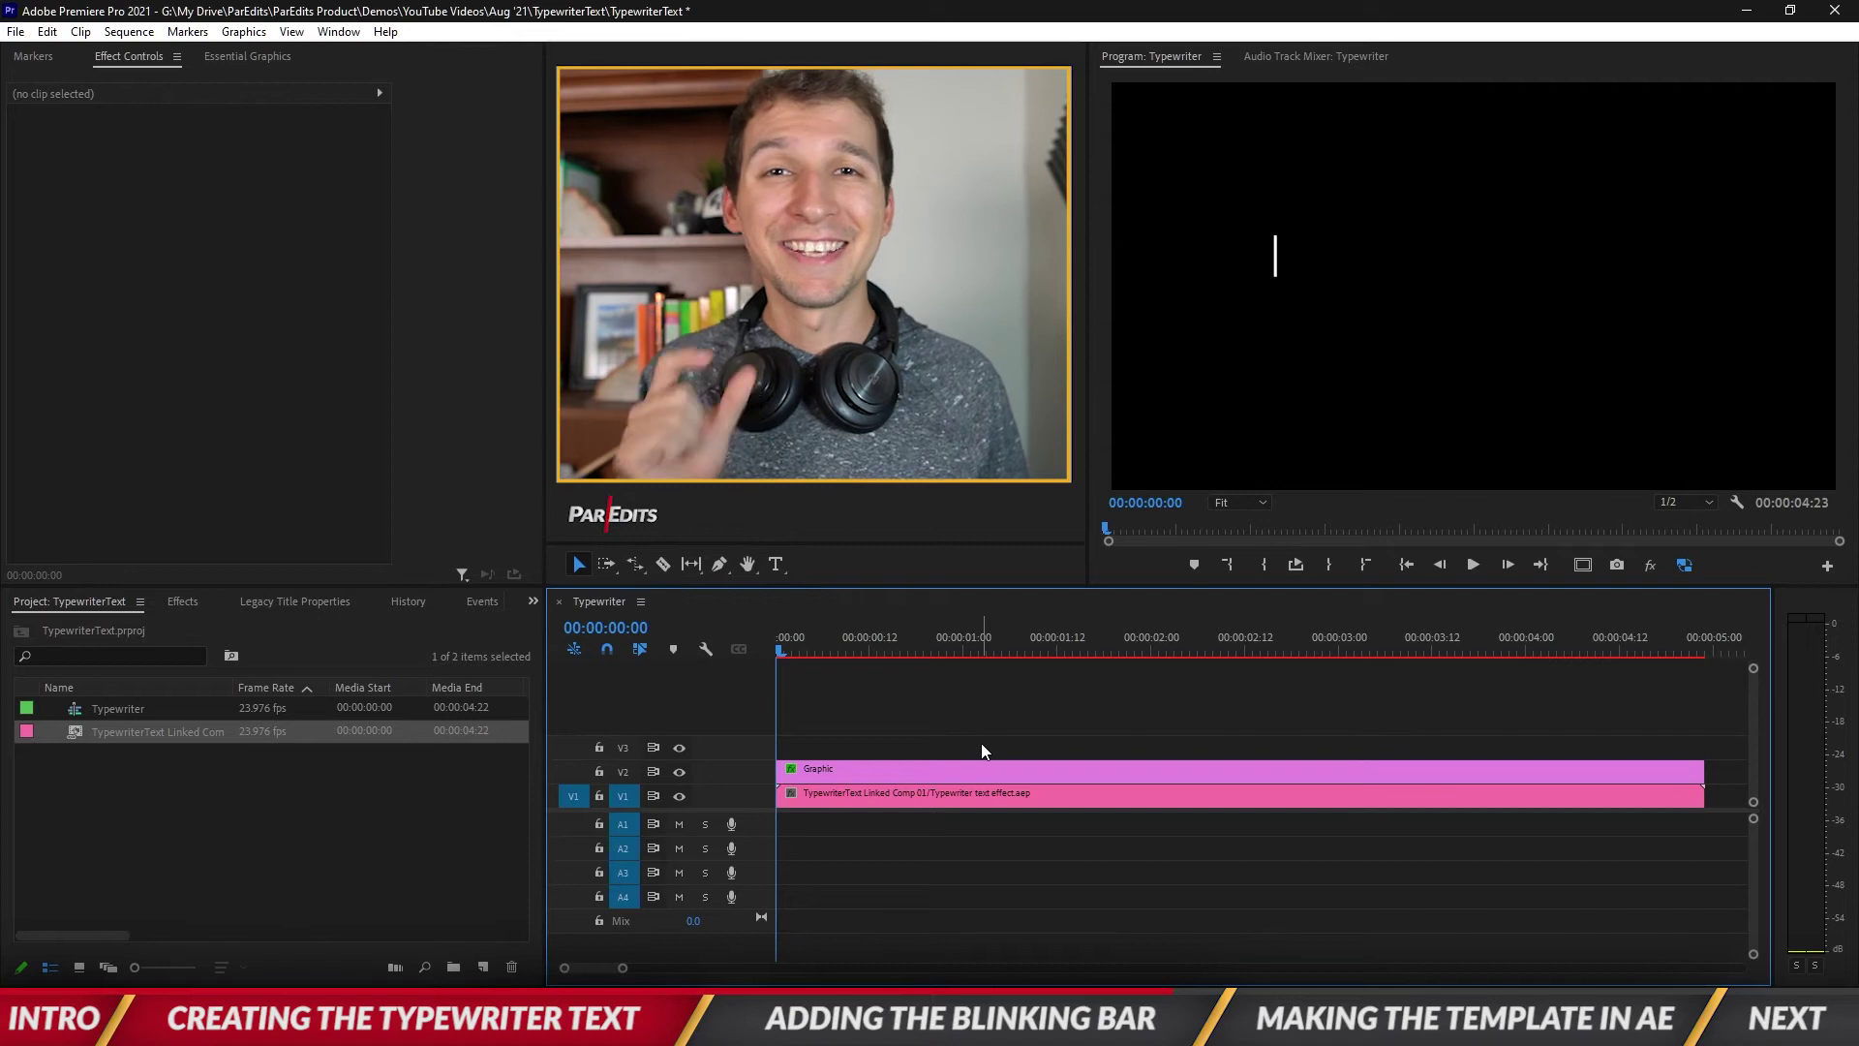
pyautogui.moveTo(840, 648); pyautogui.dragTo(893, 650)
# Replace the linked clip's source text with 'ive changed the text'
pyautogui.click(904, 792)
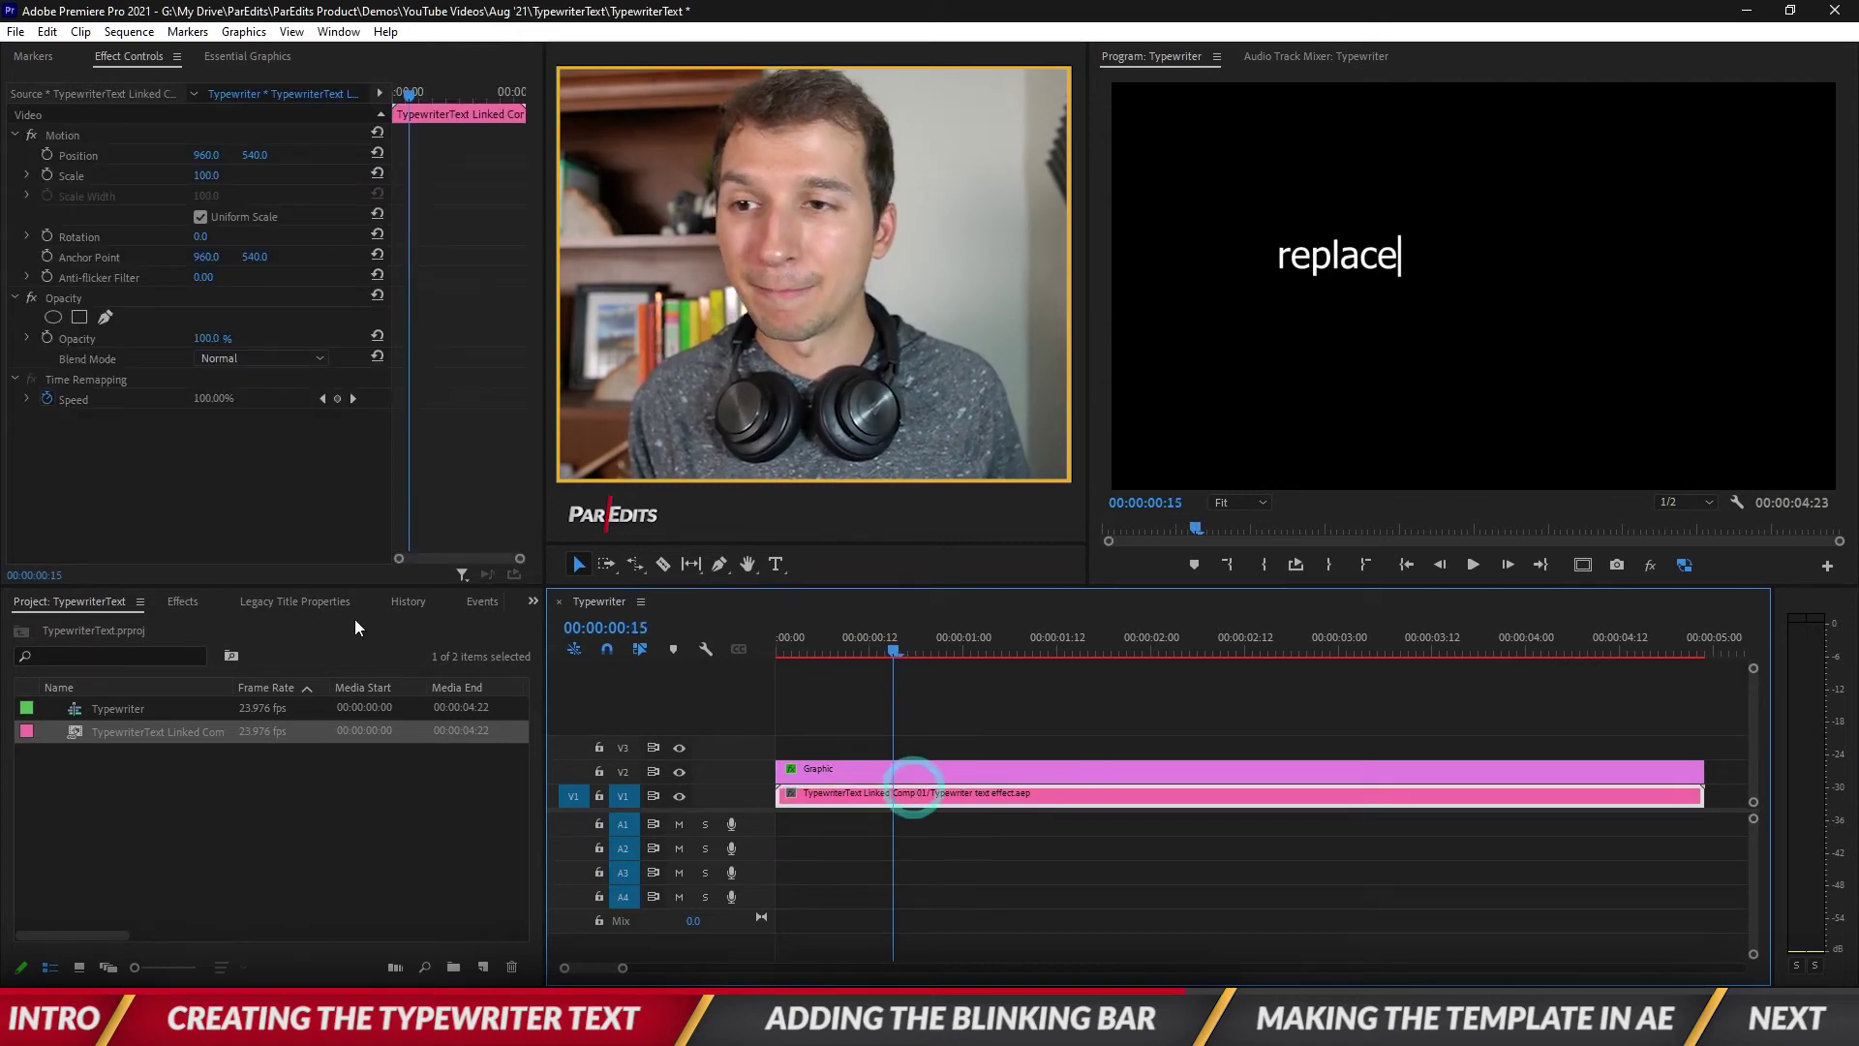
pyautogui.click(97, 93)
pyautogui.click(185, 132)
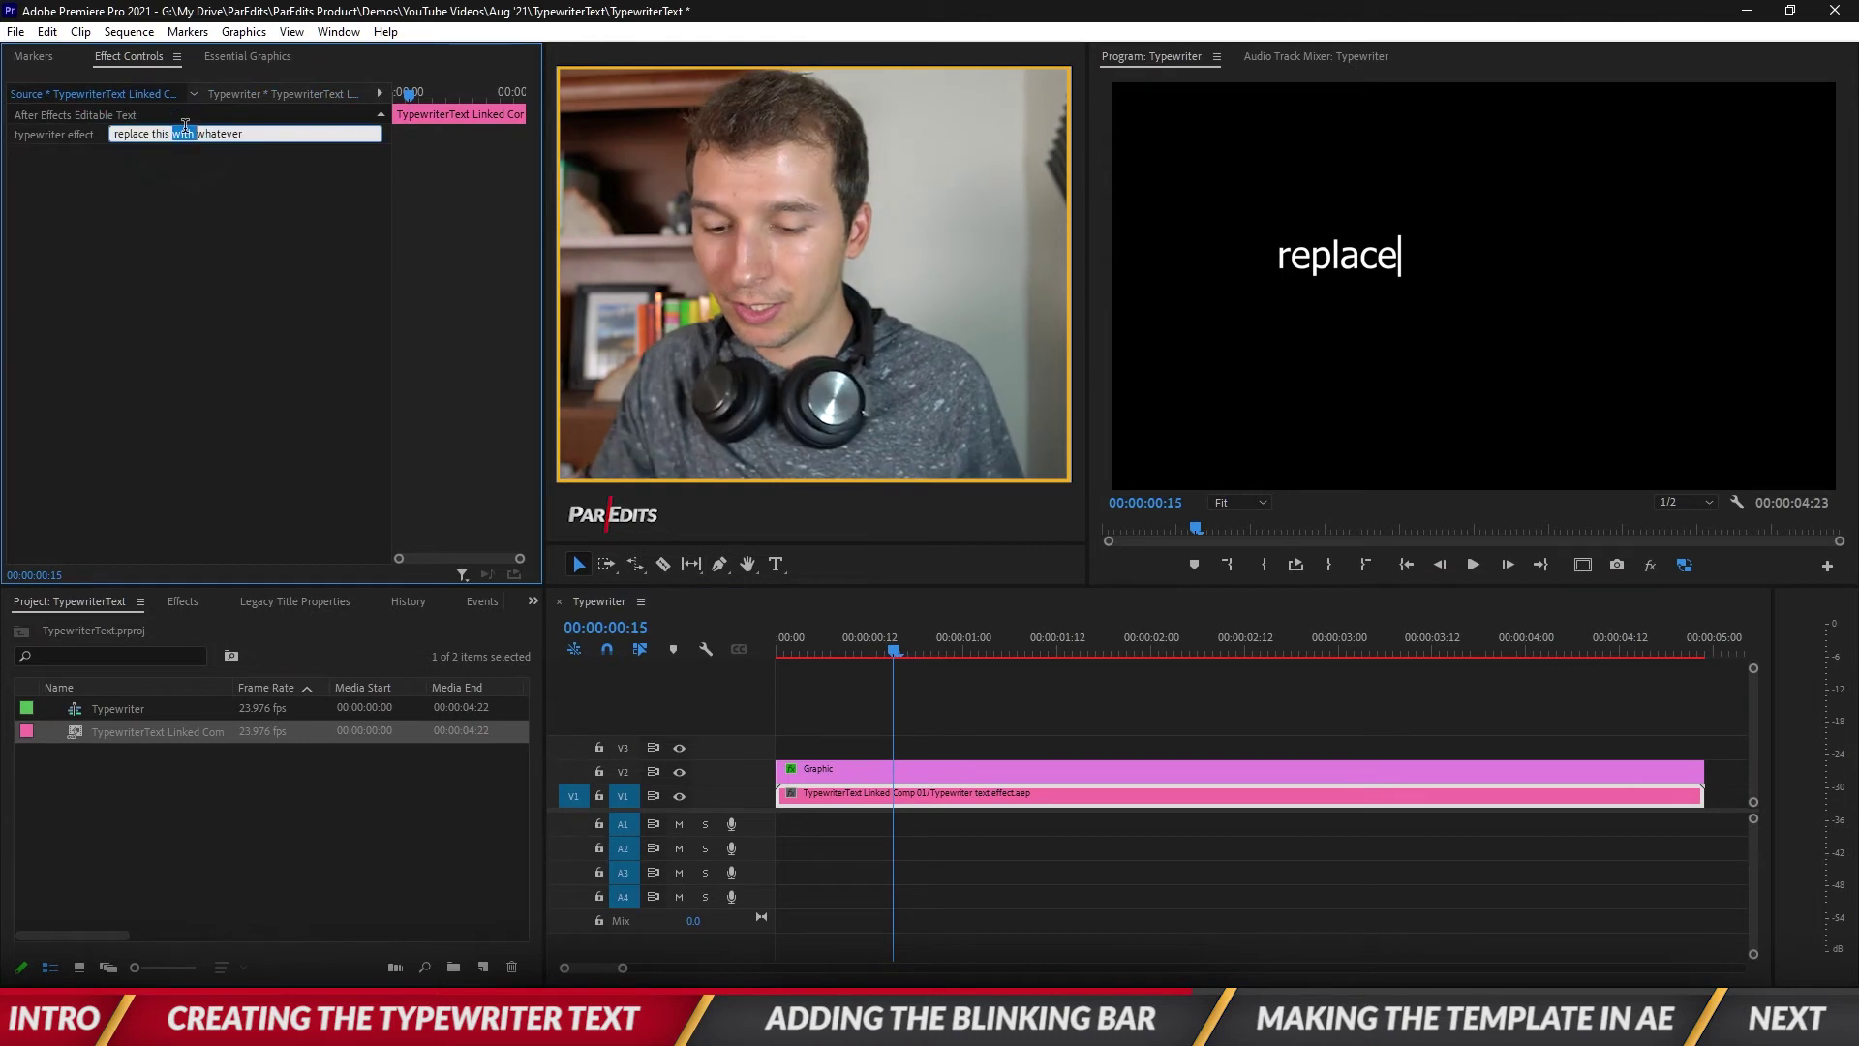
pyautogui.hotkey('ctrl', 'a')
pyautogui.write('ive')
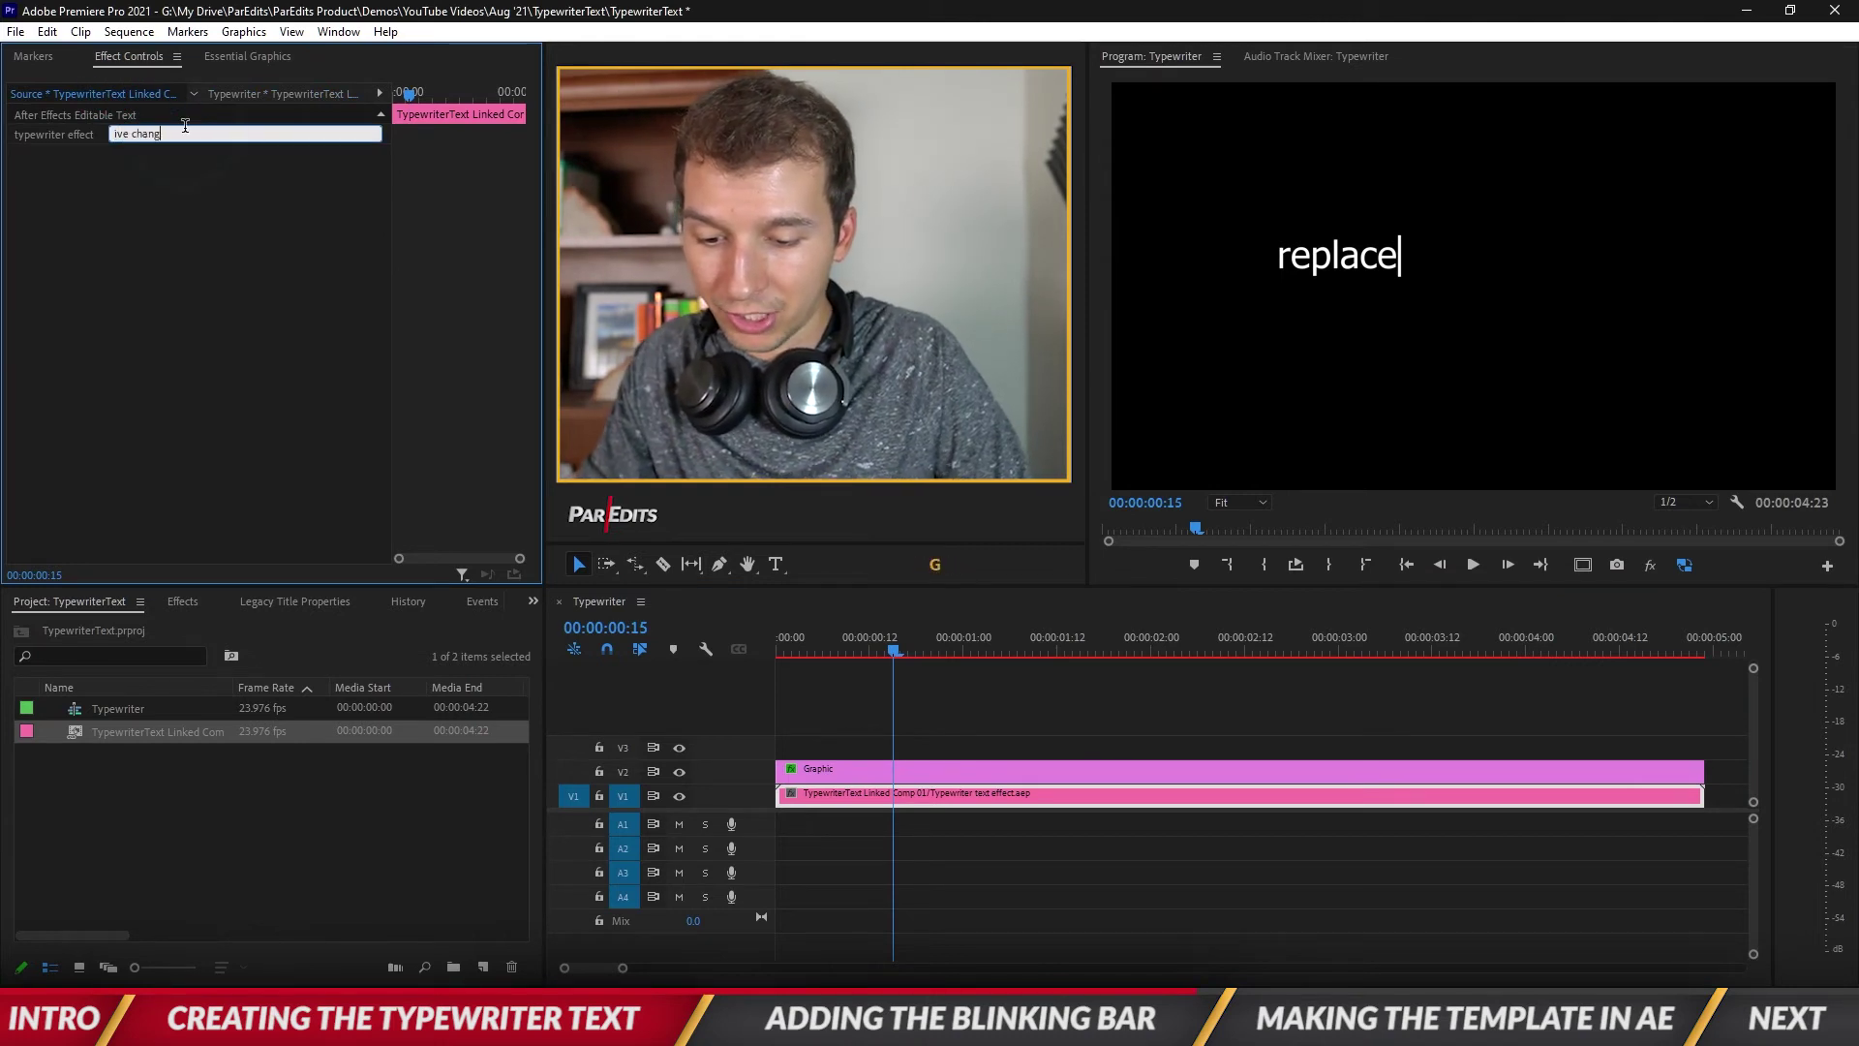
# Apply the new text, play it back from the start, and open the linked clip's options
pyautogui.click(1191, 752)
pyautogui.click(1406, 565)
pyautogui.press('space')
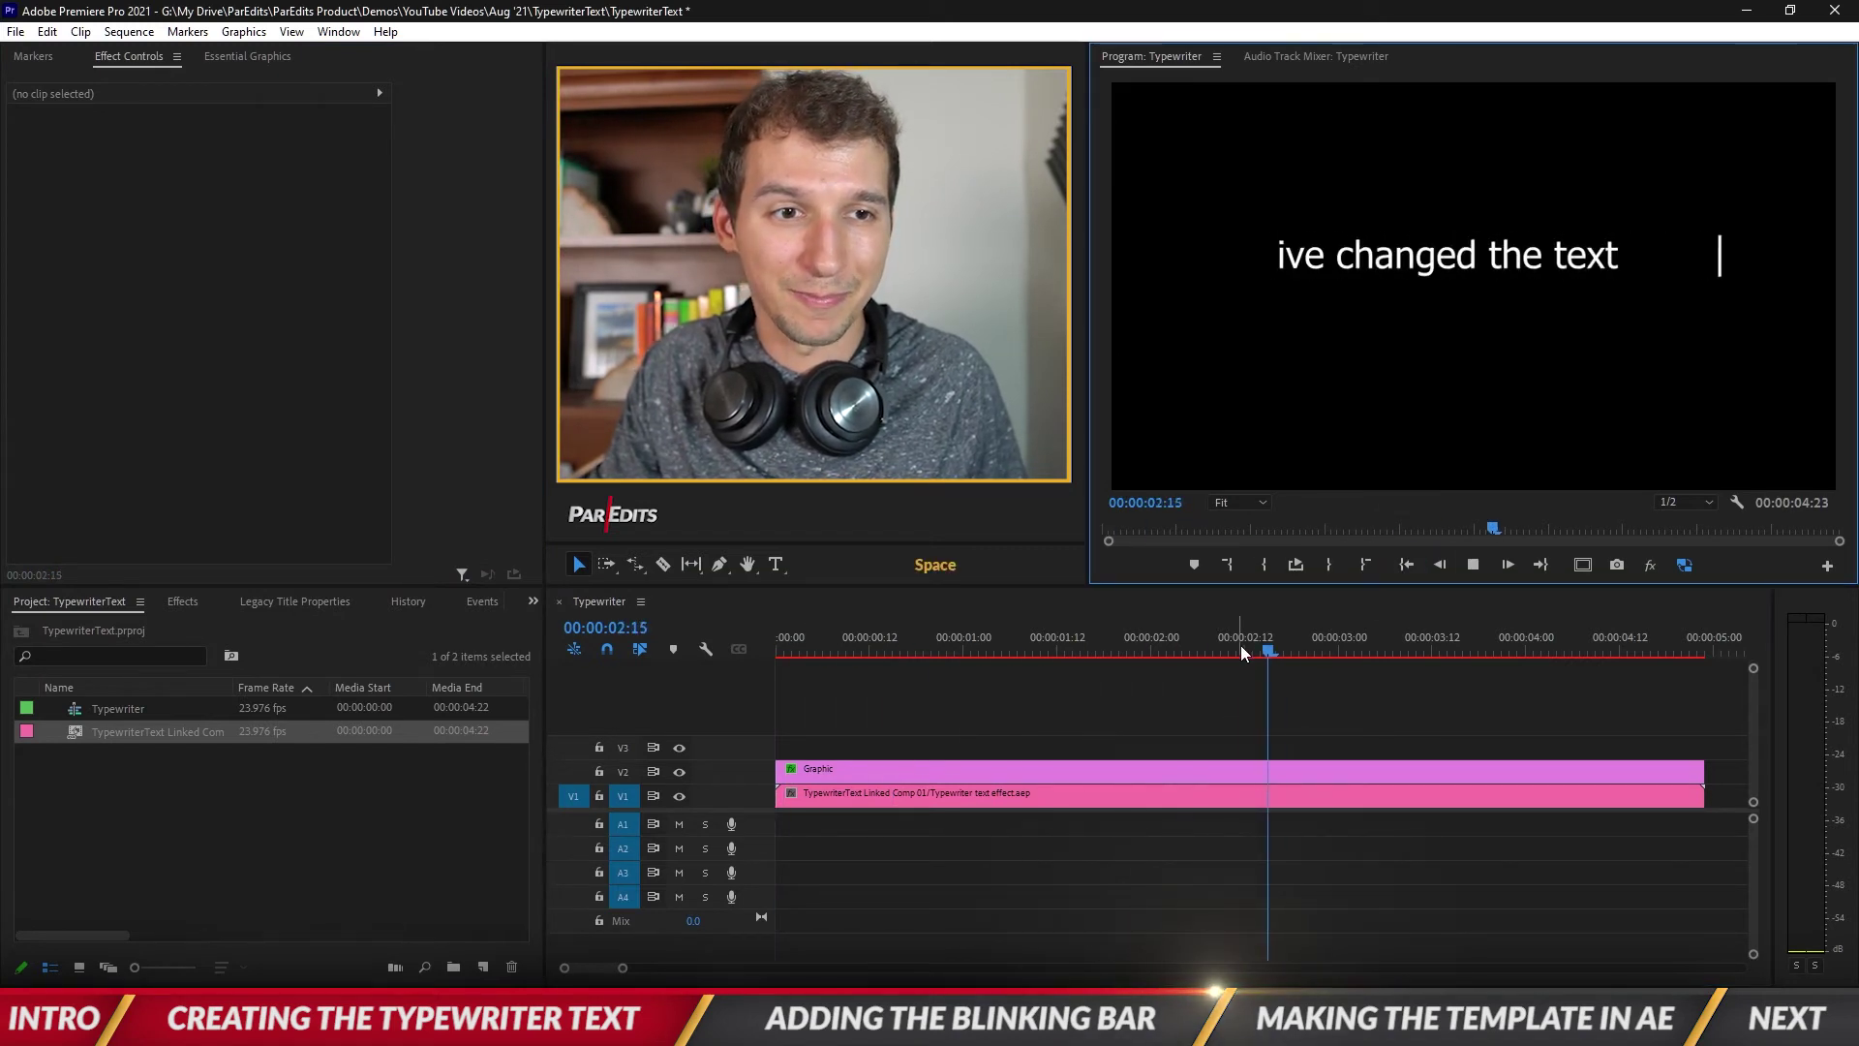
pyautogui.press('space')
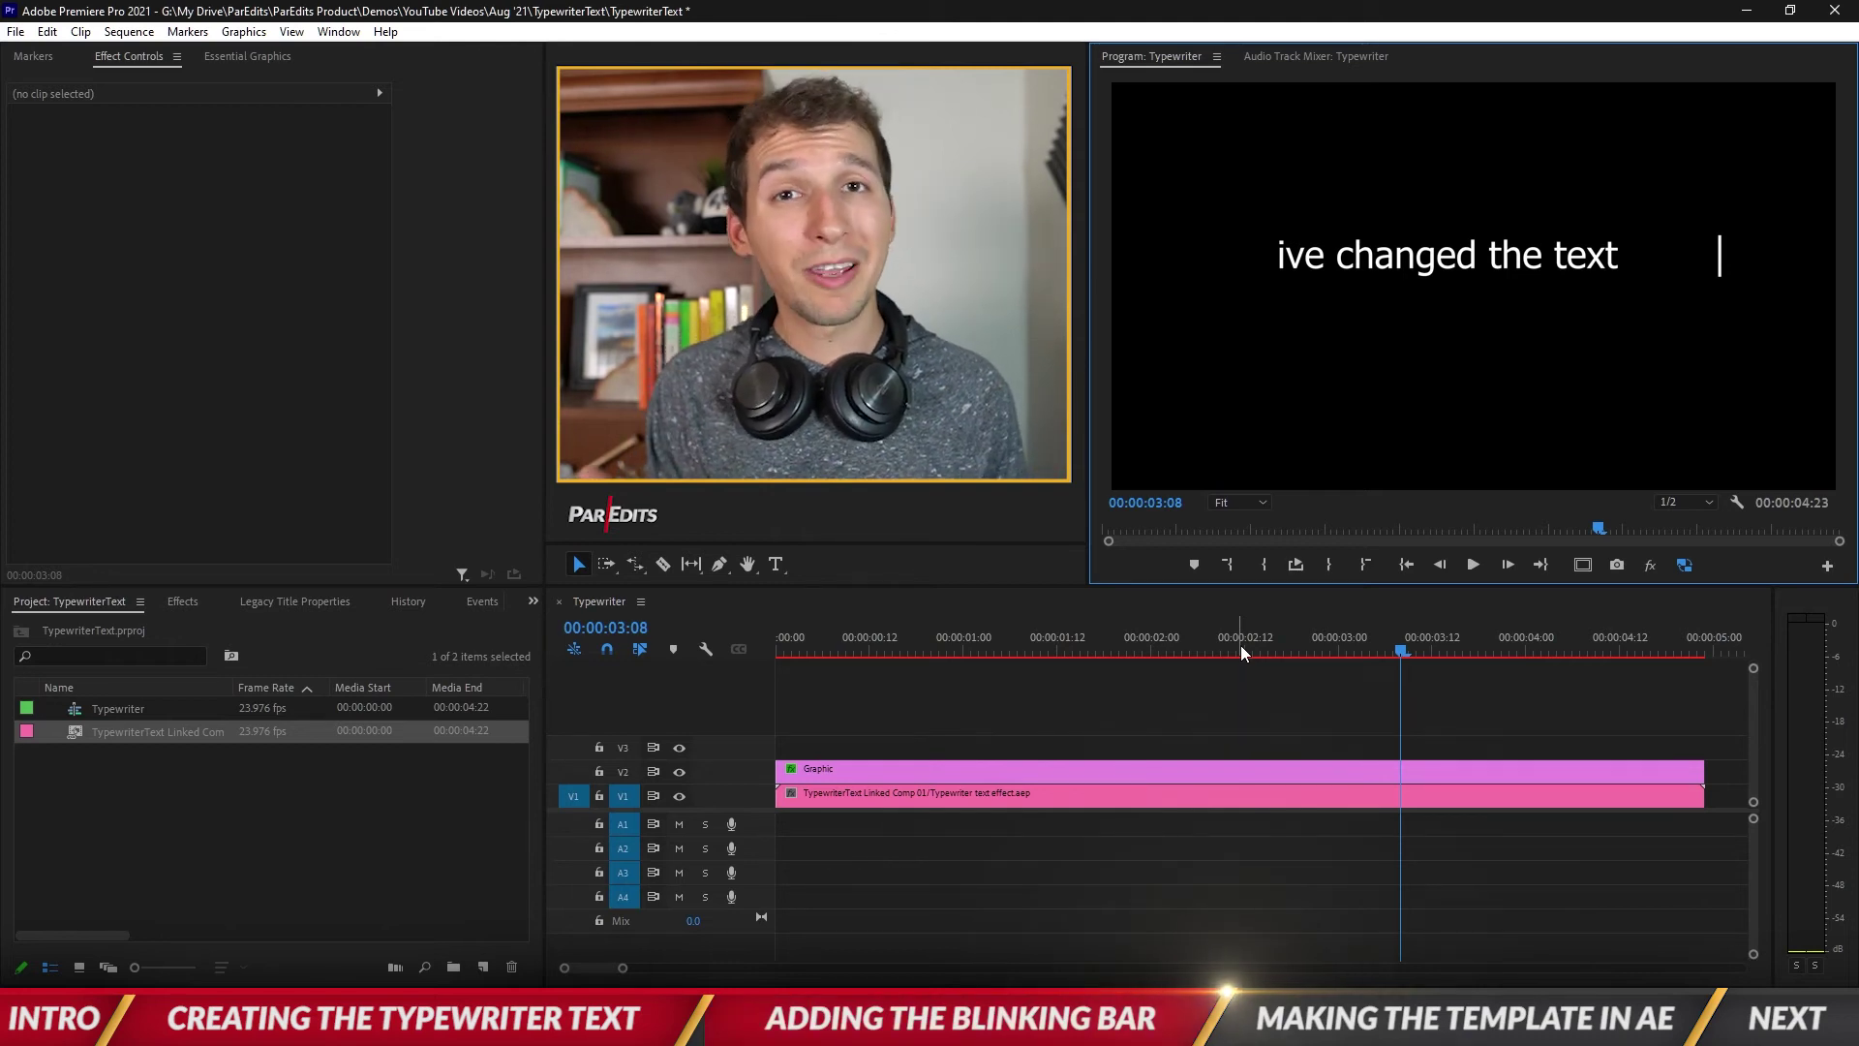
pyautogui.click(927, 743)
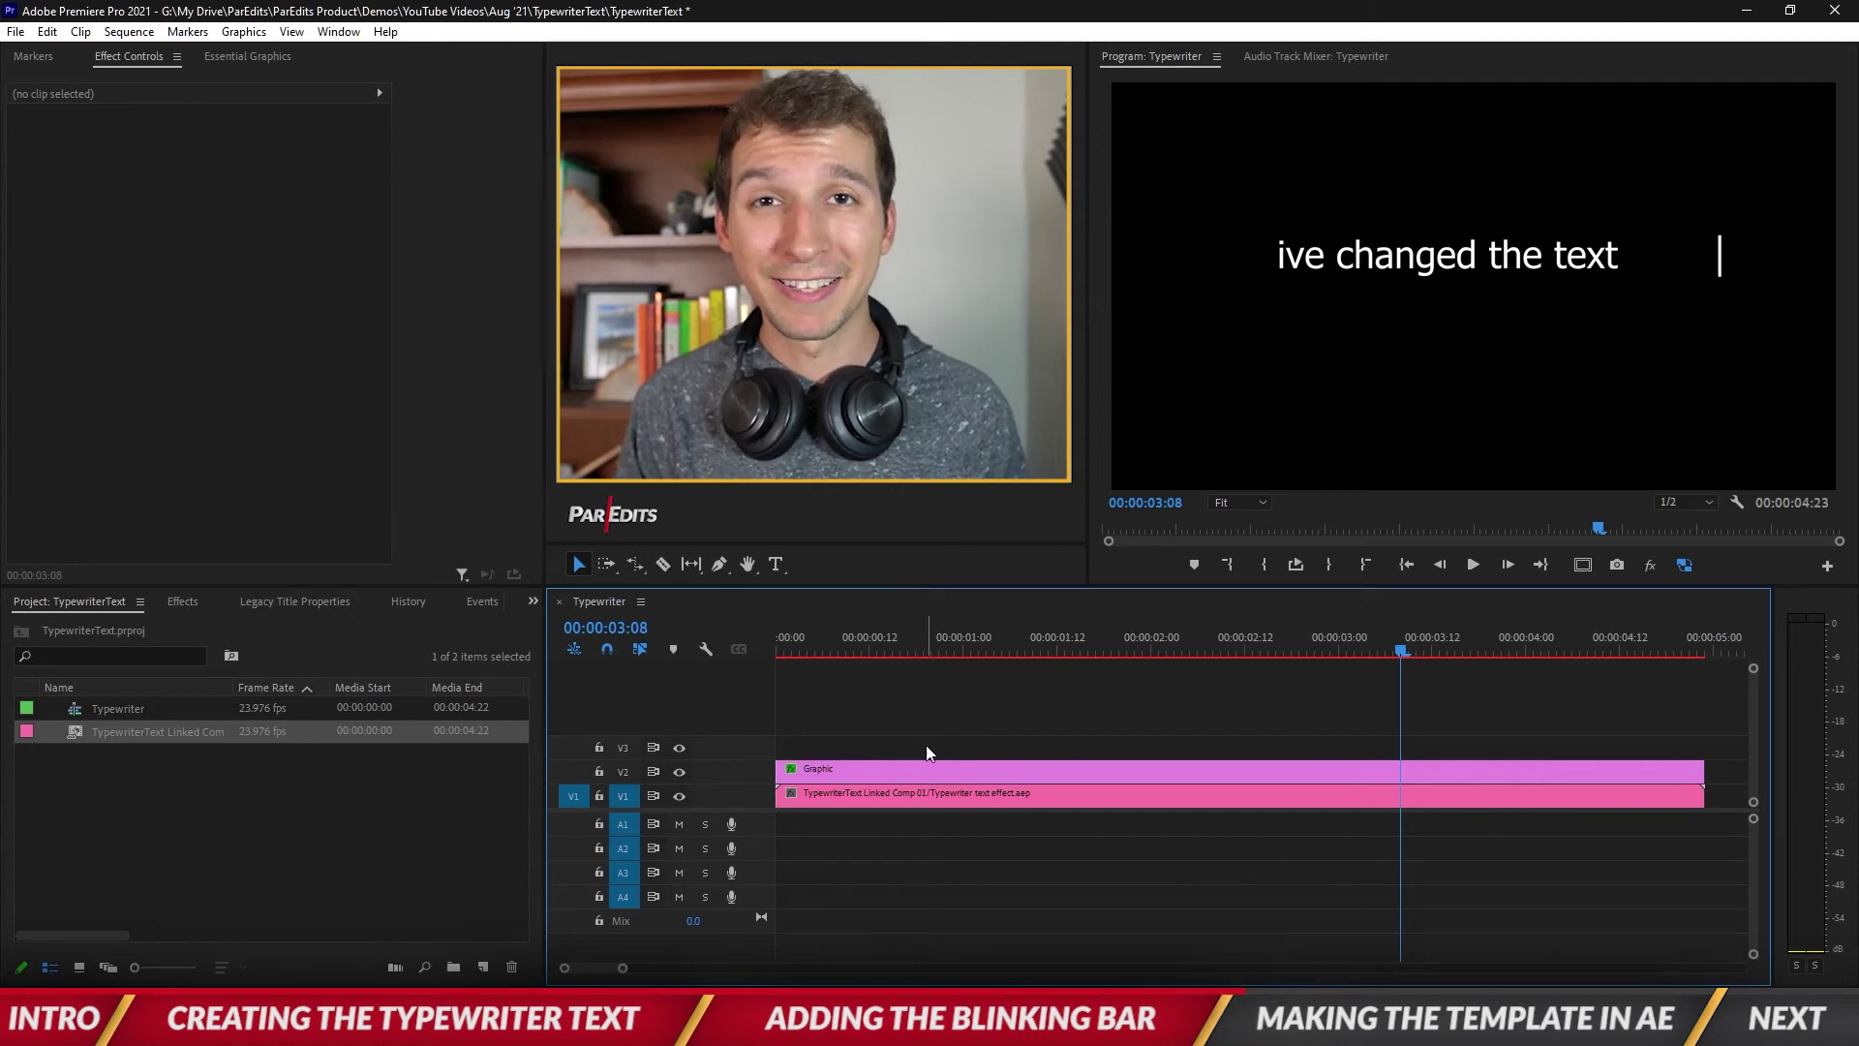
pyautogui.rightClick(1061, 802)
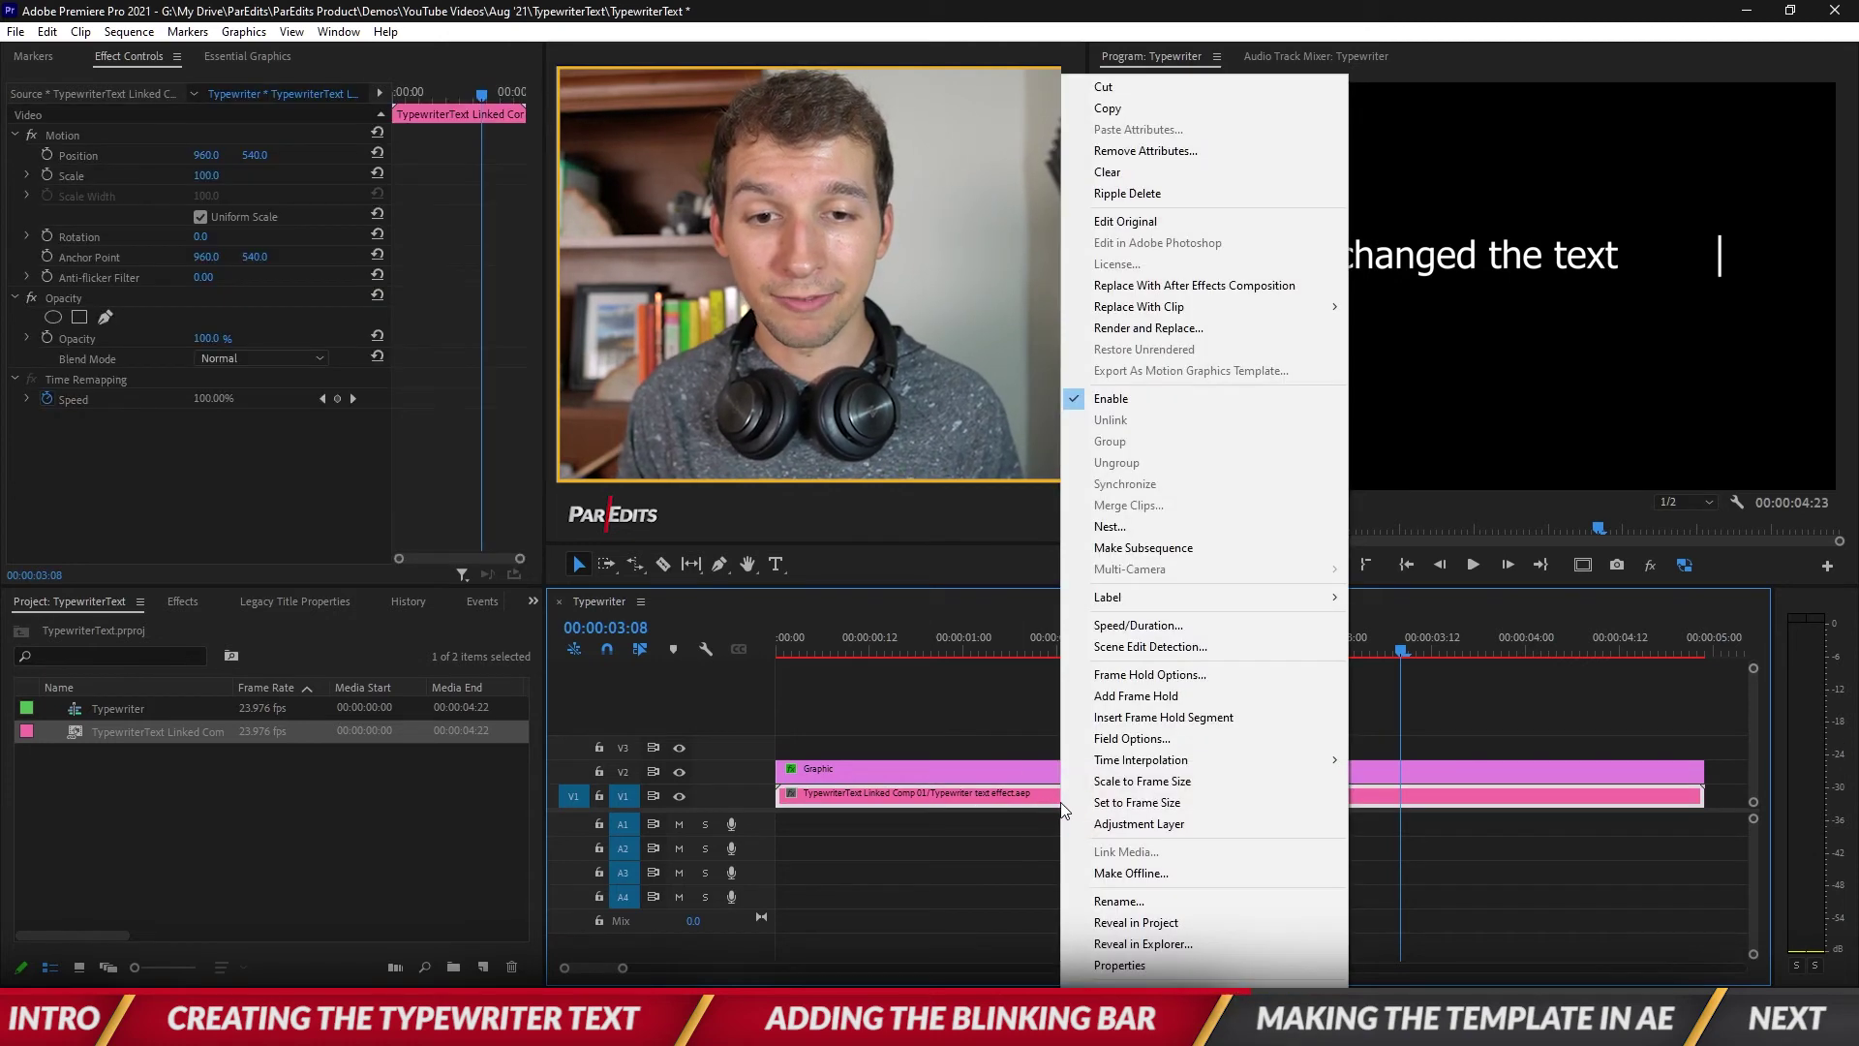
# Choose Edit Original to open the linked clip's composition in After Effects
pyautogui.click(1153, 221)
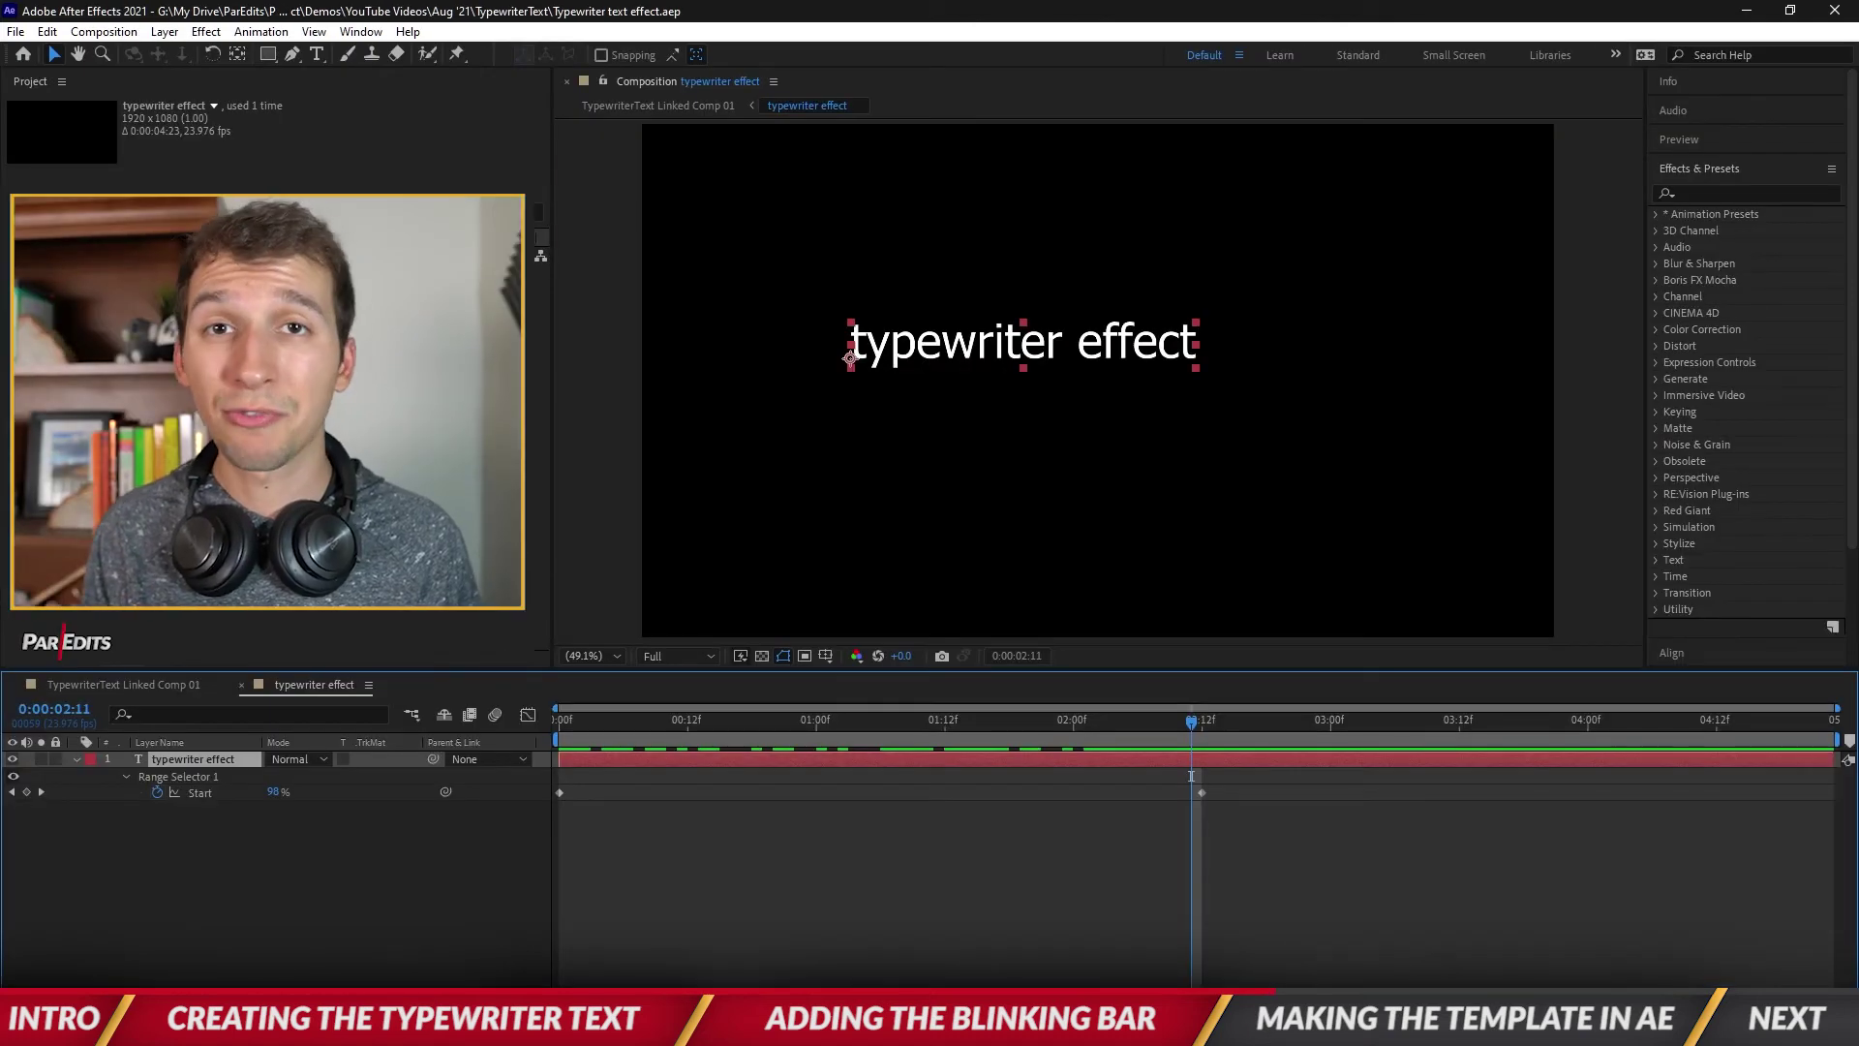
# Open Essential Graphics with typewriter effect as primary comp and name the template 'TypeWriter Effect'
pyautogui.click(360, 31)
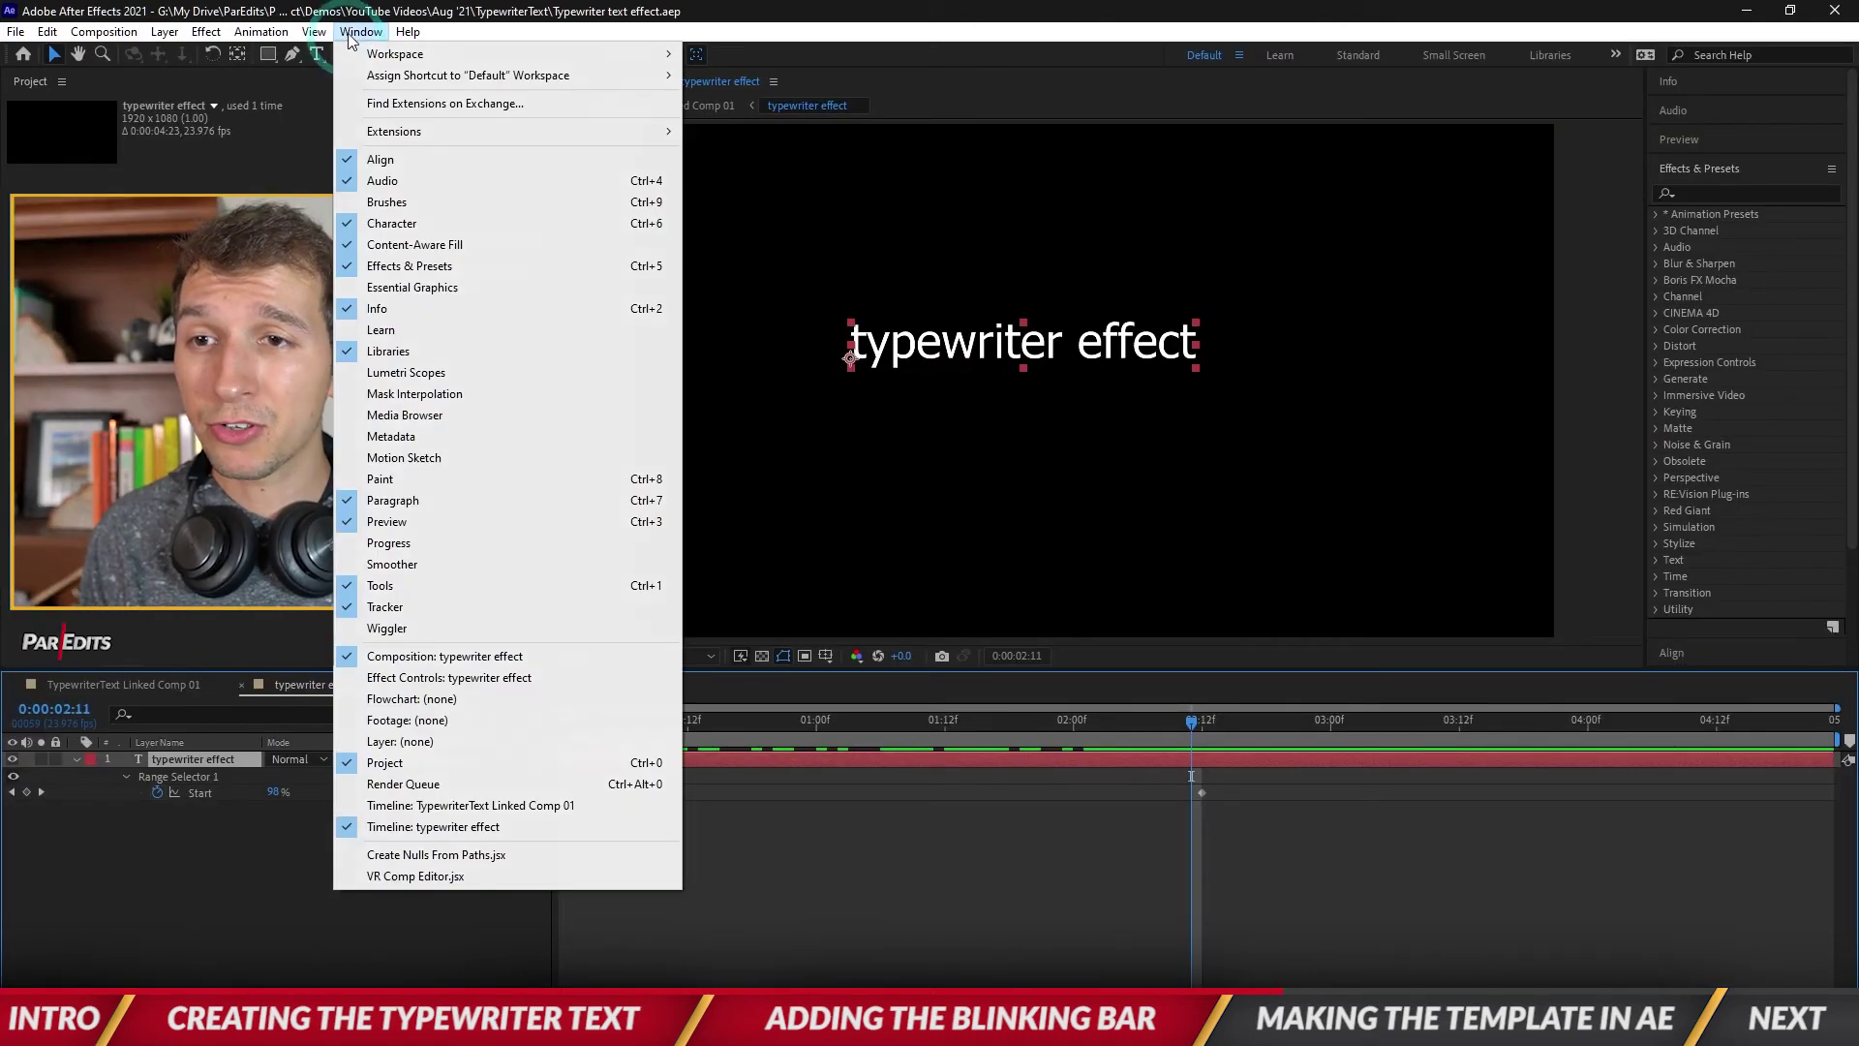
pyautogui.click(461, 288)
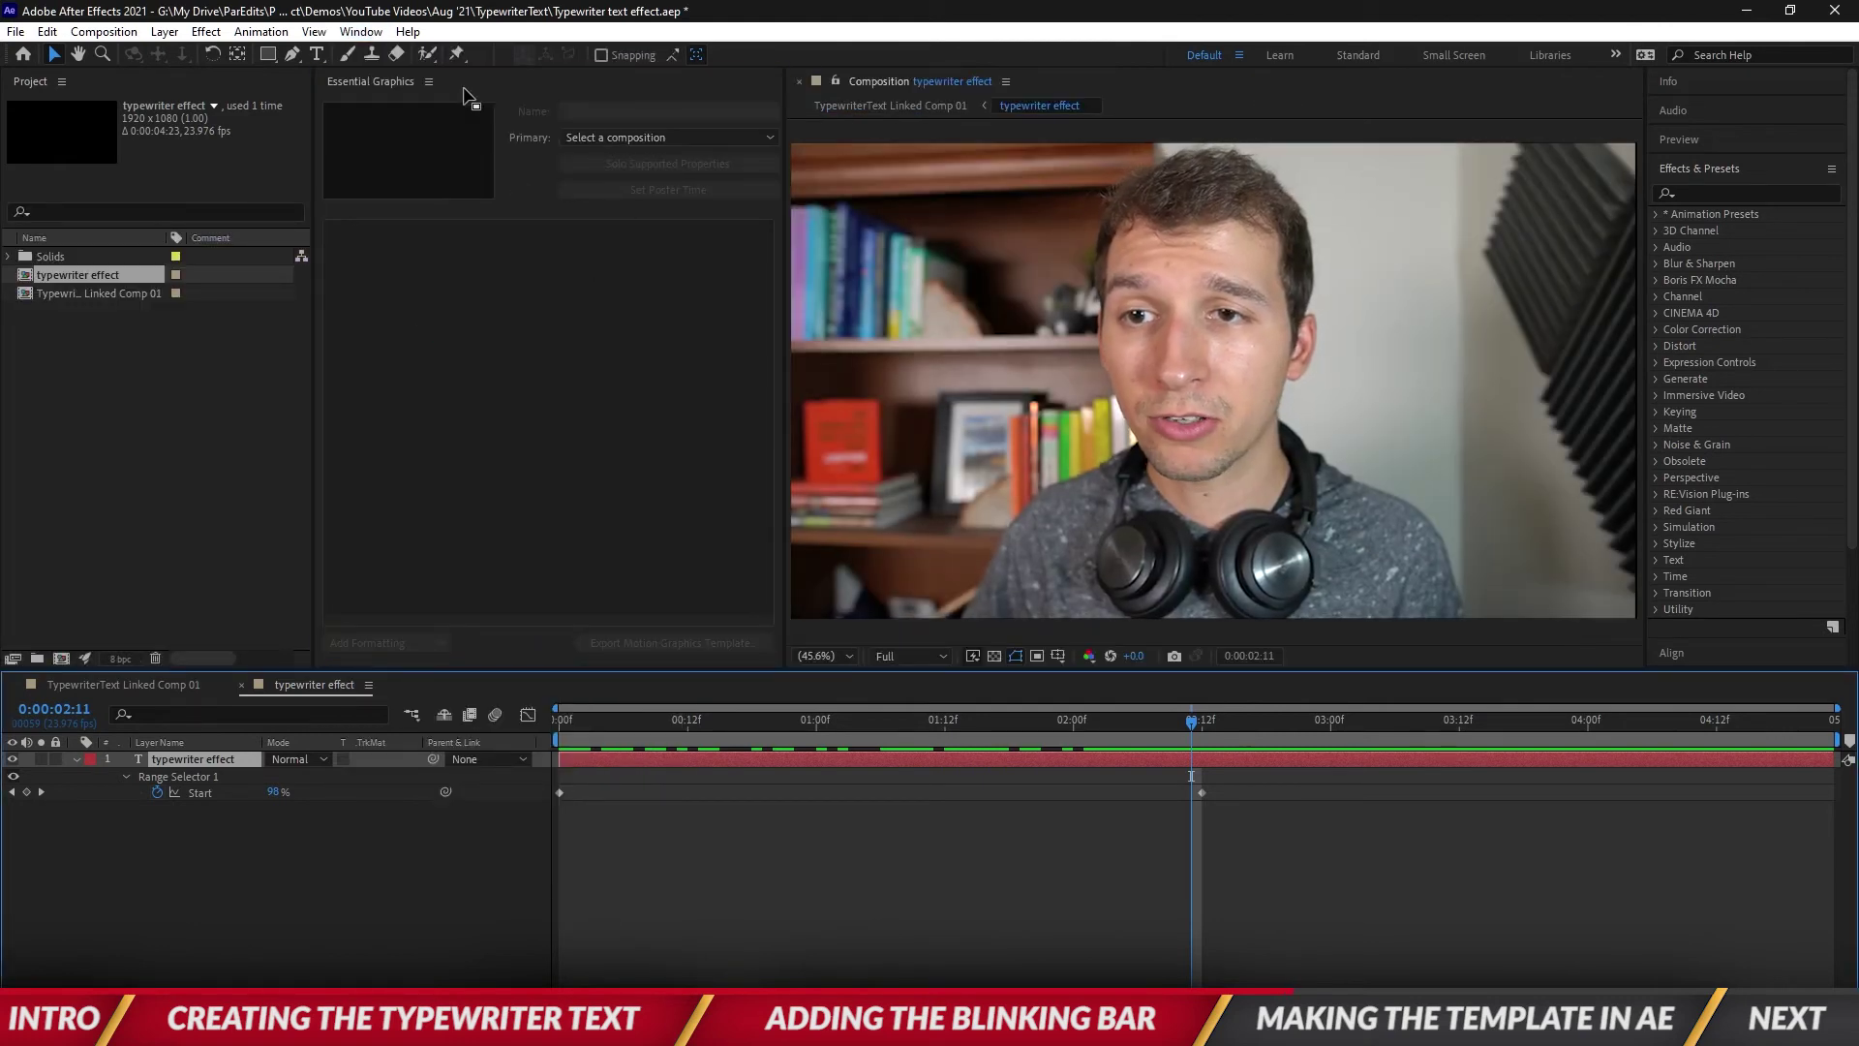
pyautogui.click(477, 80)
pyautogui.click(623, 140)
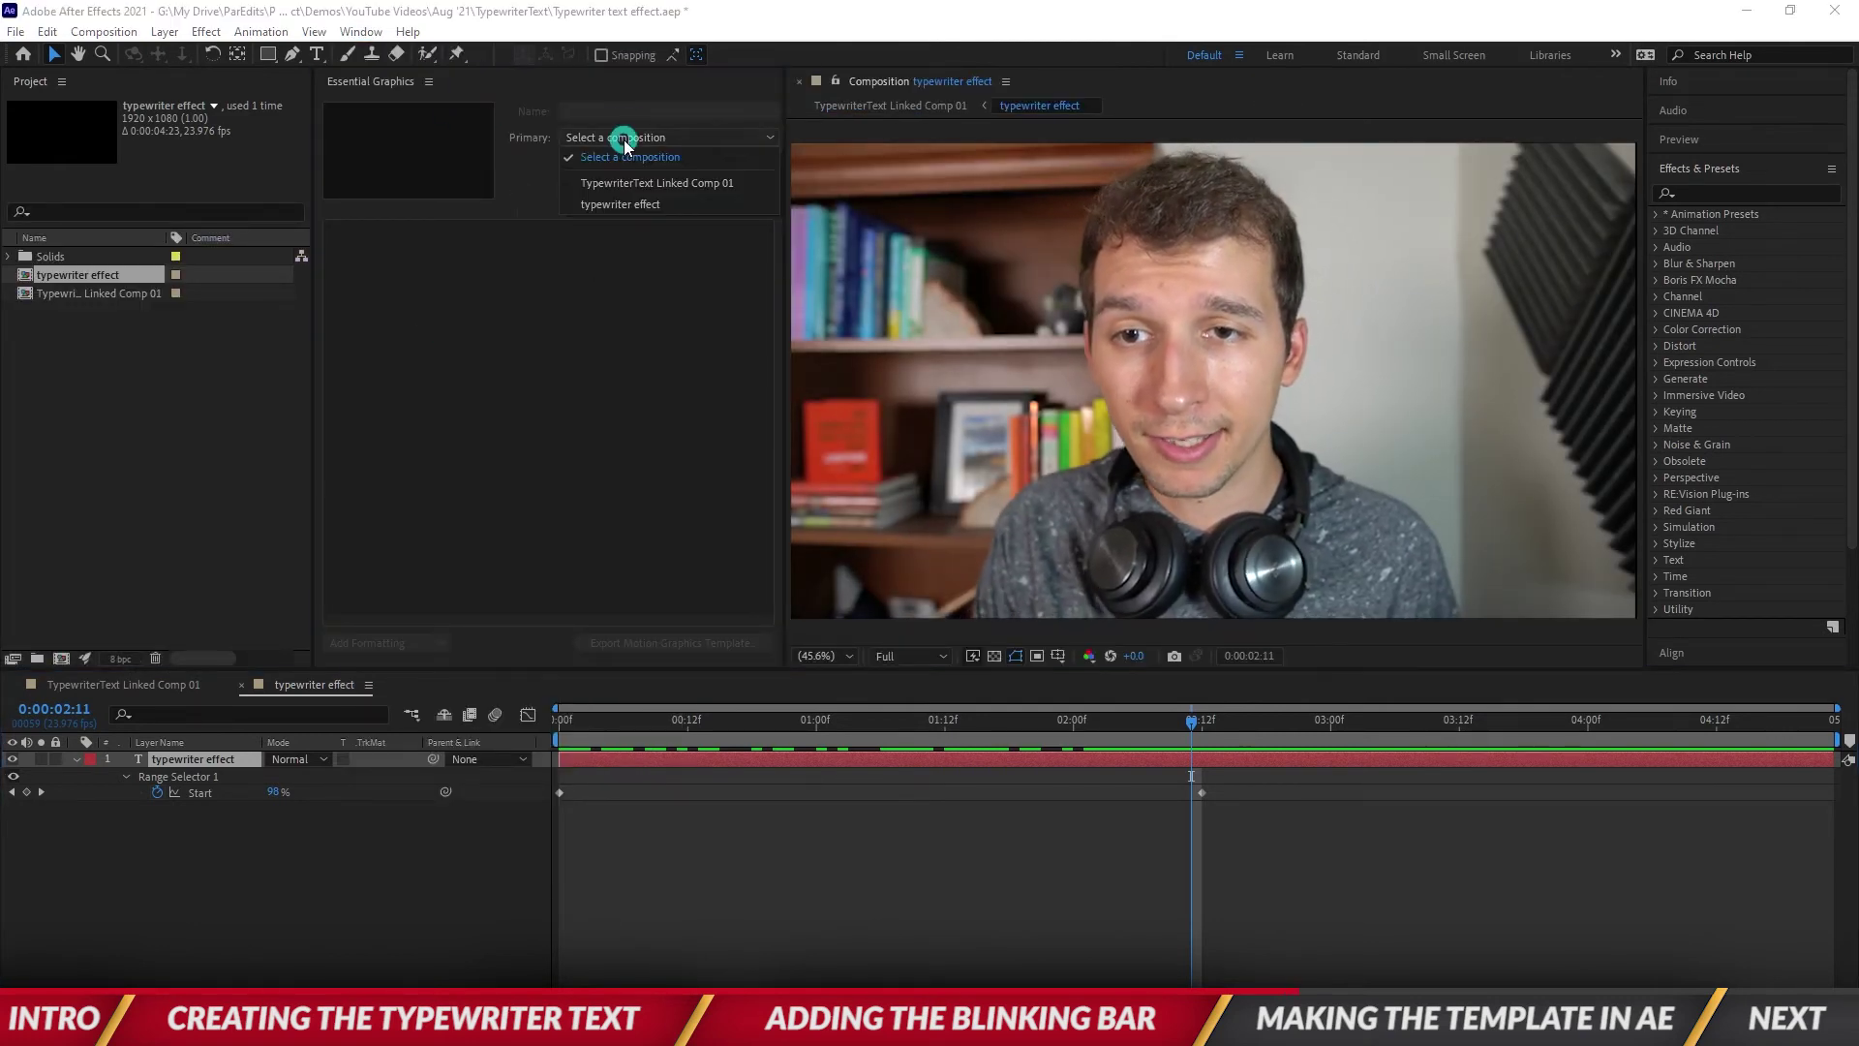
pyautogui.click(665, 203)
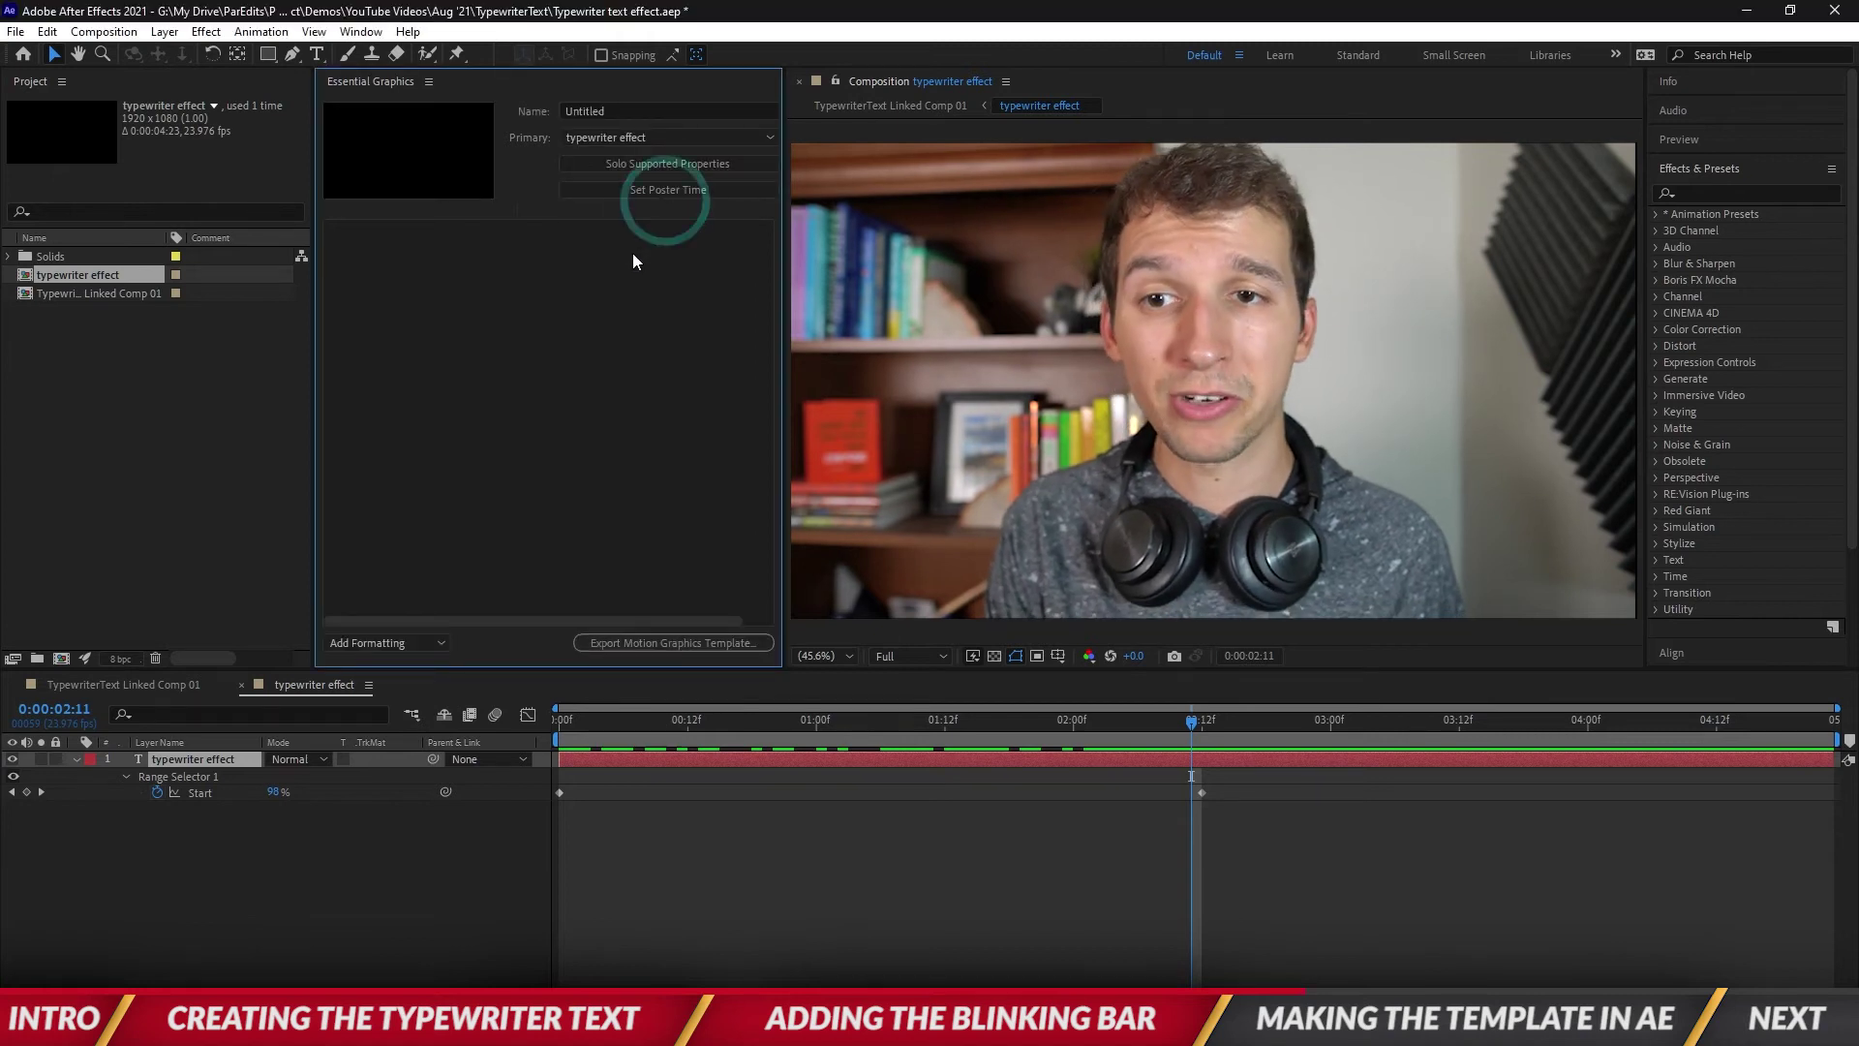
pyautogui.click(616, 114)
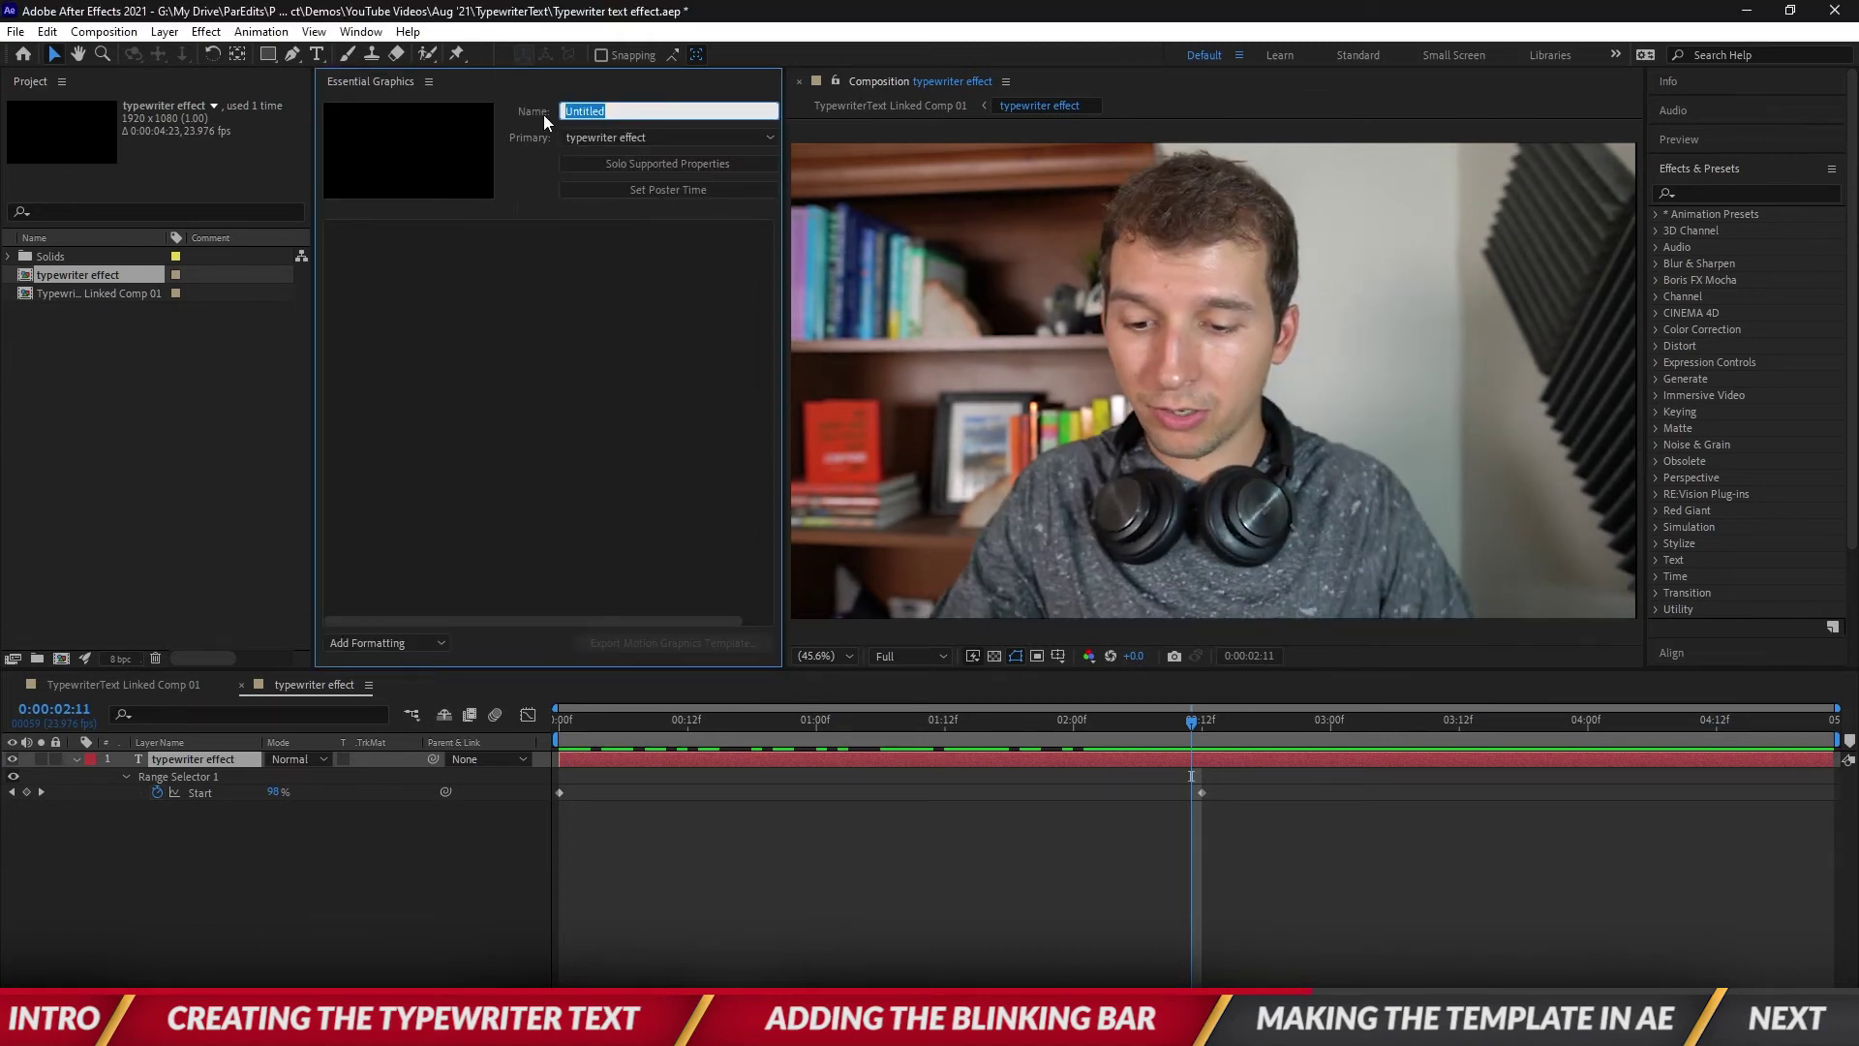
pyautogui.write('TypeW')
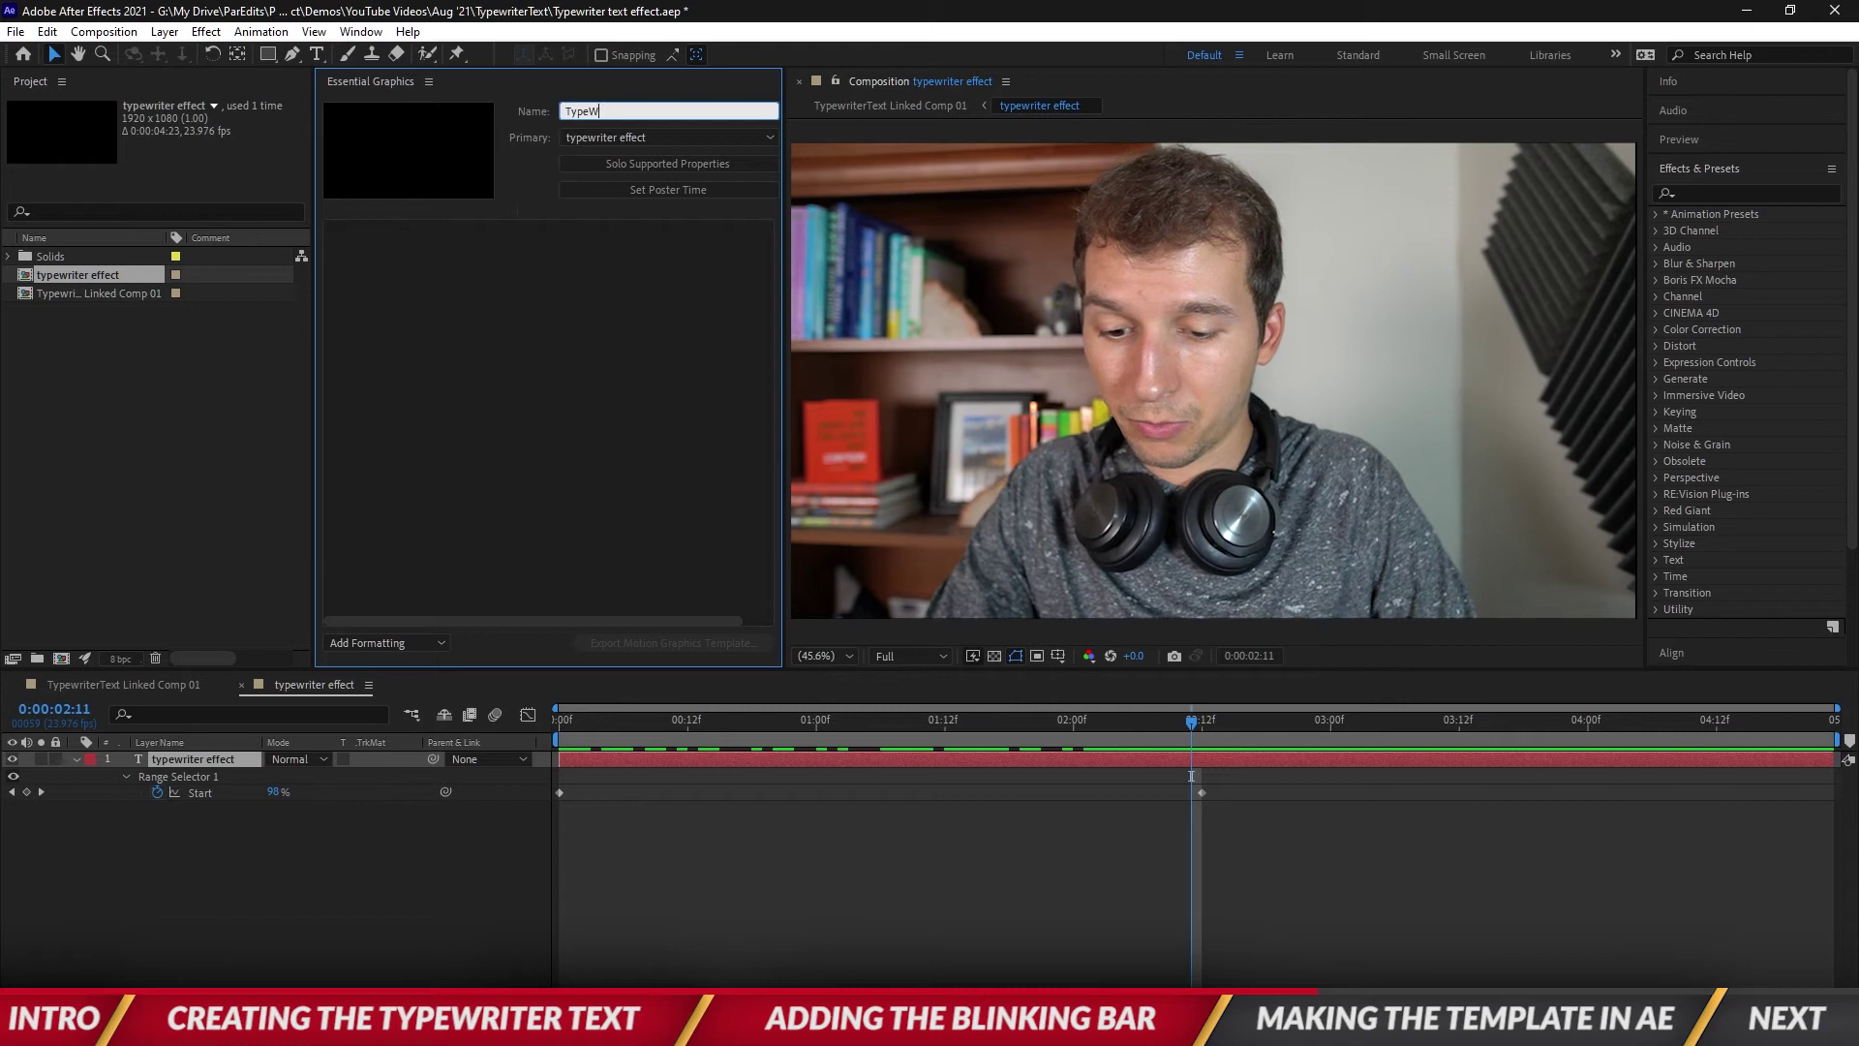
pyautogui.write('riter Effect')
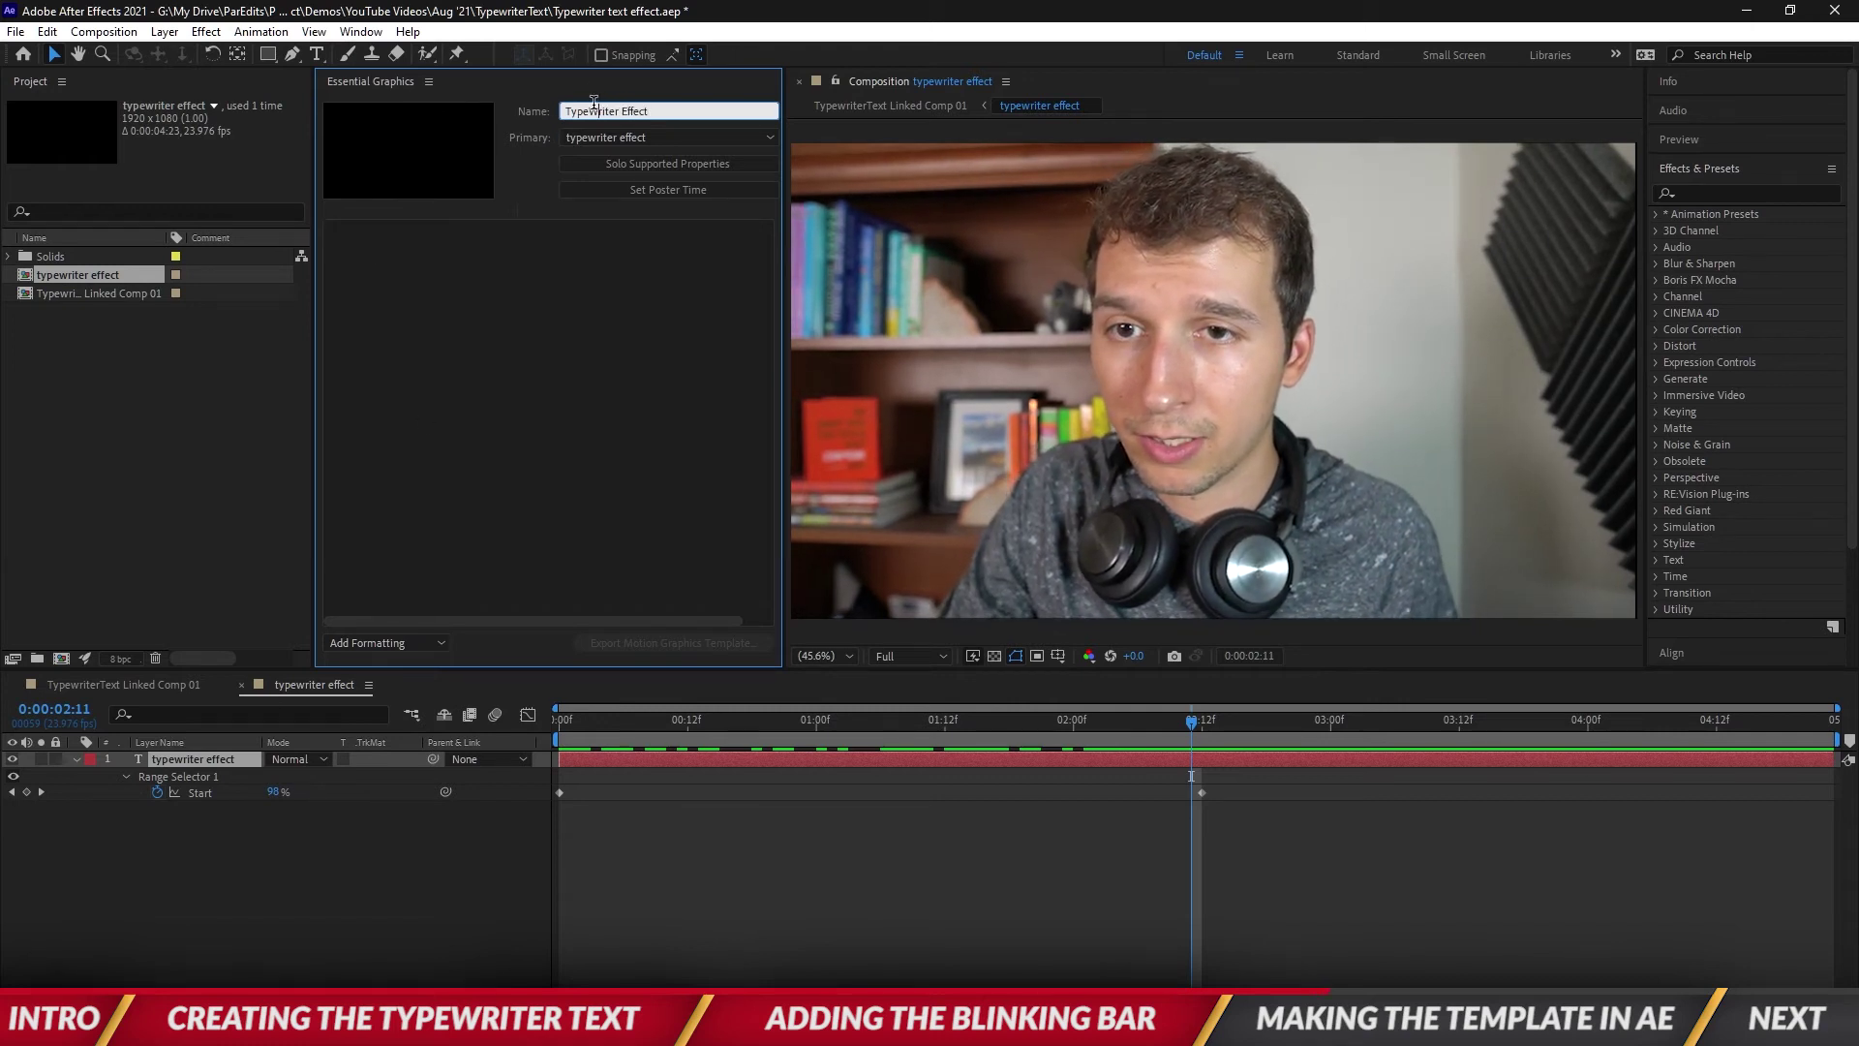
# Add the text layer's Source Text to the template, labelled 'Type your text here'
pyautogui.click(78, 761)
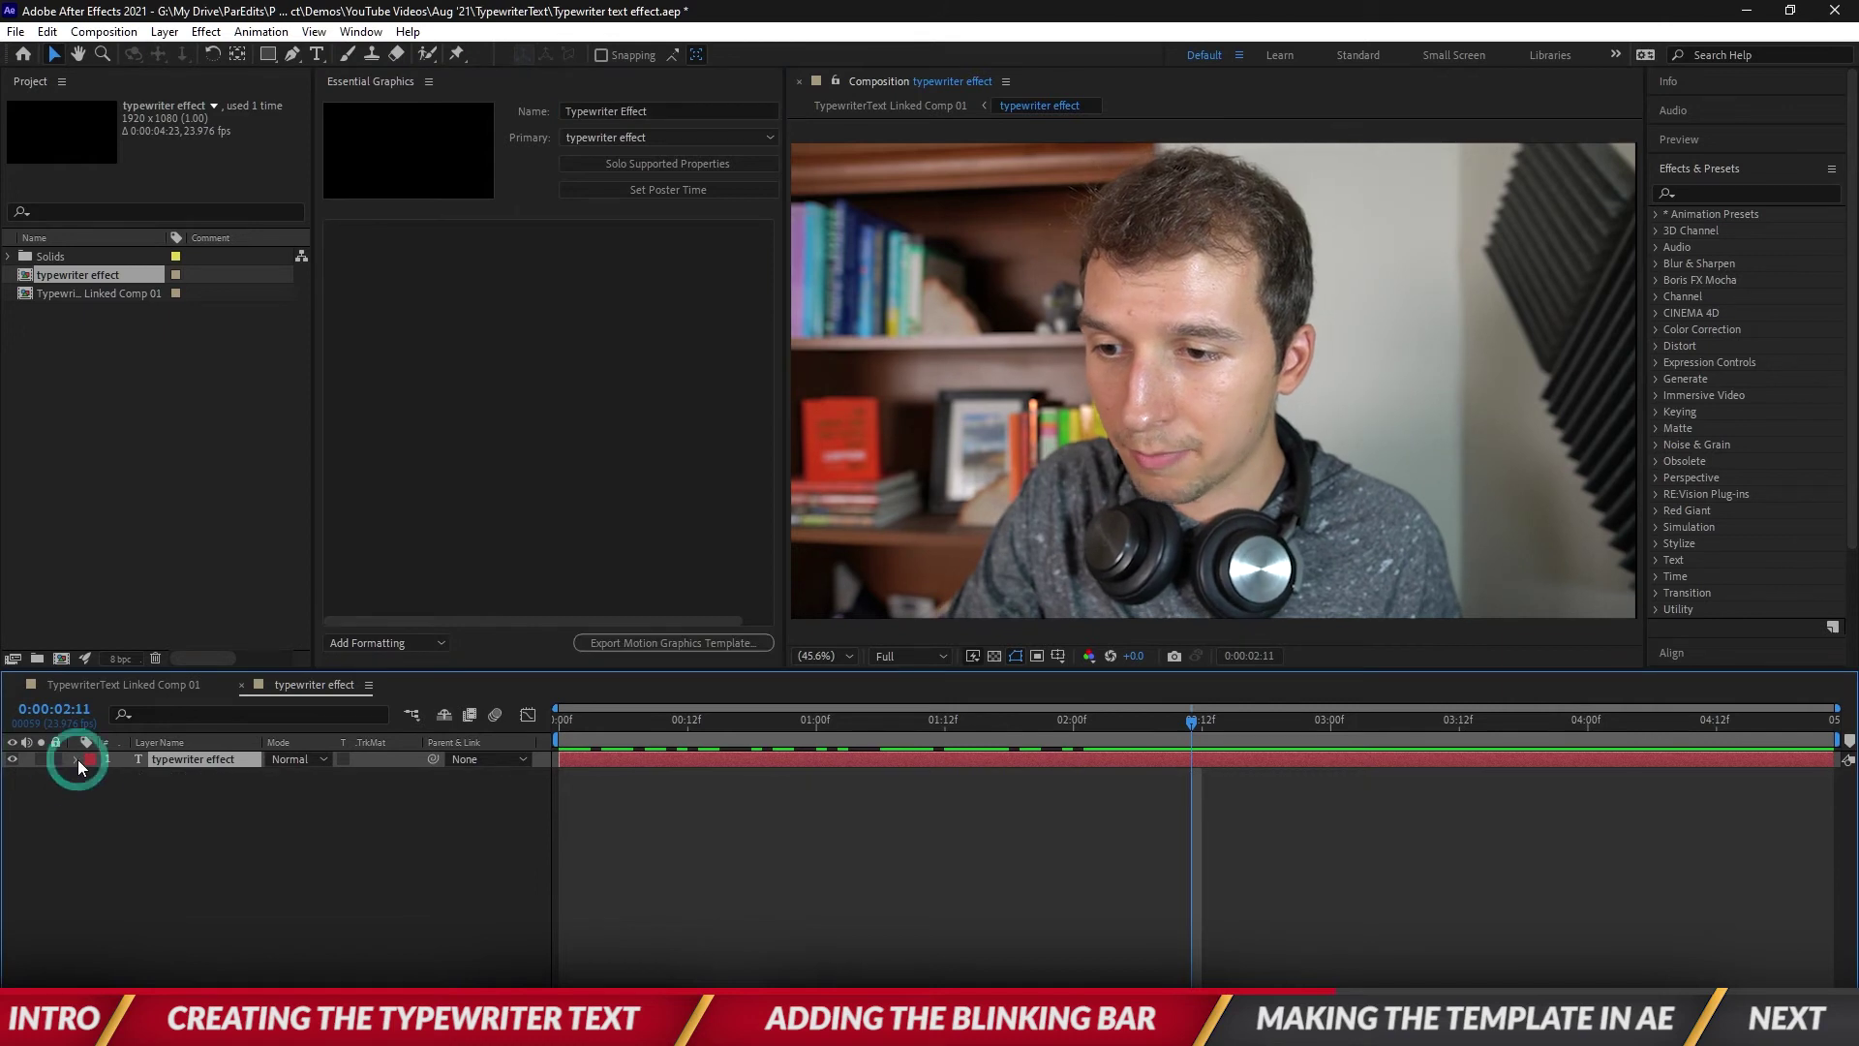
pyautogui.click(77, 759)
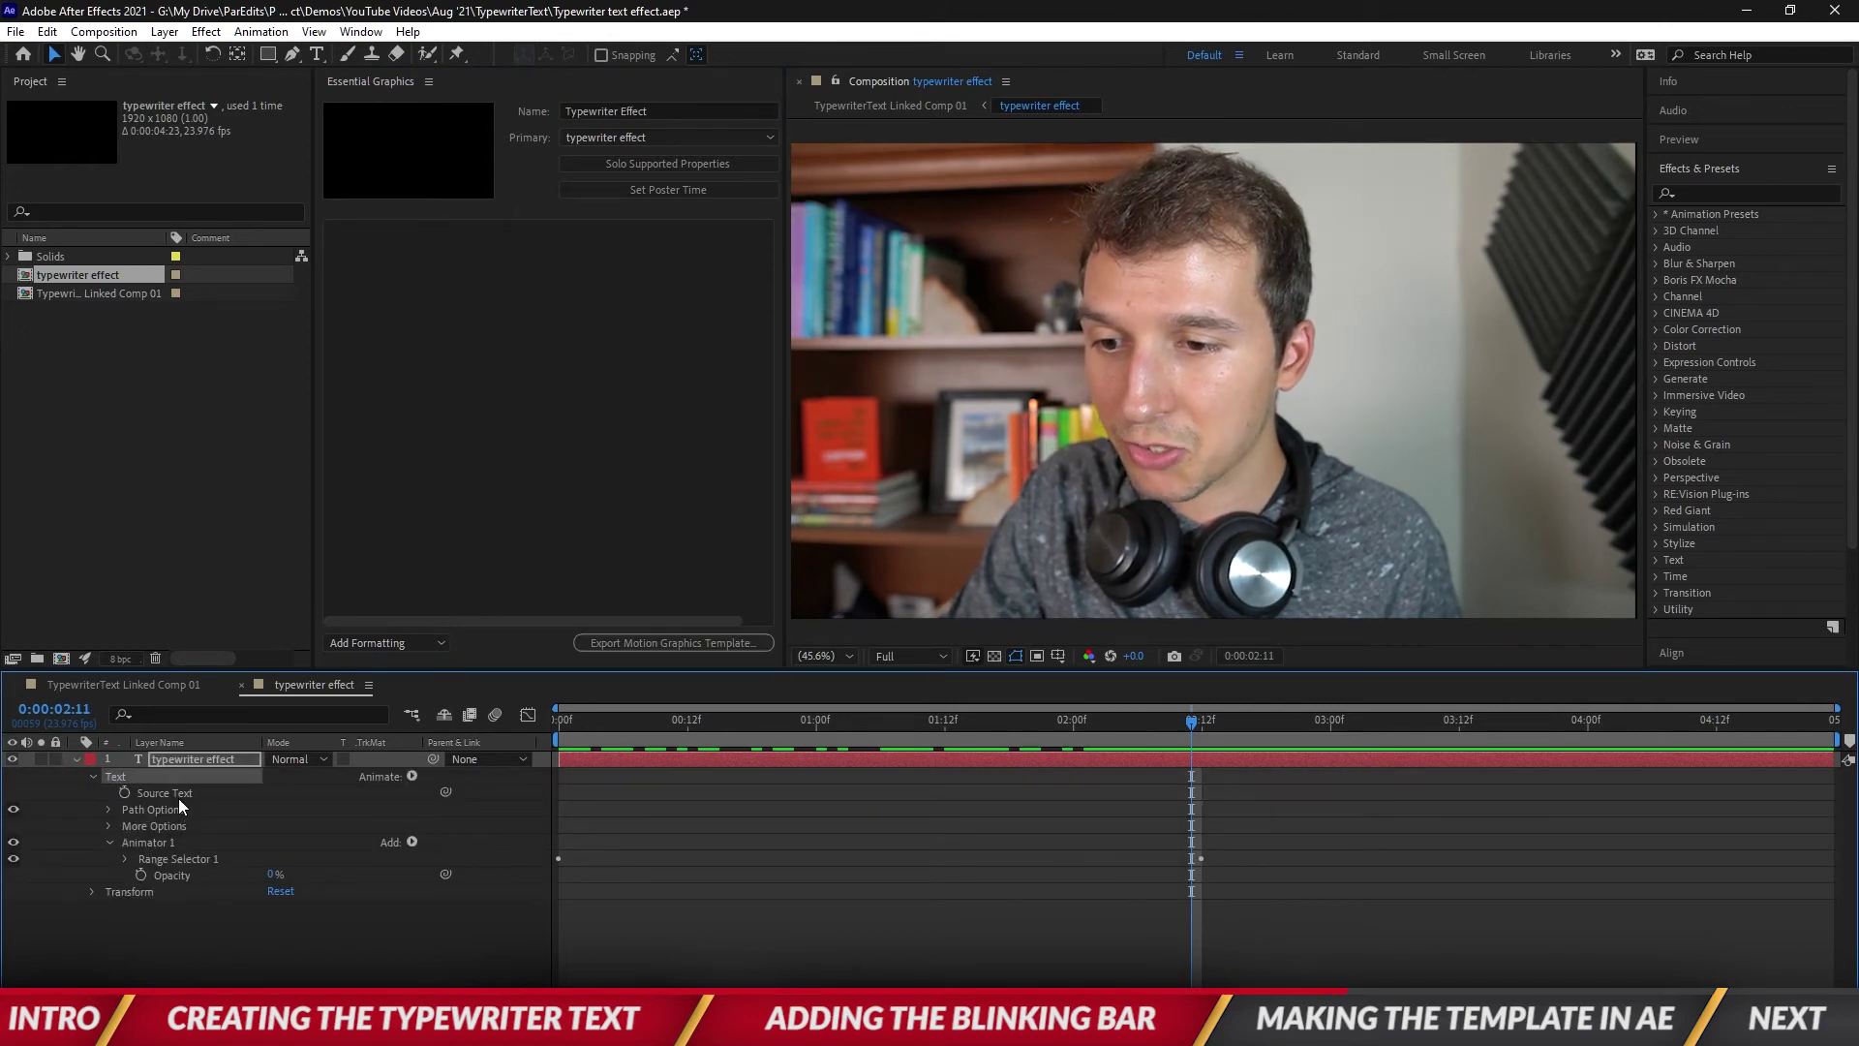
pyautogui.moveTo(167, 792); pyautogui.dragTo(469, 274)
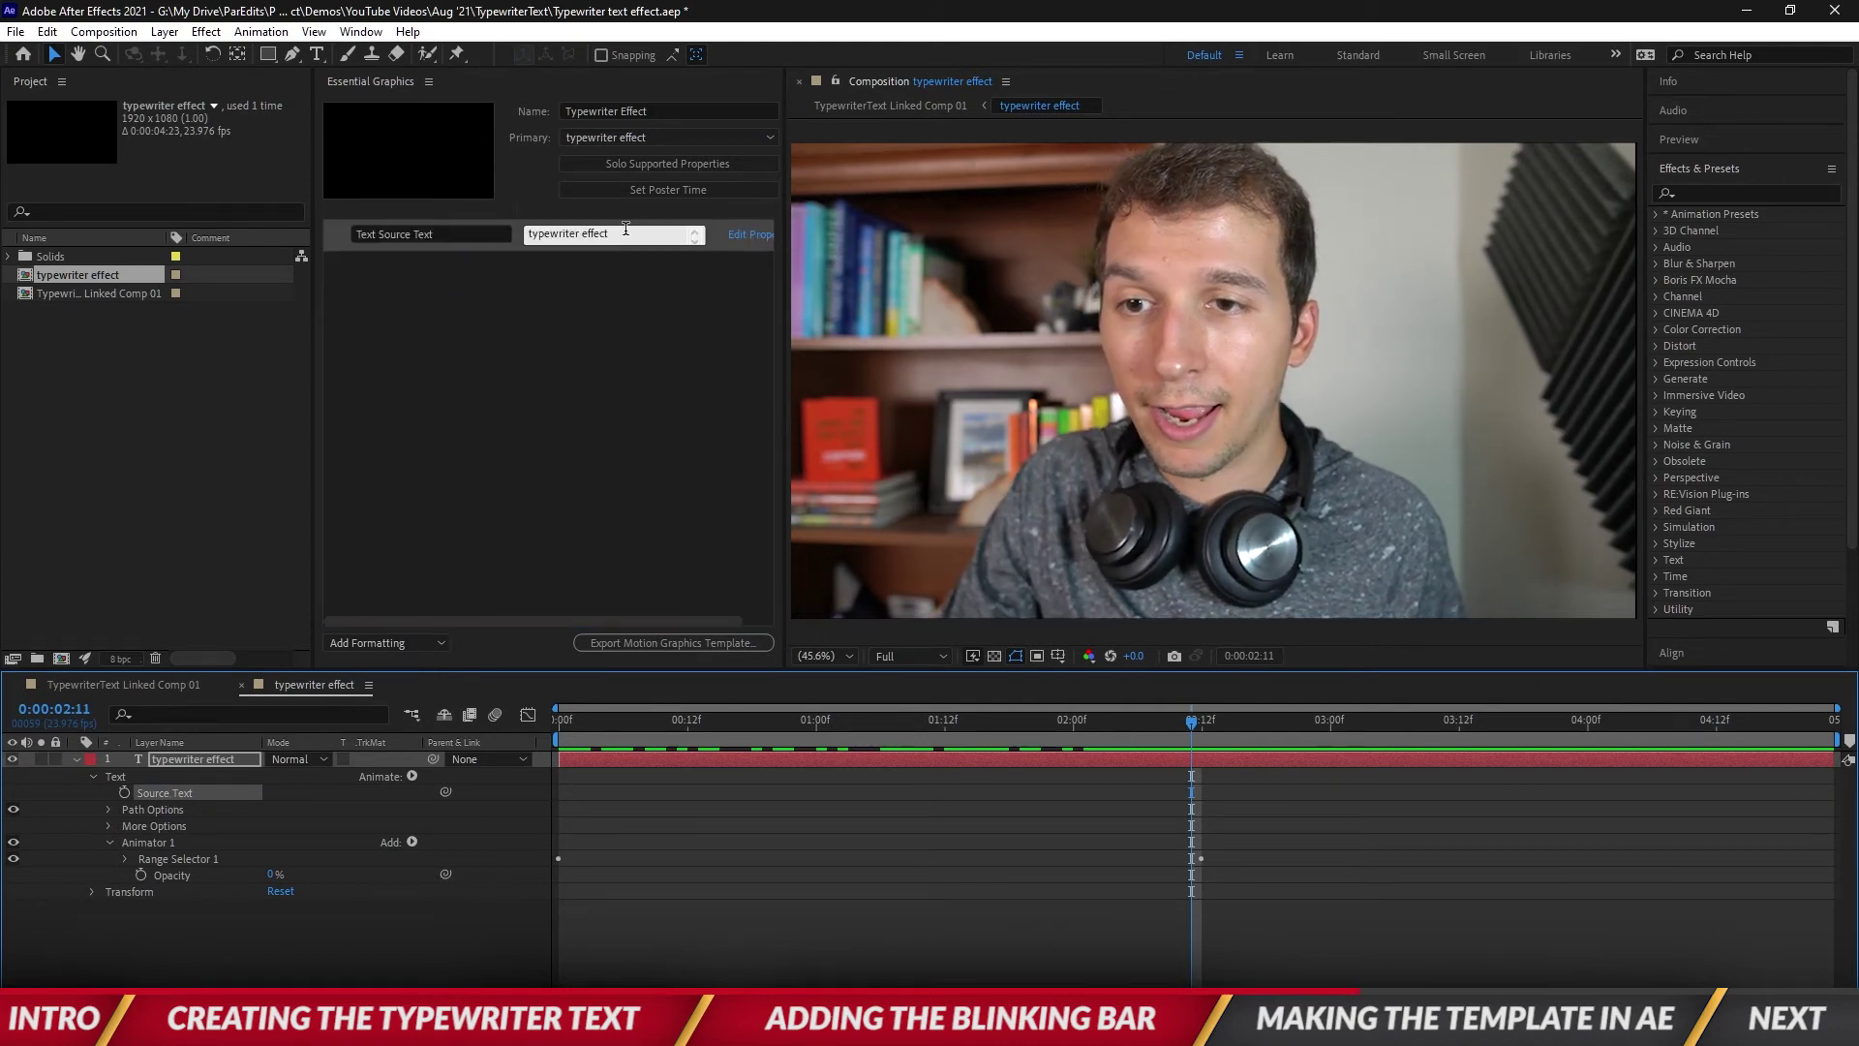
pyautogui.click(463, 232)
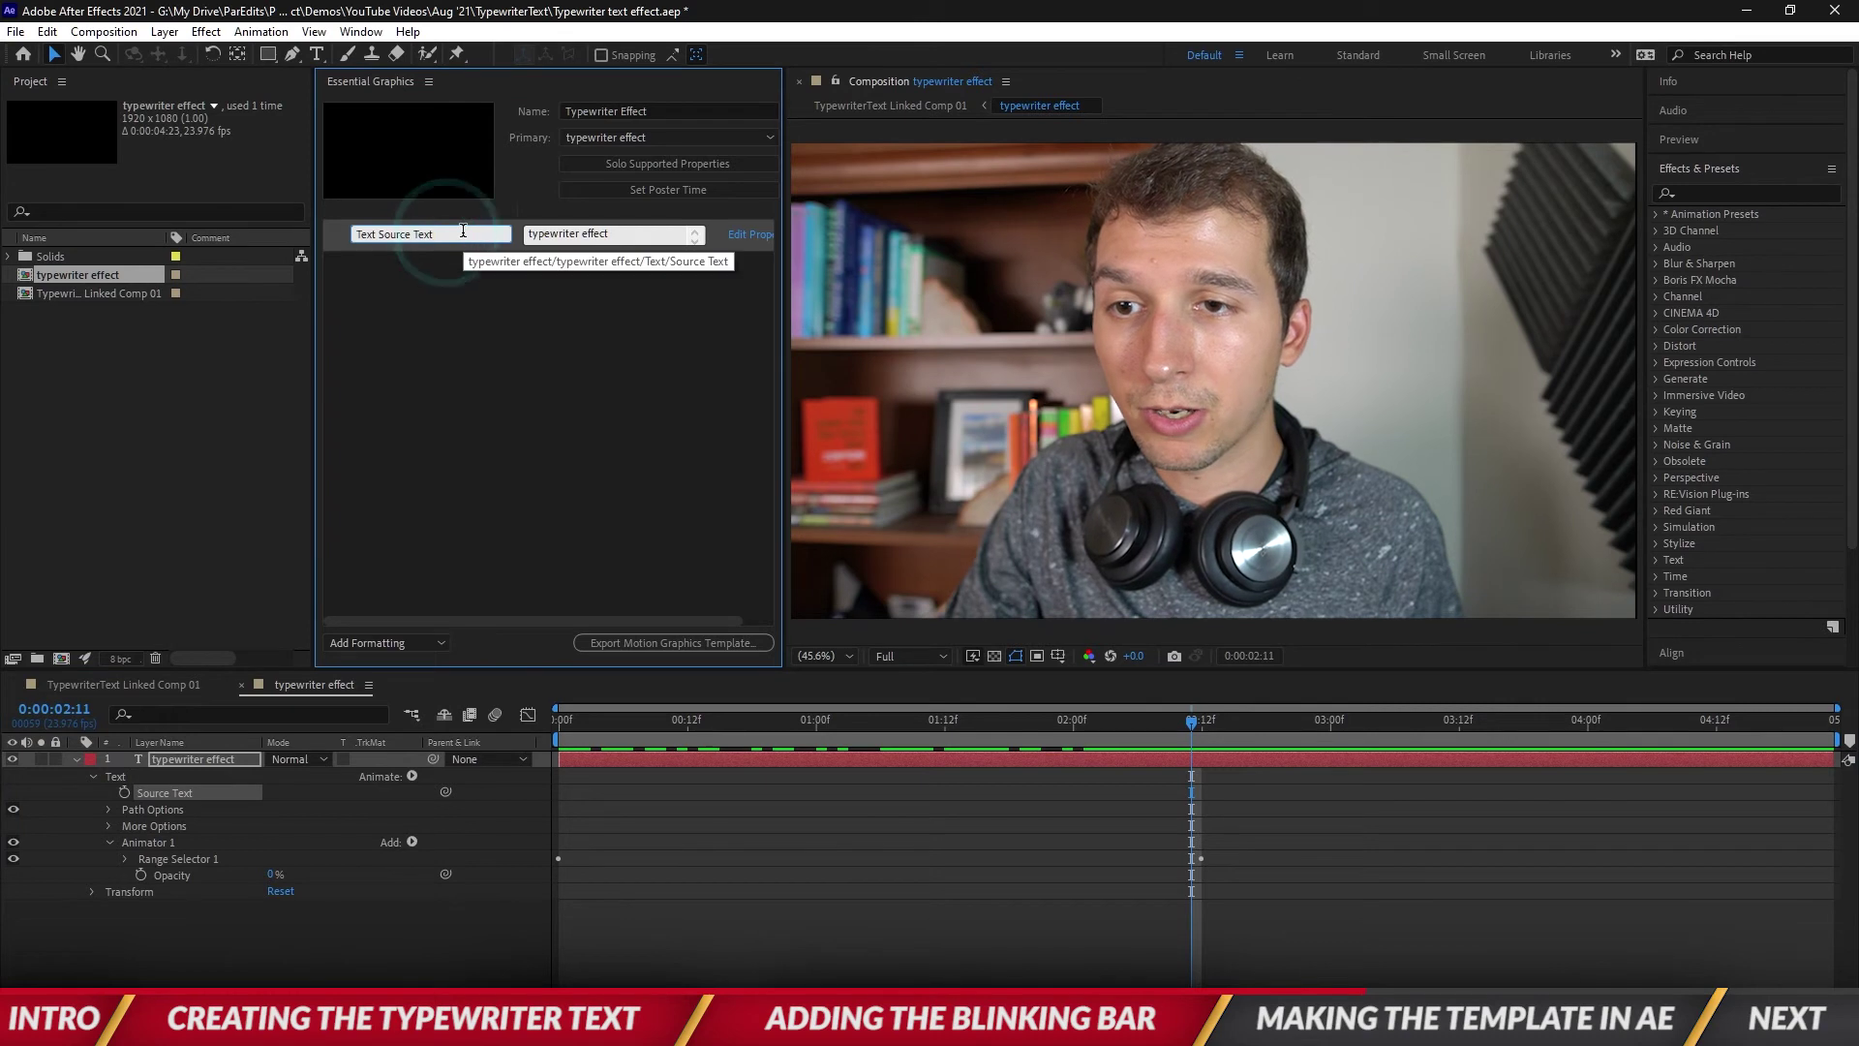
pyautogui.write('Type your text ')
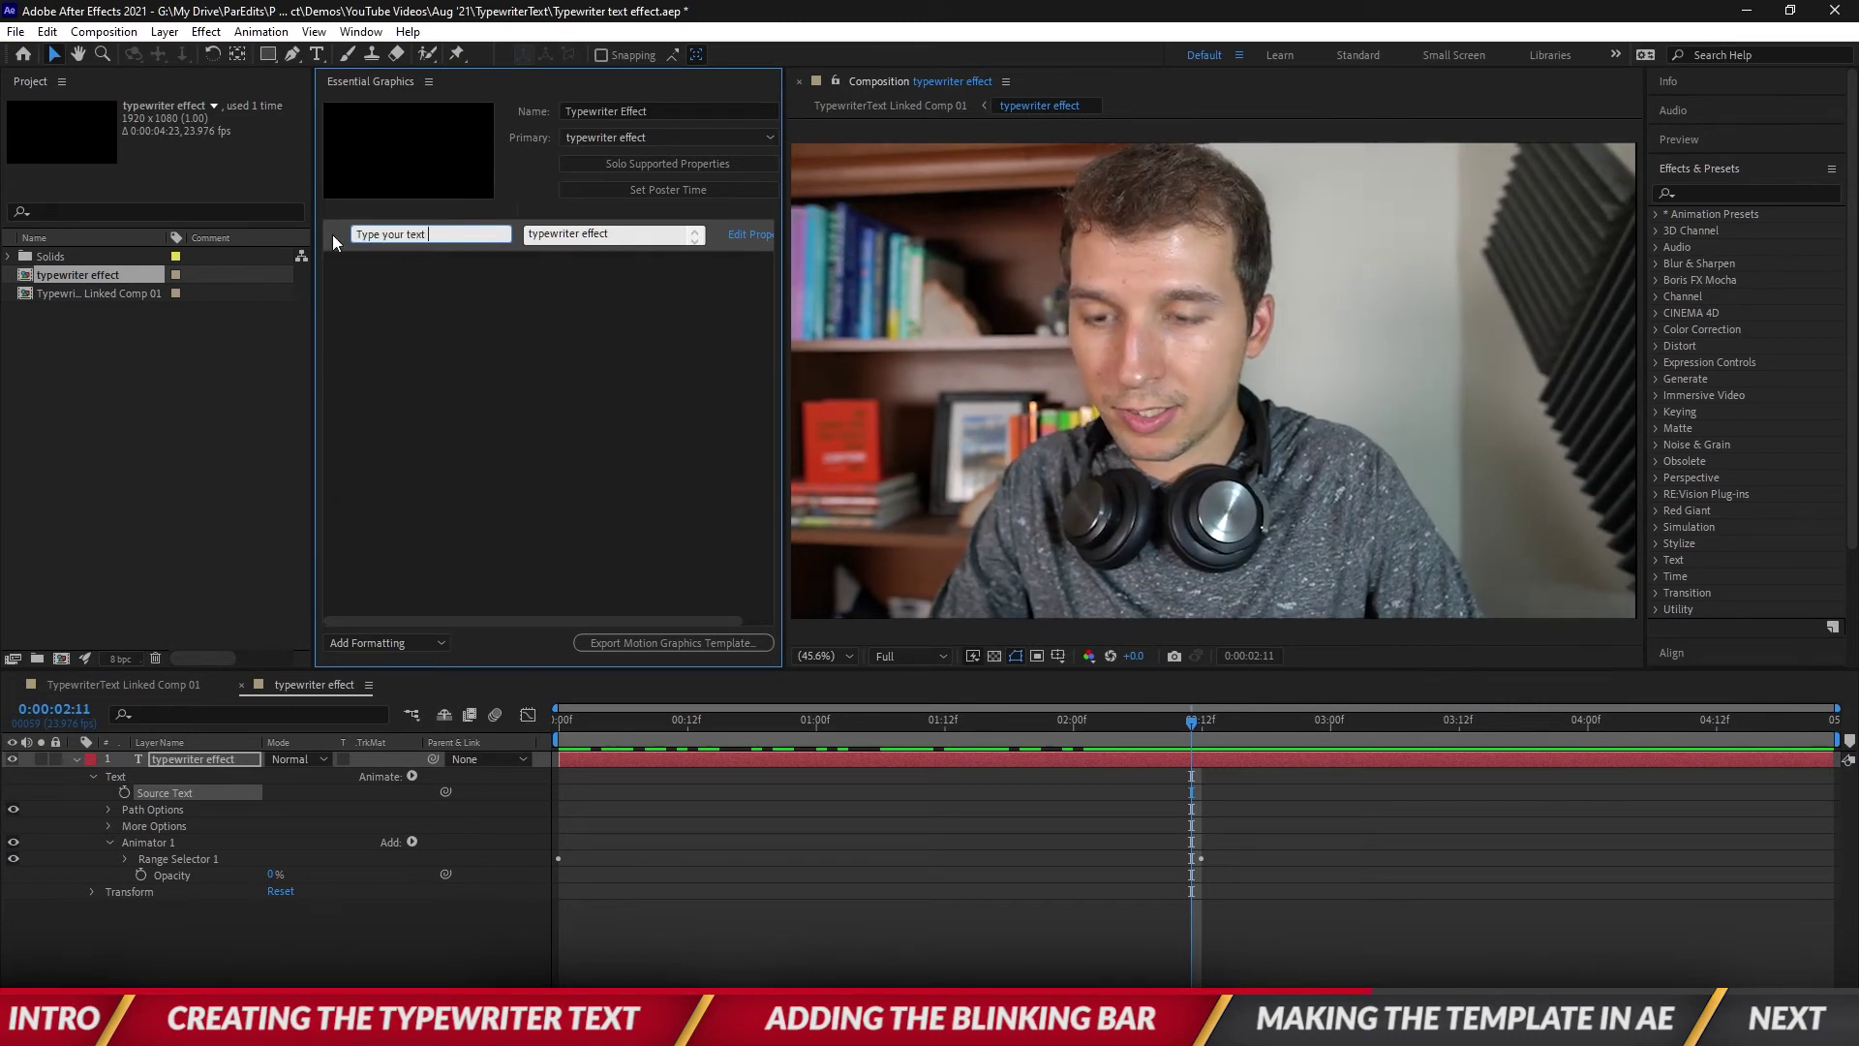
pyautogui.write('here')
pyautogui.press('Return')
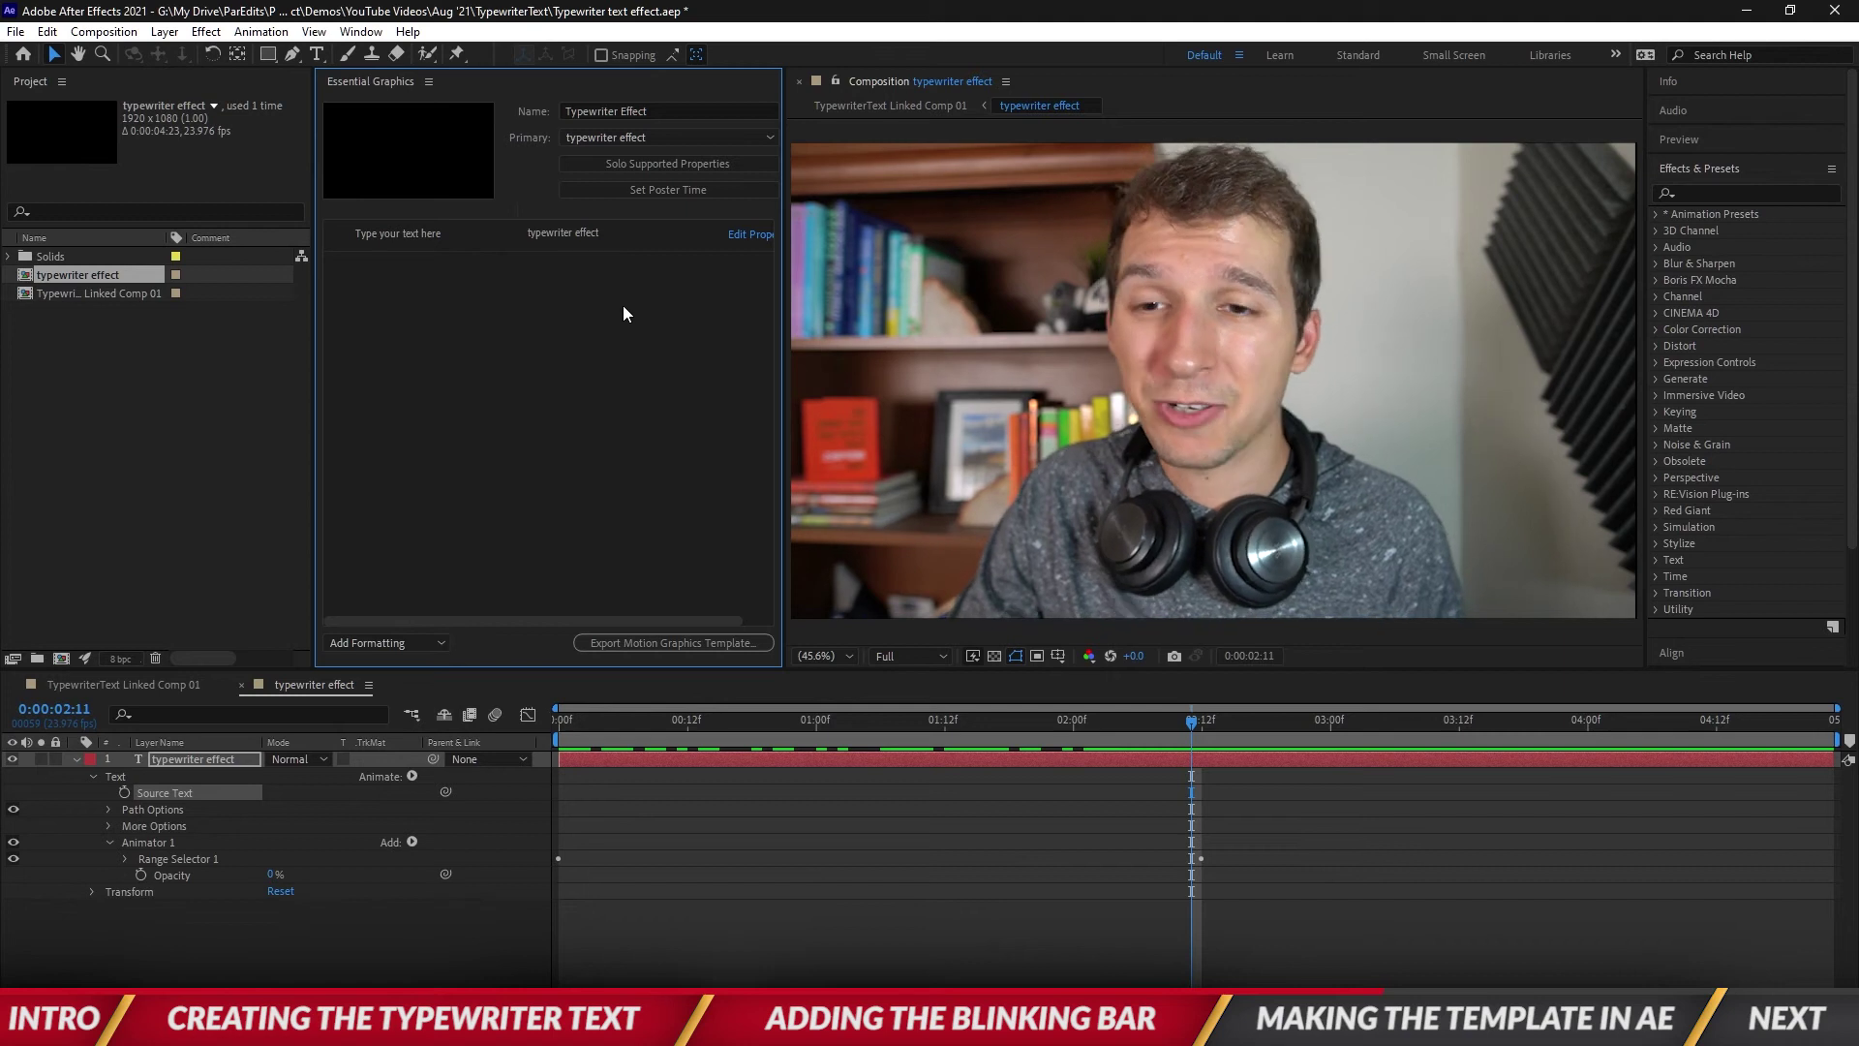
# Enable Faux Styles in the exposed text's font properties
pyautogui.click(738, 234)
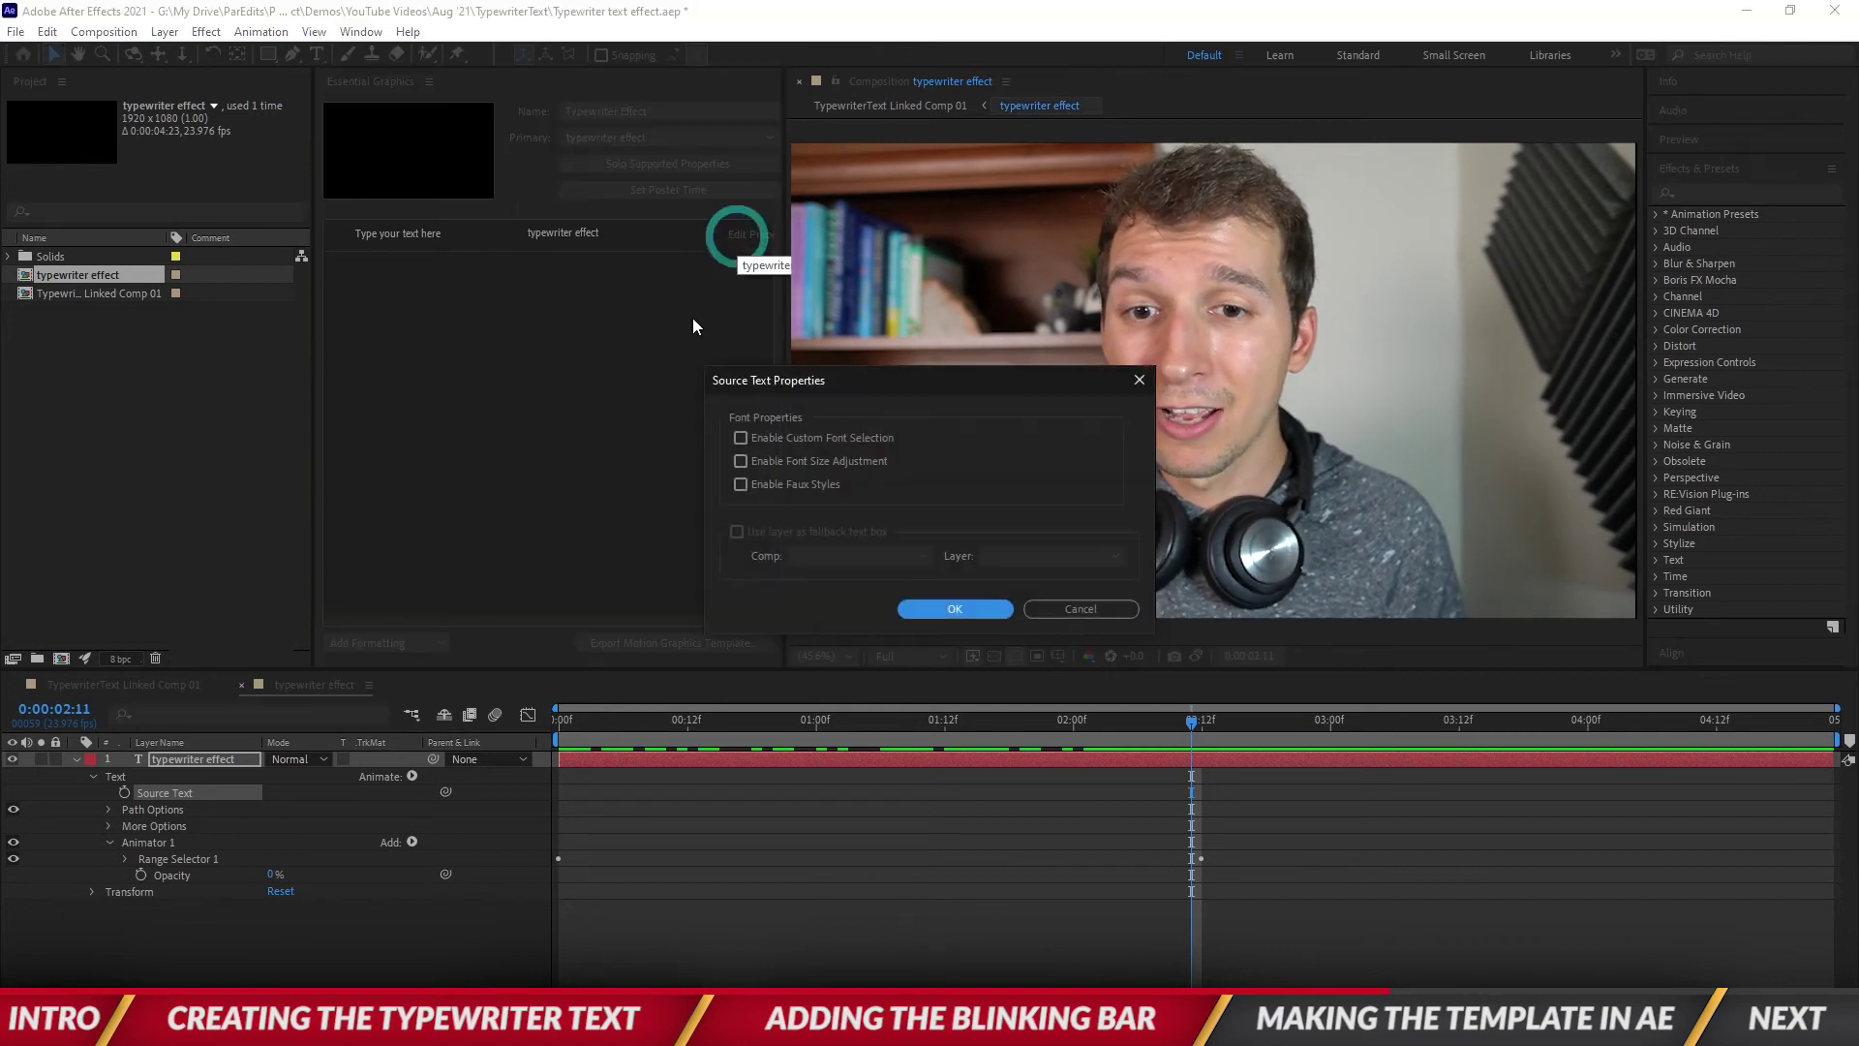
pyautogui.click(741, 484)
pyautogui.click(955, 608)
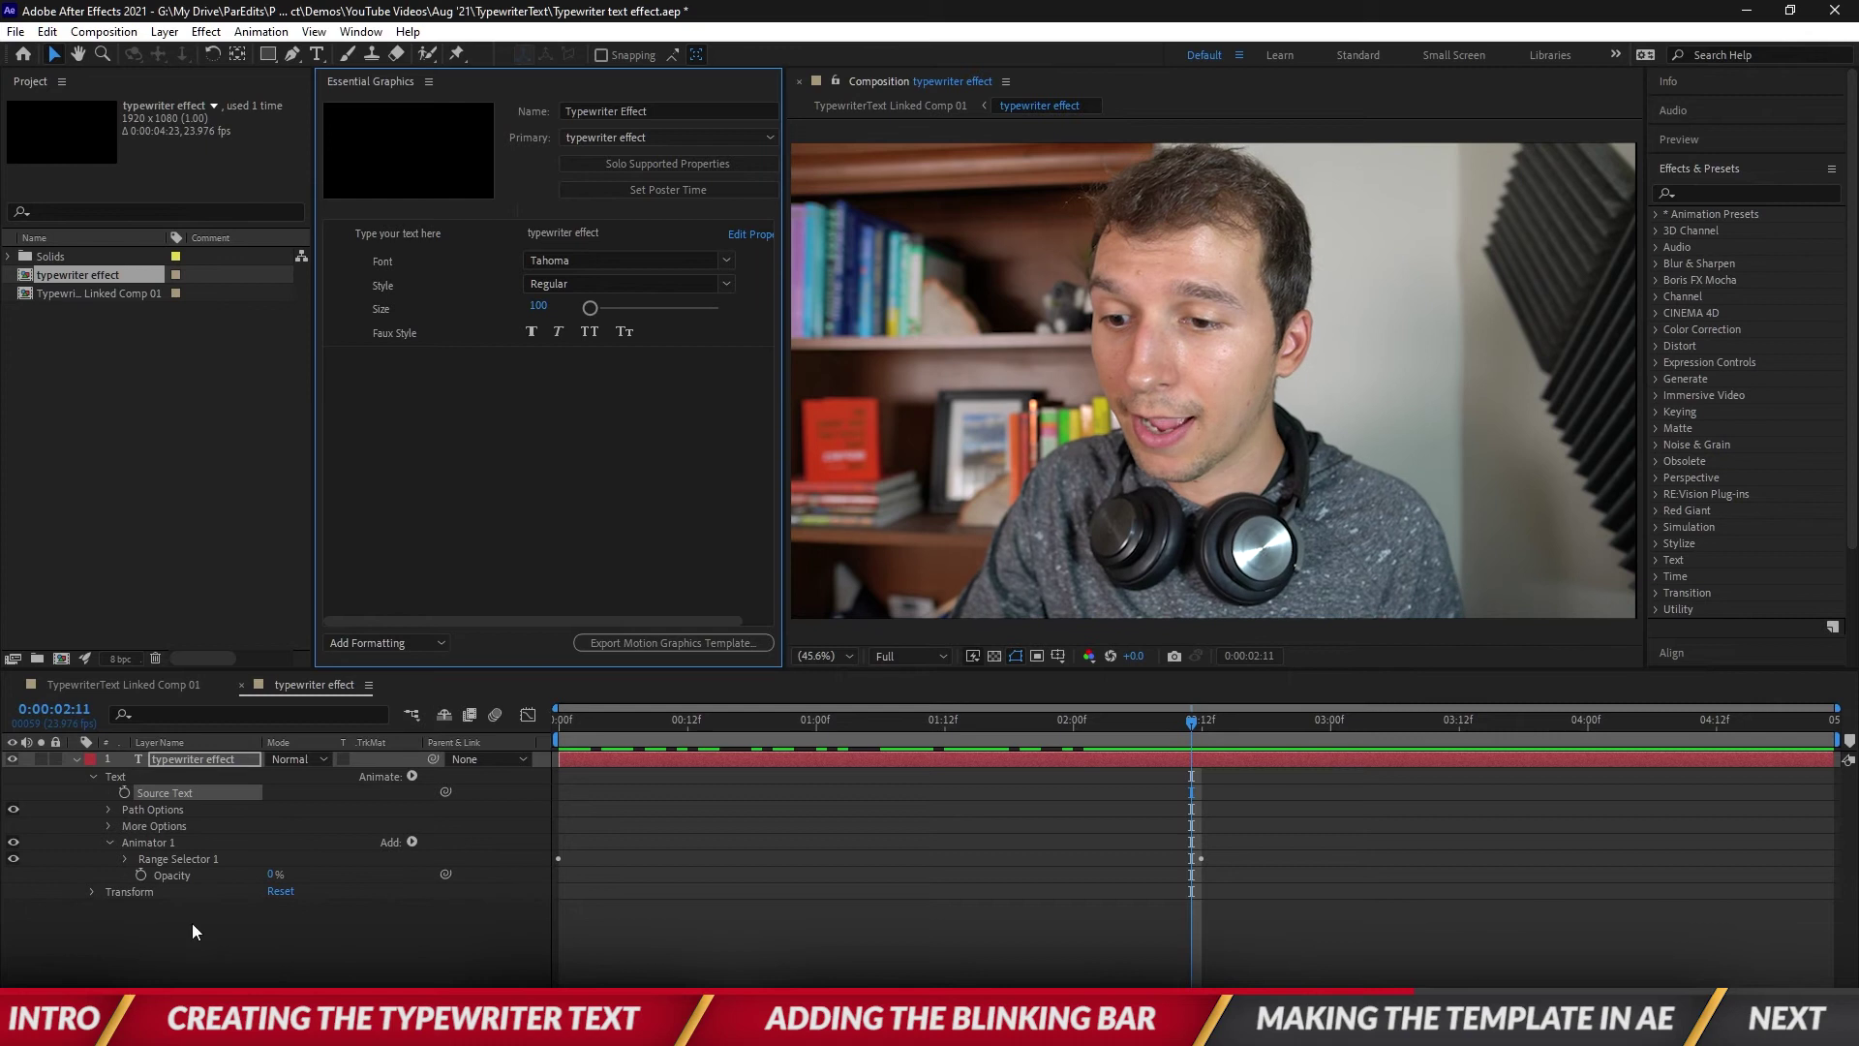
# Add the layer's Position, Scale, Rotation and Opacity to the template
pyautogui.click(93, 891)
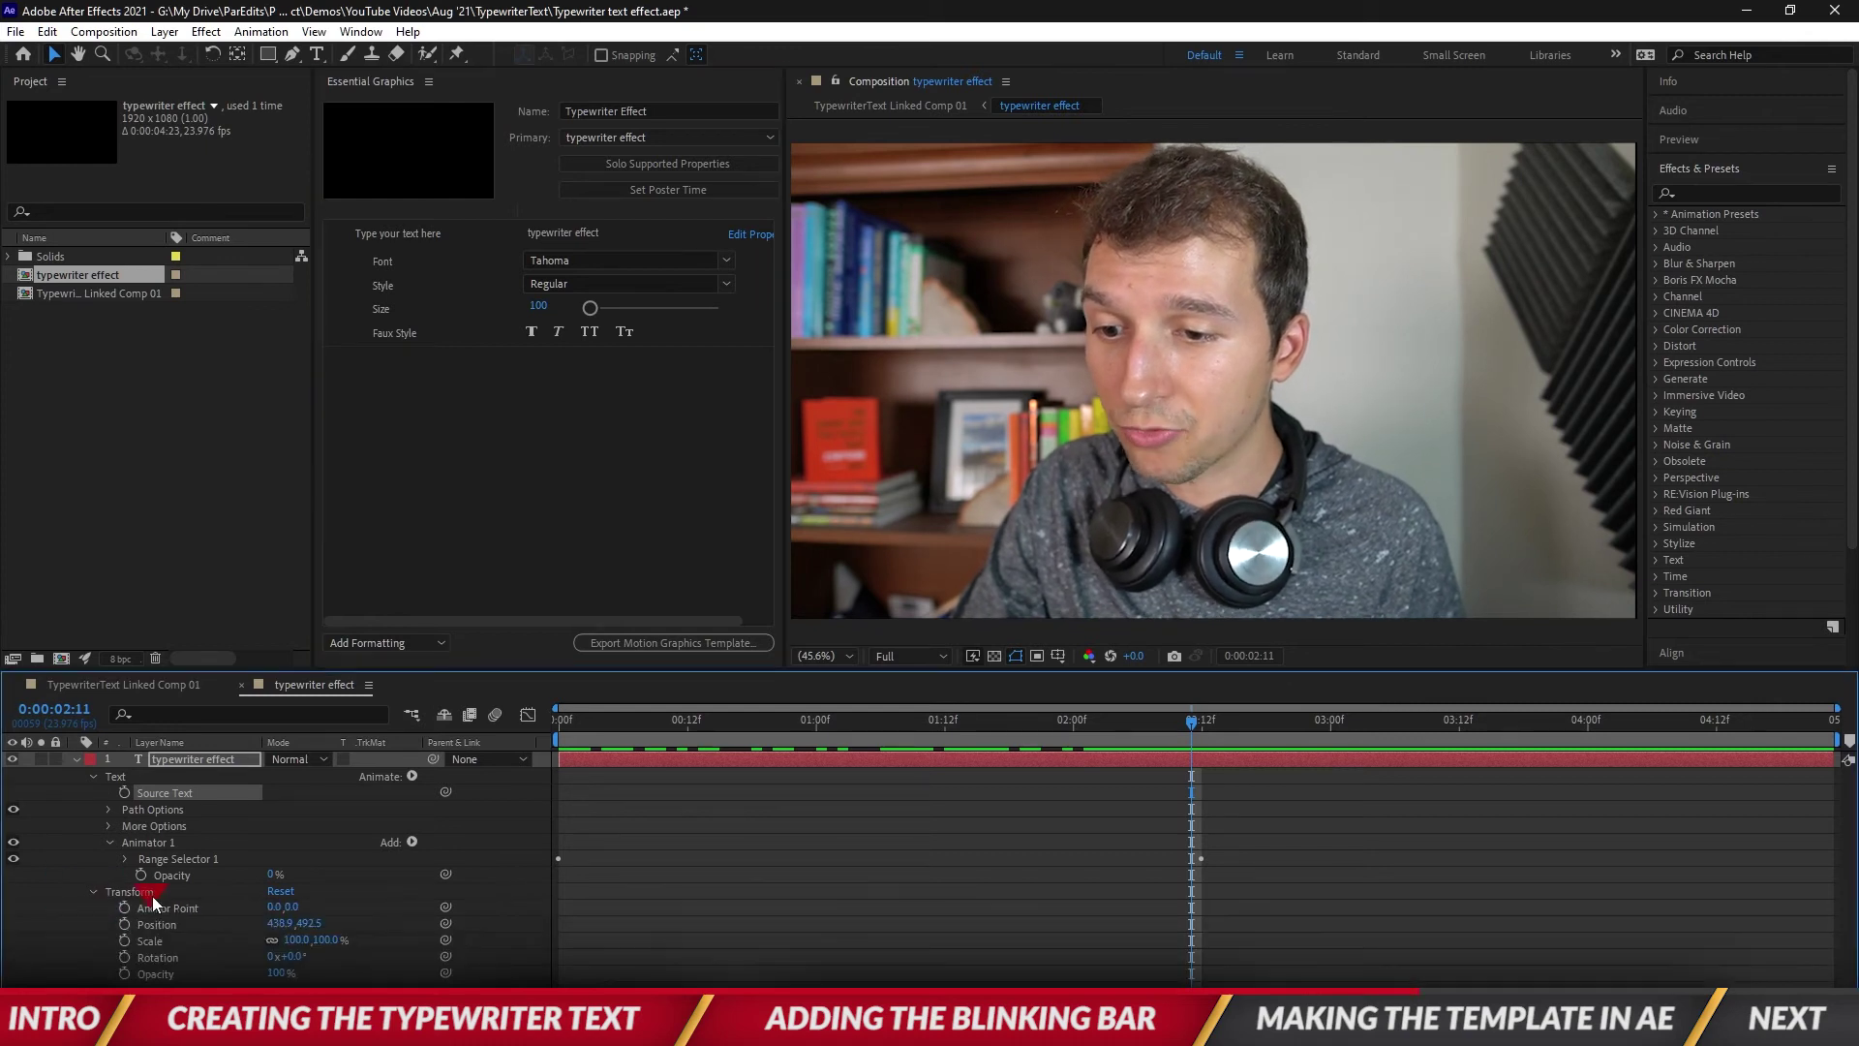
pyautogui.moveTo(155, 922); pyautogui.dragTo(445, 465)
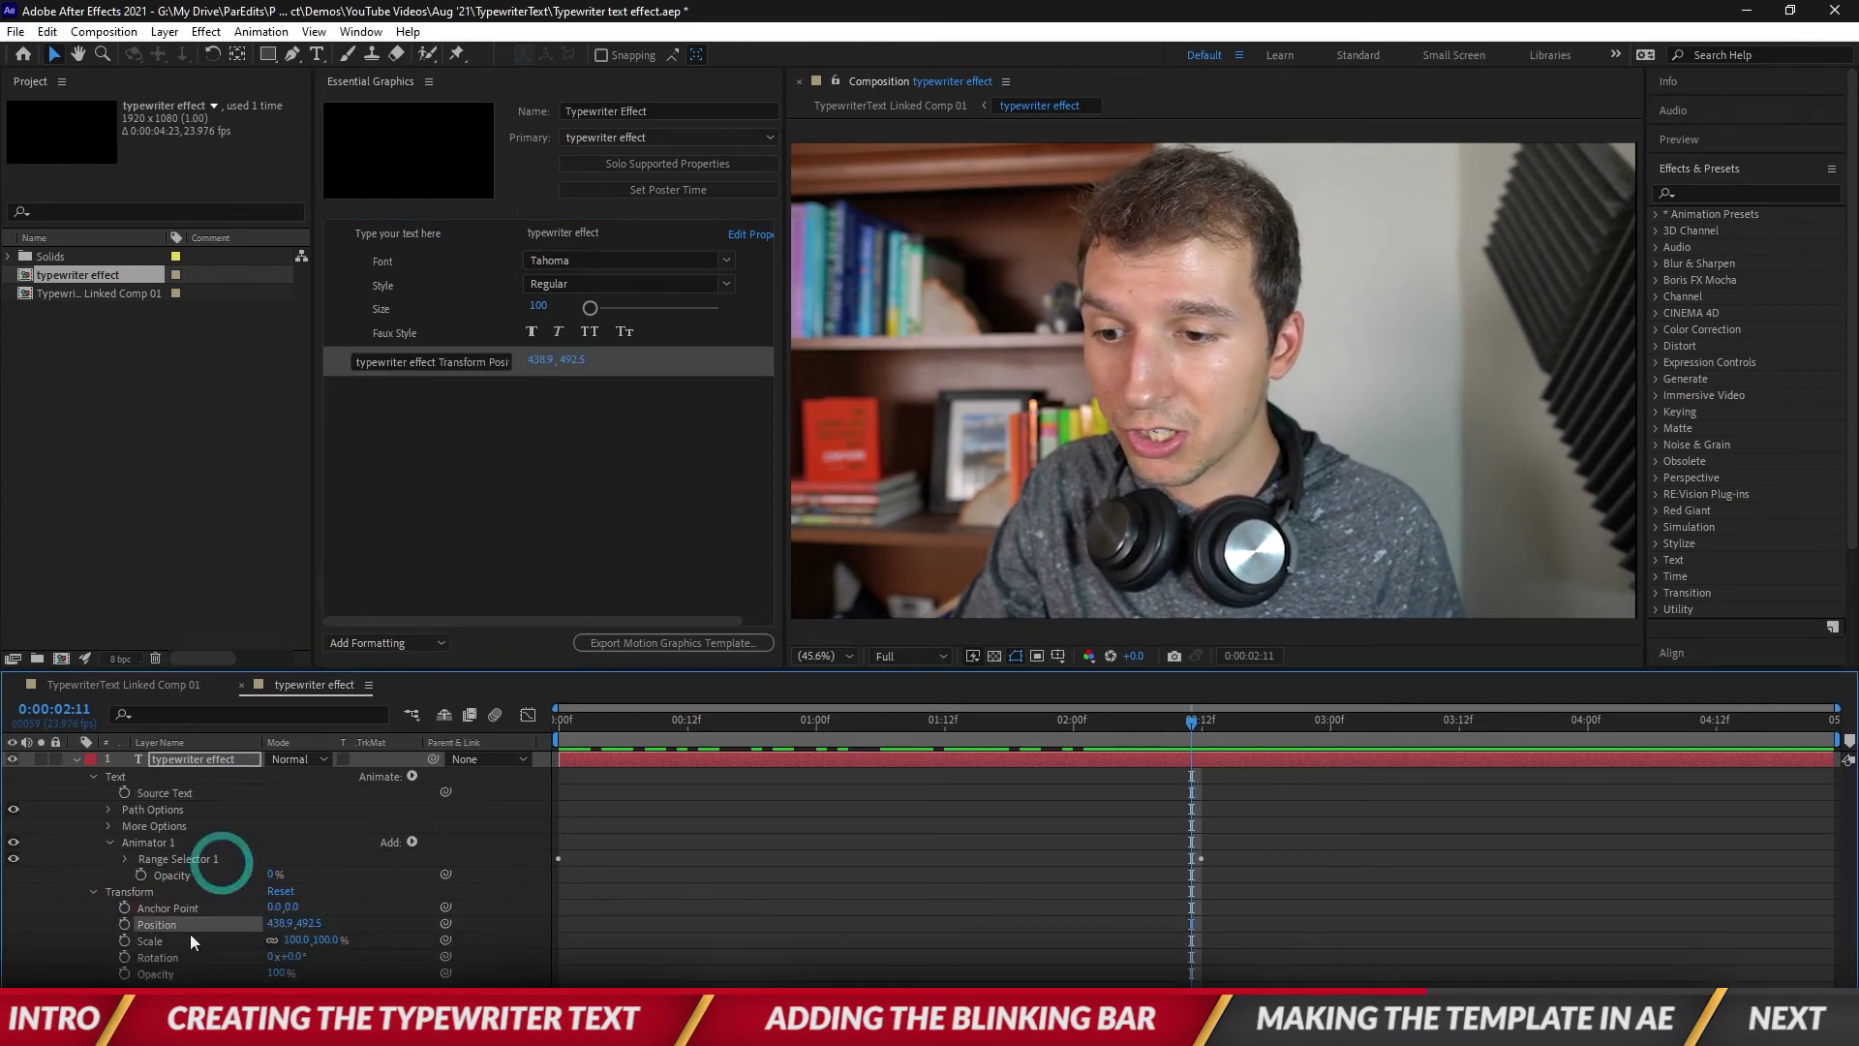
pyautogui.moveTo(153, 943); pyautogui.dragTo(424, 538)
pyautogui.moveTo(169, 955); pyautogui.dragTo(431, 616)
pyautogui.moveTo(177, 971); pyautogui.dragTo(446, 557)
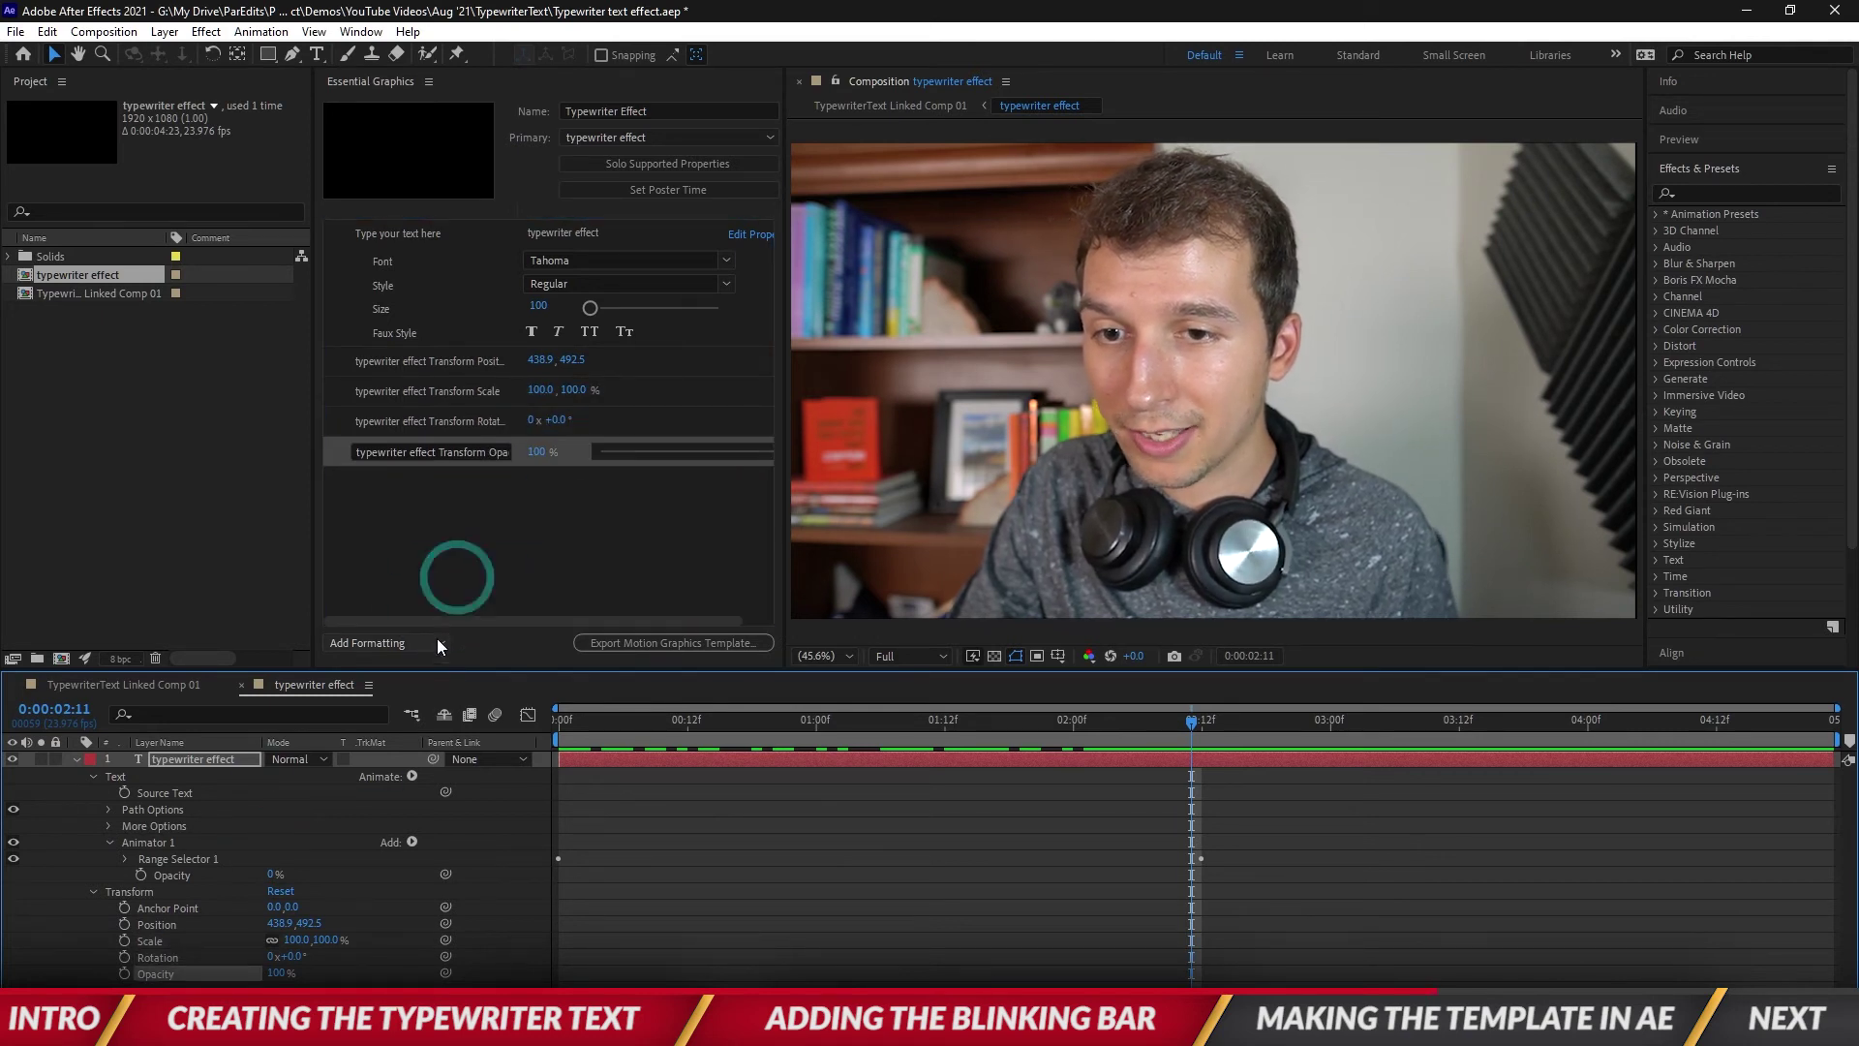
pyautogui.click(430, 457)
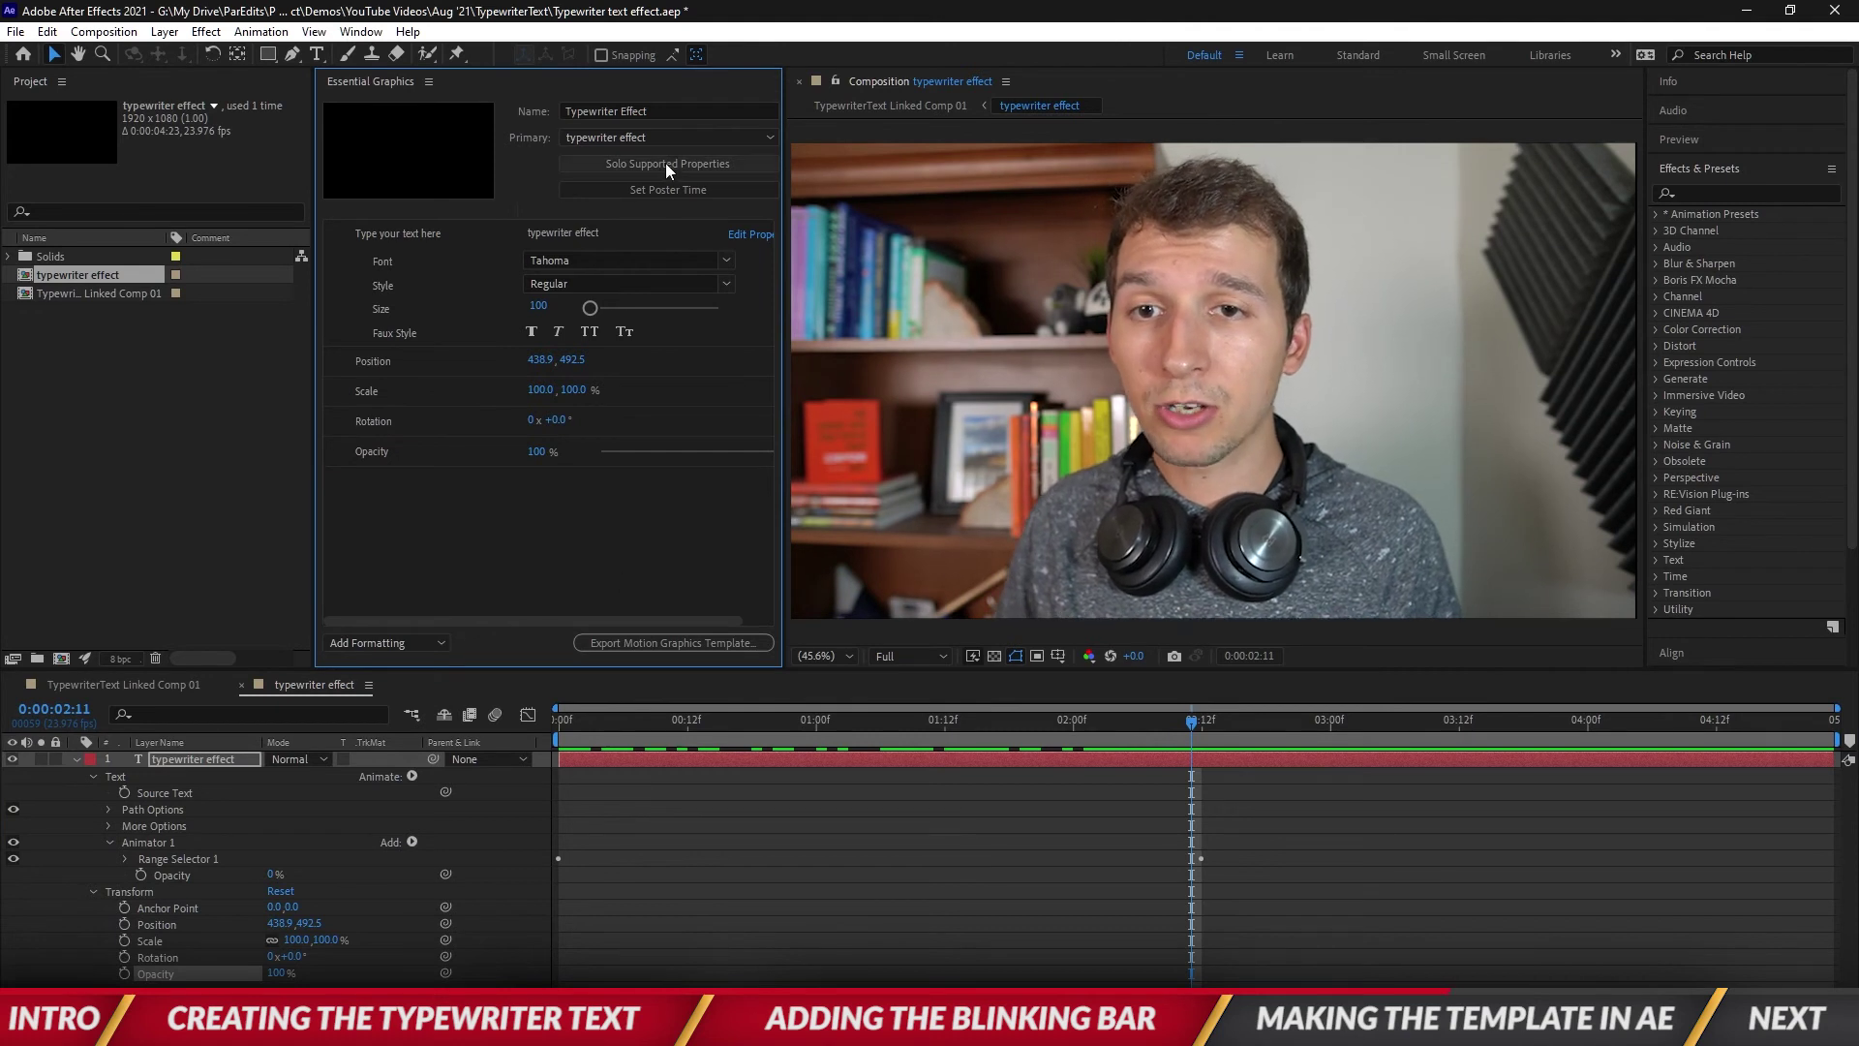
# Use the current frame as the thumbnail and save the project for export
pyautogui.click(672, 188)
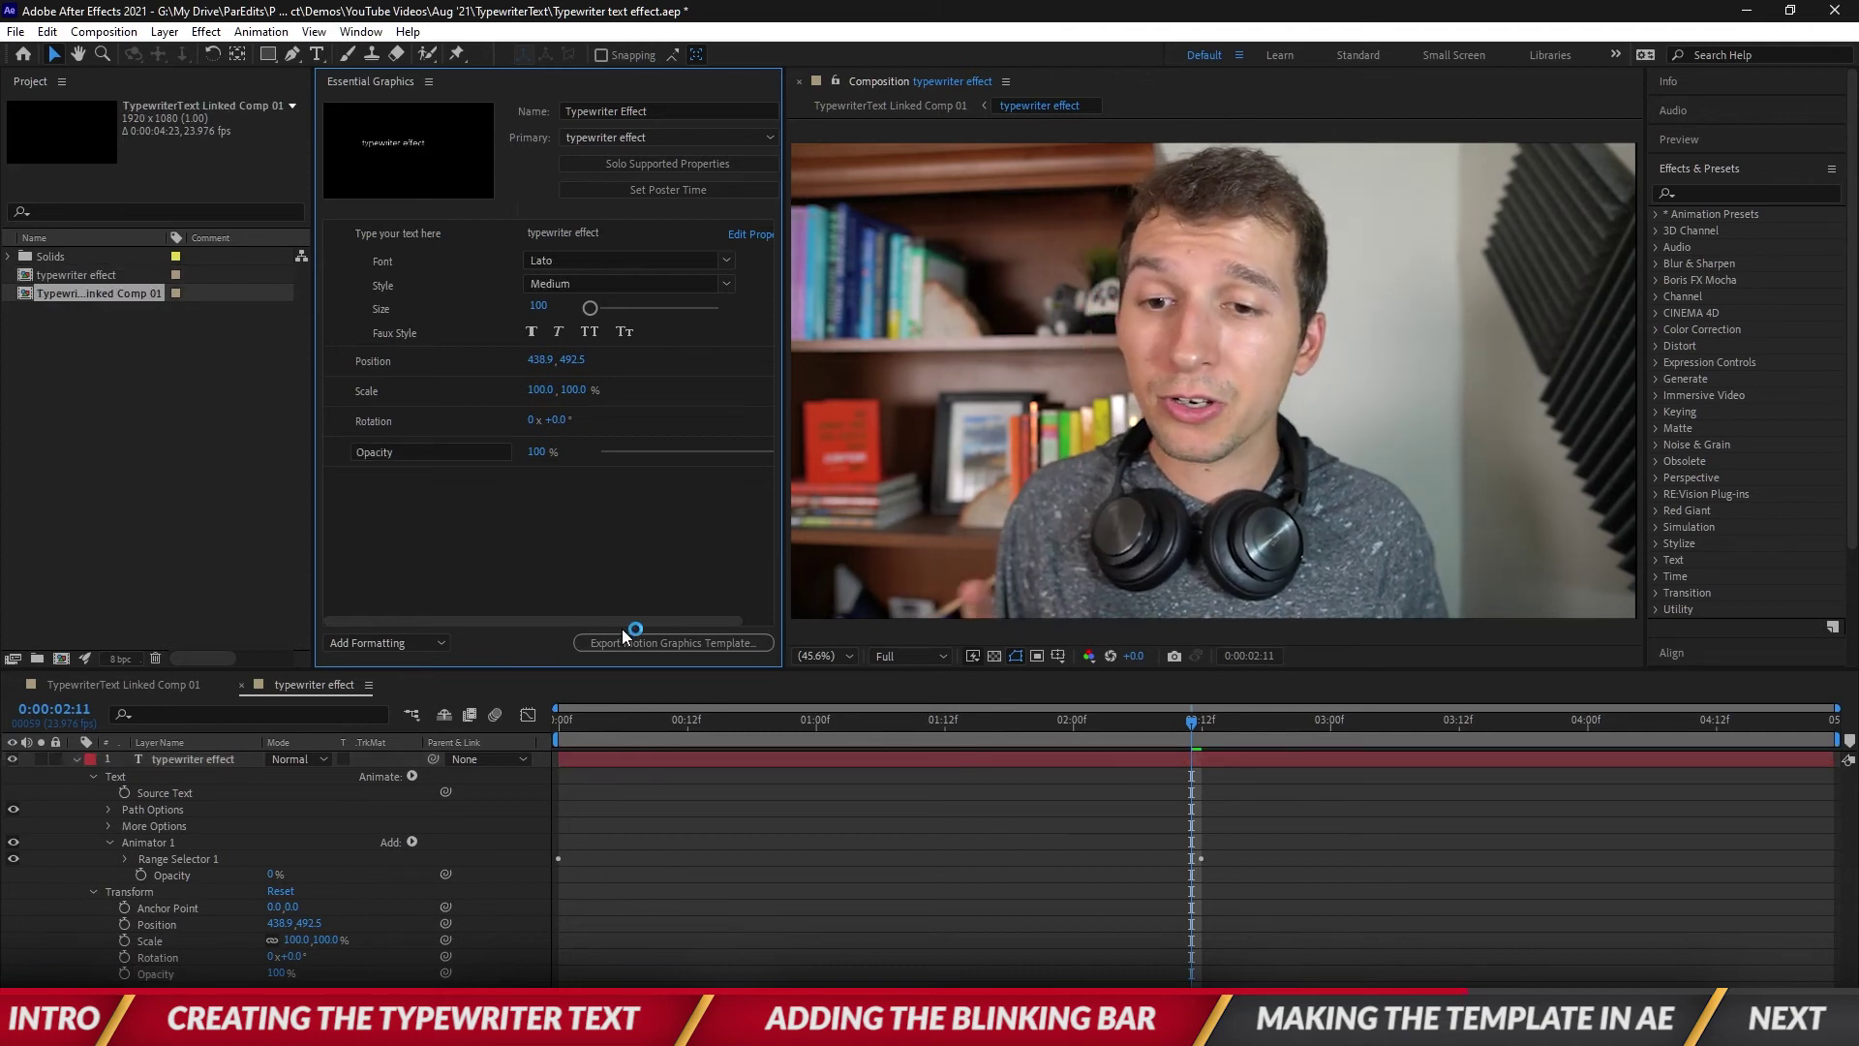
pyautogui.click(622, 643)
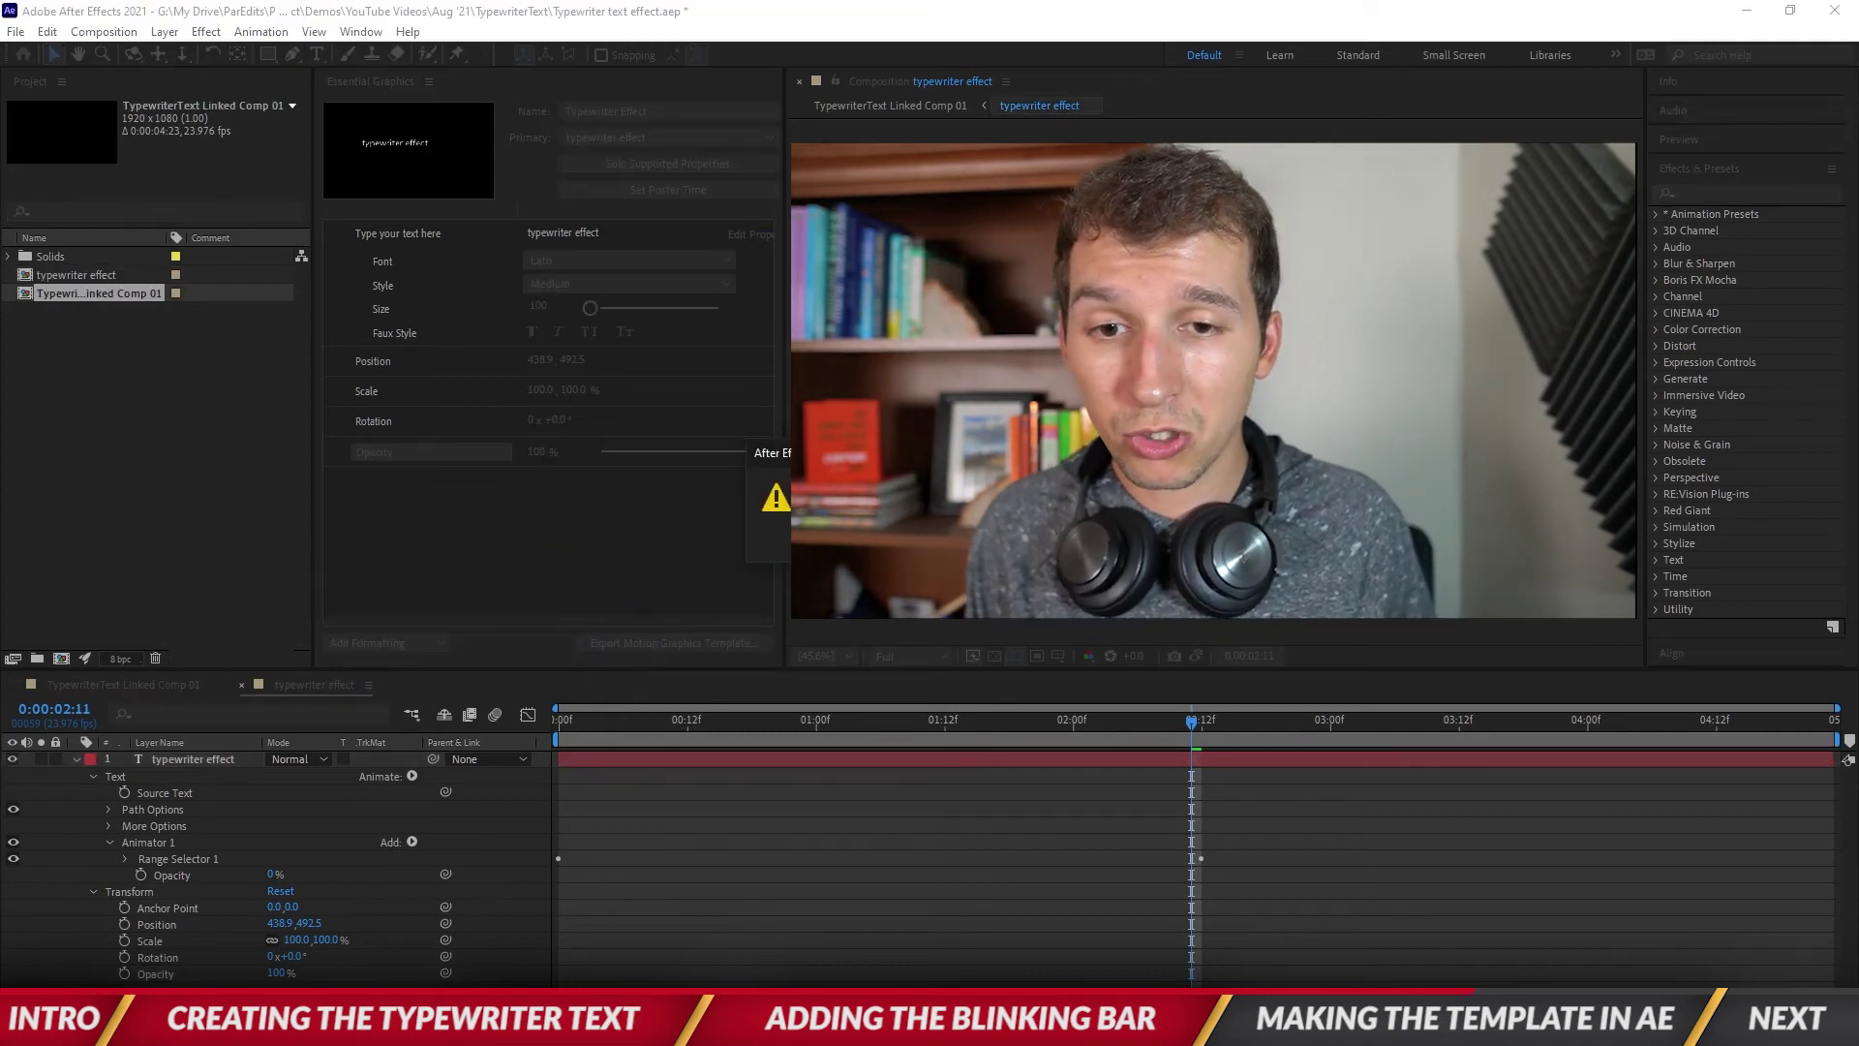
pyautogui.moveTo(514, 455); pyautogui.dragTo(327, 496)
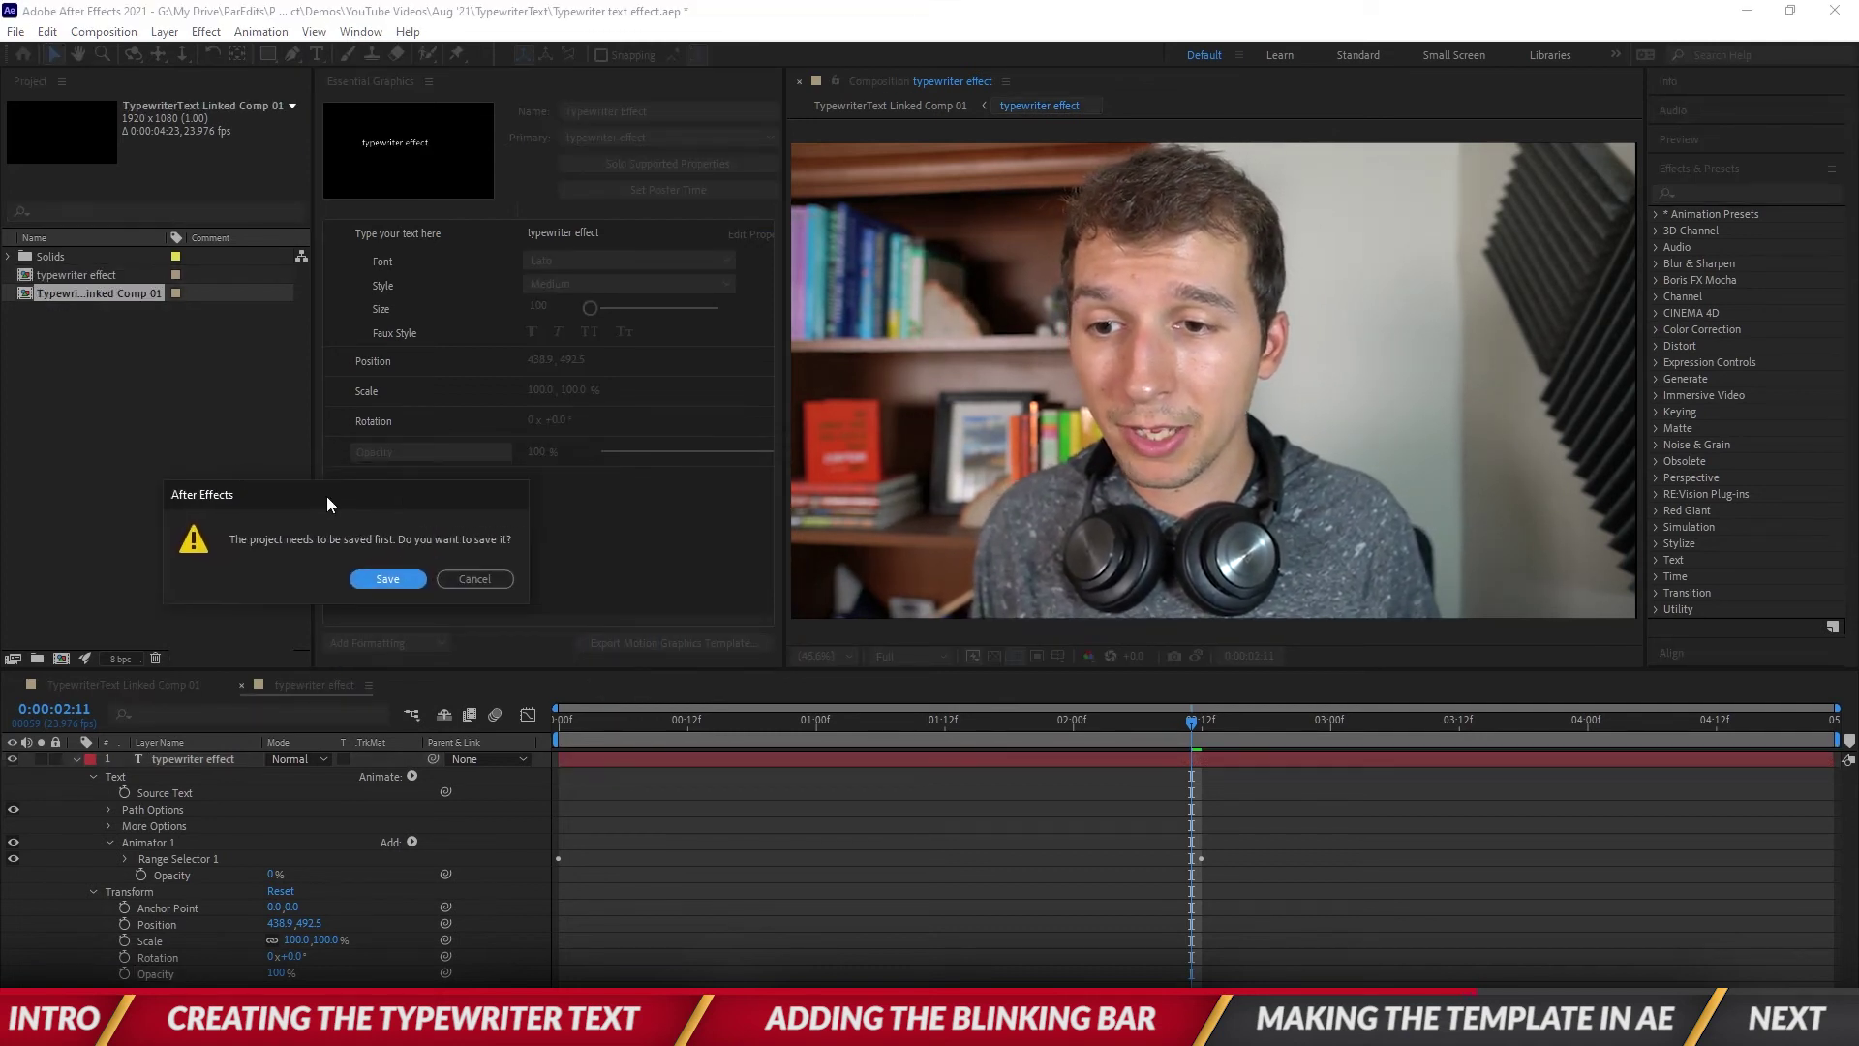
pyautogui.click(385, 579)
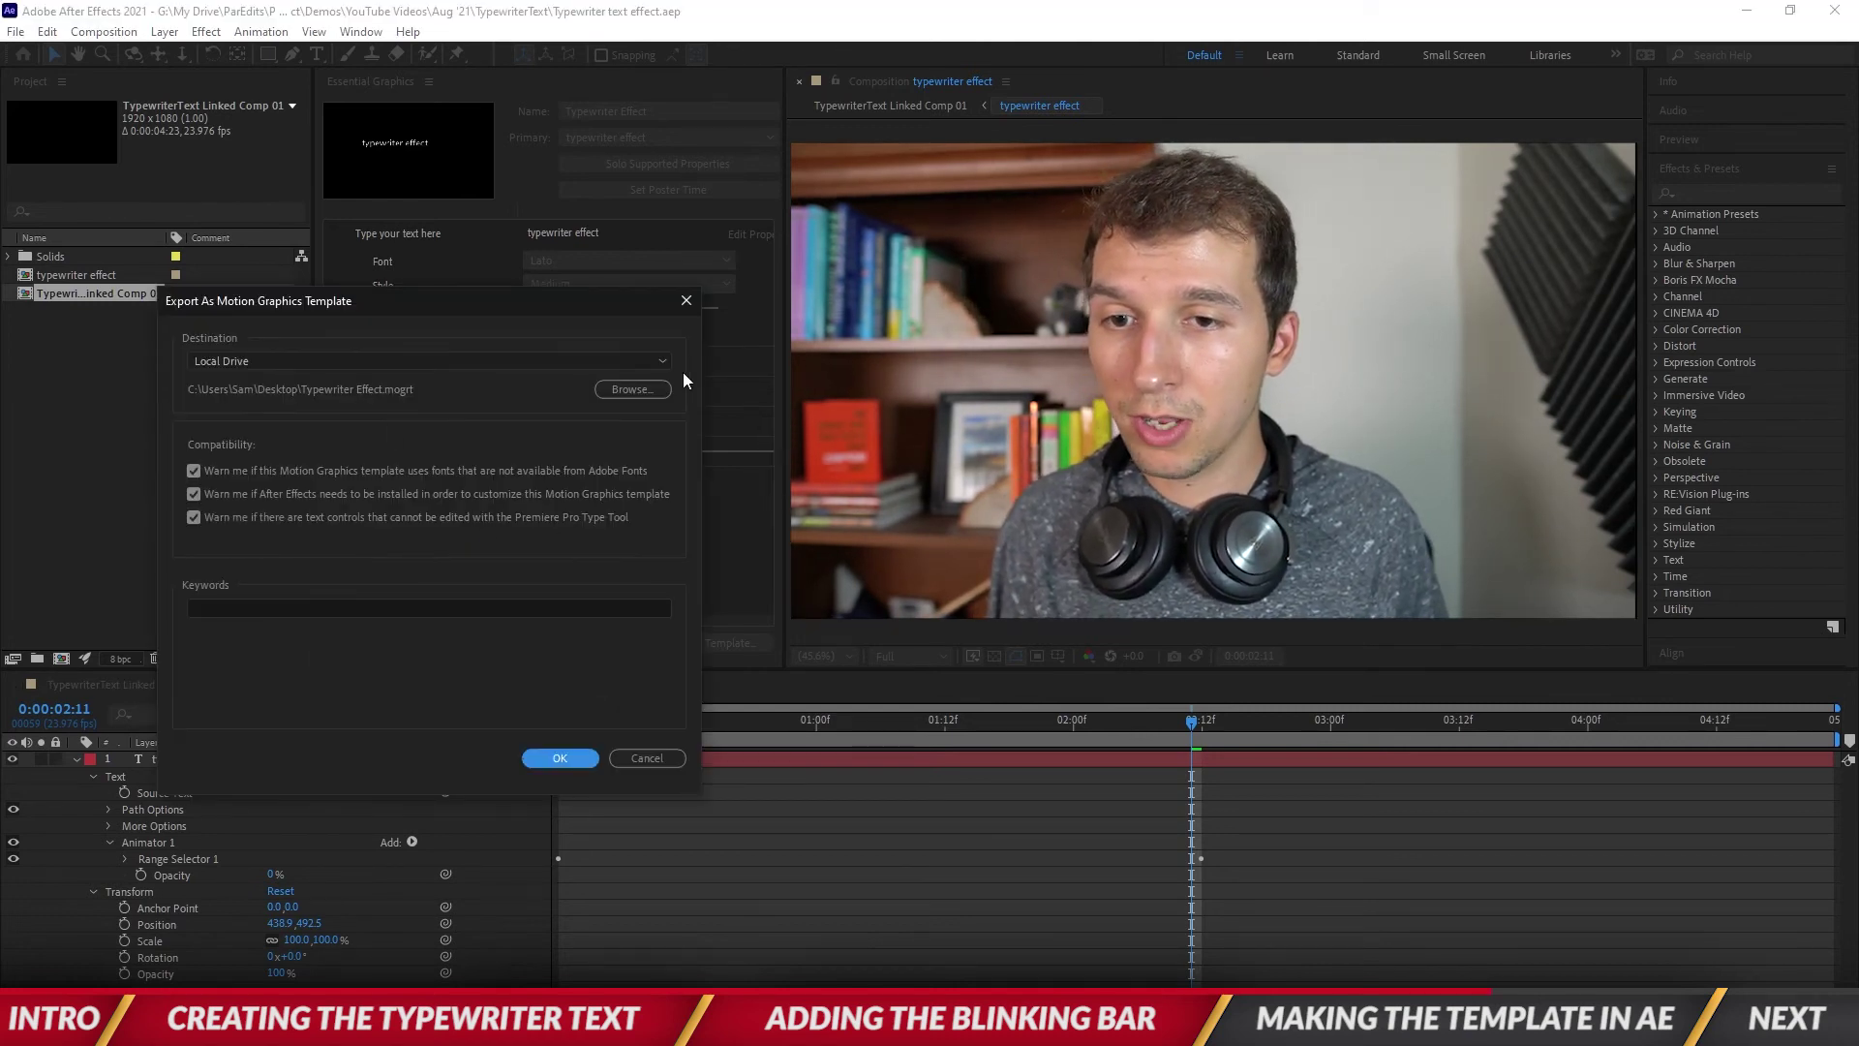
# Tag the template with keywords 'paredits, typewriter' and export it
pyautogui.click(423, 608)
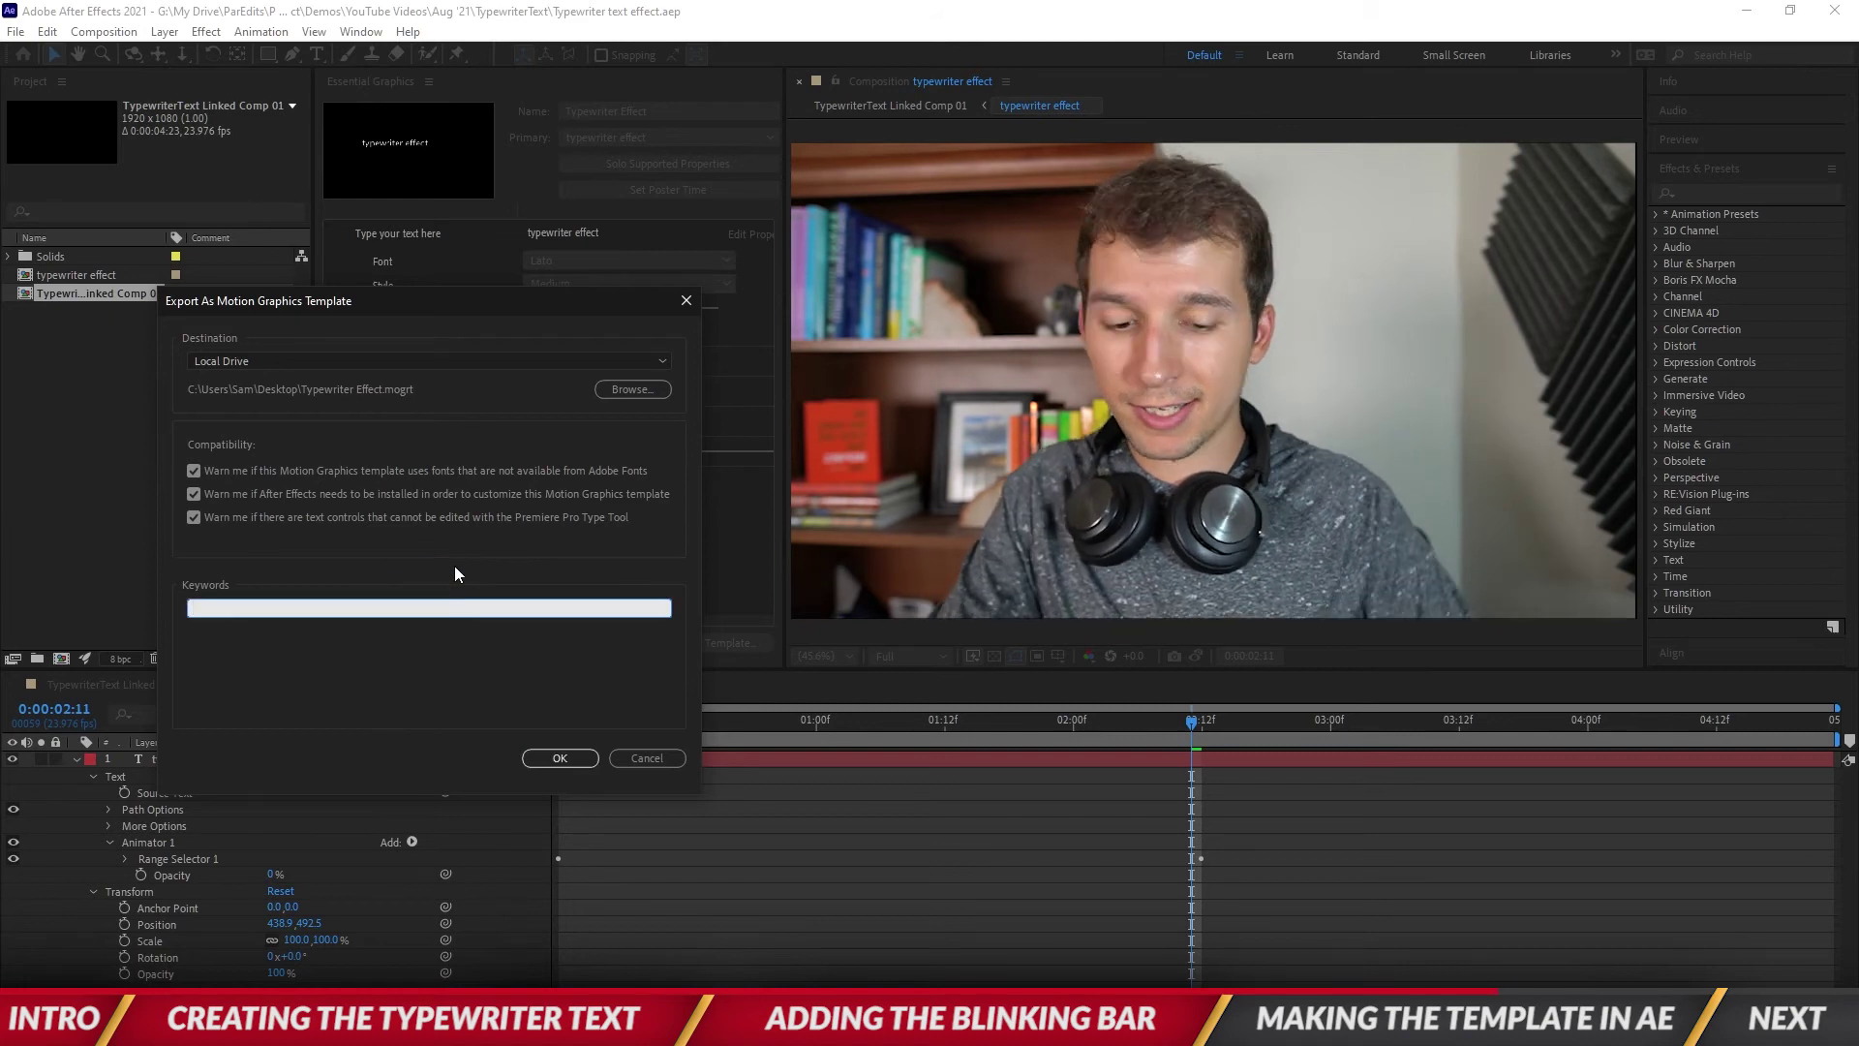
pyautogui.write('paredits')
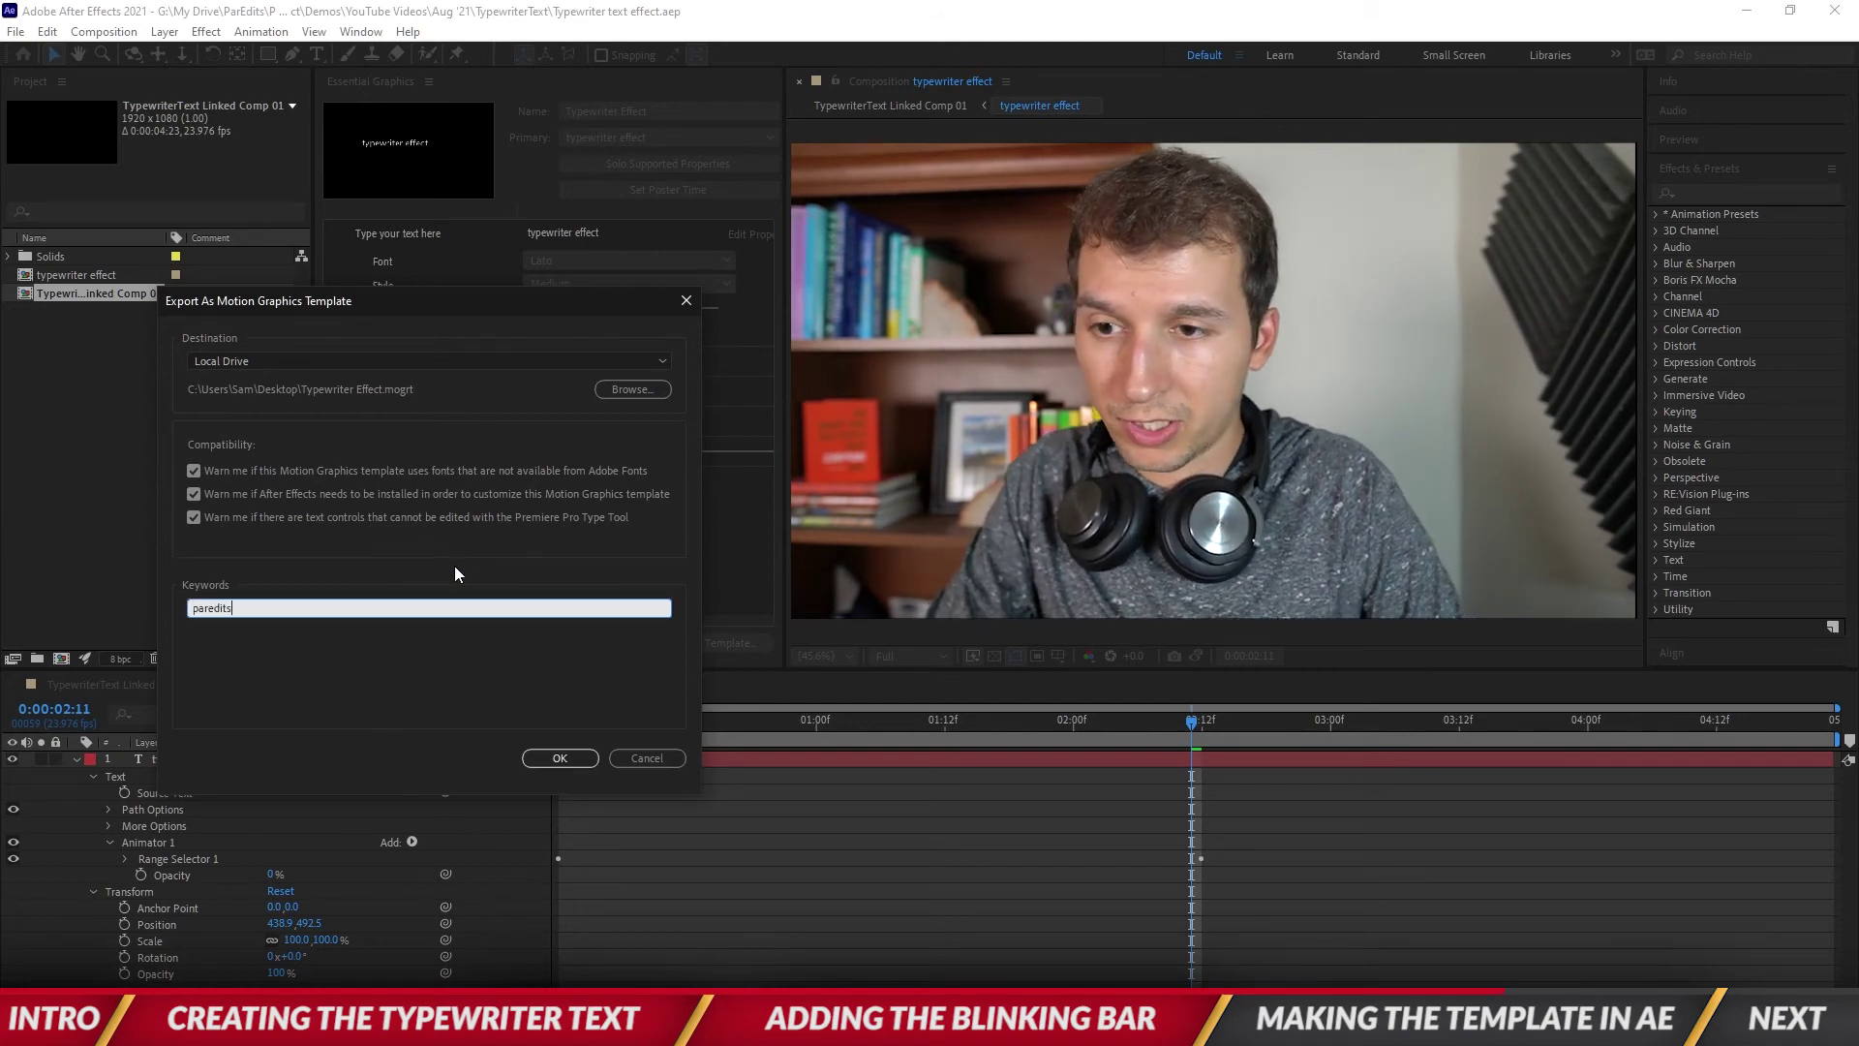
pyautogui.write(', typer')
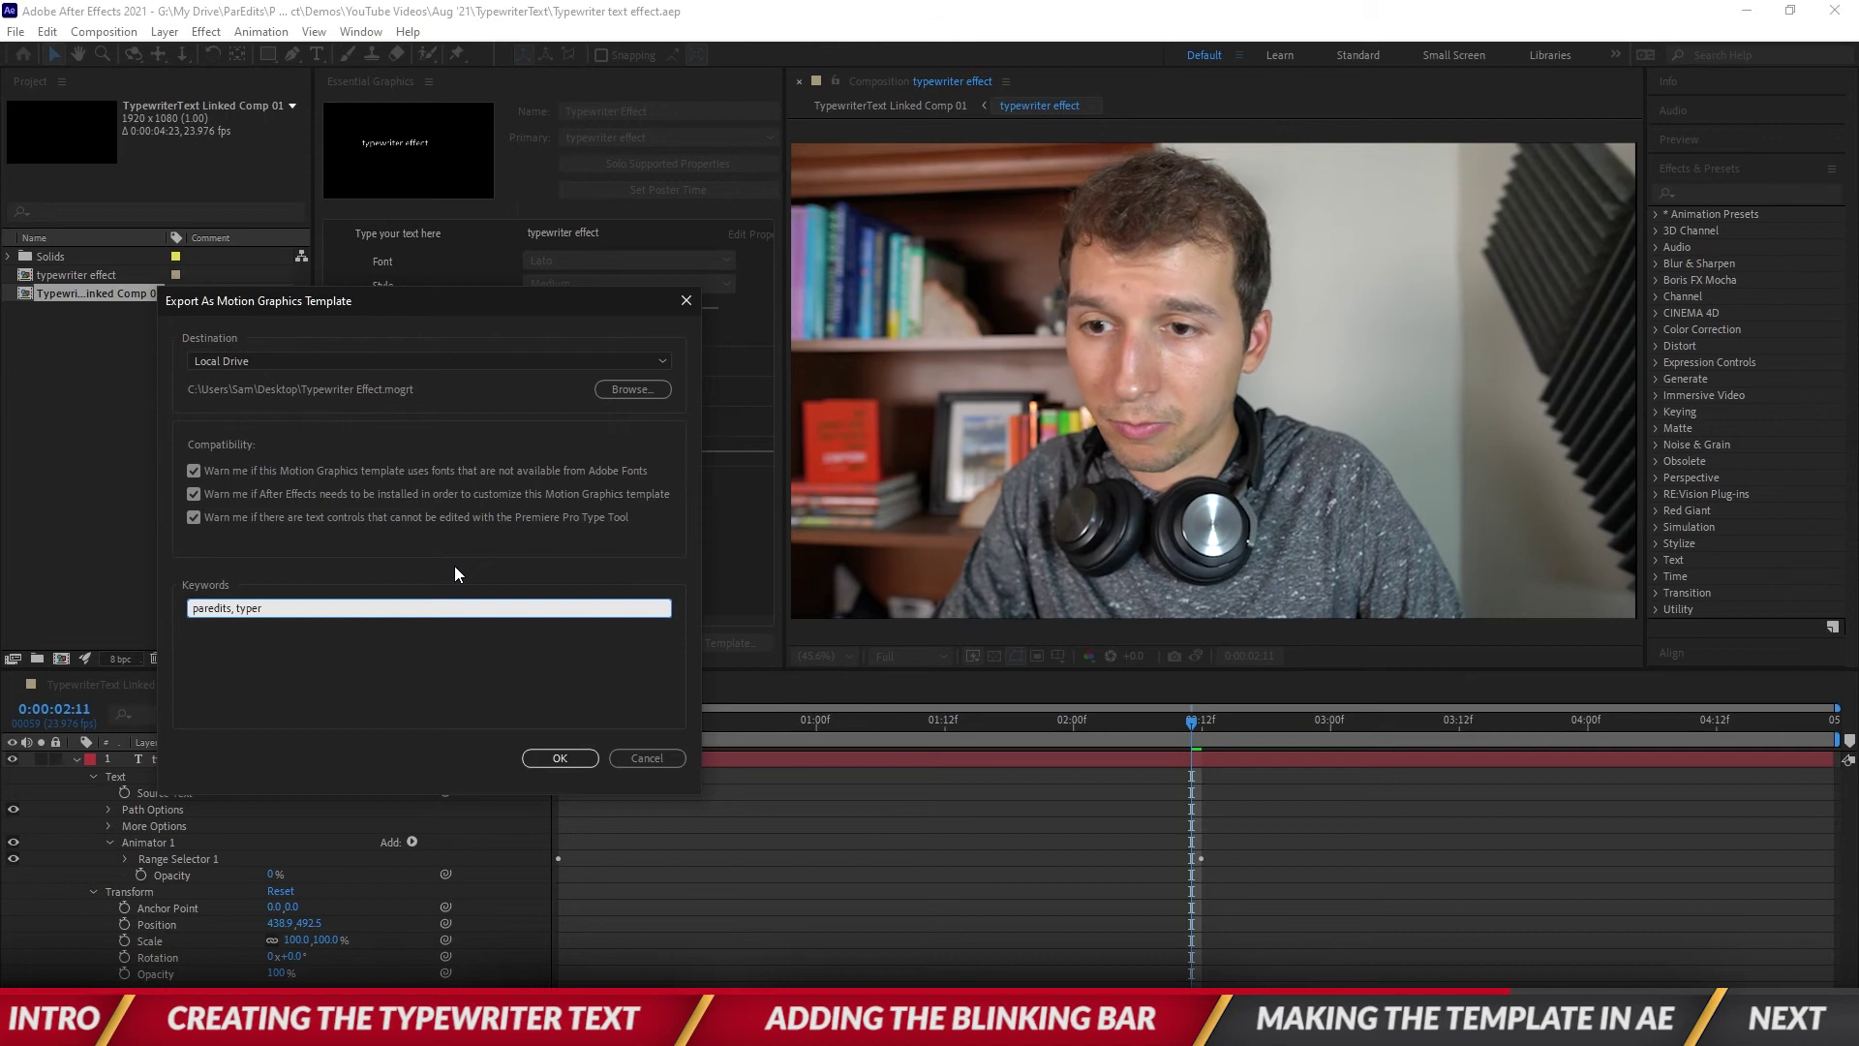
pyautogui.press('BackSpace')
pyautogui.write('writer')
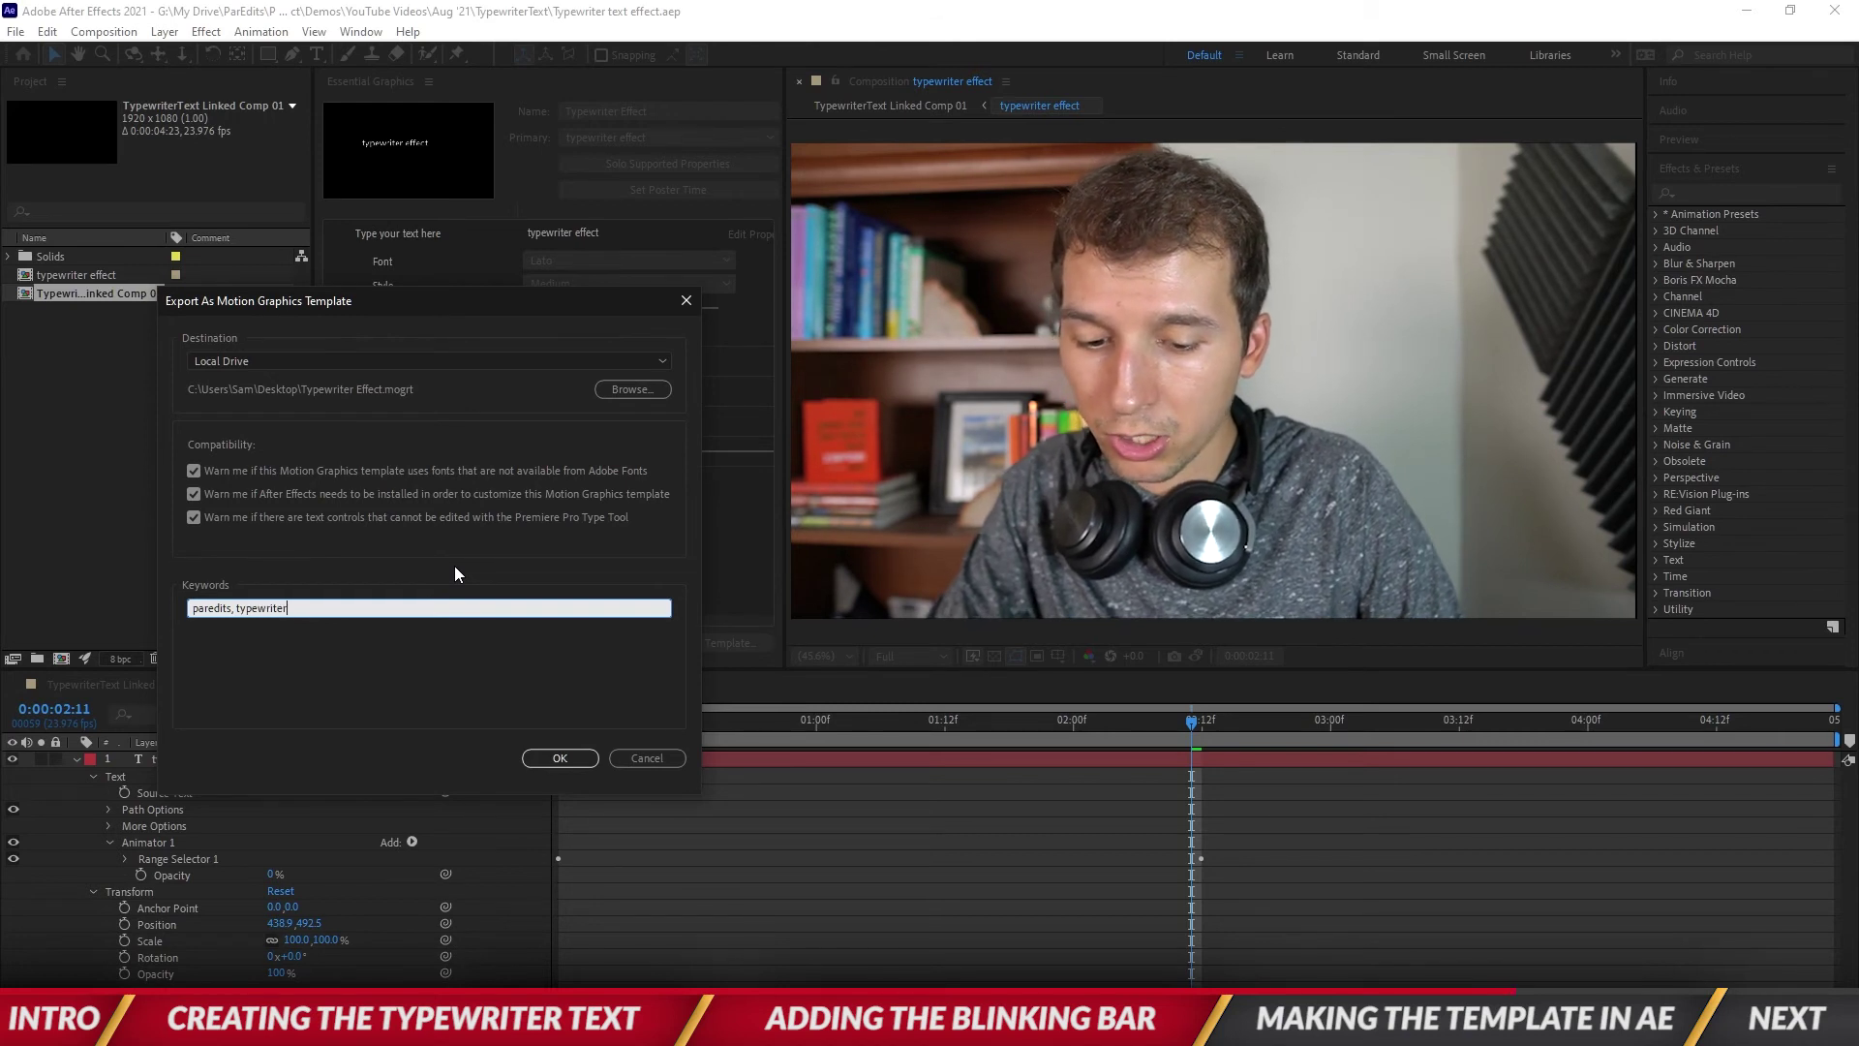
pyautogui.press('Return')
pyautogui.click(579, 763)
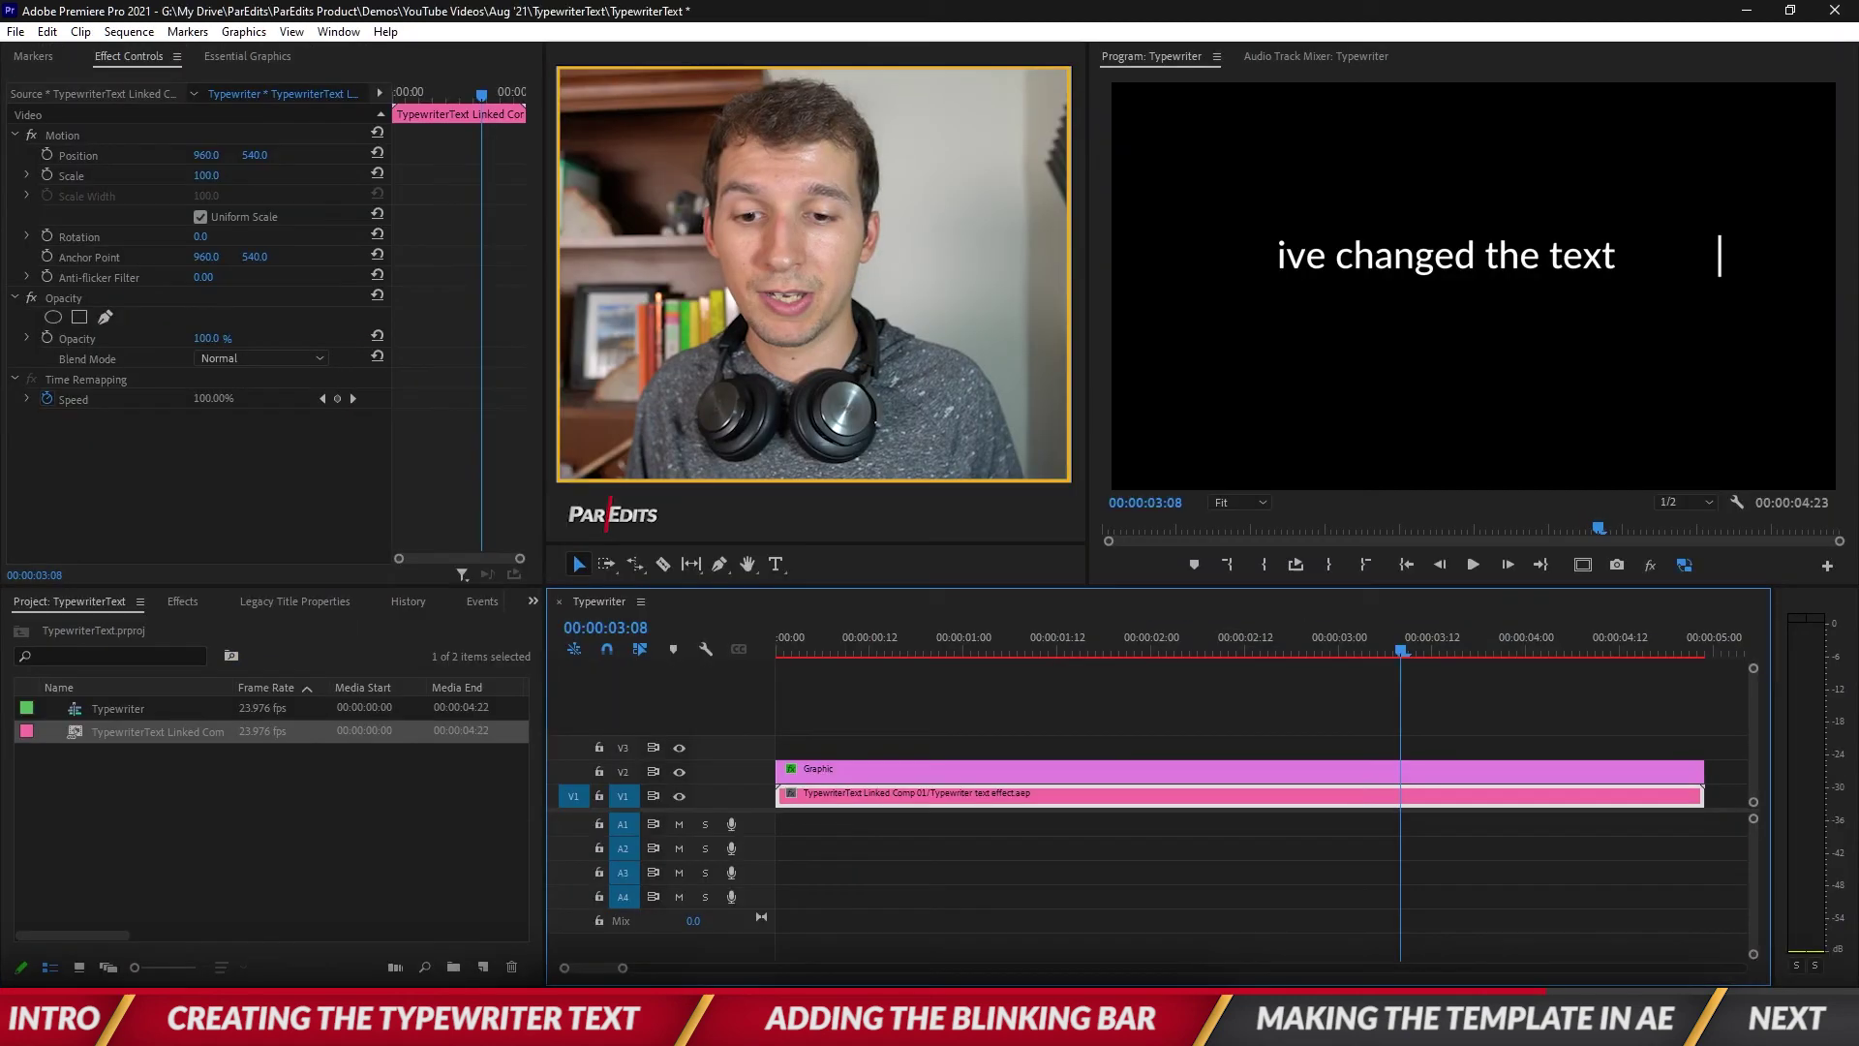
# Install Typewriter Effect.mogrt from the desktop through the Essential Graphics Browse panel
pyautogui.click(886, 730)
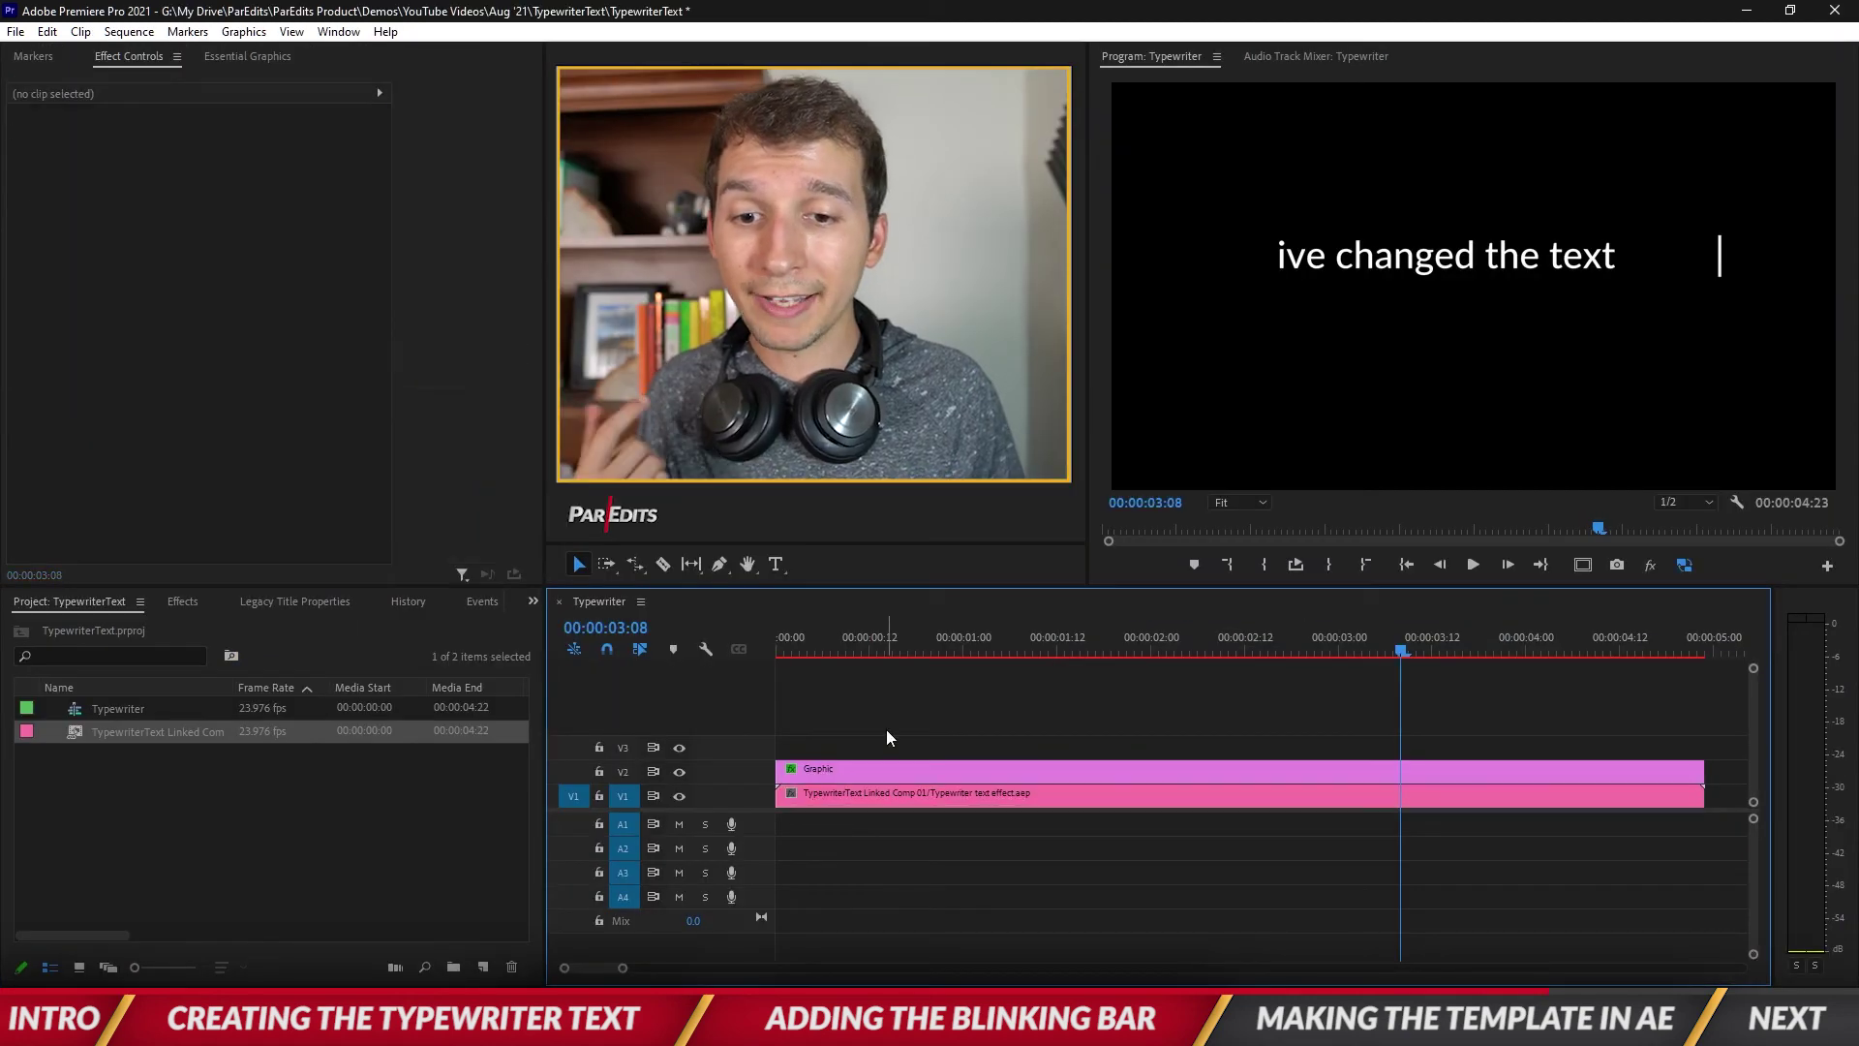
pyautogui.click(247, 56)
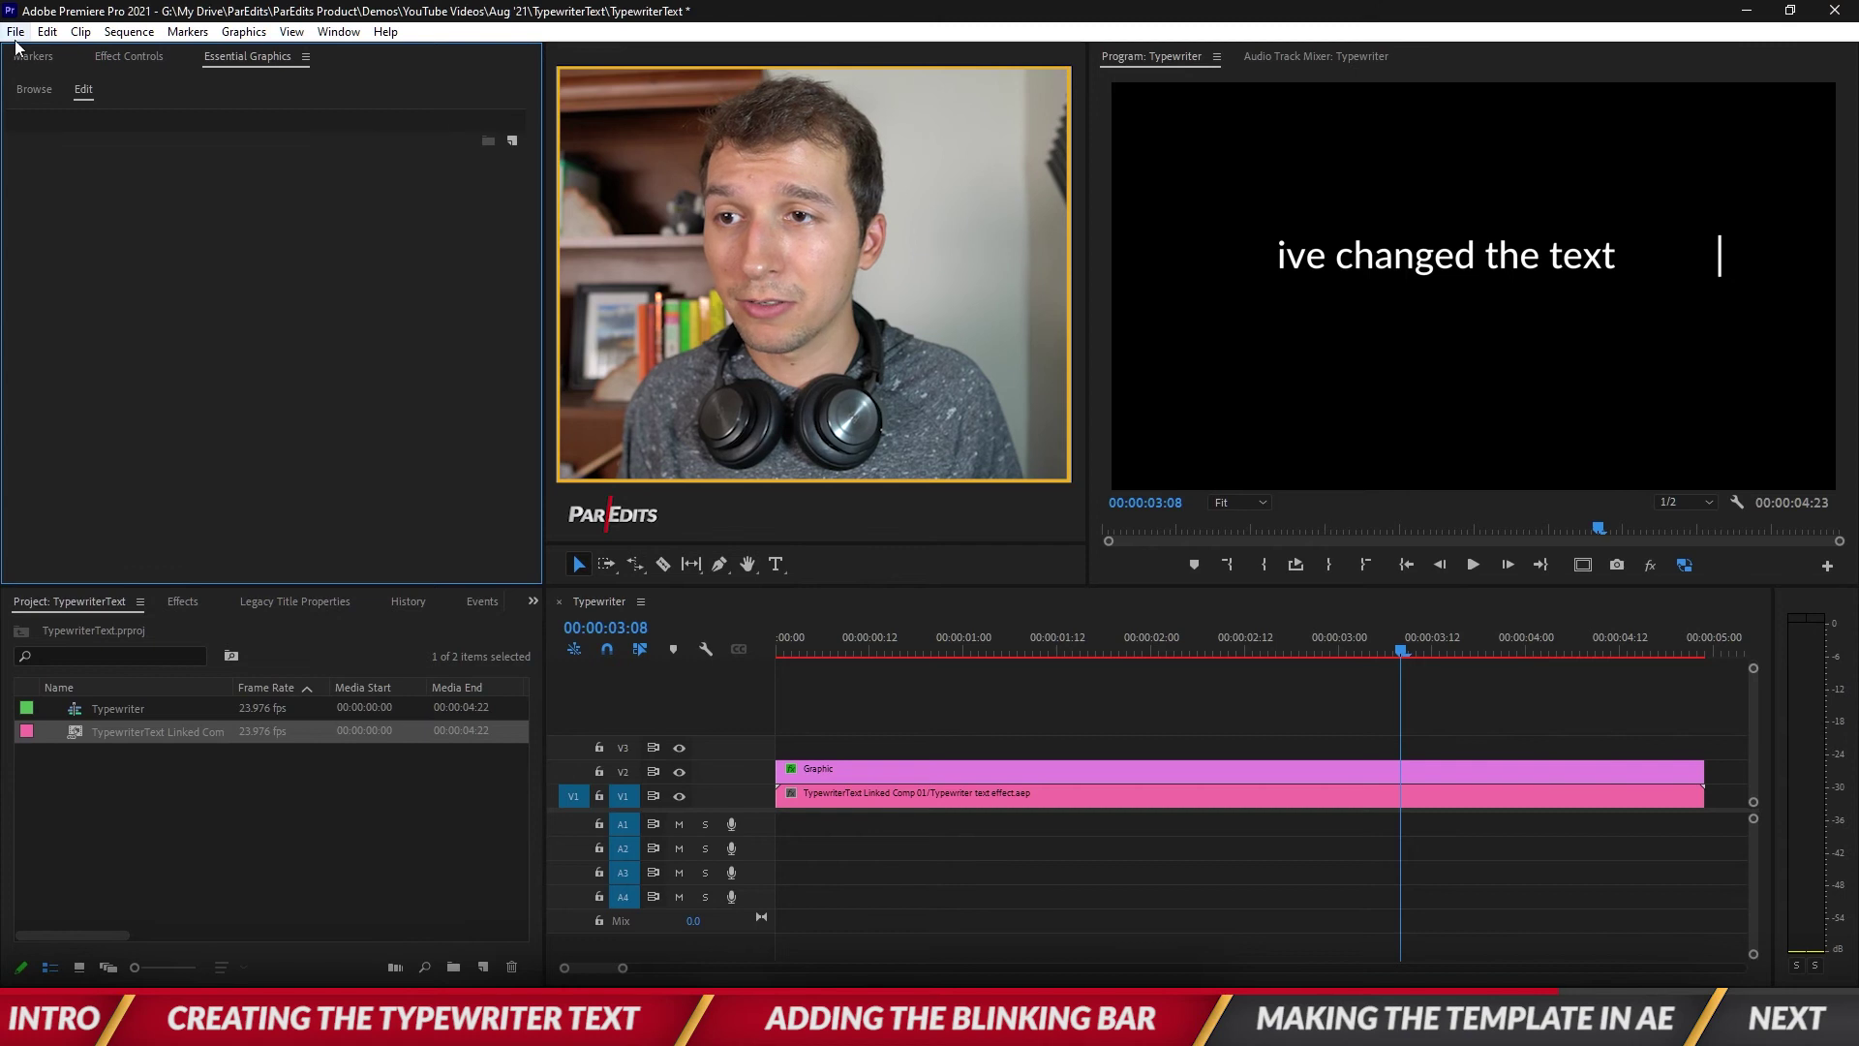
pyautogui.click(27, 88)
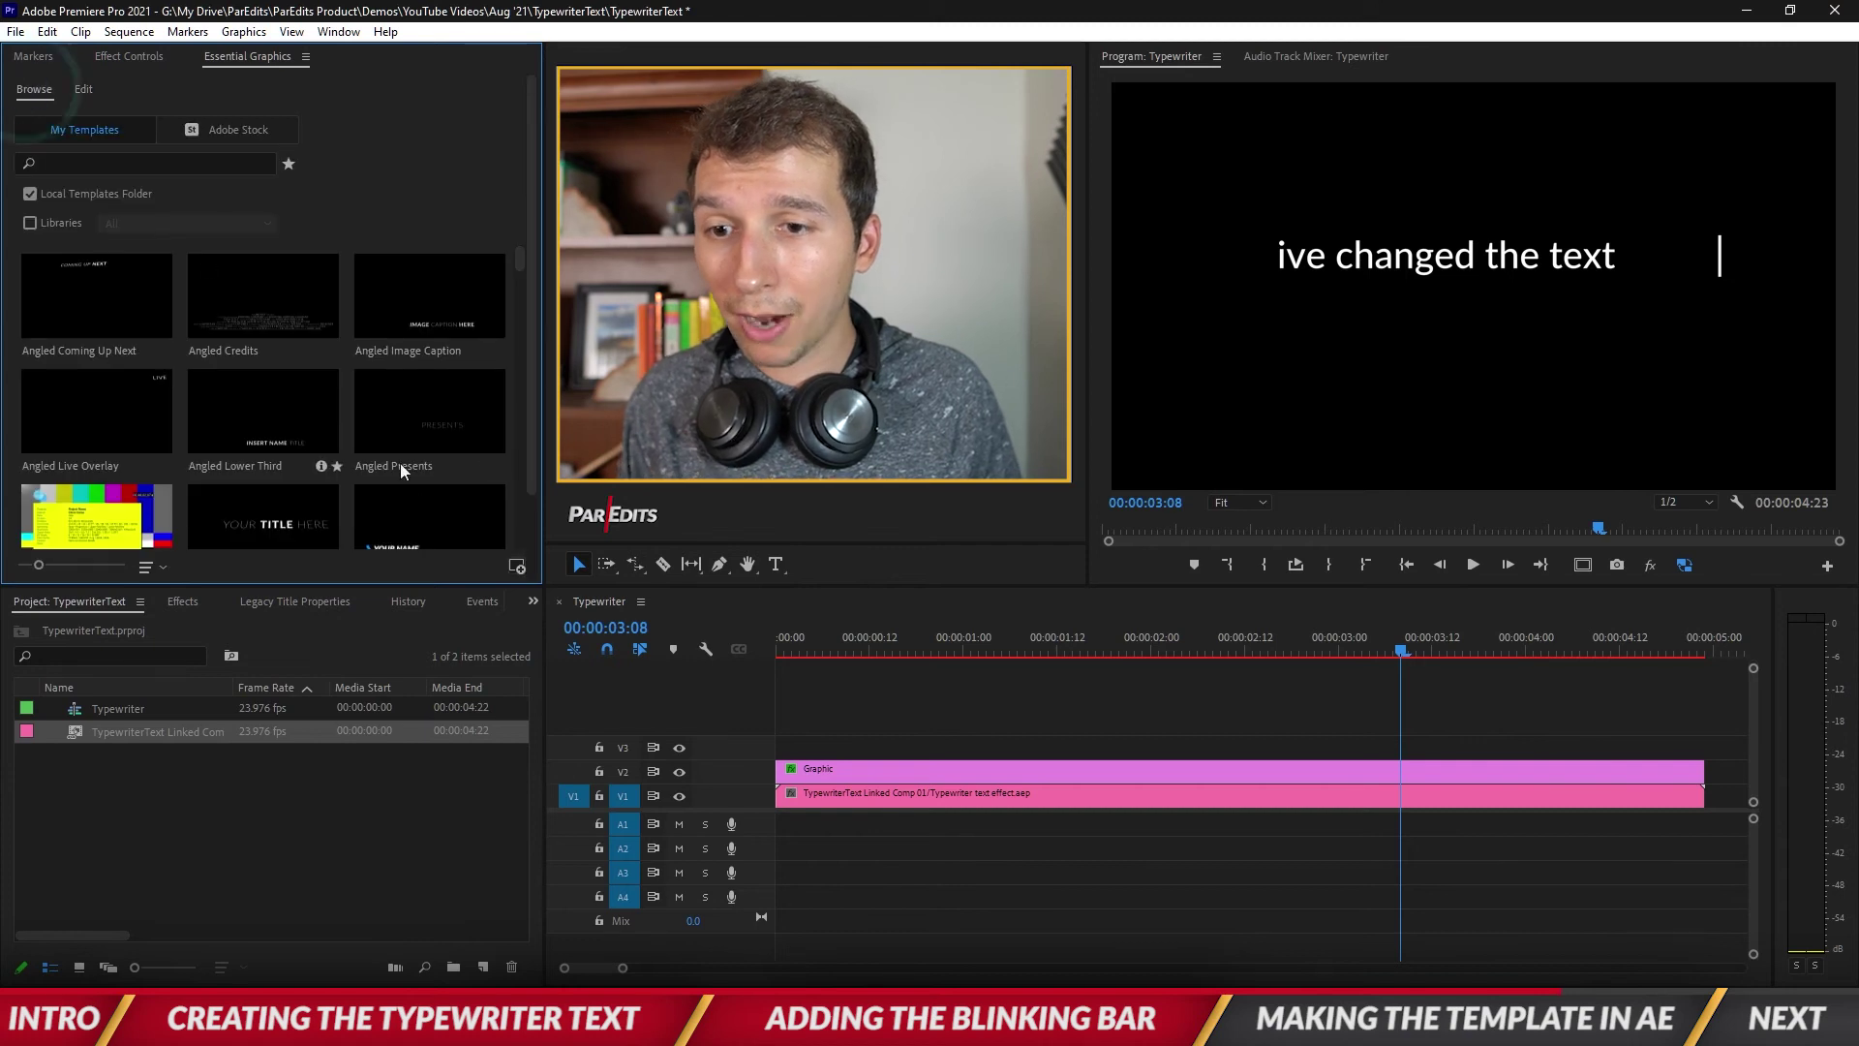
pyautogui.click(513, 568)
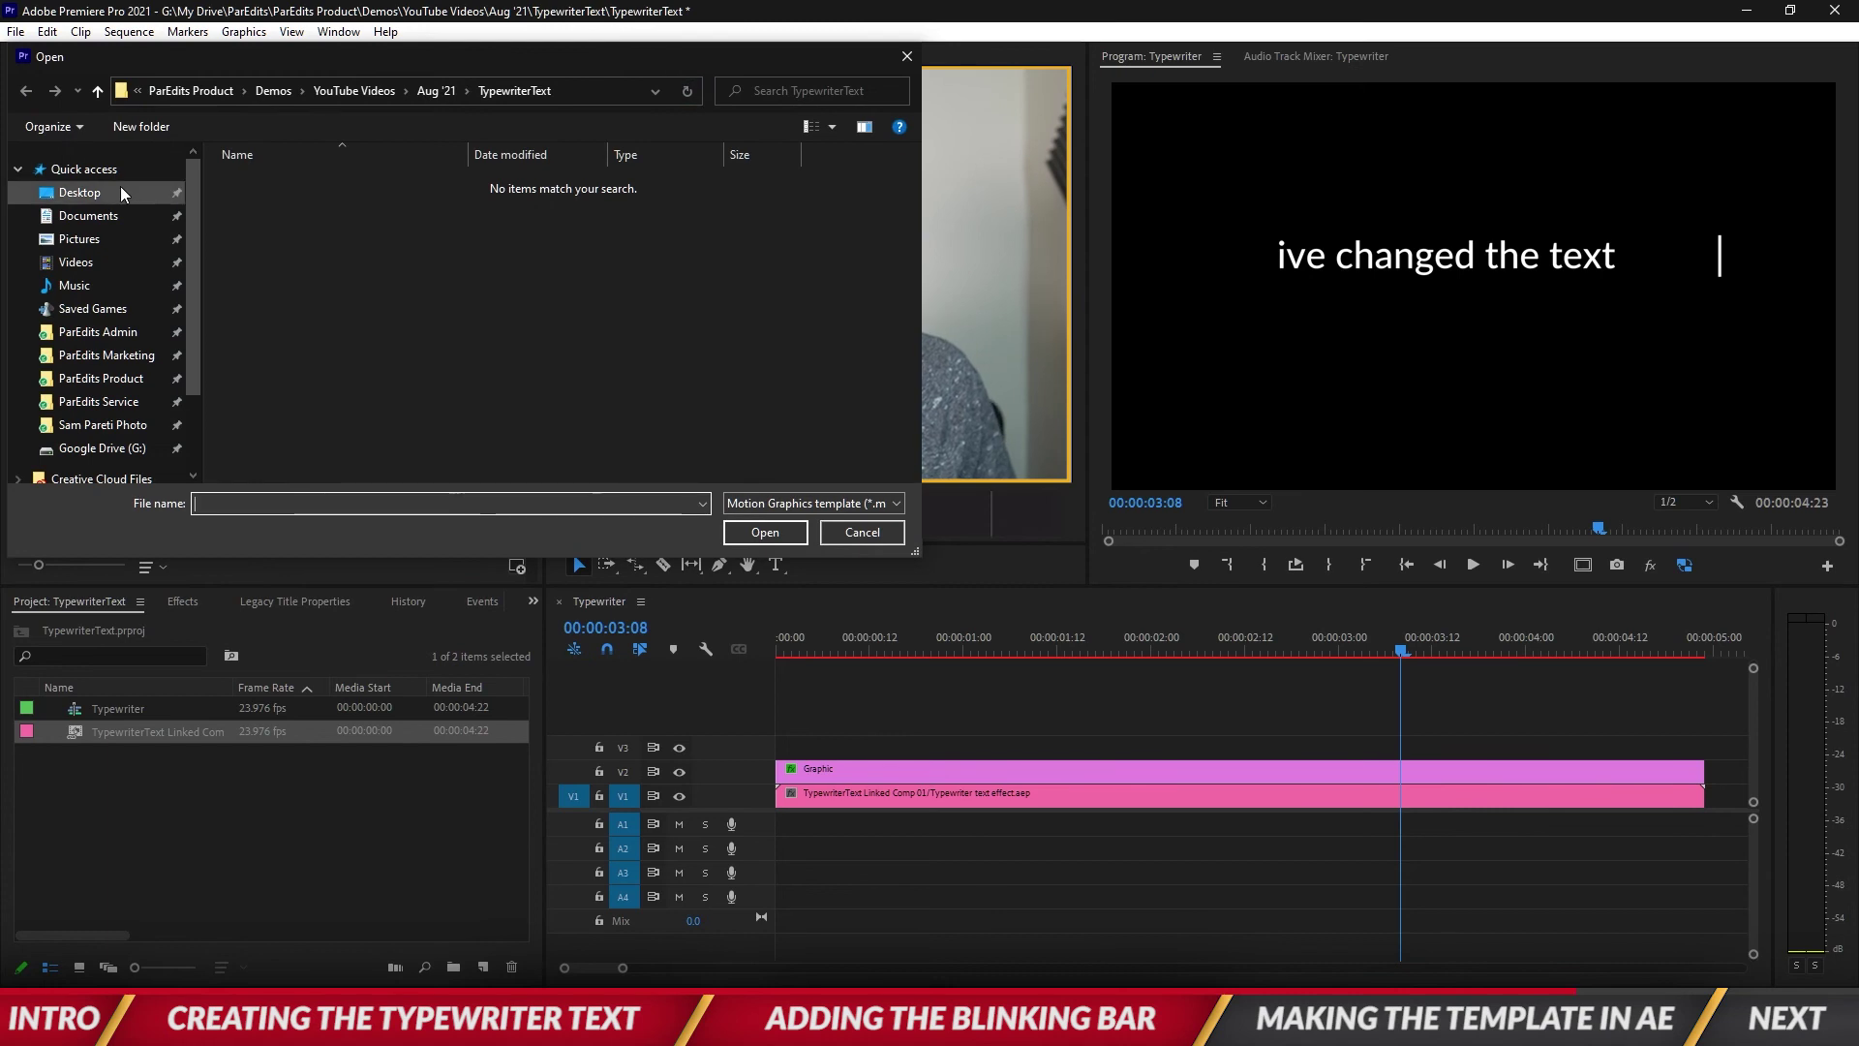
pyautogui.click(123, 193)
pyautogui.click(503, 203)
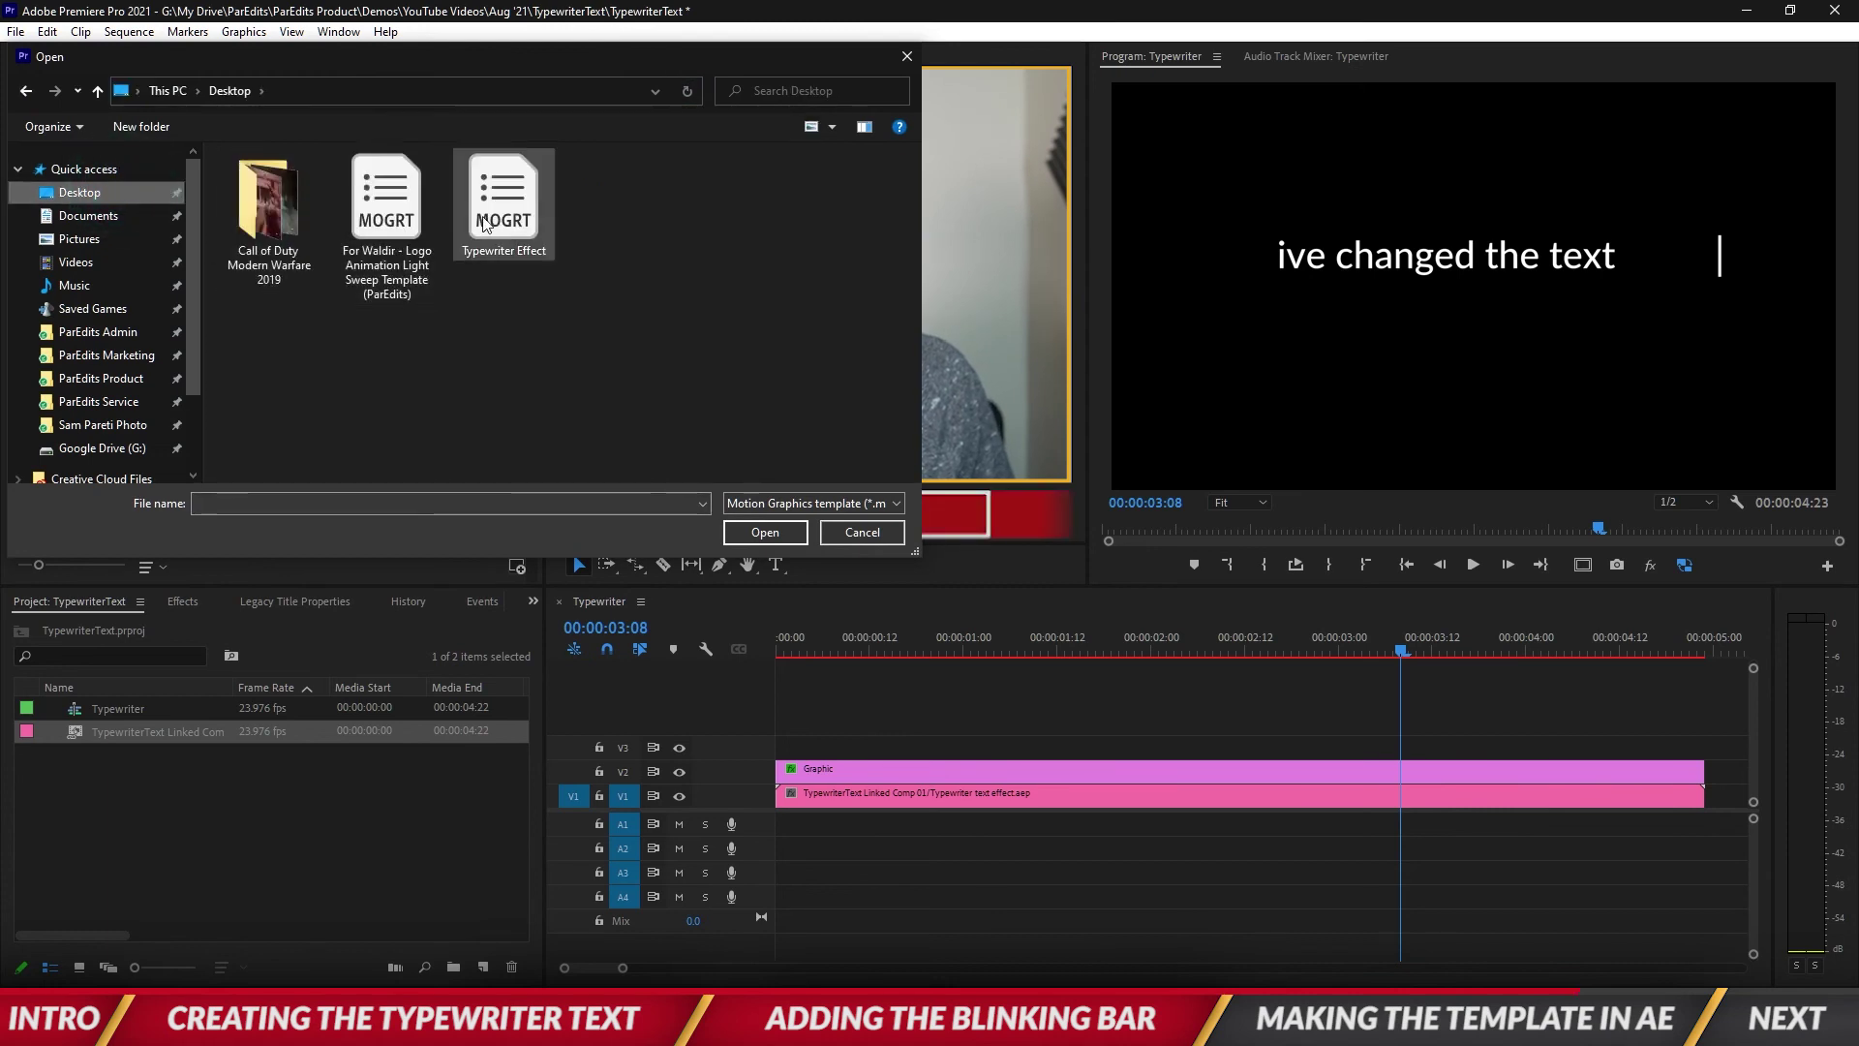
pyautogui.click(764, 531)
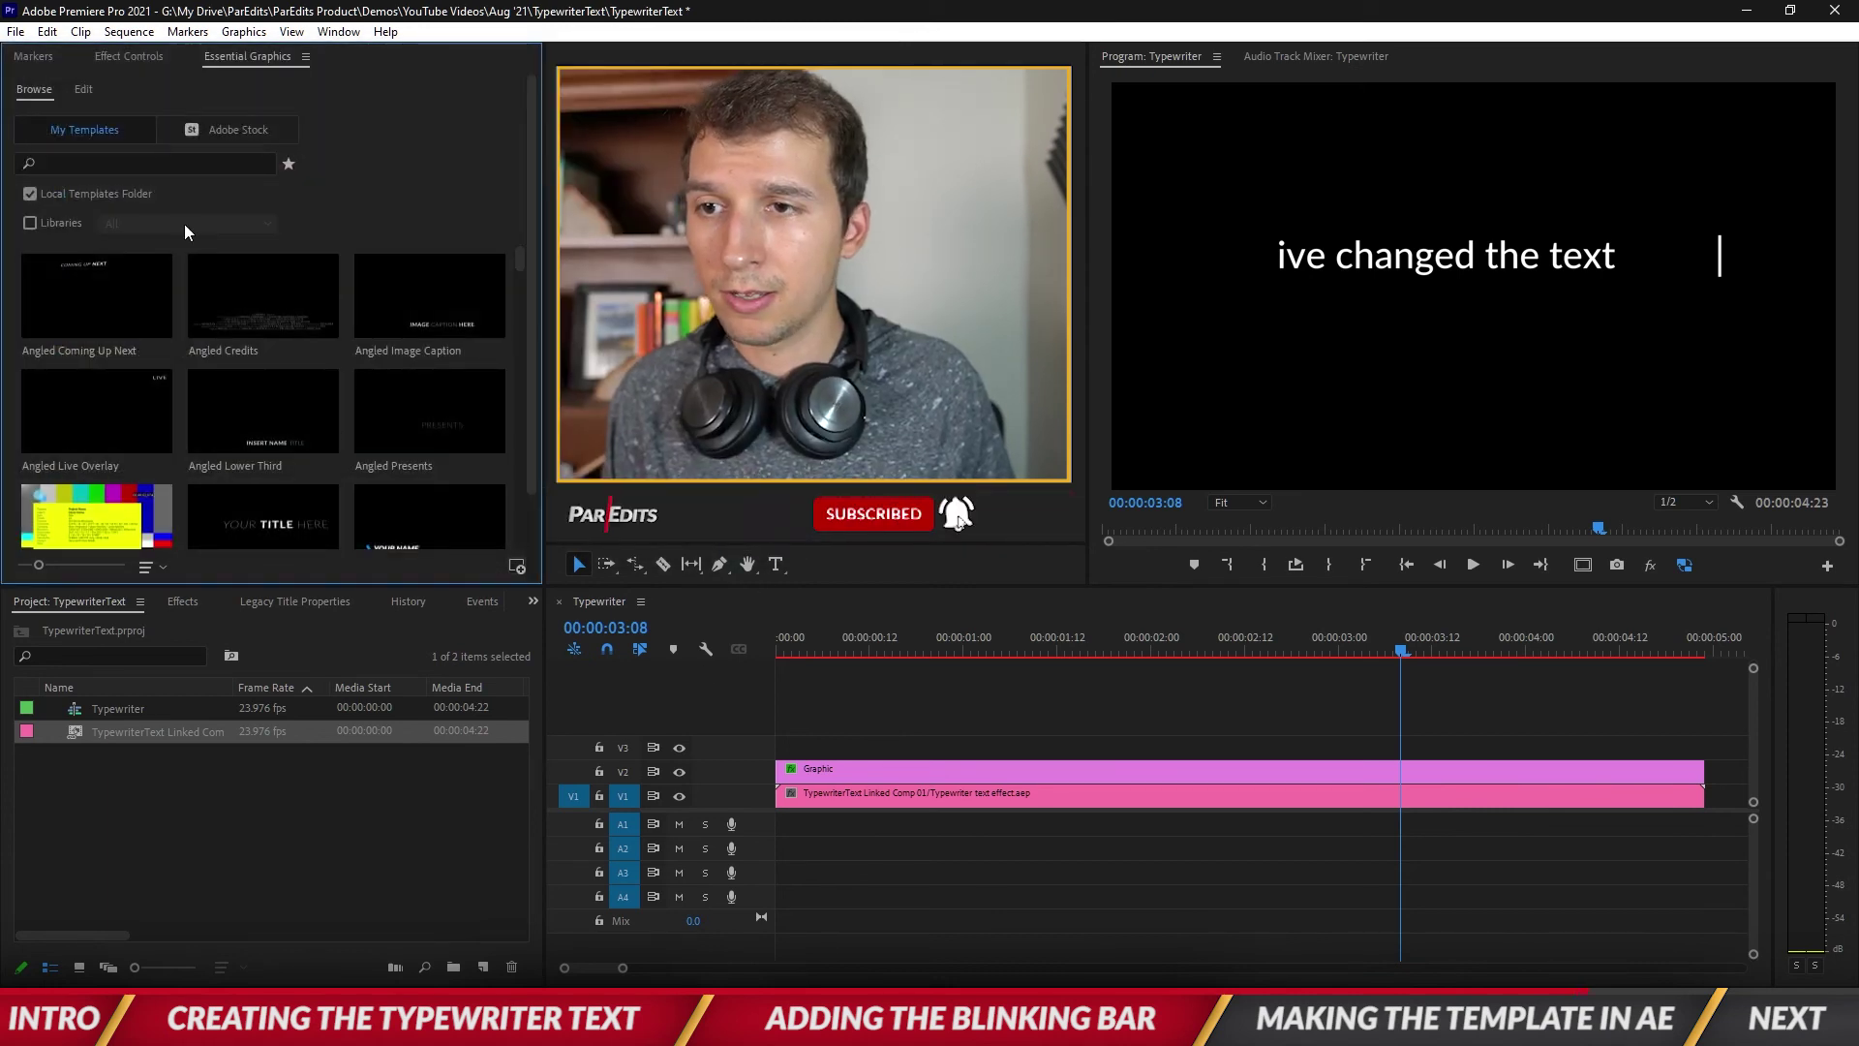
# Search templates for 'paredits' and place Typewriter Effect on V2 around five seconds
pyautogui.click(182, 159)
pyautogui.write('p')
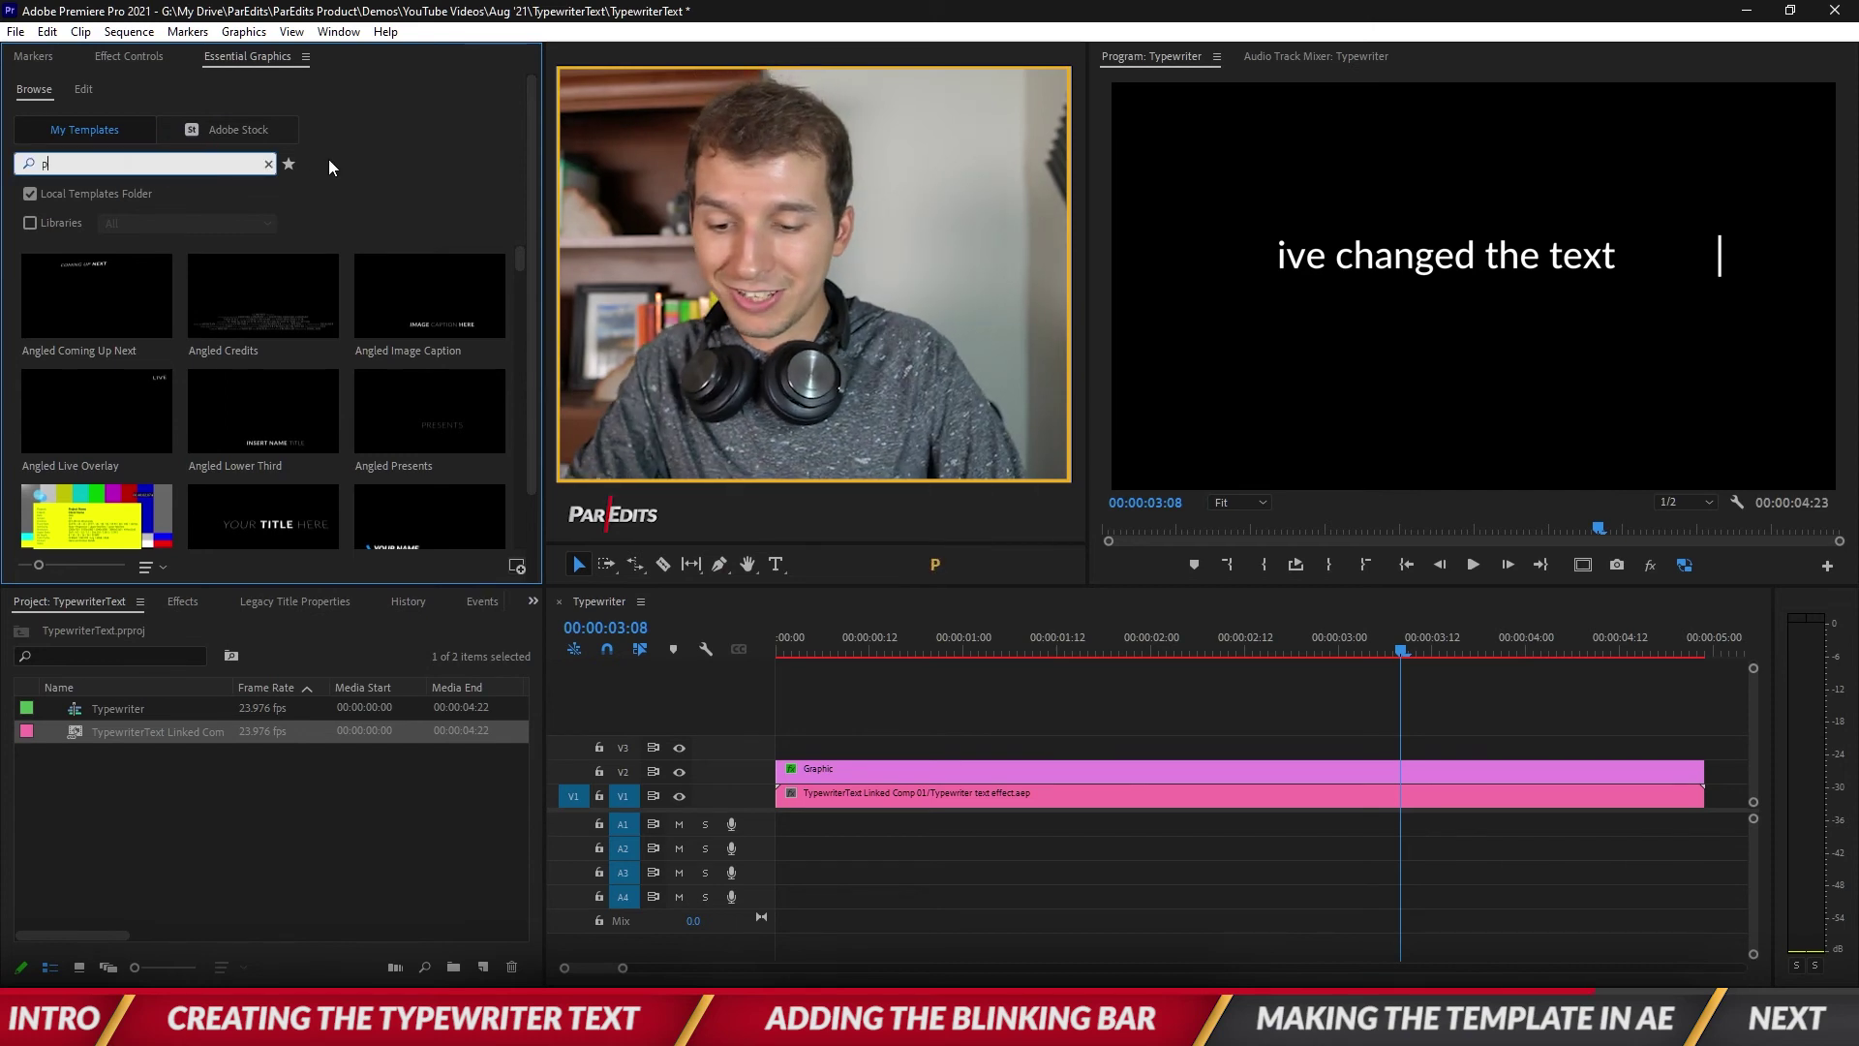
pyautogui.write('aredits')
pyautogui.press('Return')
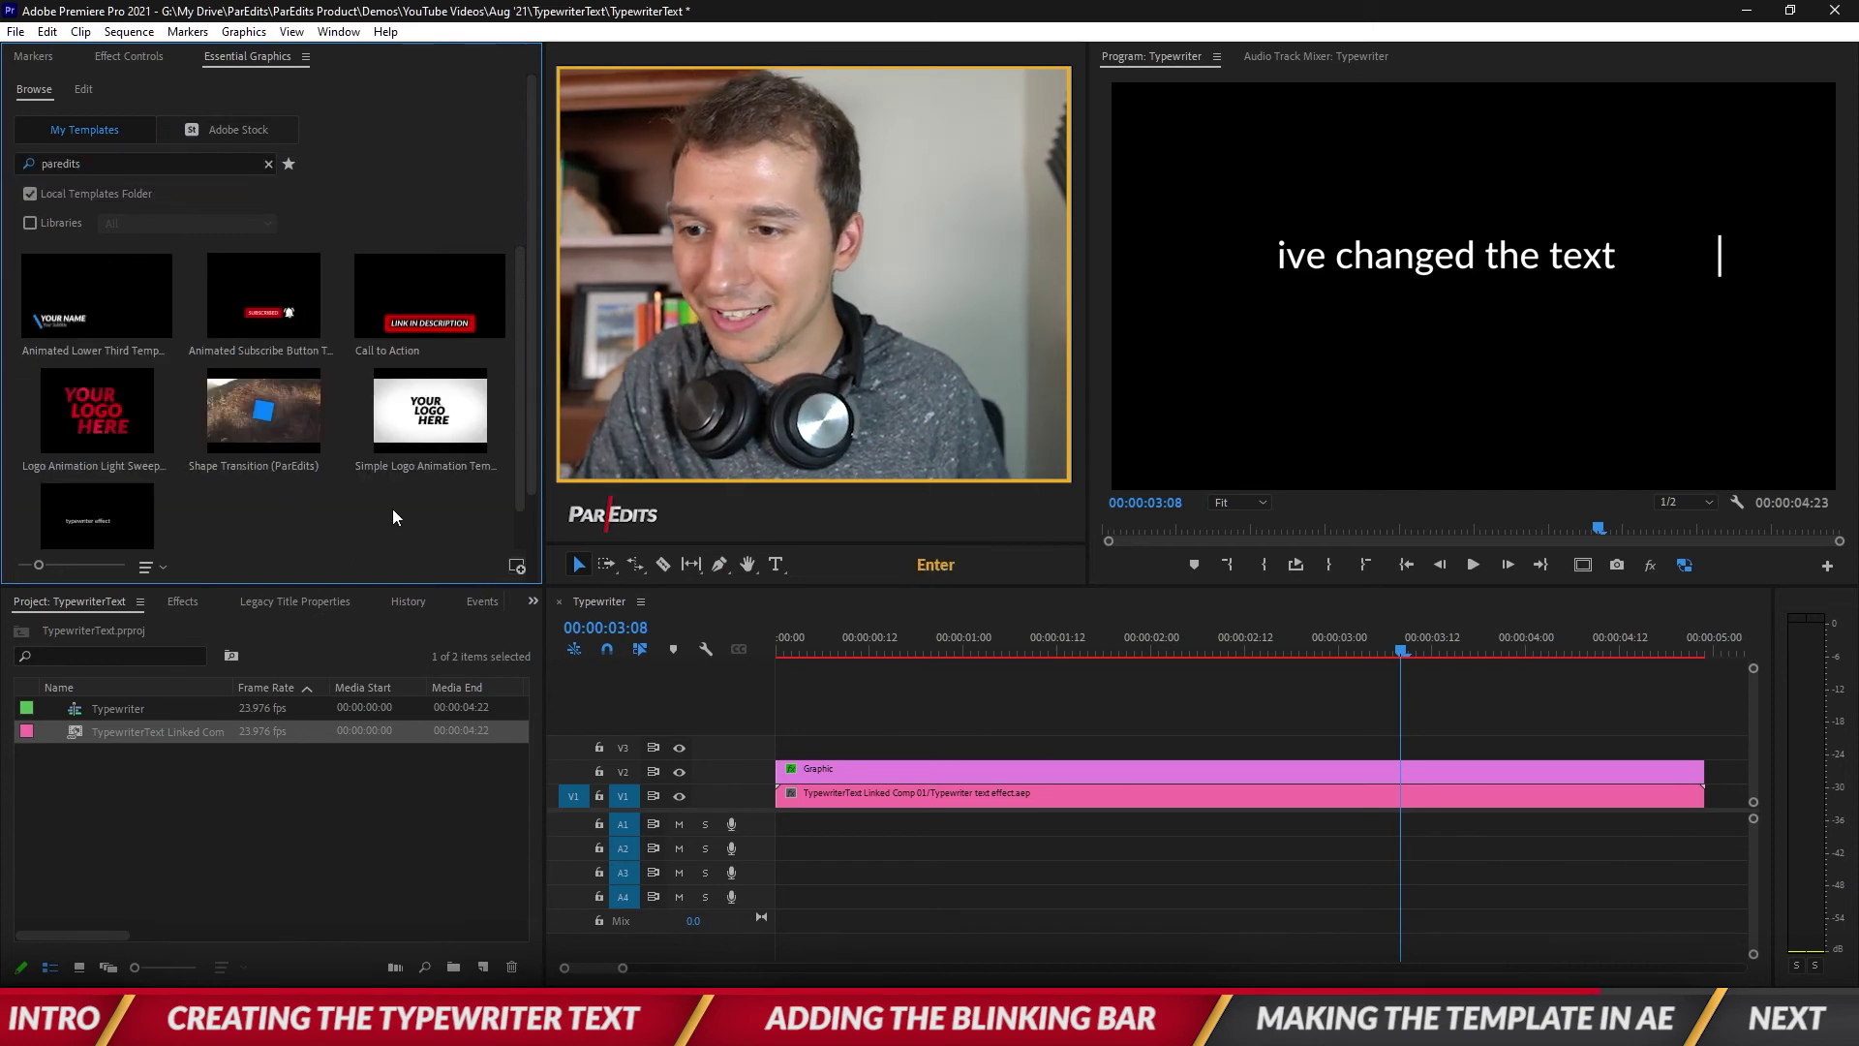
pyautogui.click(98, 515)
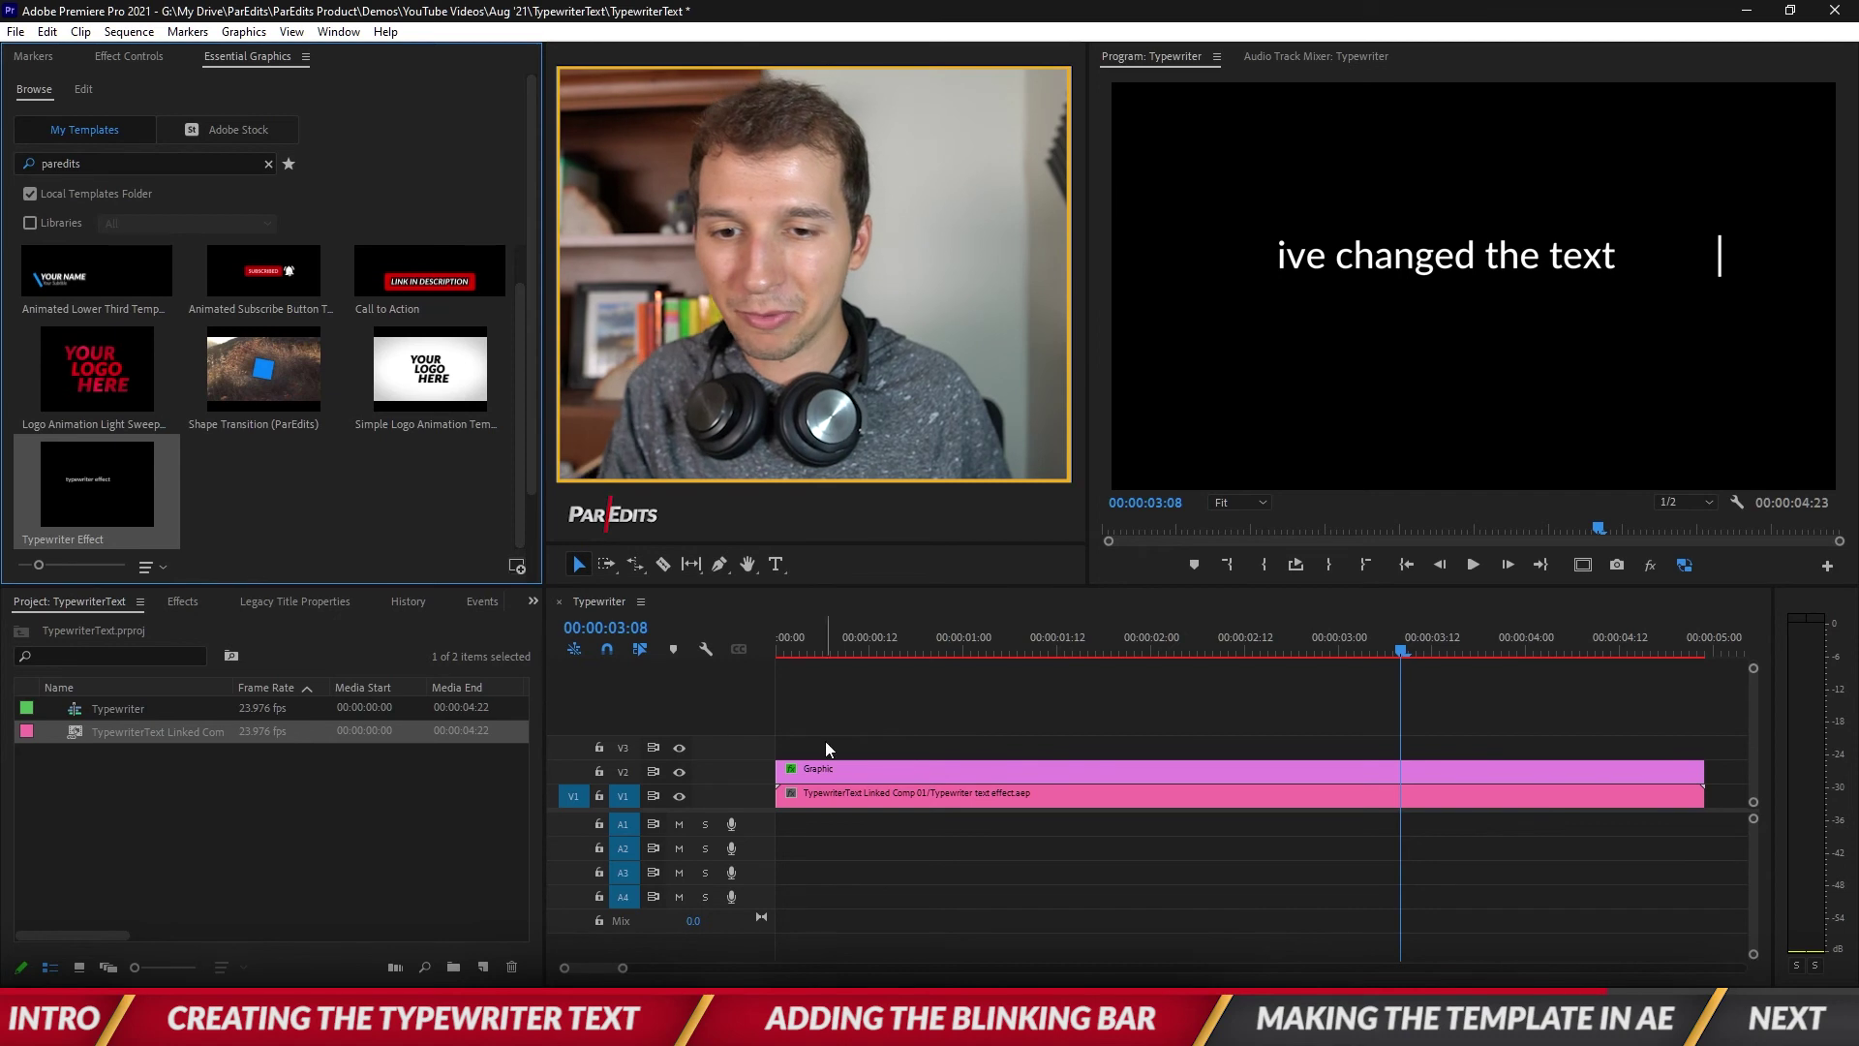
pyautogui.click(596, 599)
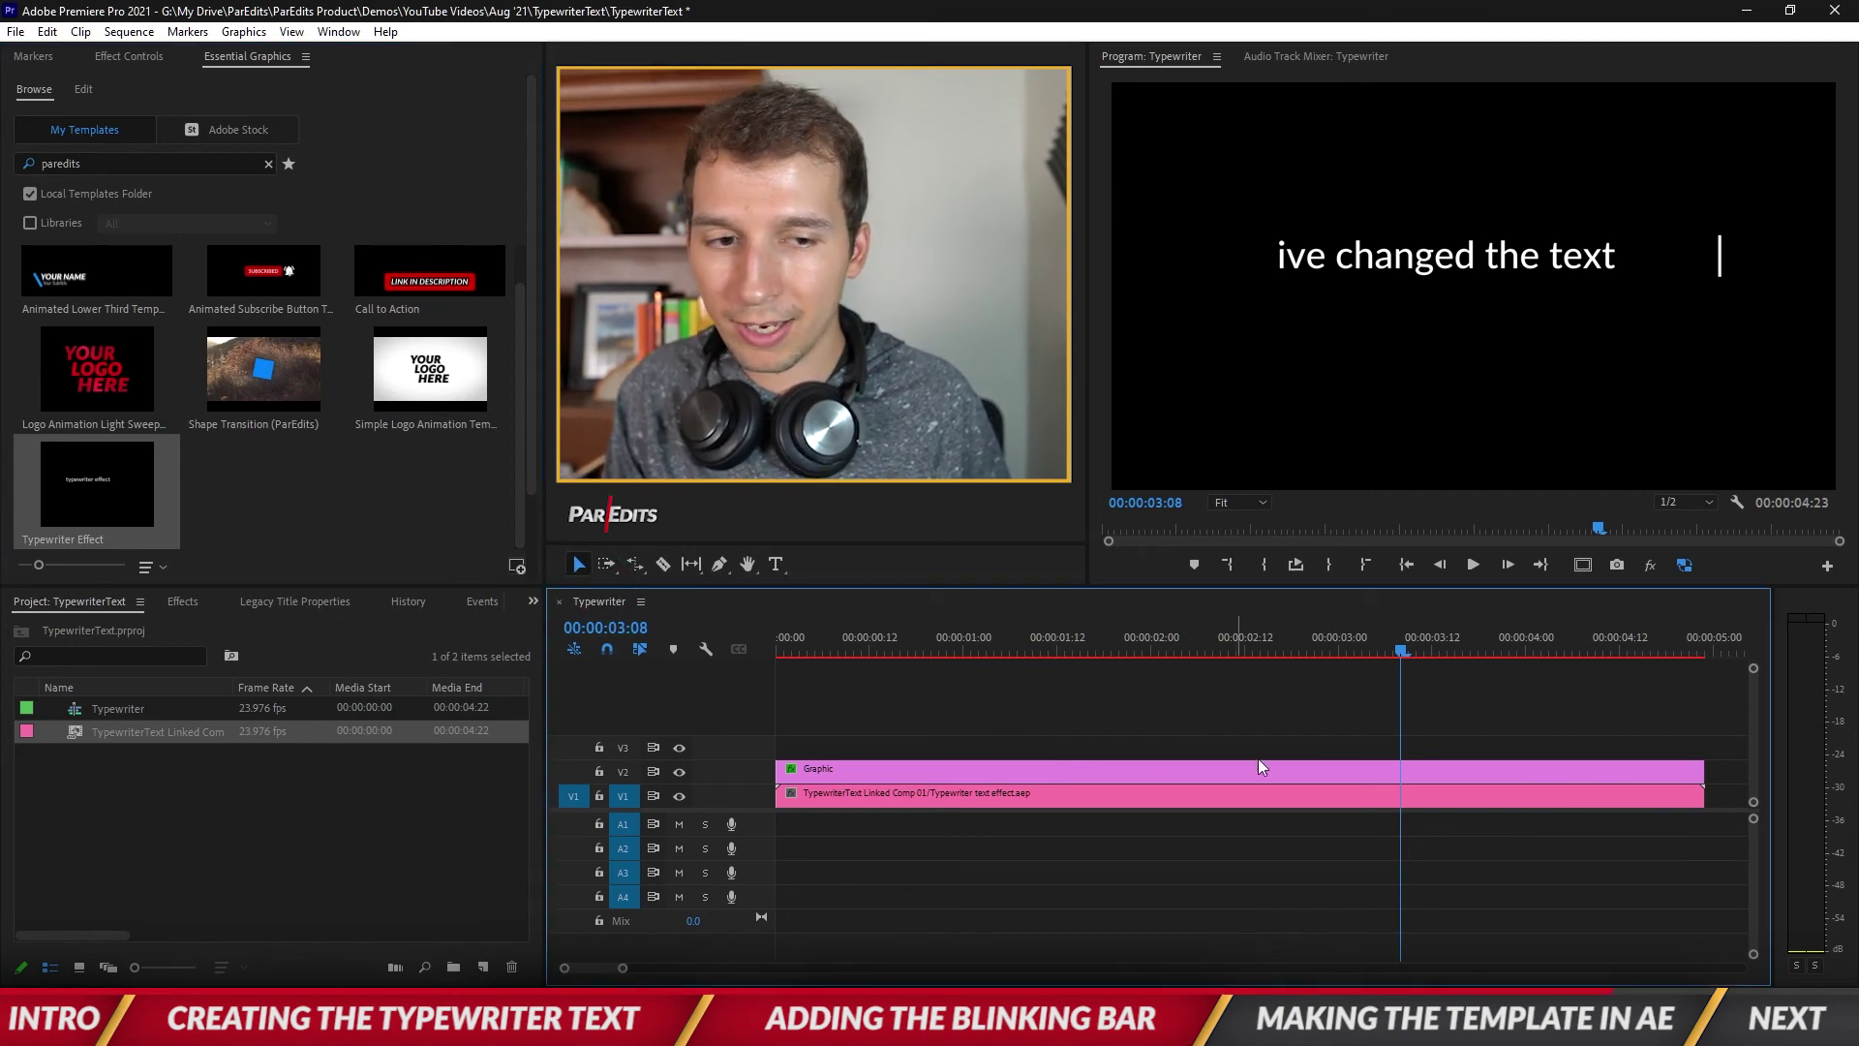
pyautogui.scroll(-3, 1339, 793)
pyautogui.scroll(-5, 1336, 796)
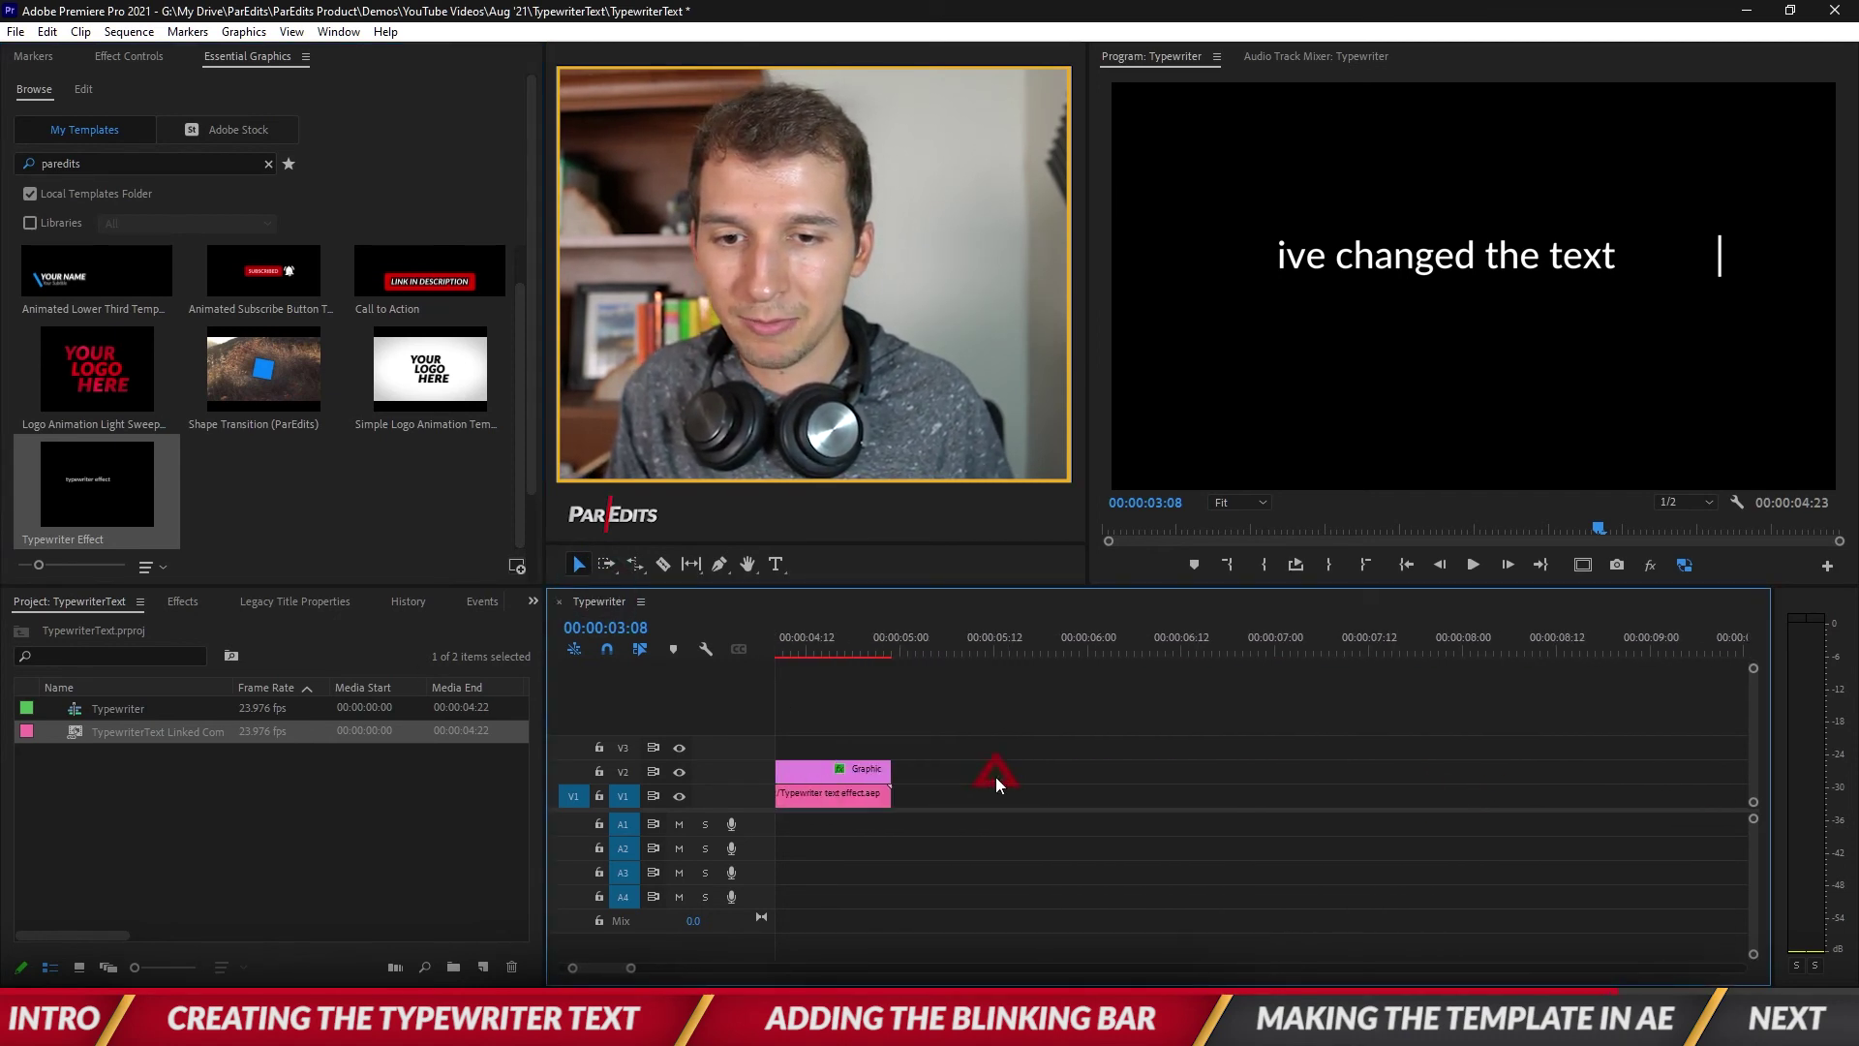
pyautogui.moveTo(74, 492); pyautogui.dragTo(986, 776)
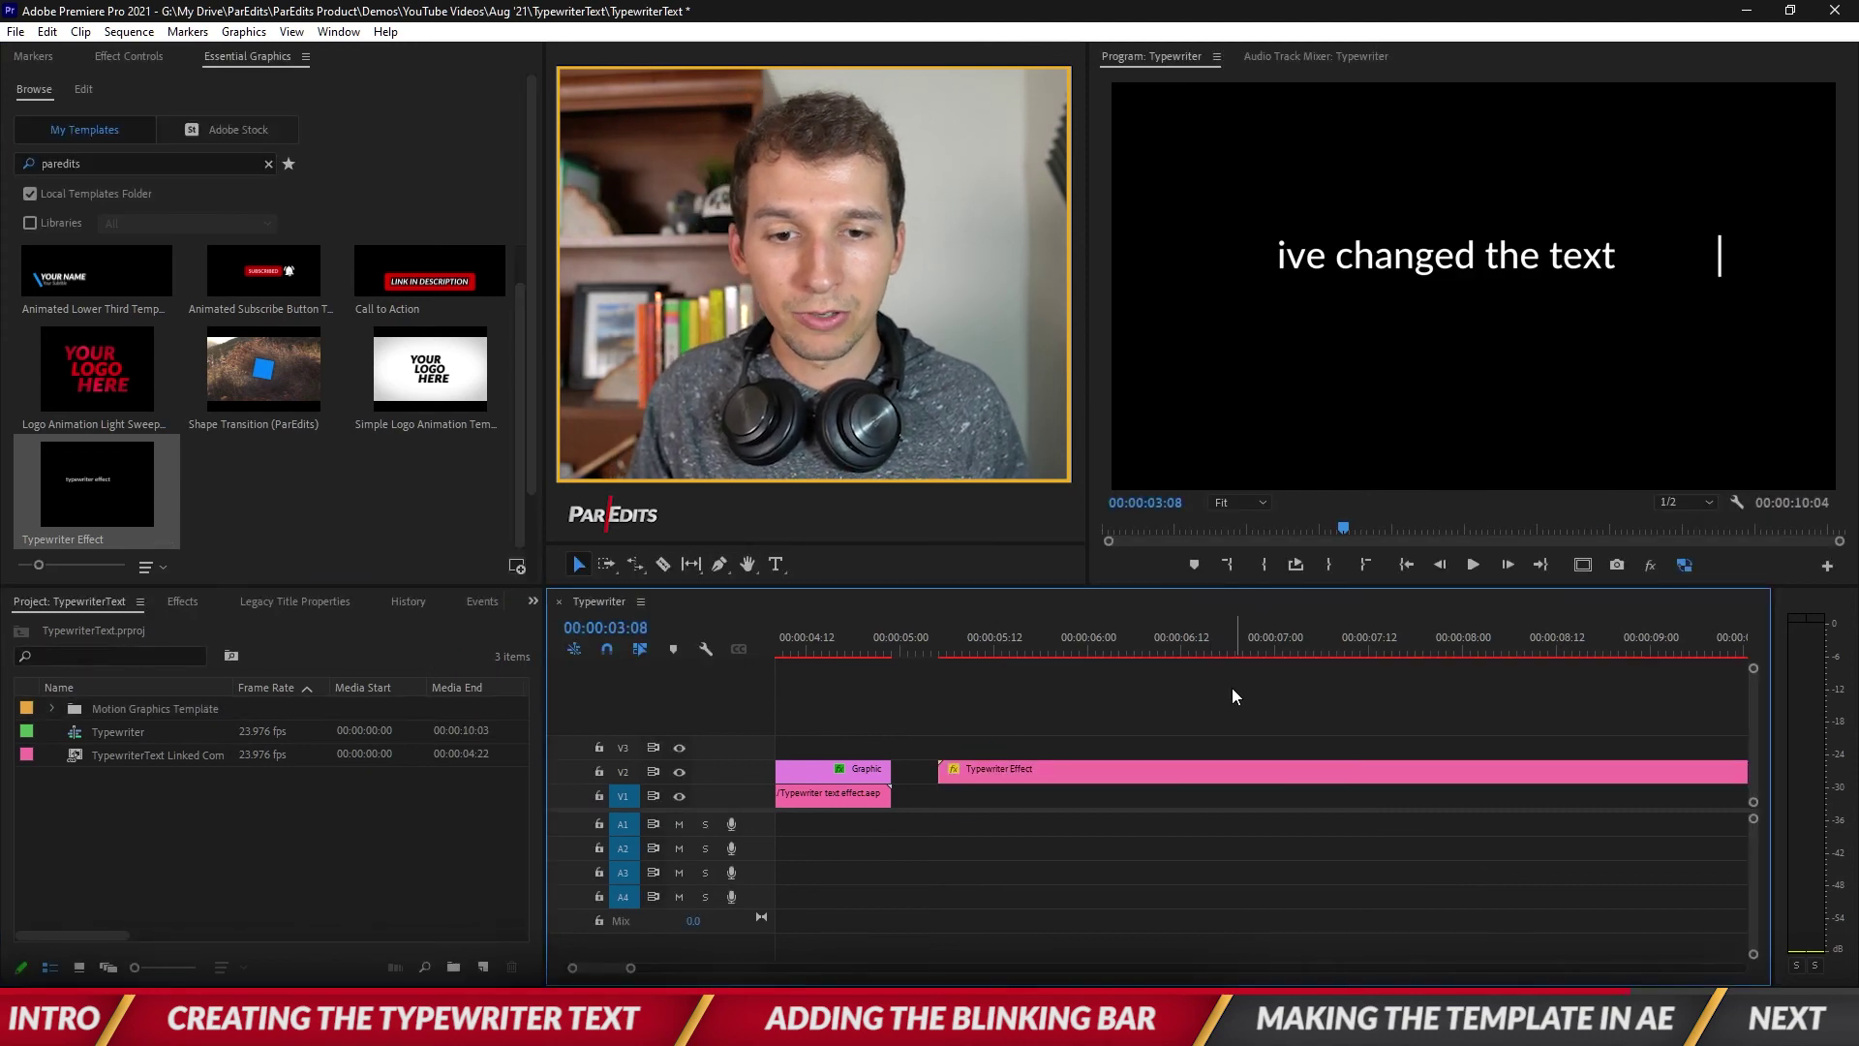
# Scrub through the new template clip's typing and select the clip
pyautogui.click(1151, 651)
pyautogui.moveTo(1150, 645); pyautogui.dragTo(1292, 631)
pyautogui.click(1264, 771)
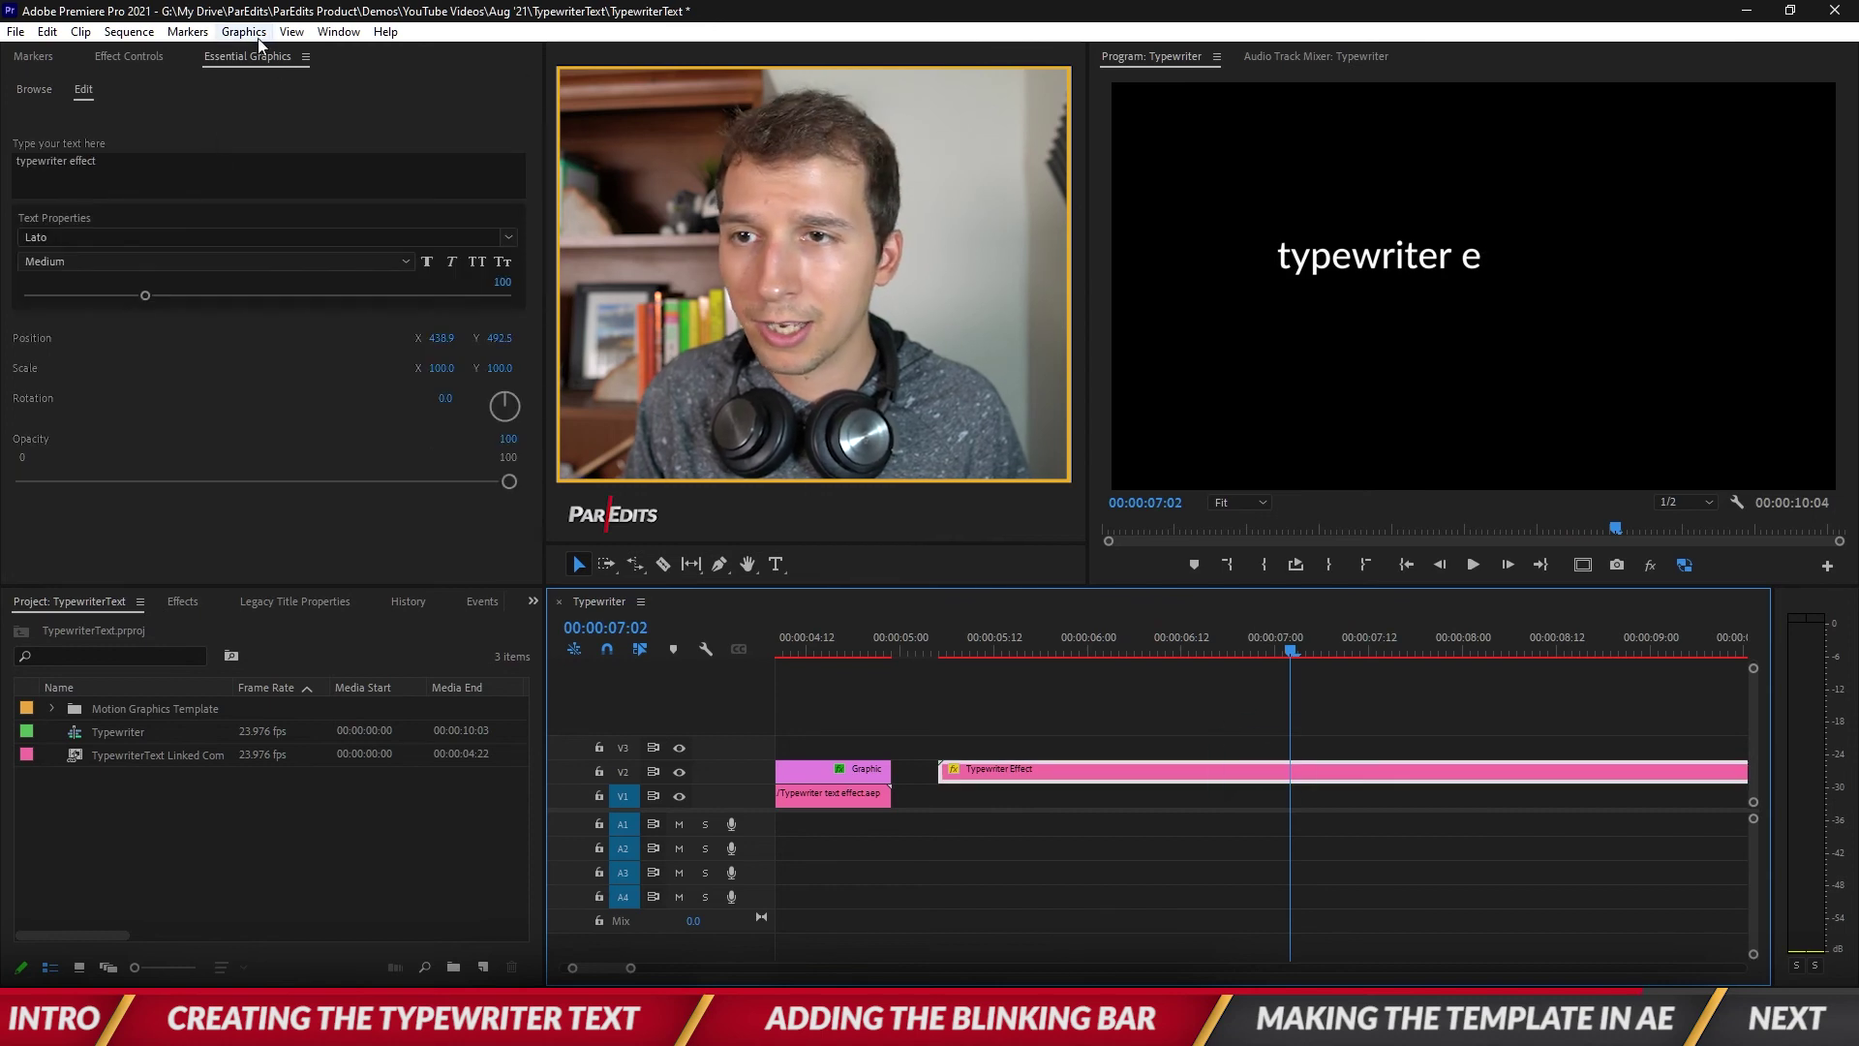
# Replace the template text with 'hello i like' / 'to make videos' and preview playback
pyautogui.click(127, 162)
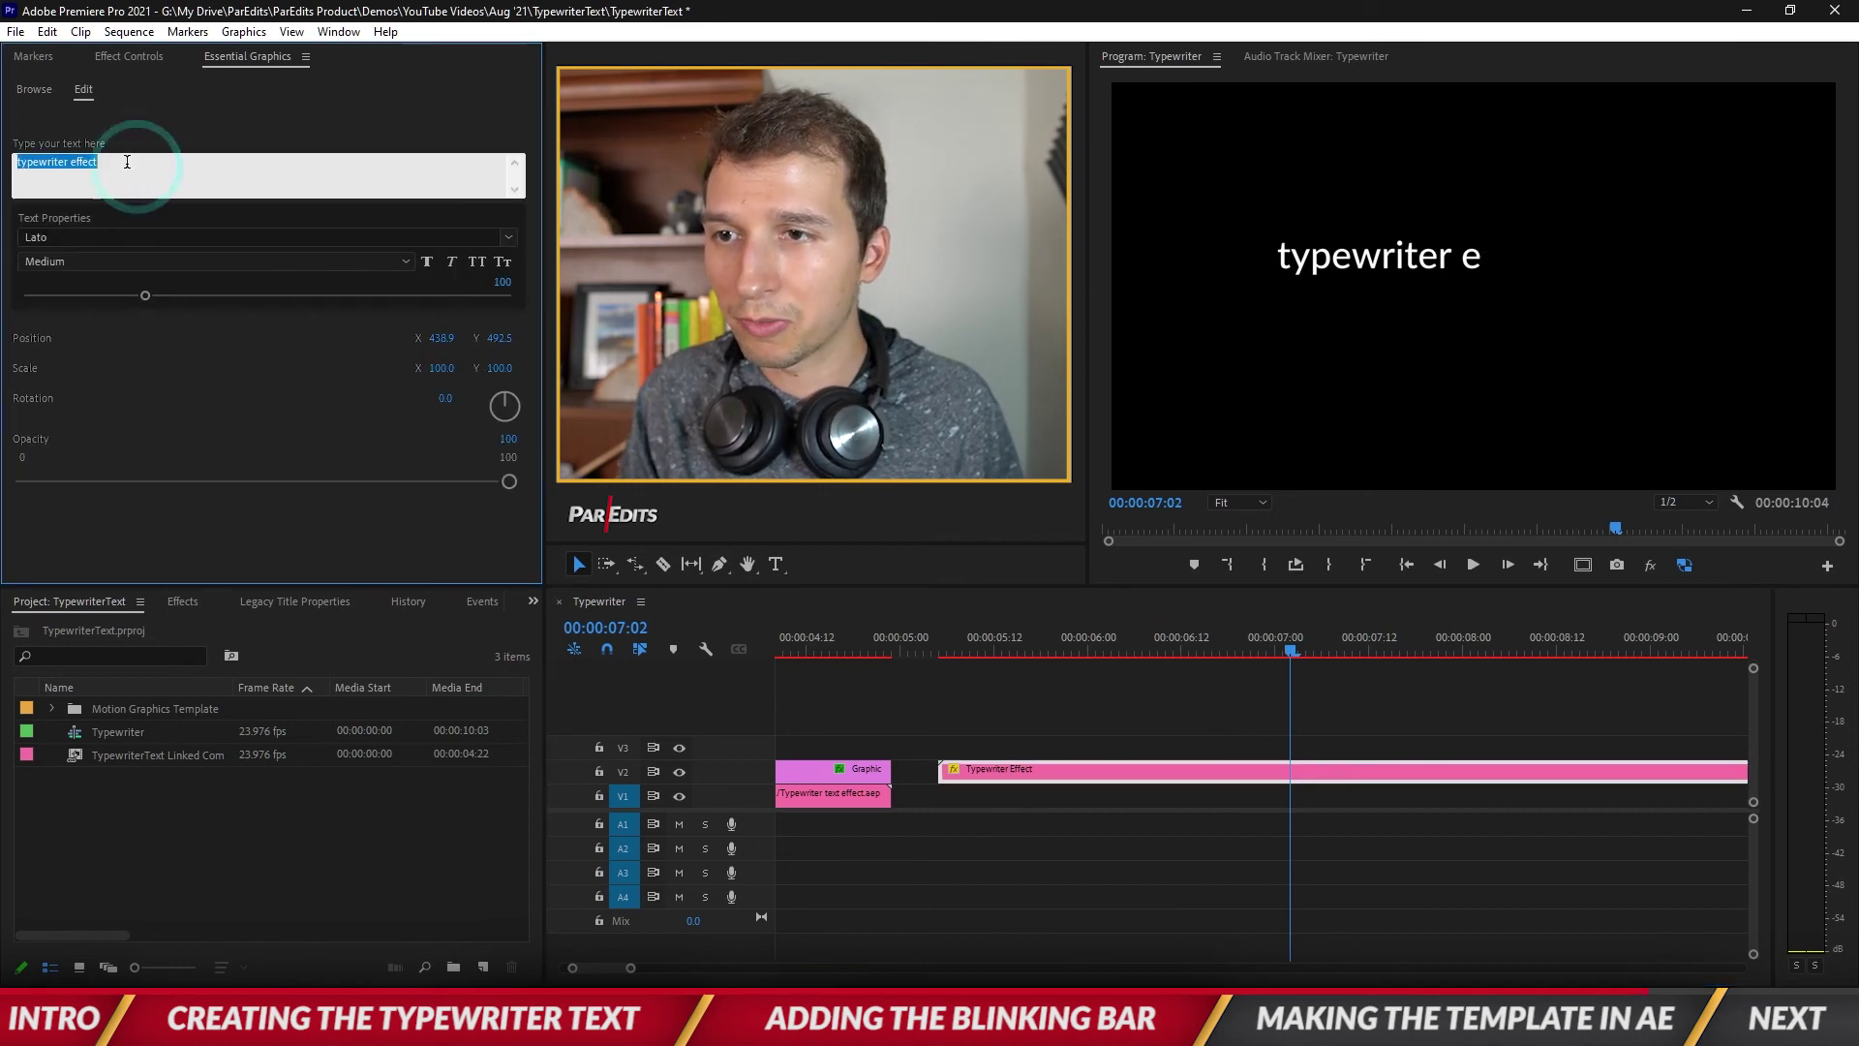
pyautogui.write('hello i like')
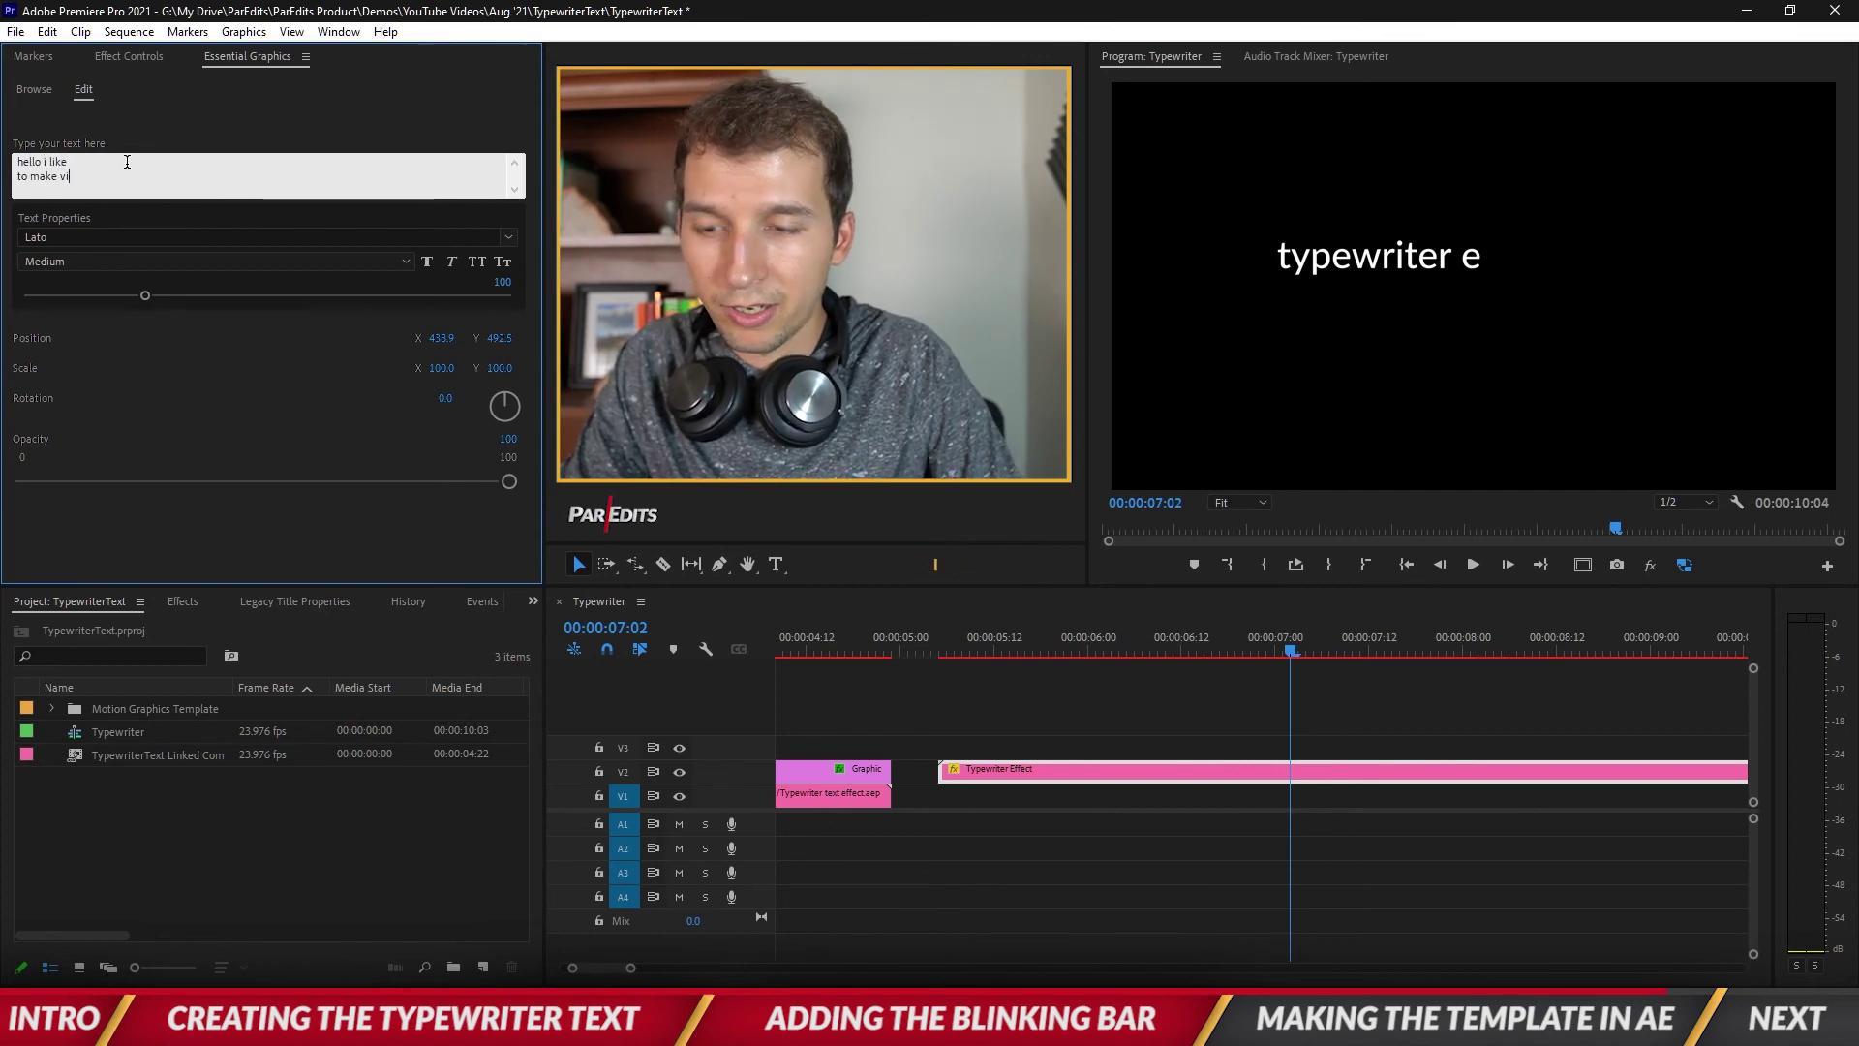
pyautogui.click(134, 167)
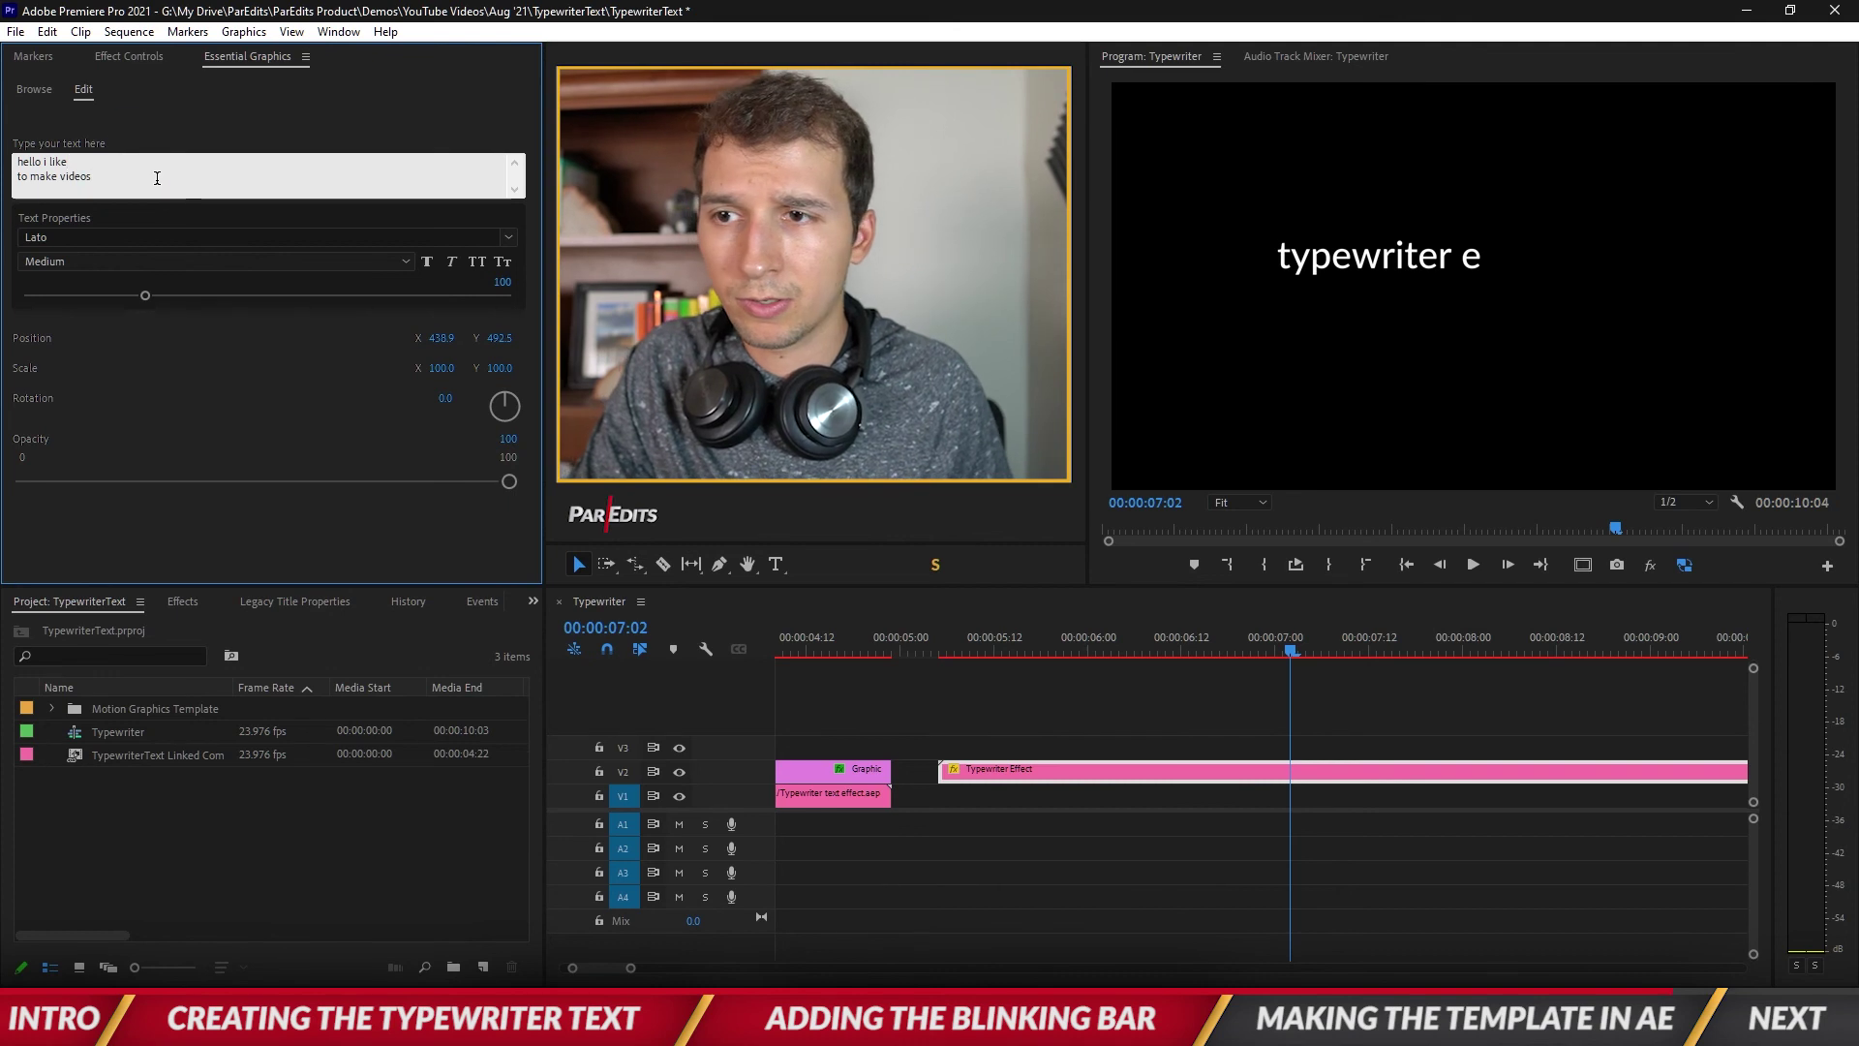
pyautogui.click(205, 340)
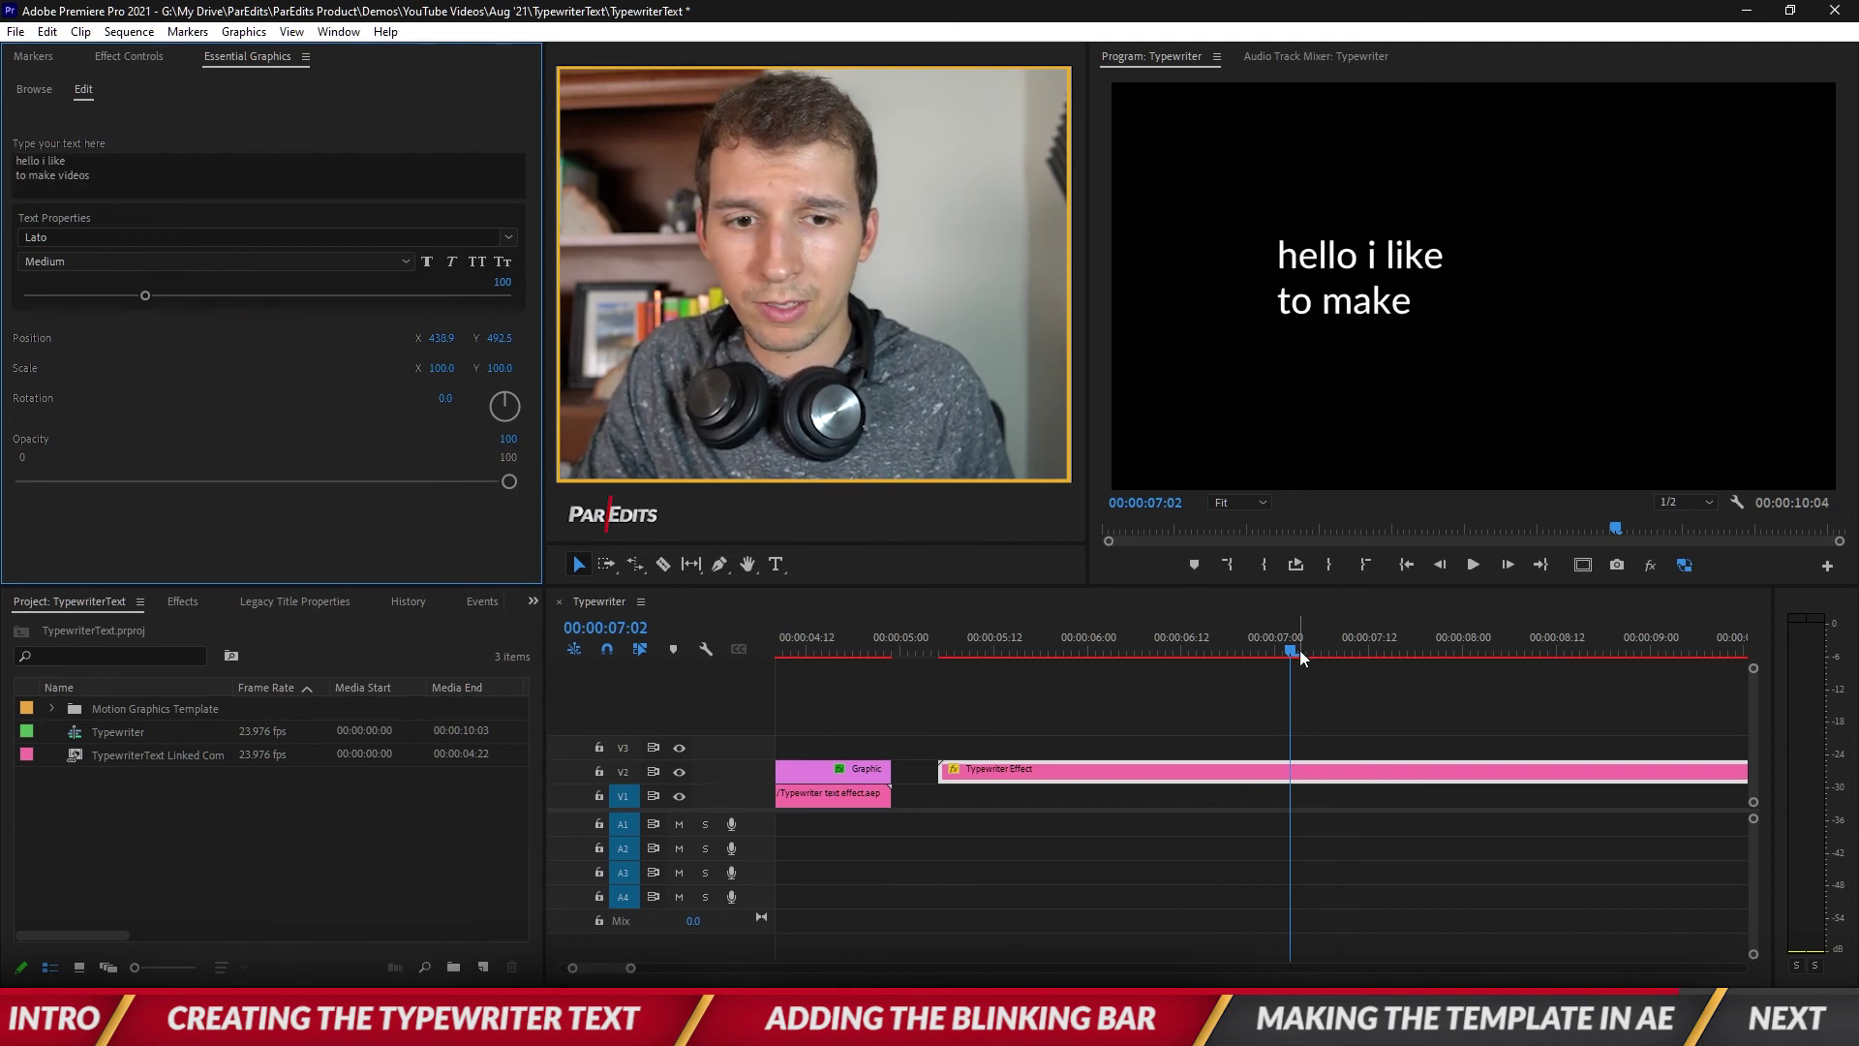
pyautogui.moveTo(1300, 657); pyautogui.dragTo(938, 636)
pyautogui.press('space')
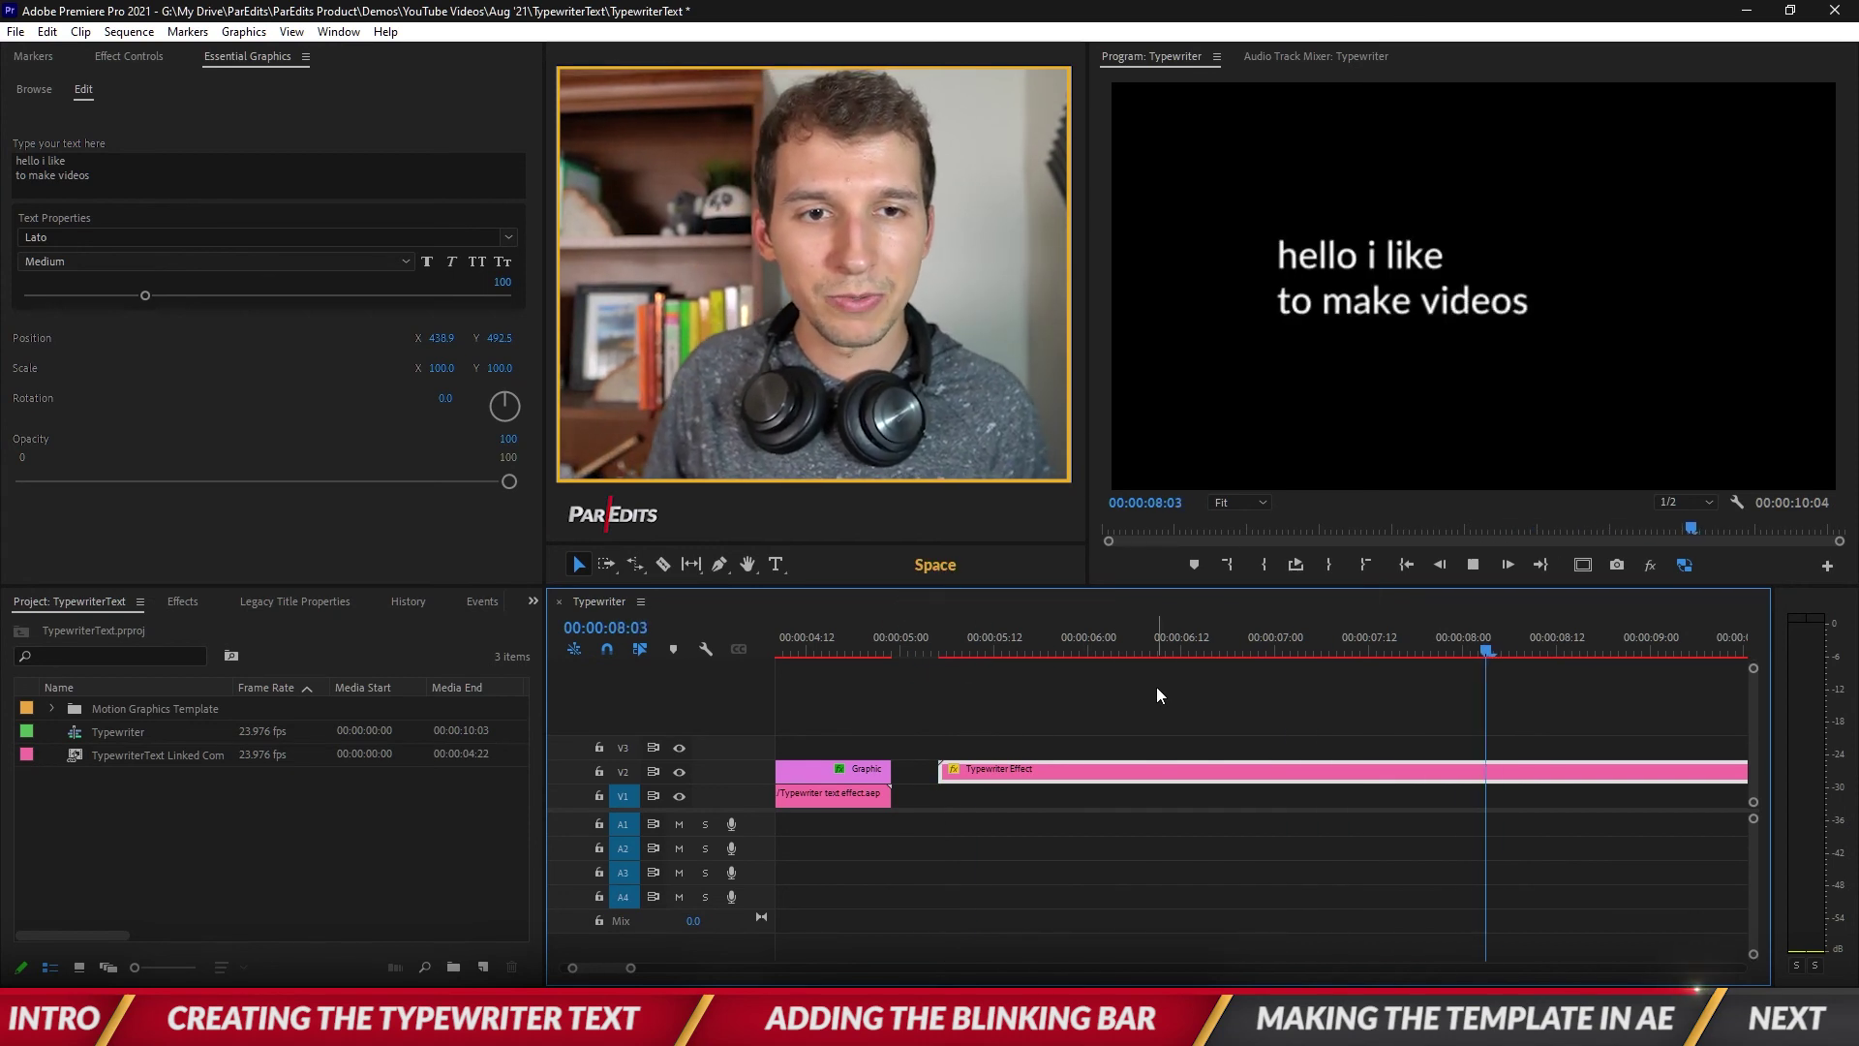
pyautogui.press('space')
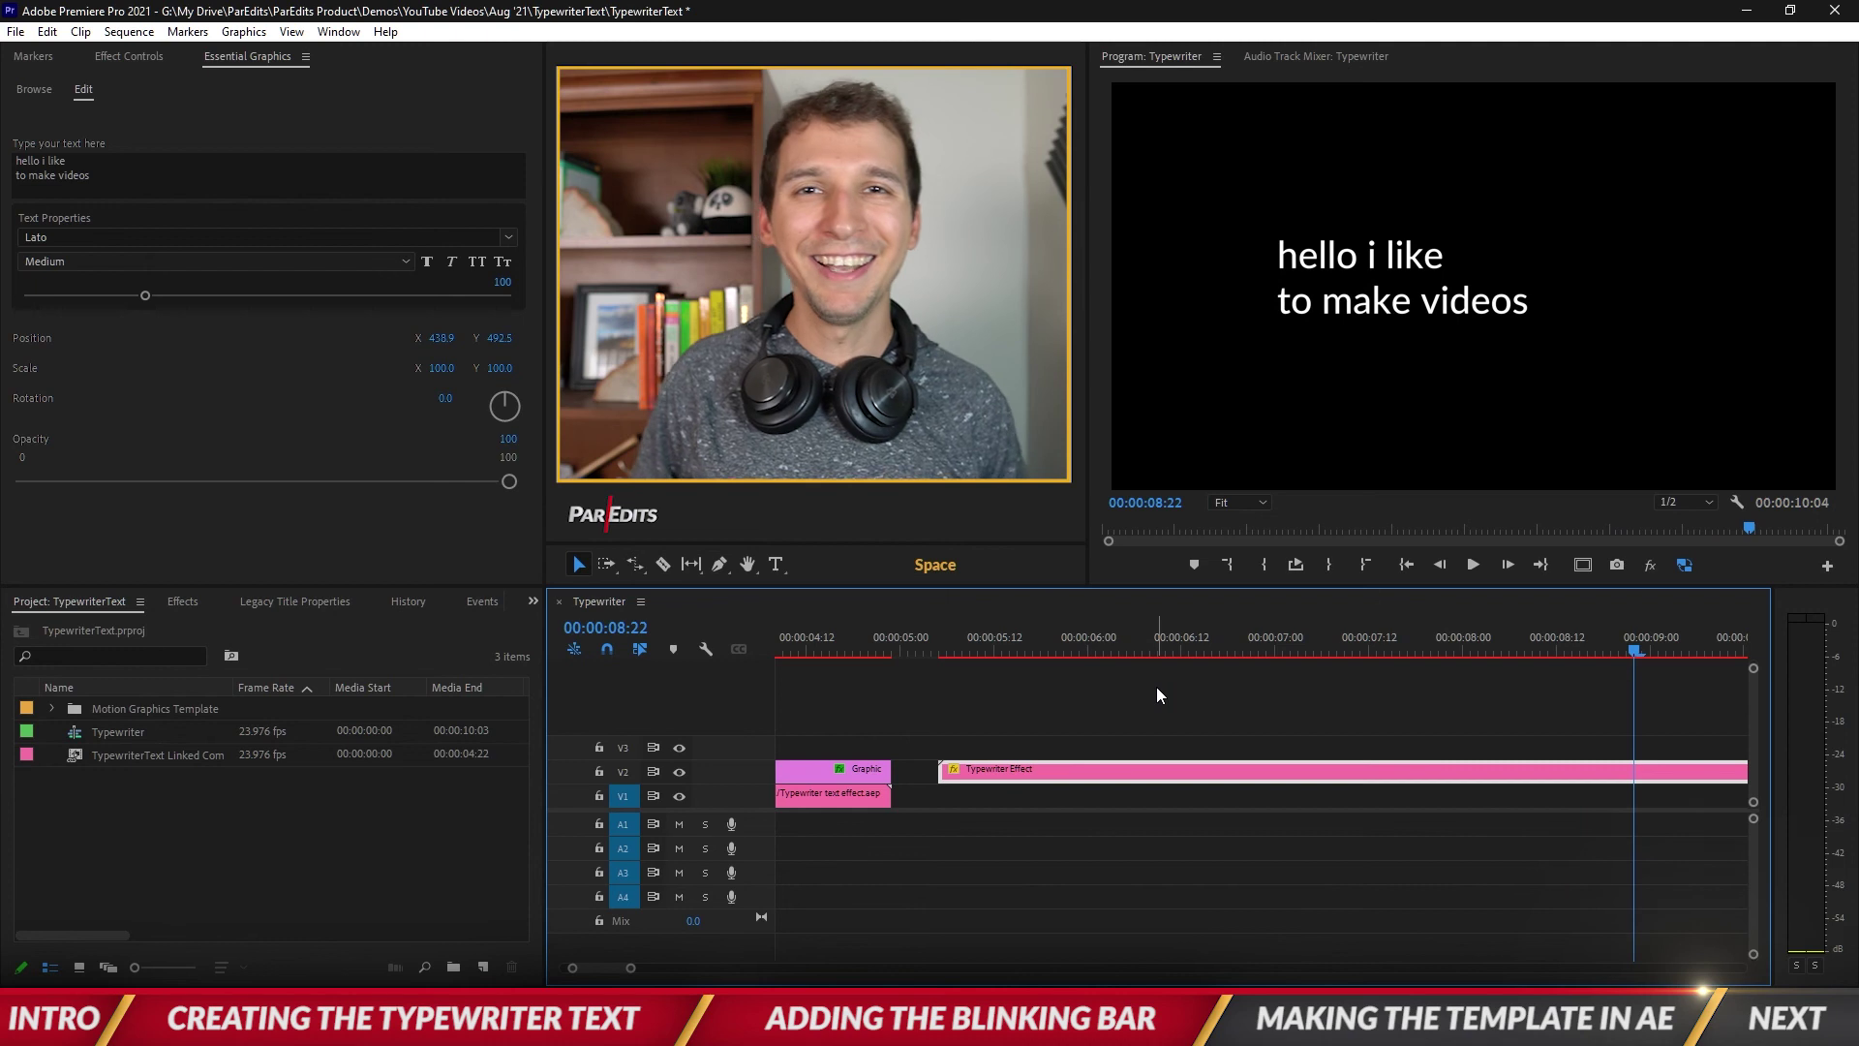